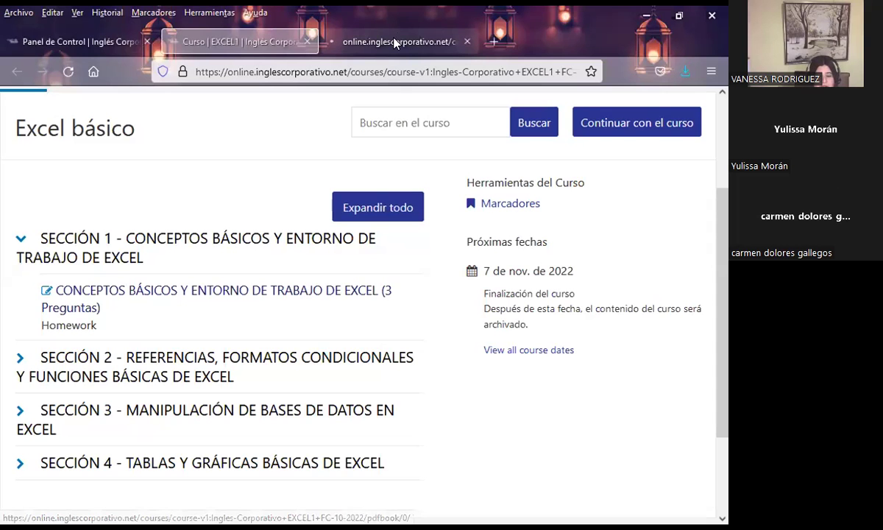
Open lesson 1.9 of the Excel básico course and review its clipboard objective and paste options content.
left_click(391, 42)
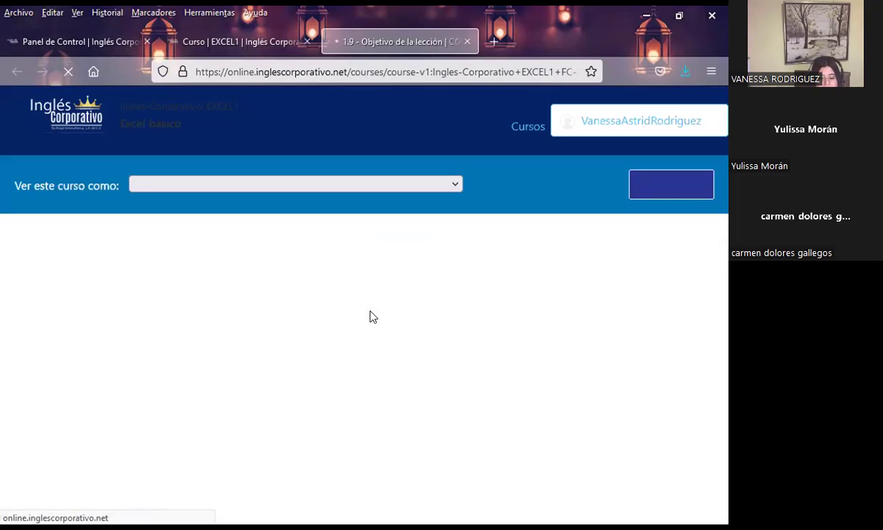
left_click(239, 41)
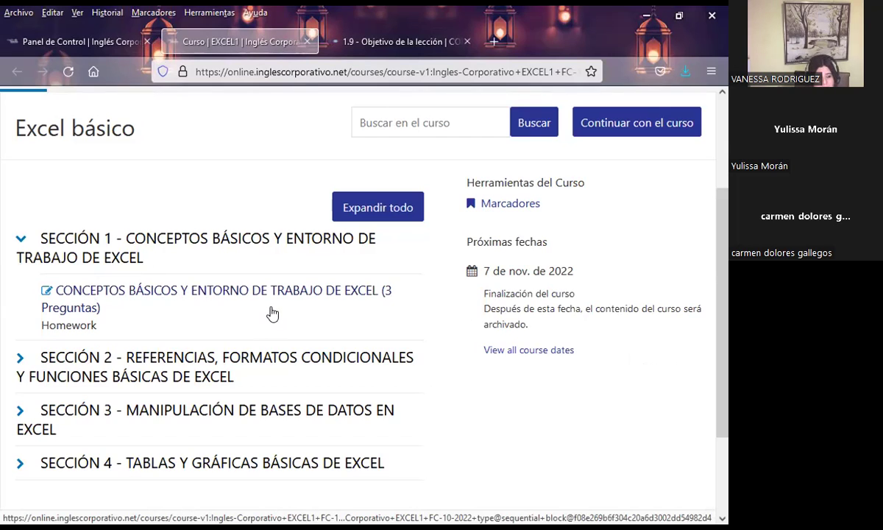
left_click(398, 41)
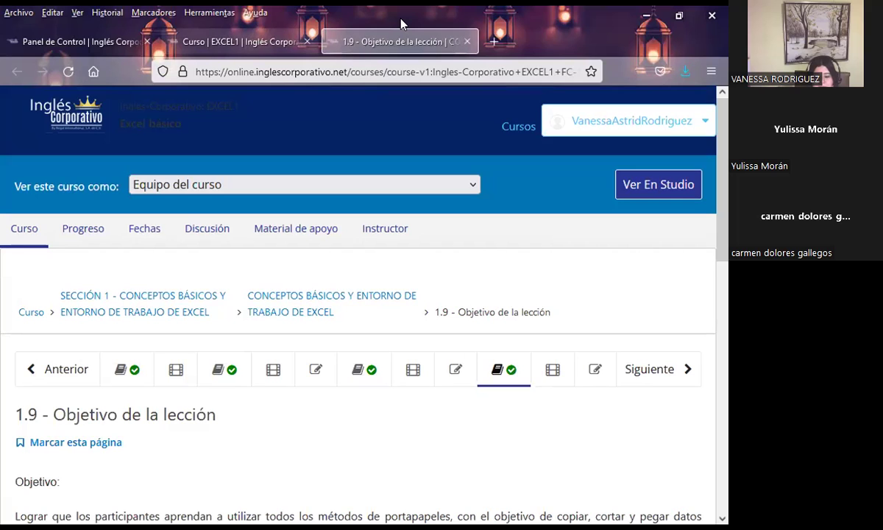
left_click(504, 370)
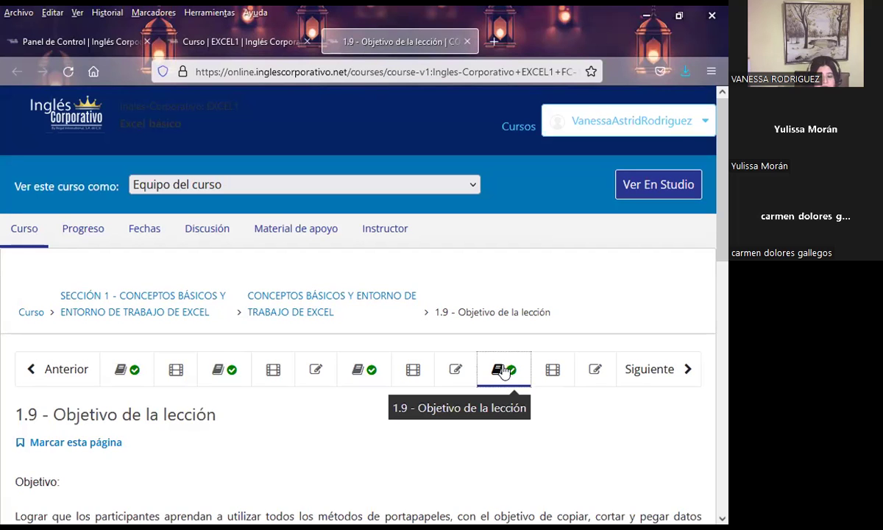
scroll(305, 387, "down", 6)
scroll(280, 368, "up", 7)
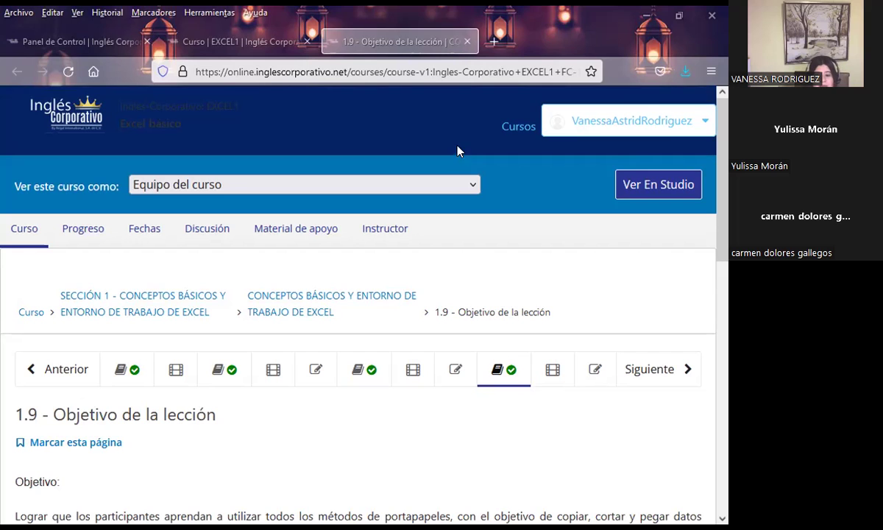
scroll(321, 381, "down", 2)
scroll(321, 381, "down", 2)
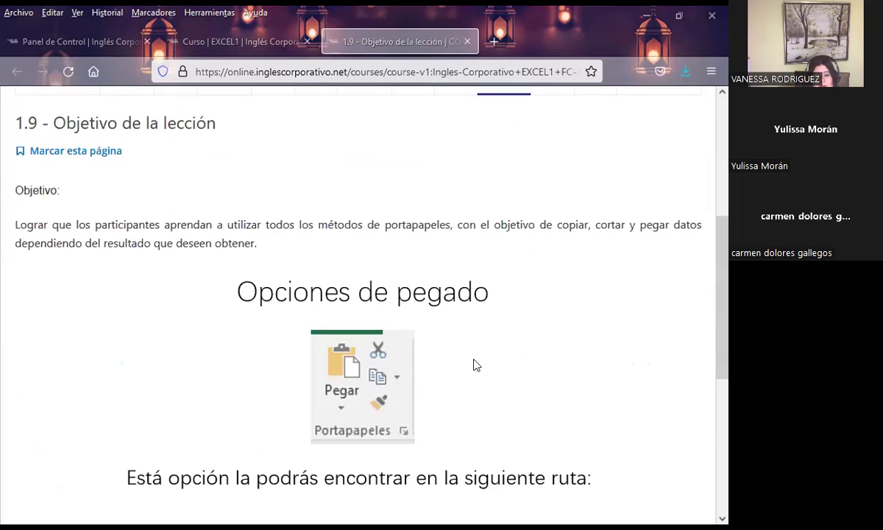
scroll(473, 365, "down", 2)
scroll(404, 339, "down", 1)
scroll(404, 339, "down", 2)
scroll(404, 339, "up", 5)
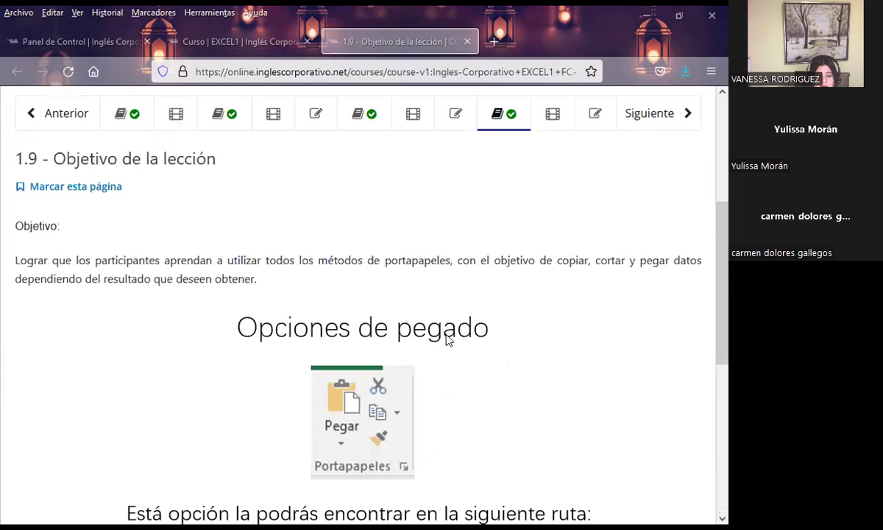
scroll(418, 317, "up", 3)
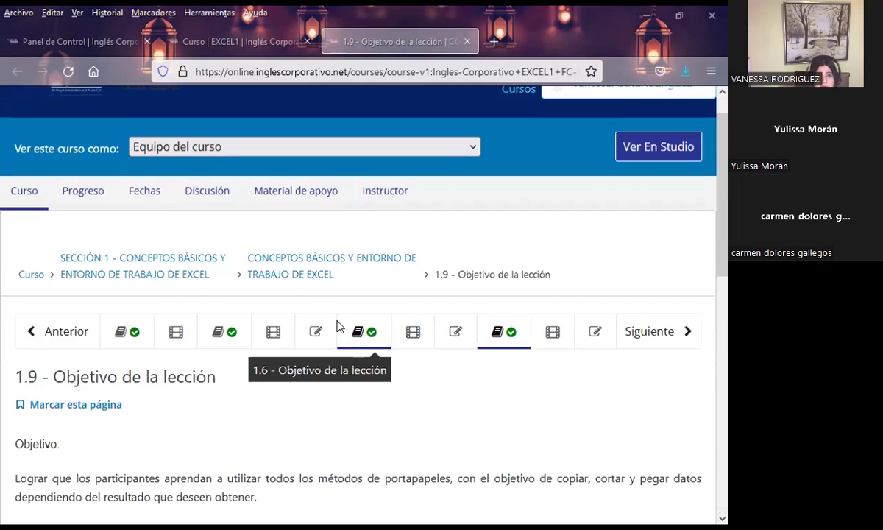
Return to the course outline and examine the activities inside Sección 2, collapsing the section when done.
left_click(222, 33)
scroll(4, 328, "down", 2)
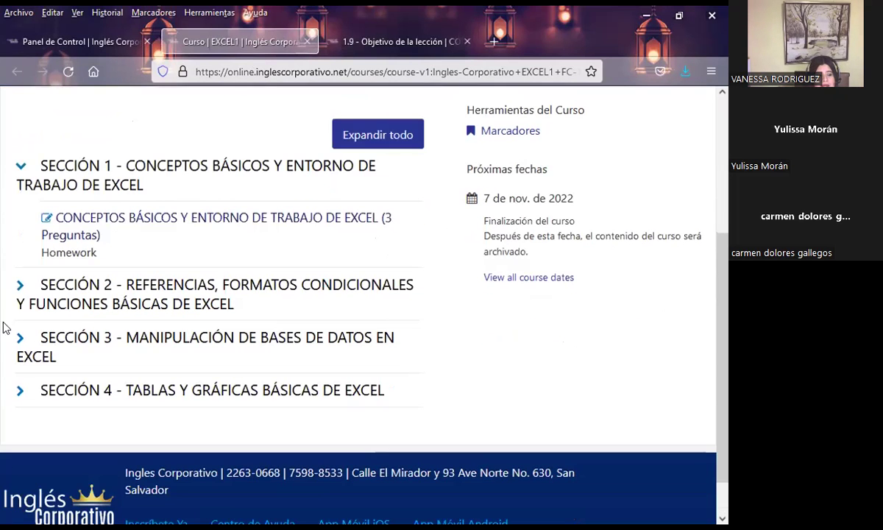
left_click(23, 289)
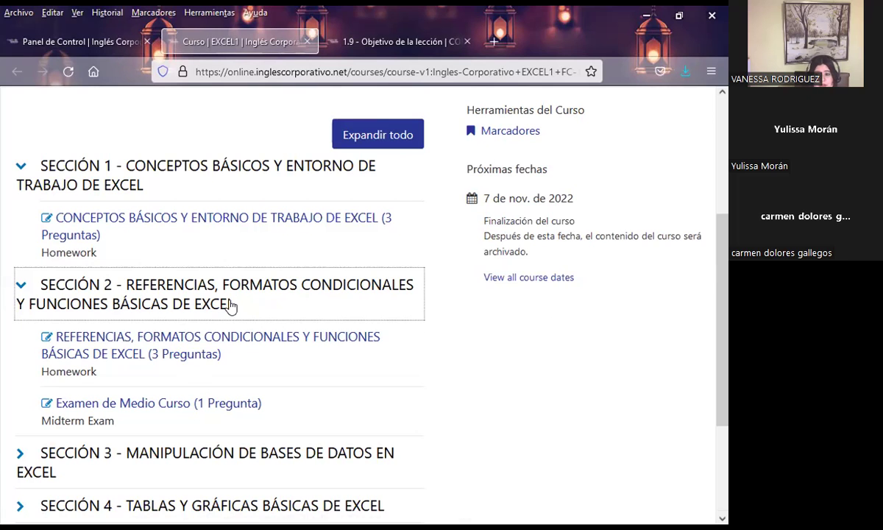
scroll(234, 308, "down", 2)
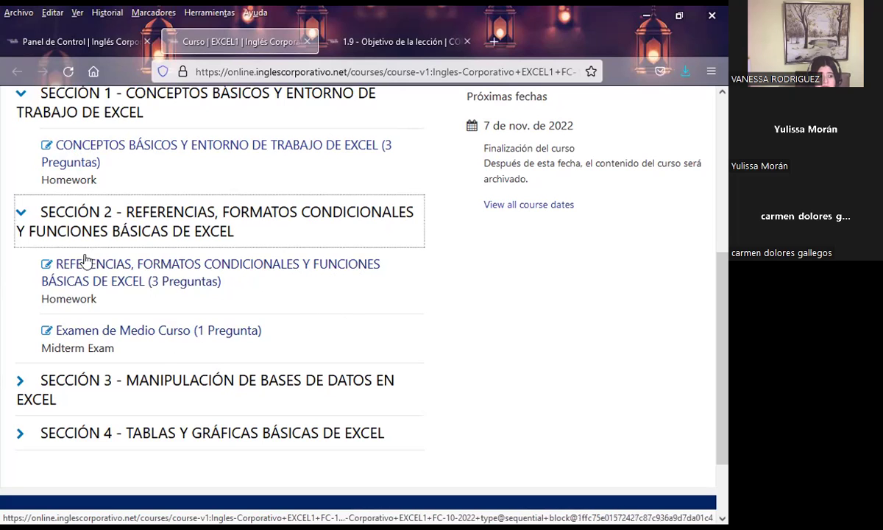
left_click(21, 214)
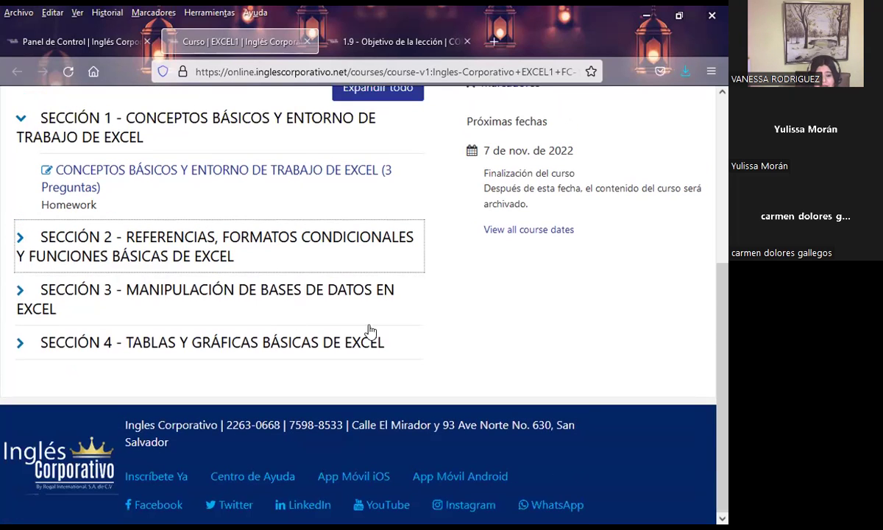
scroll(451, 335, "up", 2)
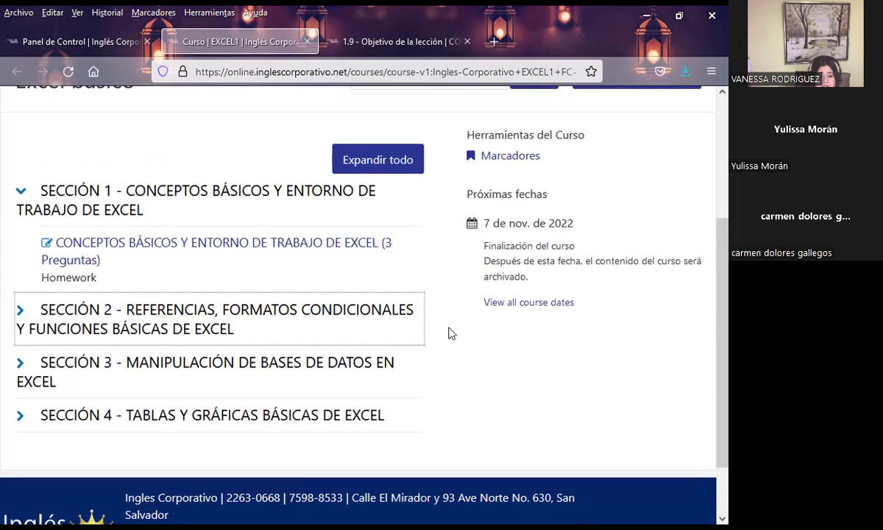
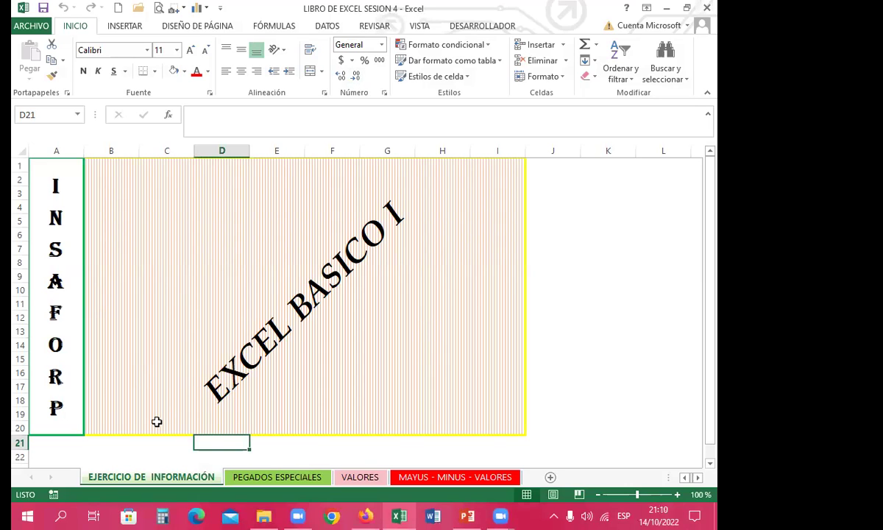
Create a copy of the EJERCICIO DE INFORMACIÓN sheet at the end of the LIBRO DE EXCEL SESION 4 workbook.
right_click(174, 475)
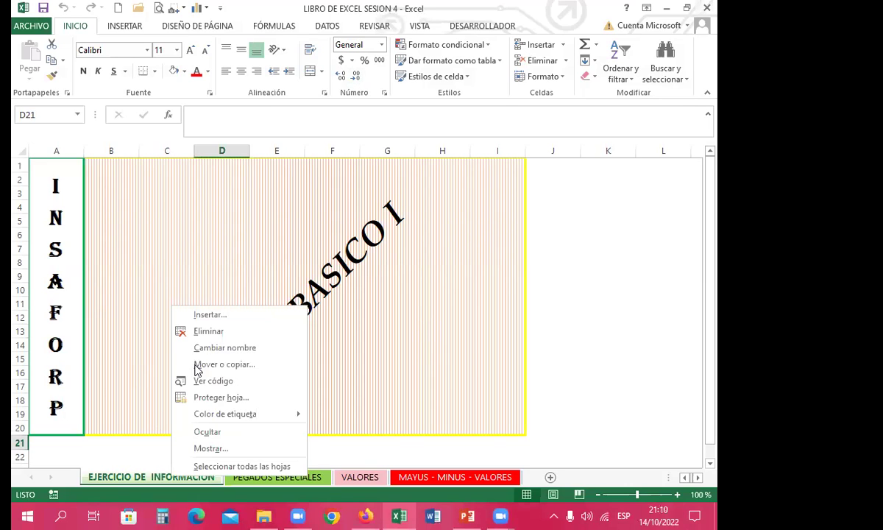
key("Return")
left_click(166, 315)
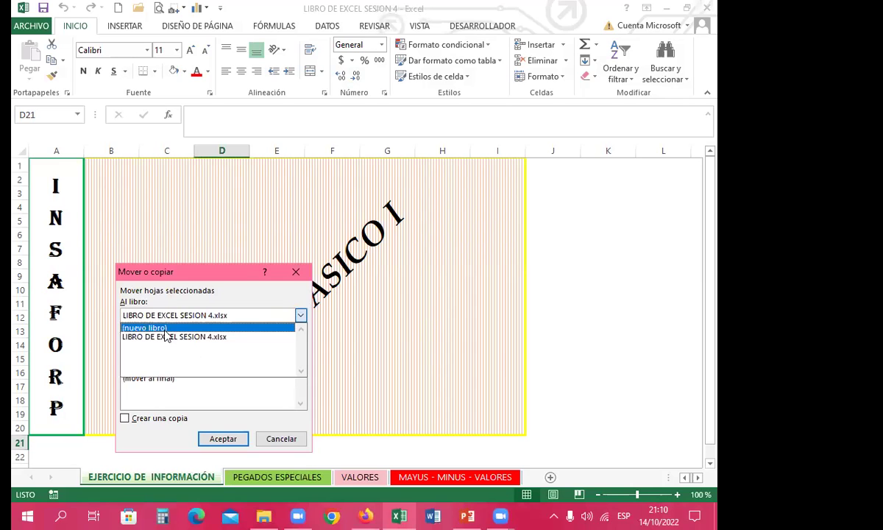
left_click(166, 336)
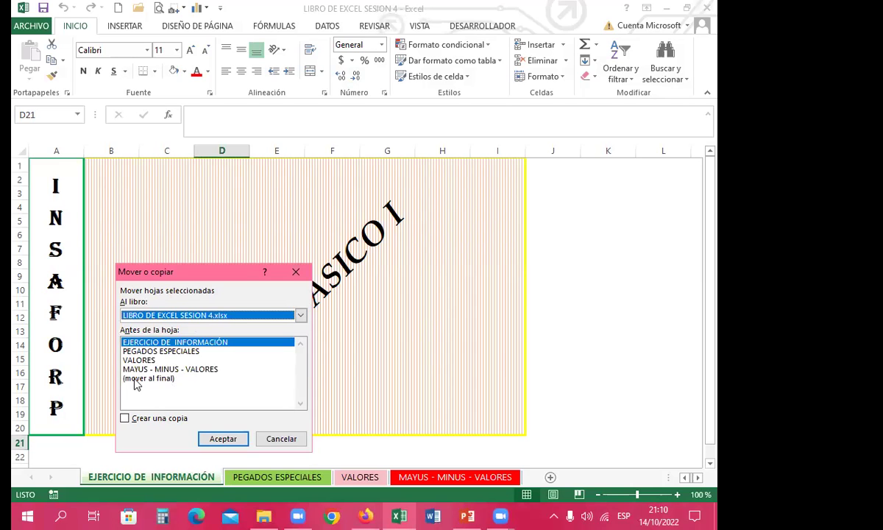
left_click(136, 379)
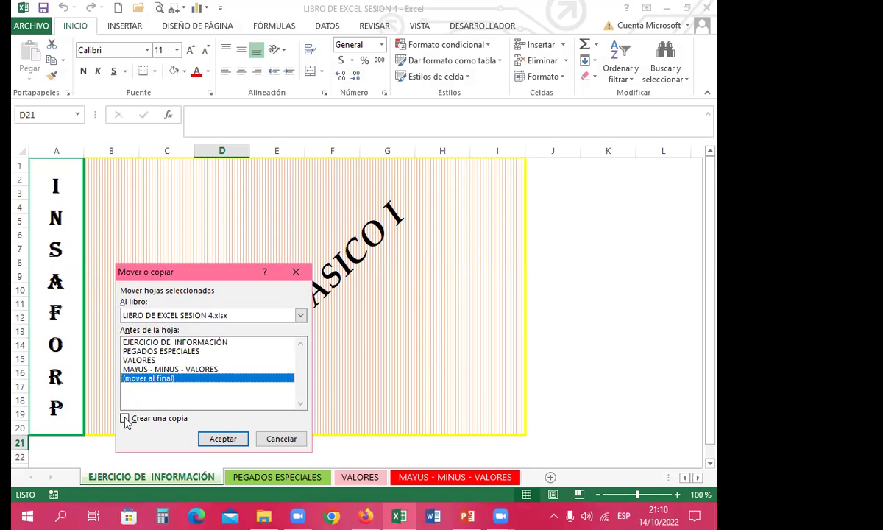
left_click(168, 423)
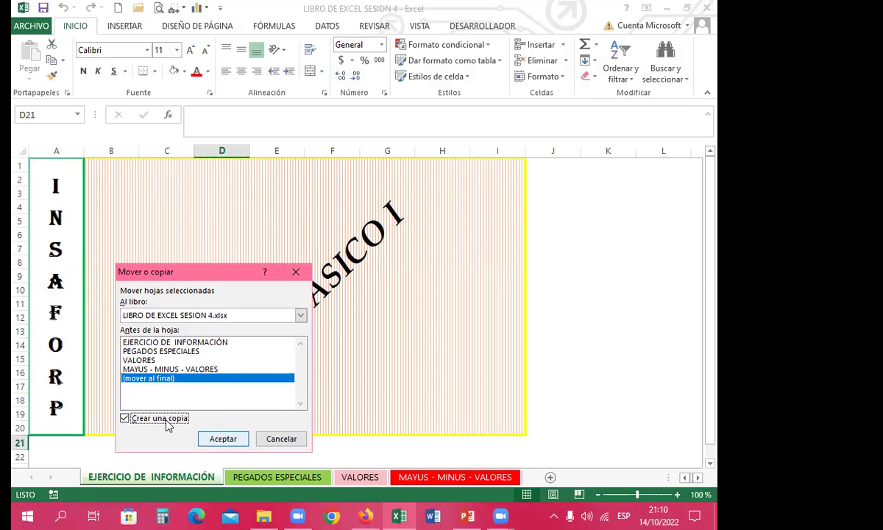
key("Return")
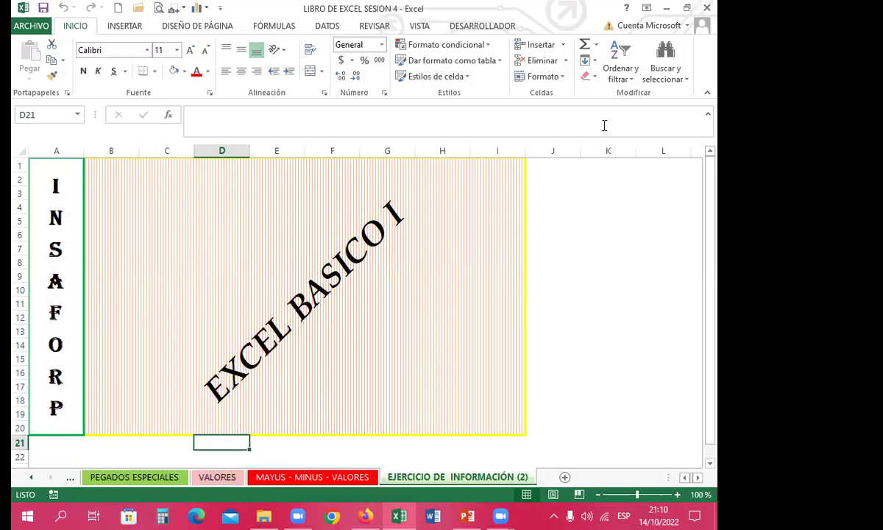
Restore the workbook window to a non-maximized size and go back to the original EJERCICIO DE INFORMACIÓN sheet.
left_click_drag(465, 9, 460, 49)
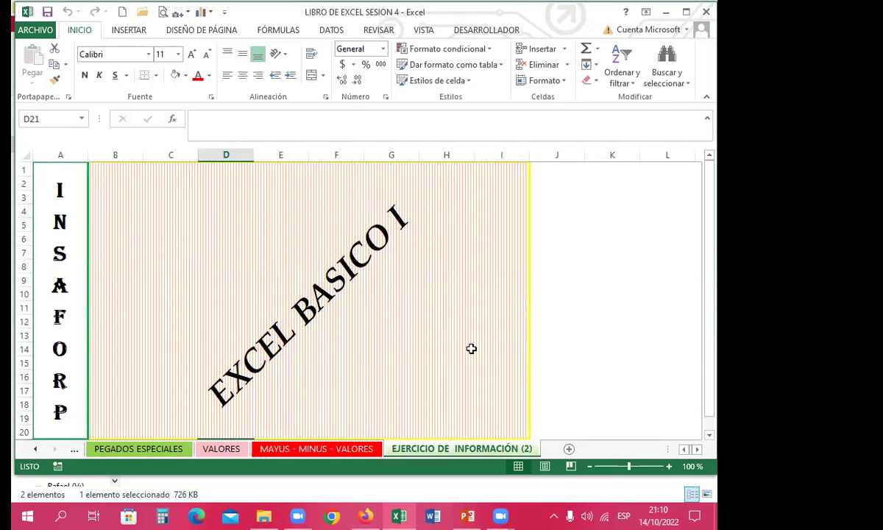
left_click(527, 320)
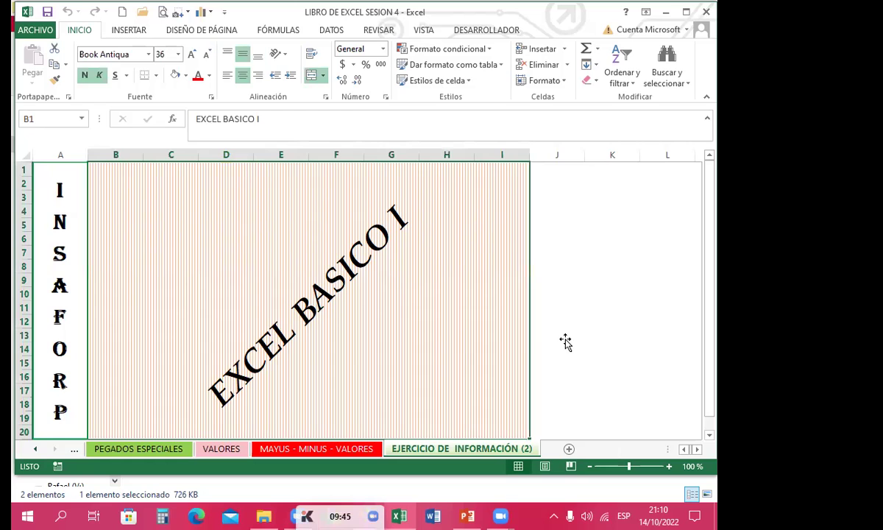
left_click(565, 340)
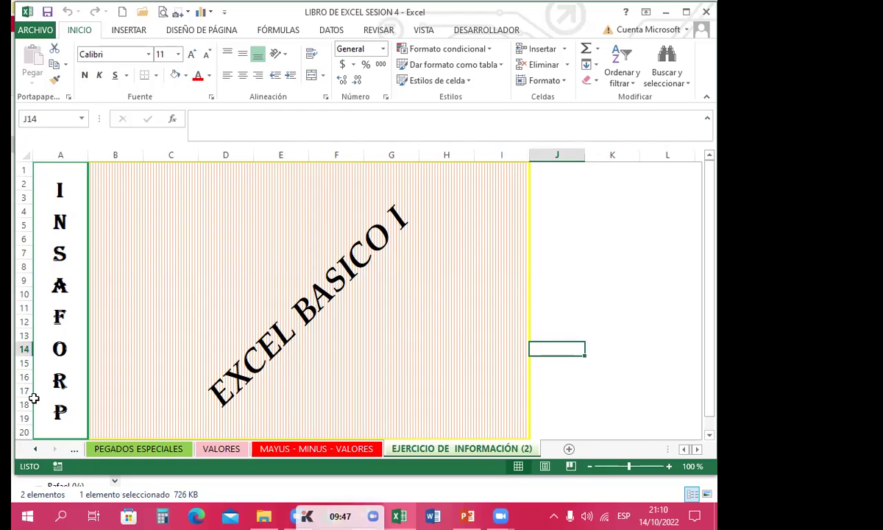
key("ctrl+Page_Up")
key("ctrl+Page_Up")
key("ctrl+Page_Up")
key("ctrl+Page_Up")
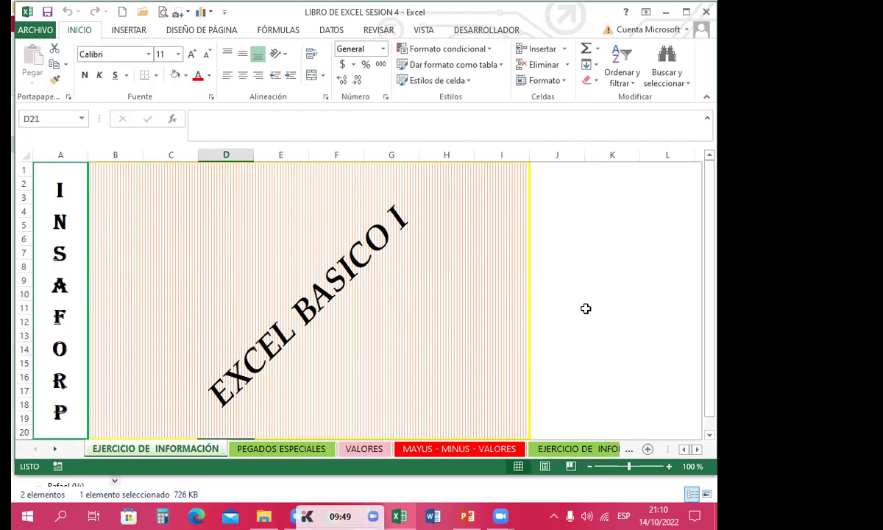
Search Bing images for COLORES and insert the first result, the hanging spheres, as the sheet background.
left_click(593, 294)
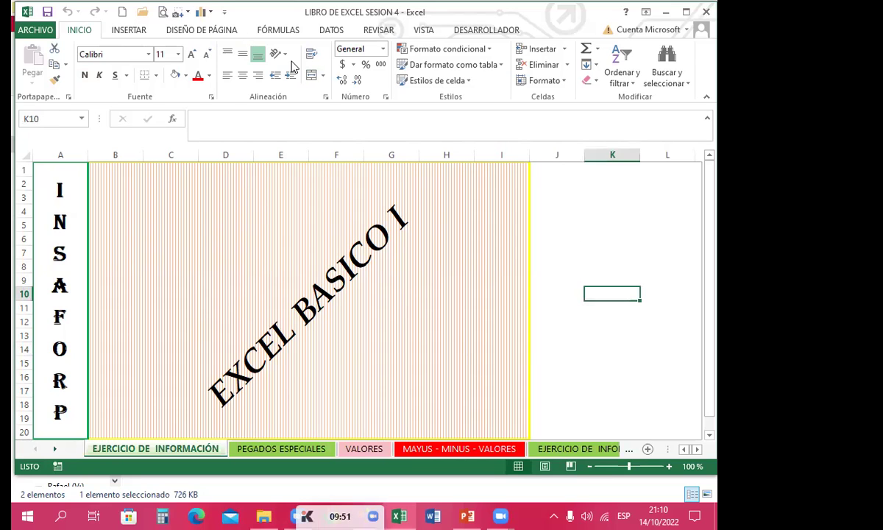
scroll(292, 67, "down", 2)
left_click(313, 72)
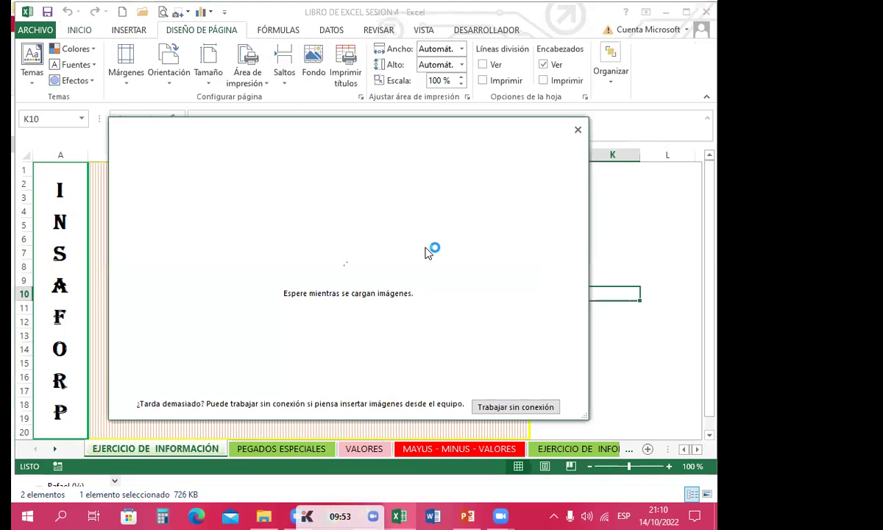
left_click(449, 242)
type("COLORE")
key("Return")
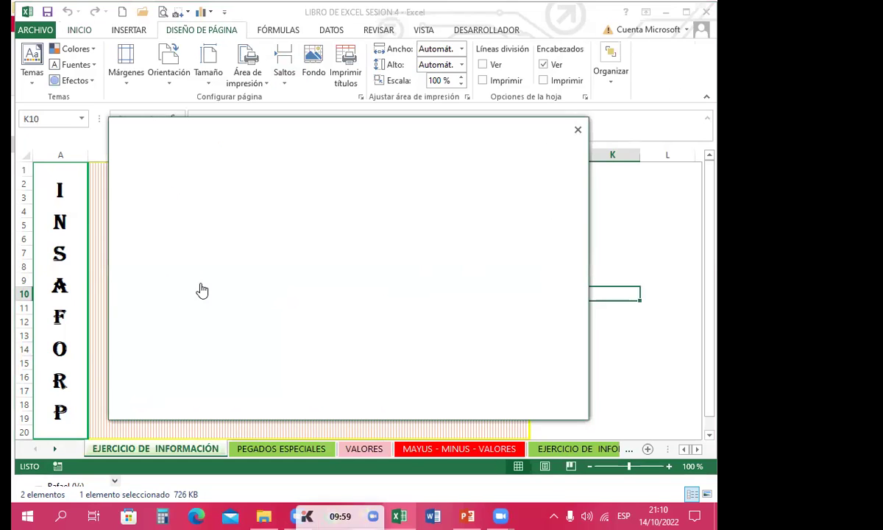
left_click(165, 230)
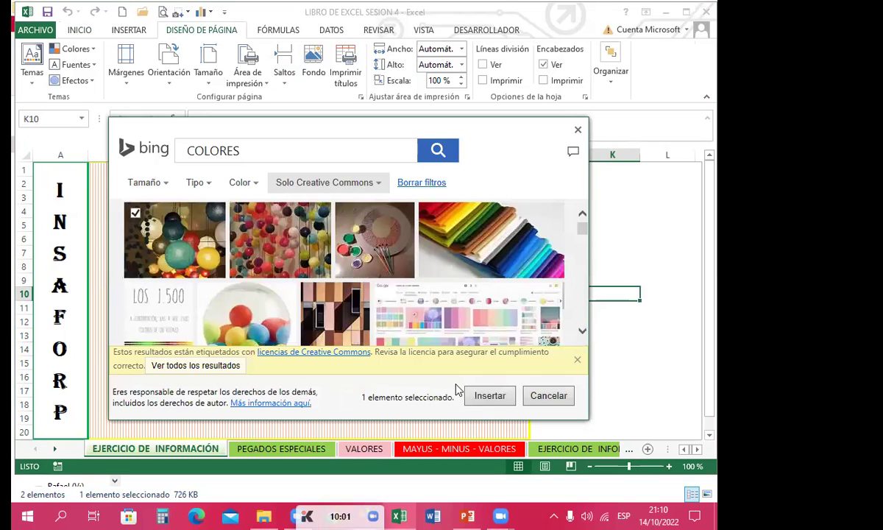
key("space")
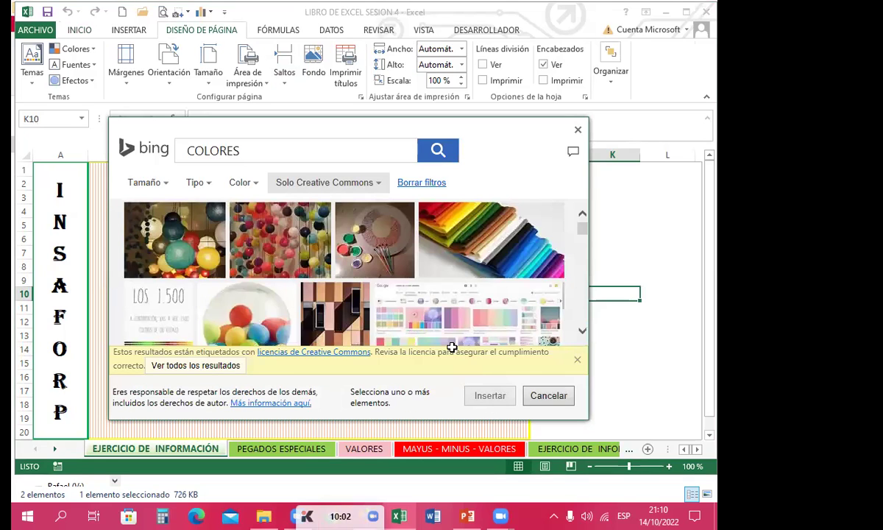
key("Escape")
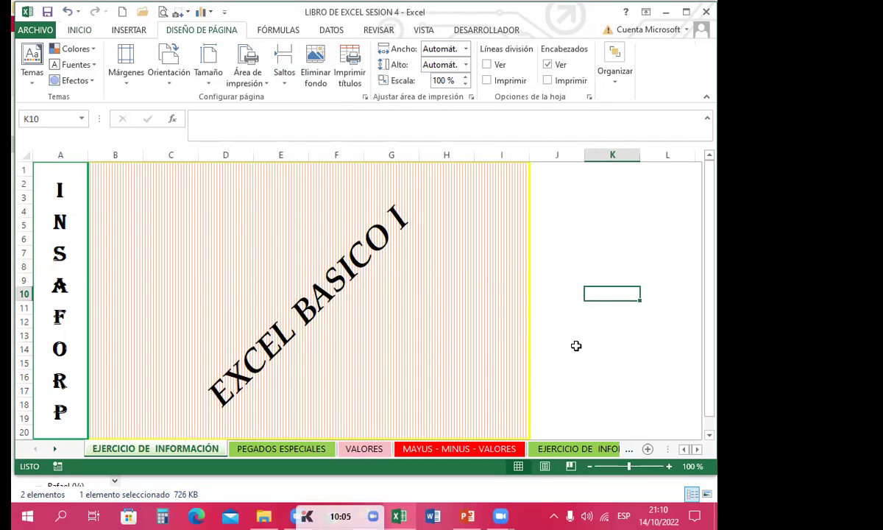
Remove the fill colour from every cell of the EJERCICIO DE INFORMACIÓN sheet.
left_click(530, 350)
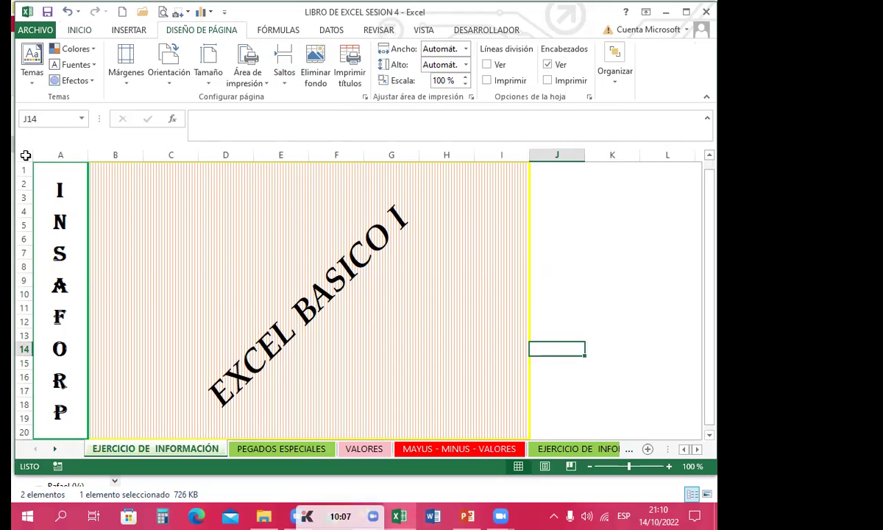
left_click(24, 152)
scroll(258, 87, "up", 2)
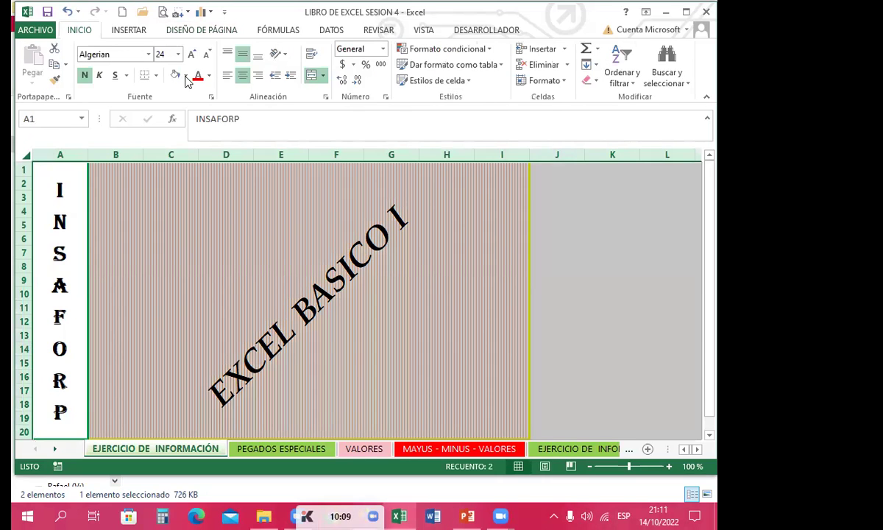
left_click(184, 75)
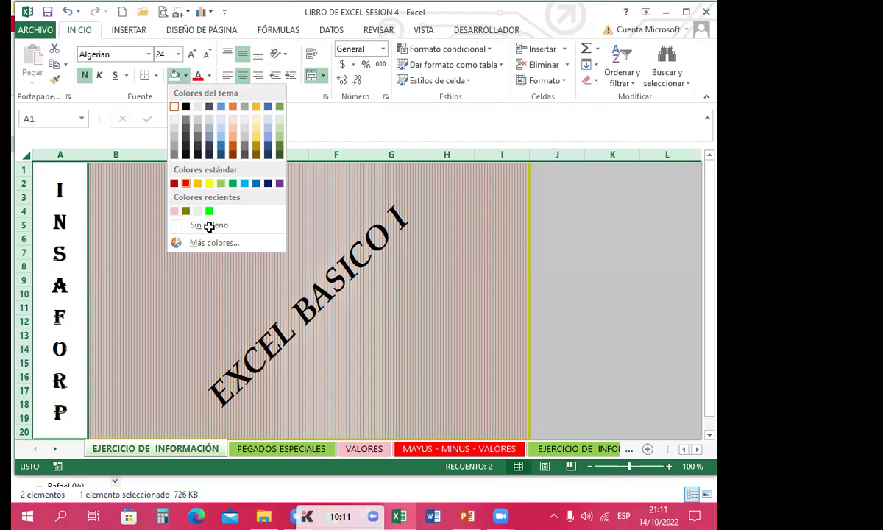
left_click(200, 225)
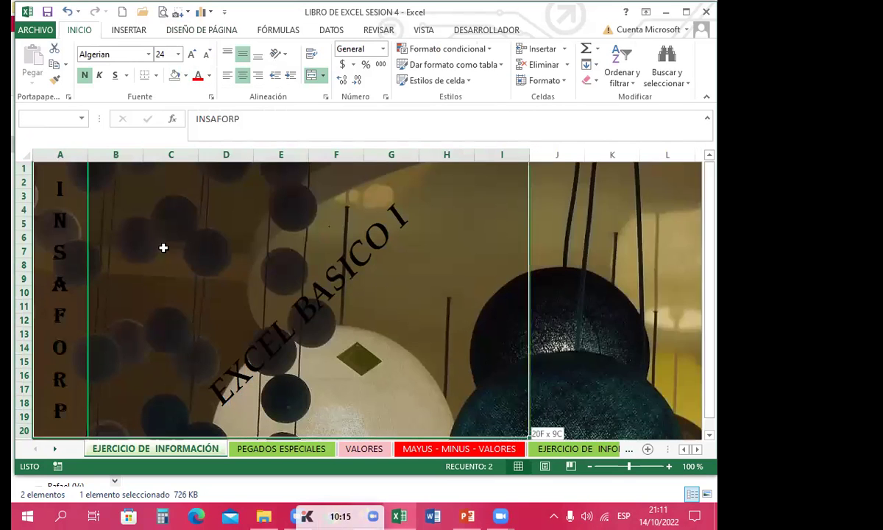
scroll(117, 246, "down", 1)
scroll(59, 180, "up", 1)
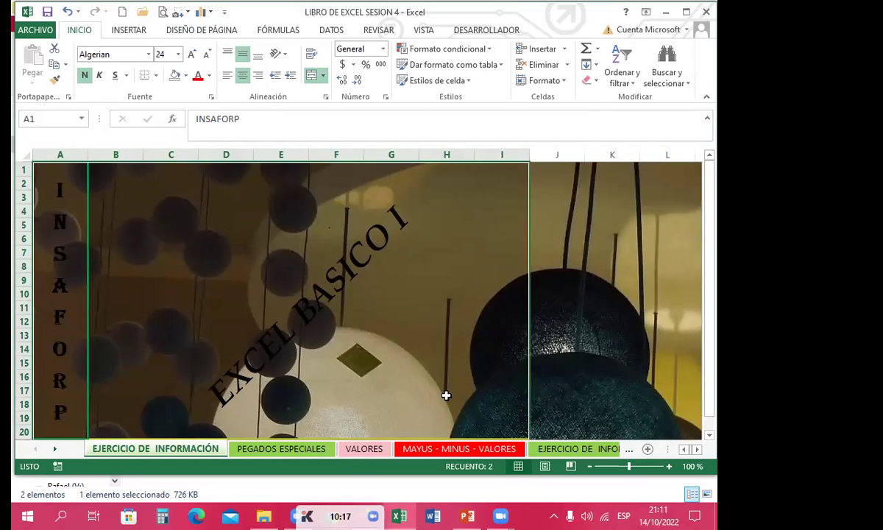
Fill the merged INSAFORP and EXCEL BASICO I cells with the lightest orange theme colour.
left_click(185, 75)
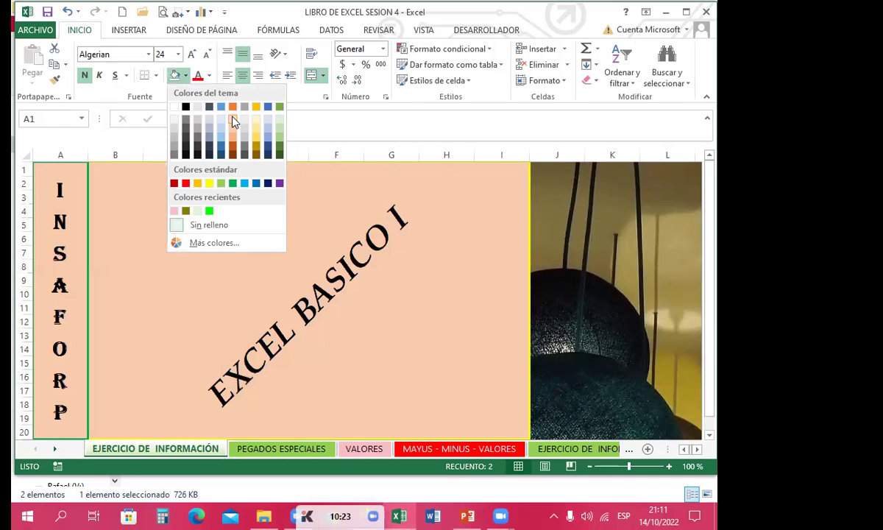
left_click(233, 119)
left_click(549, 395)
scroll(380, 351, "down", 4)
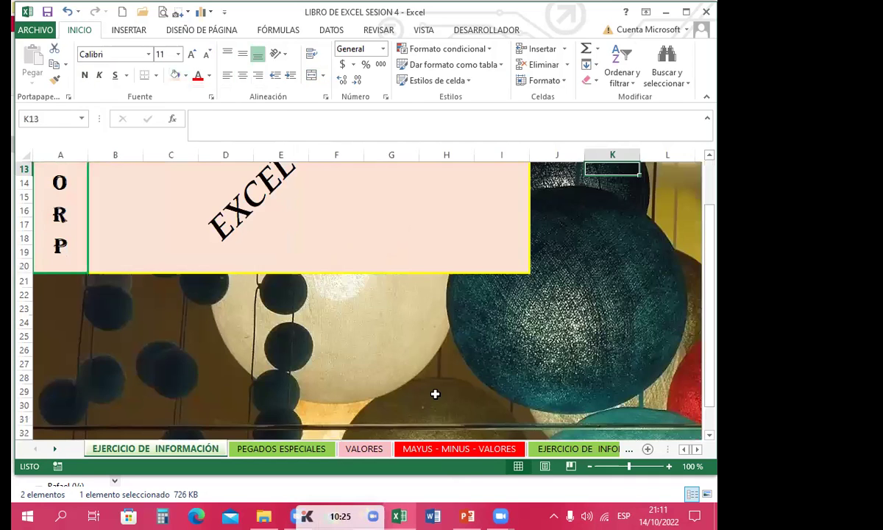
scroll(435, 393, "up", 4)
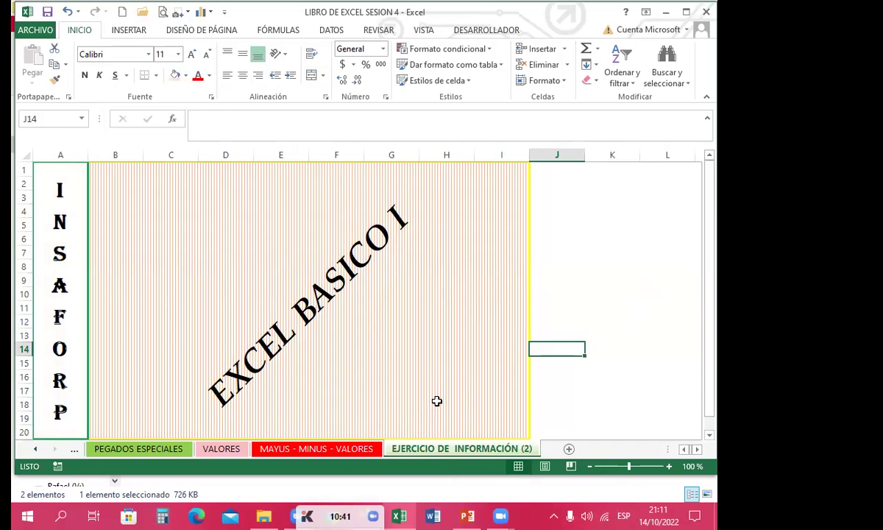
Hide the EJERCICIO DE INFORMACIÓN (2) sheet and return to the original EJERCICIO DE INFORMACIÓN sheet.
right_click(418, 447)
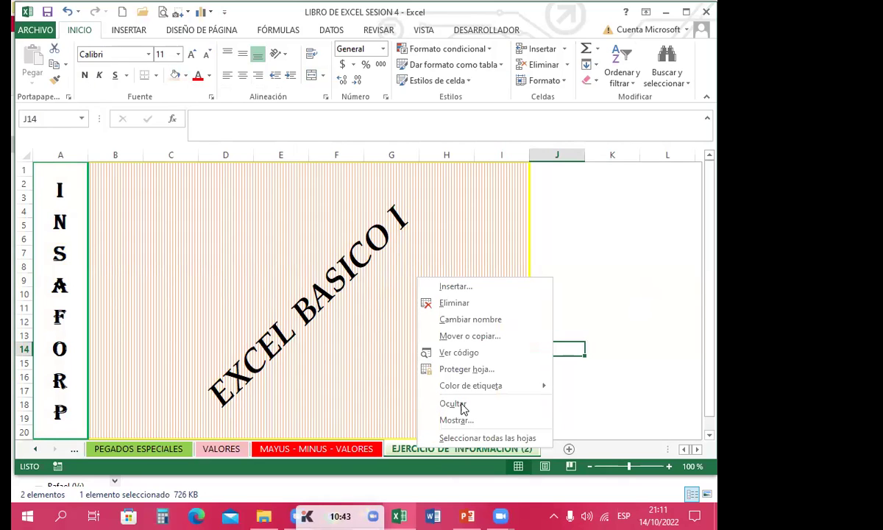
key("Return")
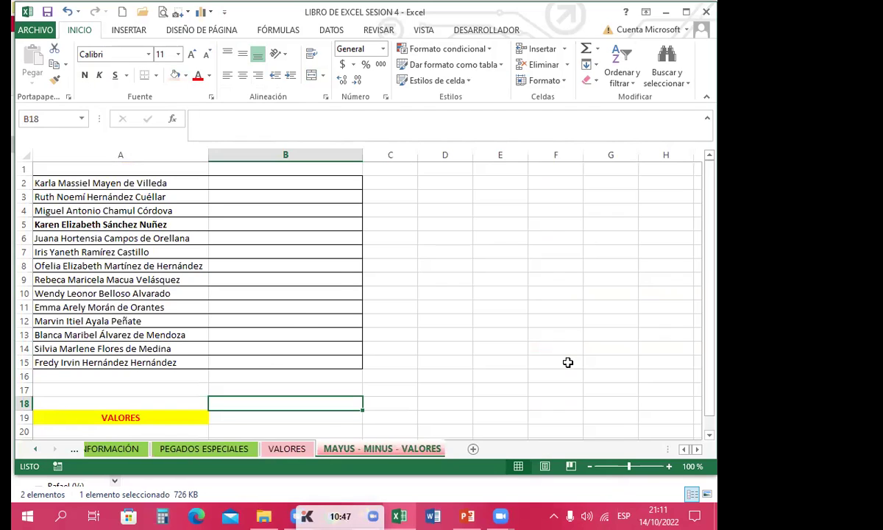
key("ctrl+Page_Up")
key("ctrl+Page_Up")
key("ctrl+Page_Up")
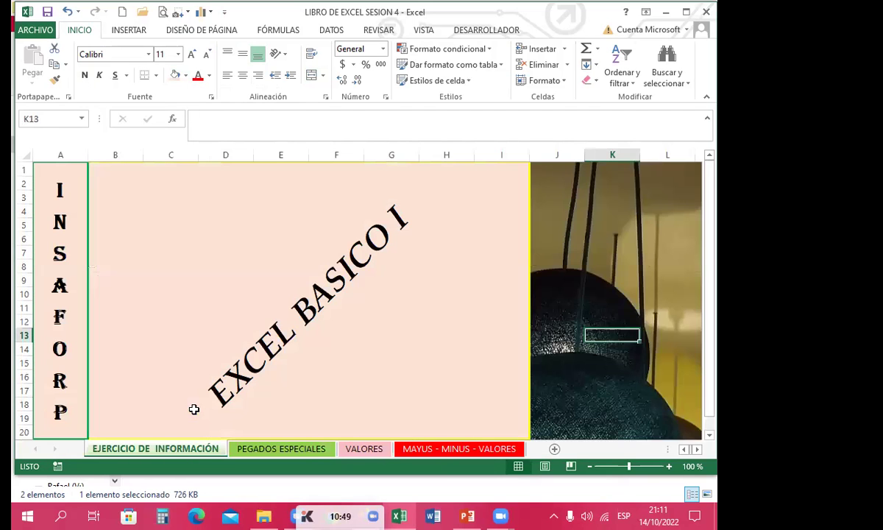
Create a copy of the image-background EJERCICIO DE INFORMACIÓN sheet at the end of the LIBRO DE EXCEL SESION 4 workbook.
right_click(196, 449)
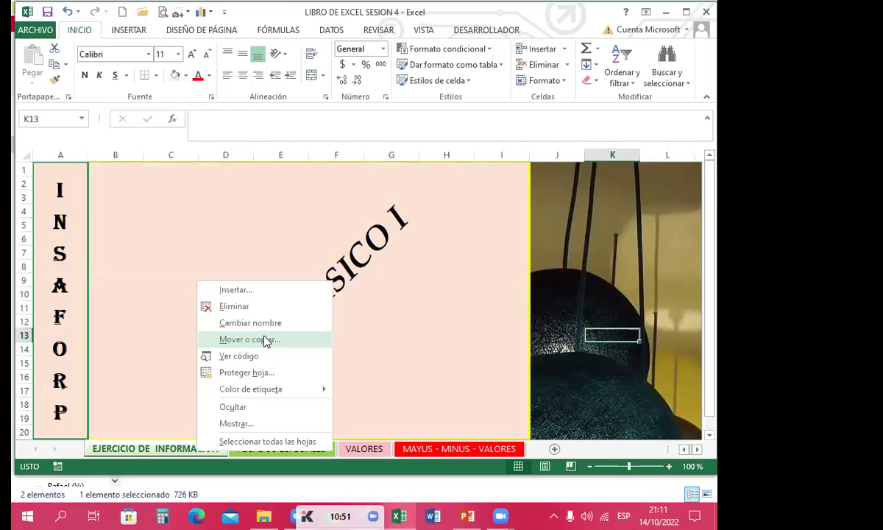
left_click(239, 339)
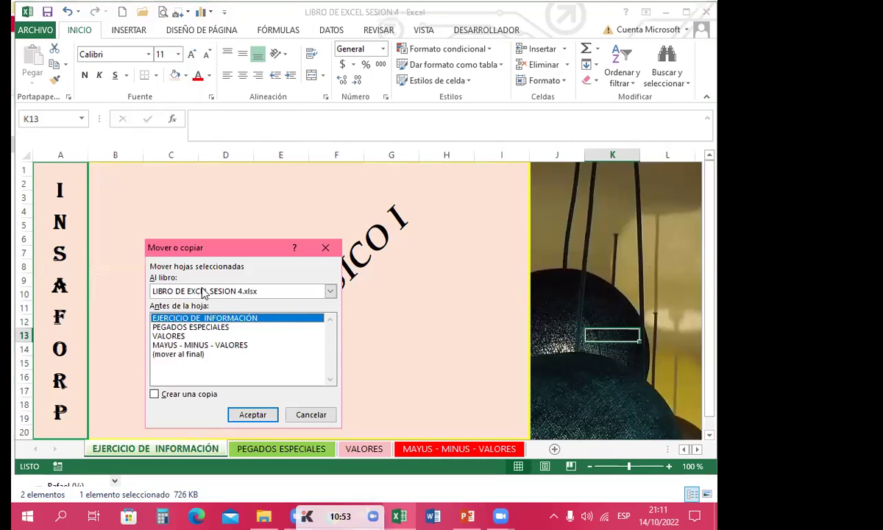
left_click(203, 293)
left_click(201, 309)
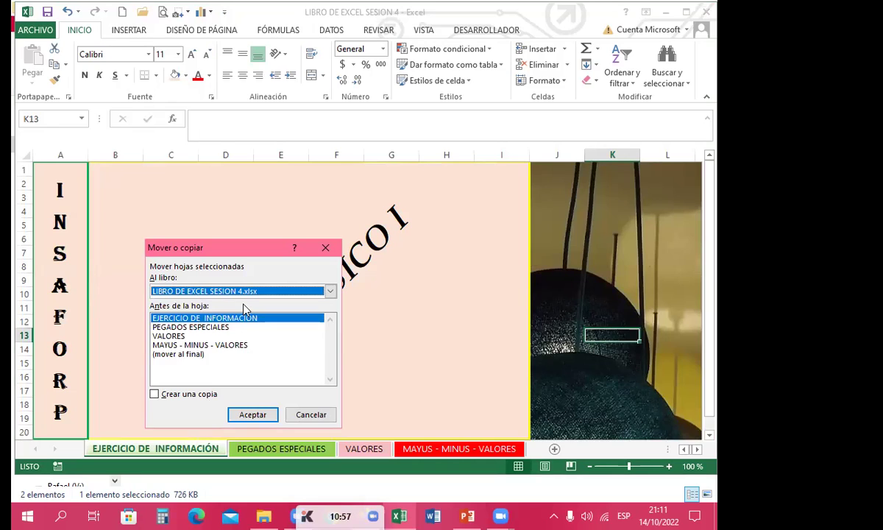
left_click(177, 355)
left_click(155, 393)
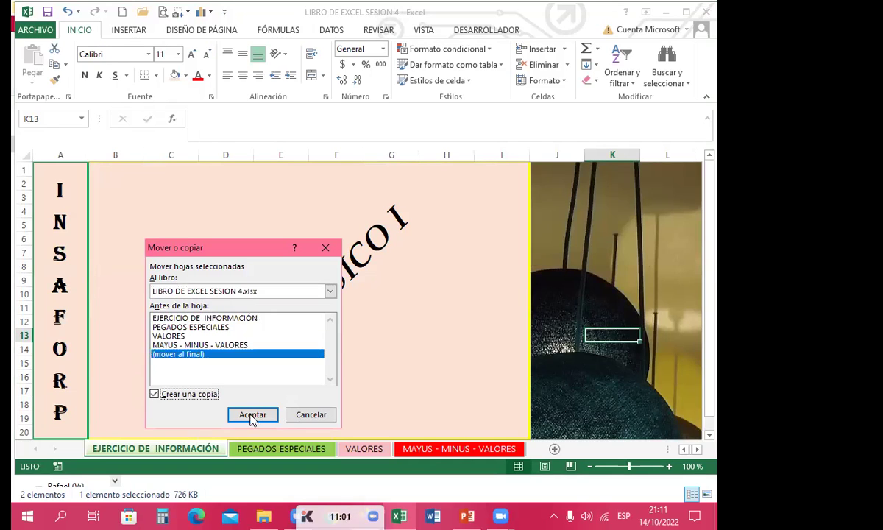
left_click(252, 415)
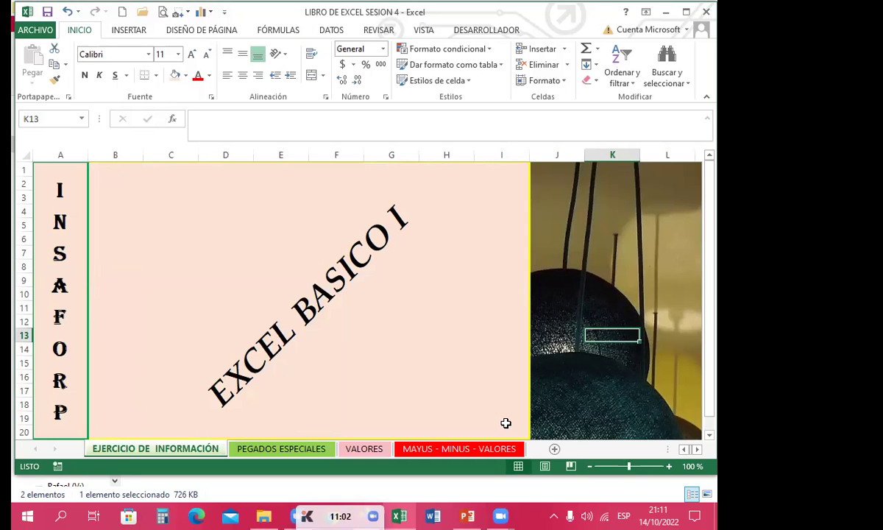
Compare the new copy with the original sheet, examining the cell fill, the text and the background image down the rows.
scroll(147, 417, "down", 2)
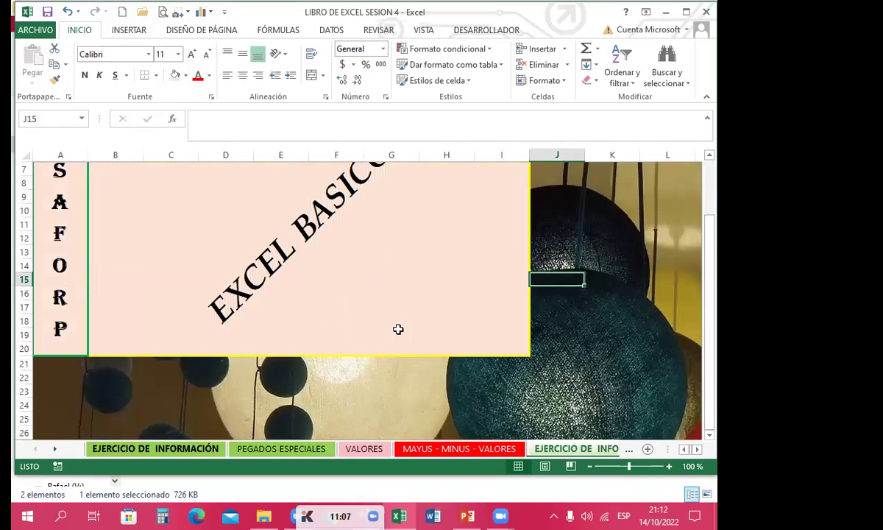
left_click(96, 448)
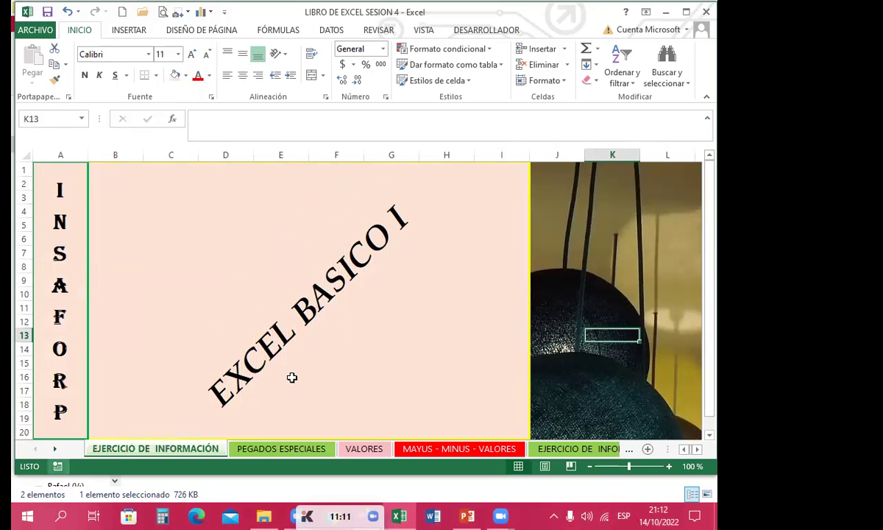
left_click(54, 449)
scroll(291, 378, "down", 2)
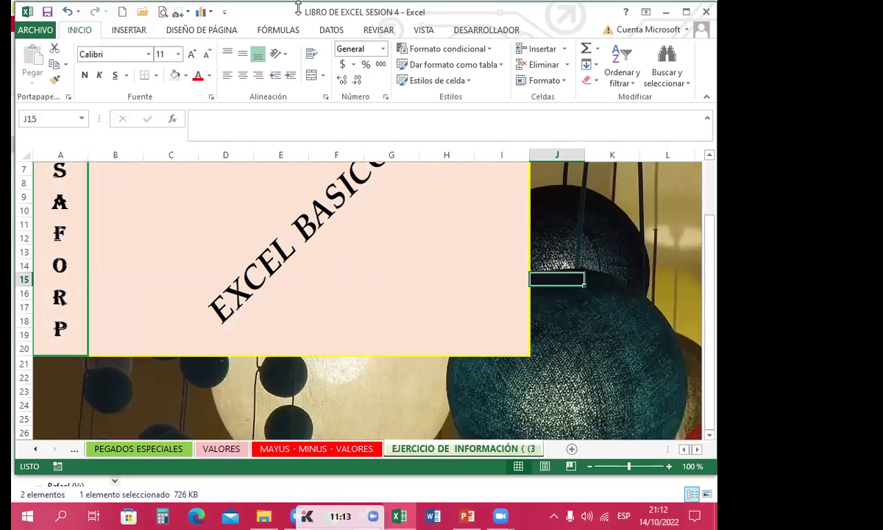
left_click(339, 388)
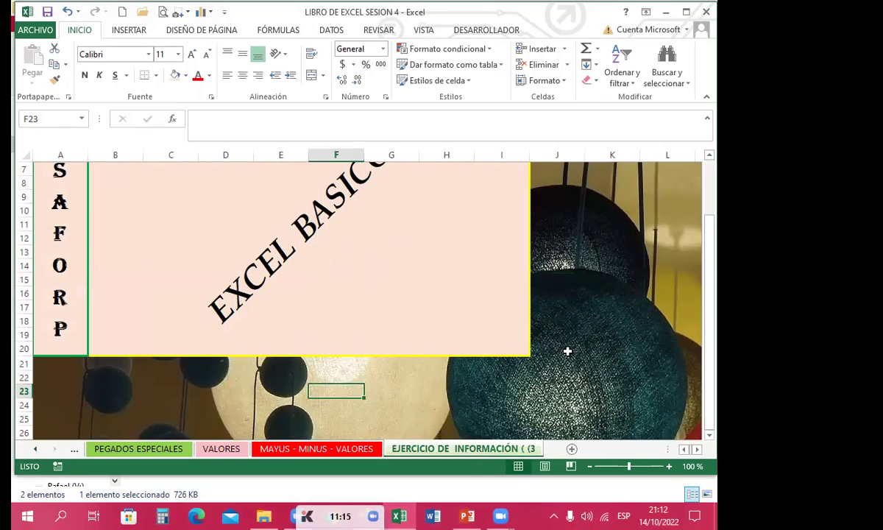
scroll(605, 309, "up", 2)
scroll(382, 357, "down", 4)
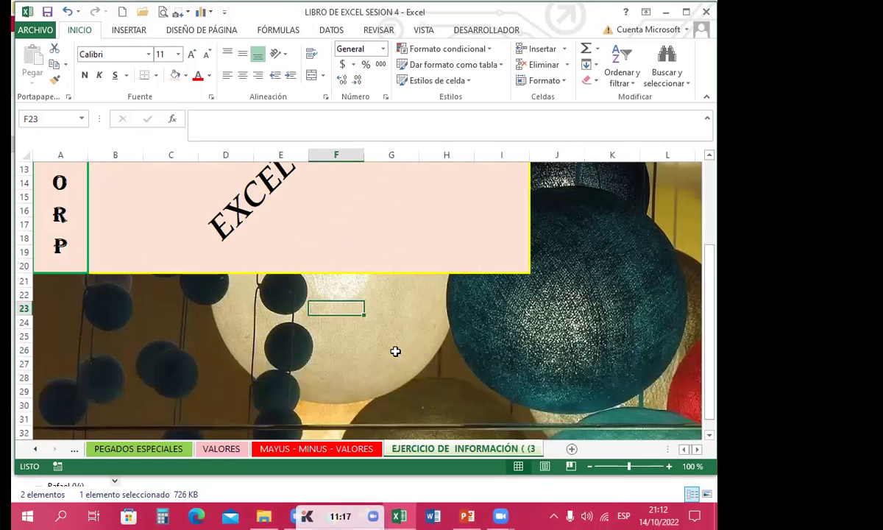
scroll(390, 353, "down", 9)
scroll(394, 347, "down", 8)
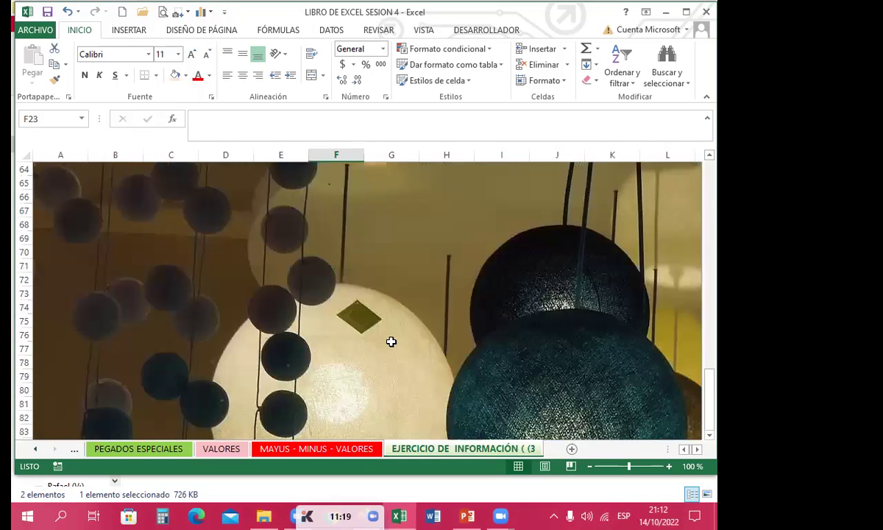
scroll(387, 340, "up", 20)
left_click(555, 302)
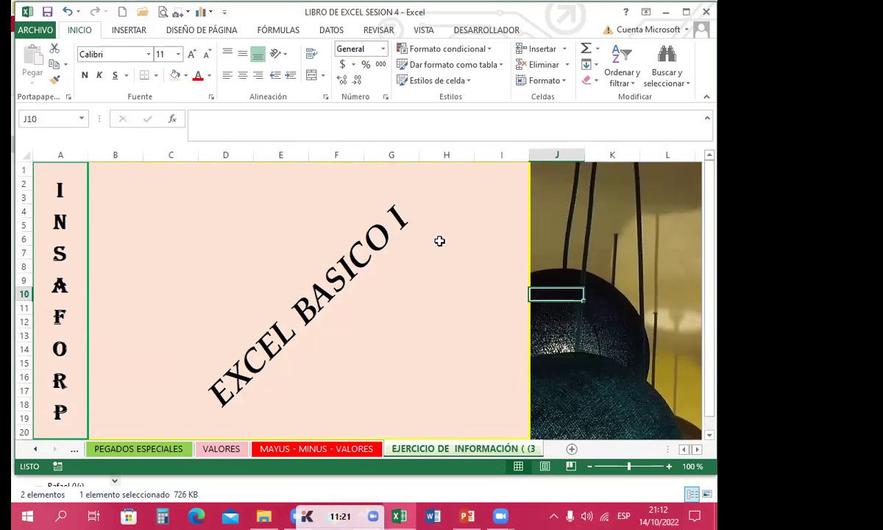
left_click(517, 336)
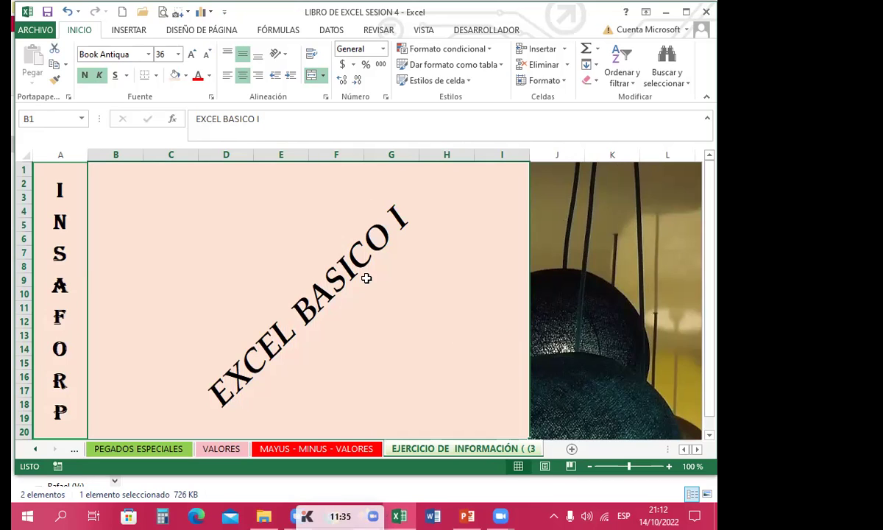
left_click(567, 303)
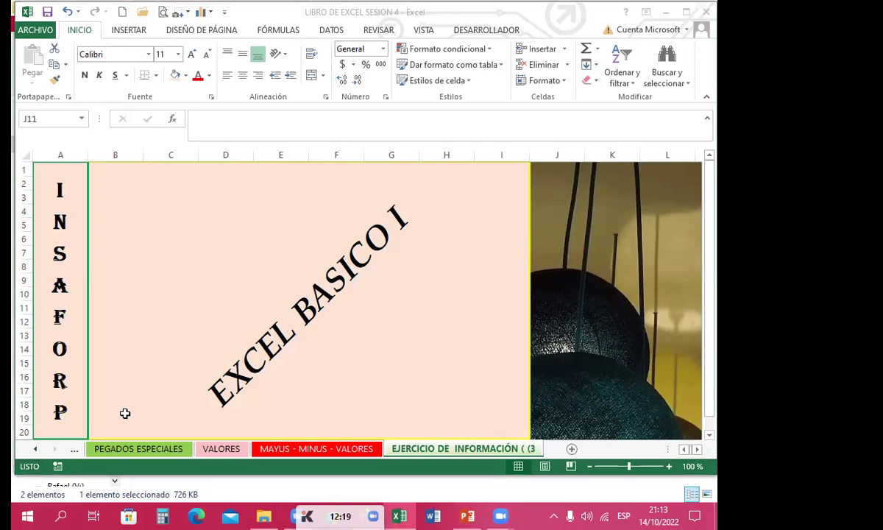
Hide the copied EJERCICIO DE INFORMACIÓN (3) sheet and go back to the original EJERCICIO DE INFORMACIÓN sheet.
key("alt+Tab")
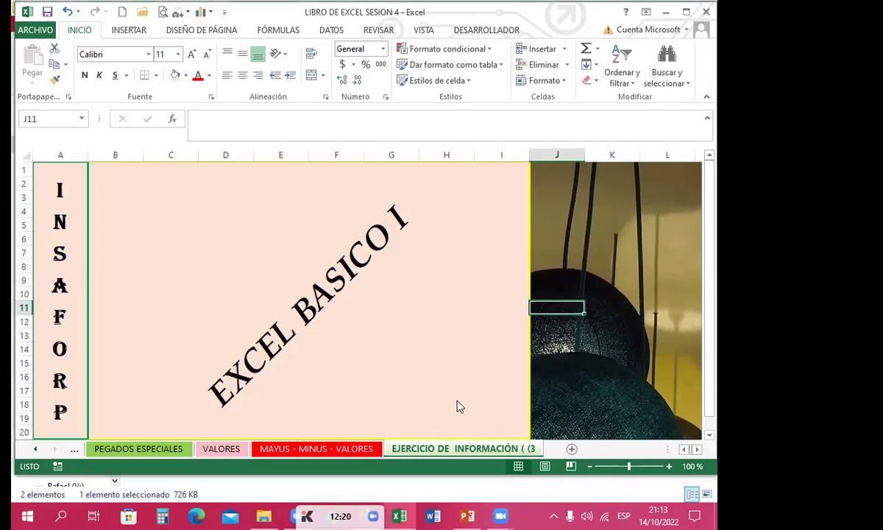
right_click(429, 448)
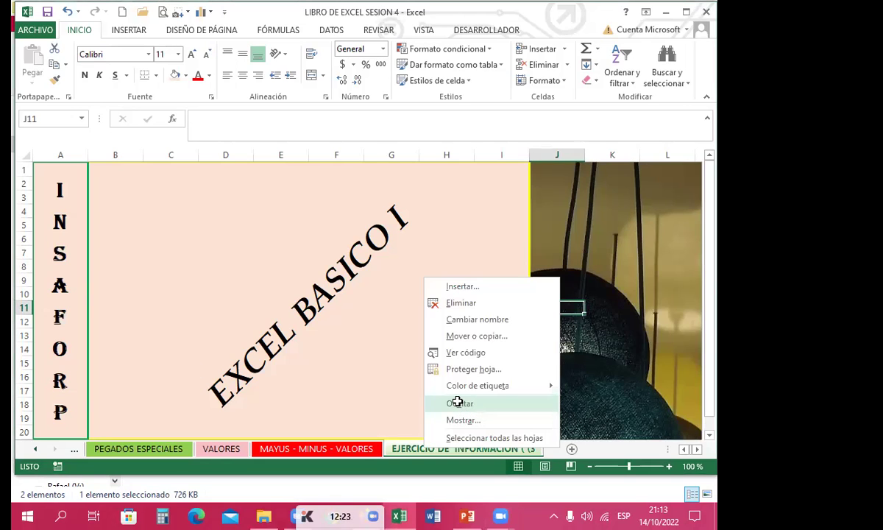
left_click(457, 402)
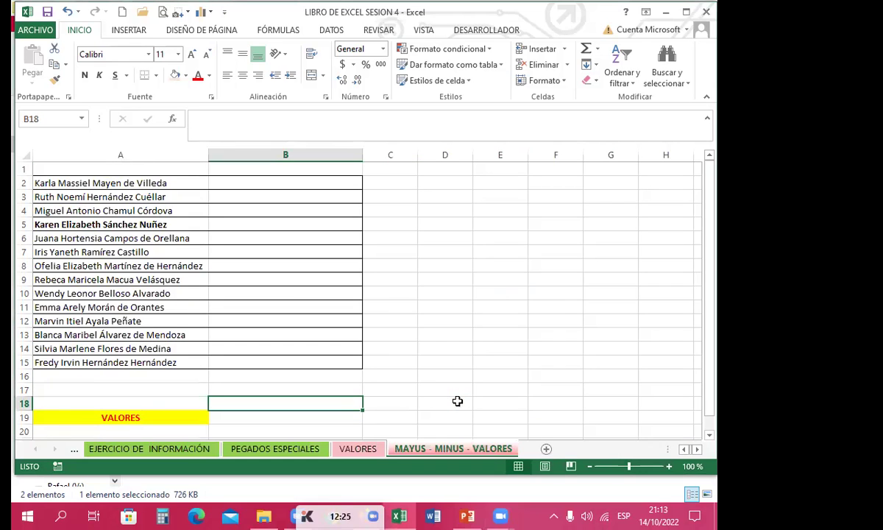
key("ctrl+Page_Up")
key("ctrl+Page_Up")
key("ctrl+Page_Up")
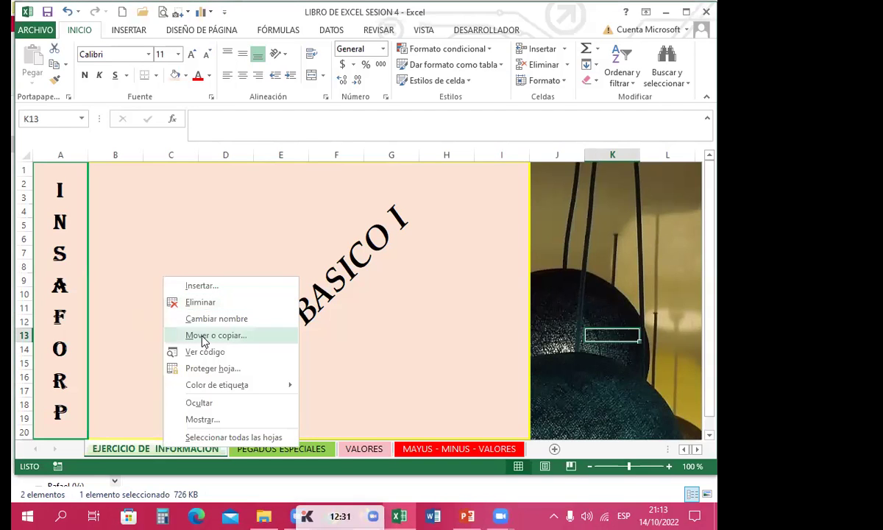
Try to create a copy of the EJERCICIO DE INFORMACIÓN sheet placed before itself in the same workbook.
left_click(203, 337)
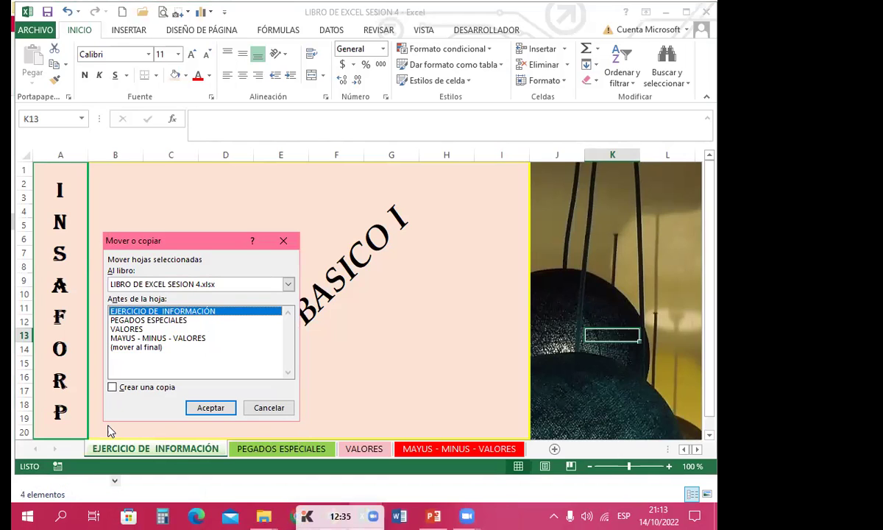
left_click(151, 392)
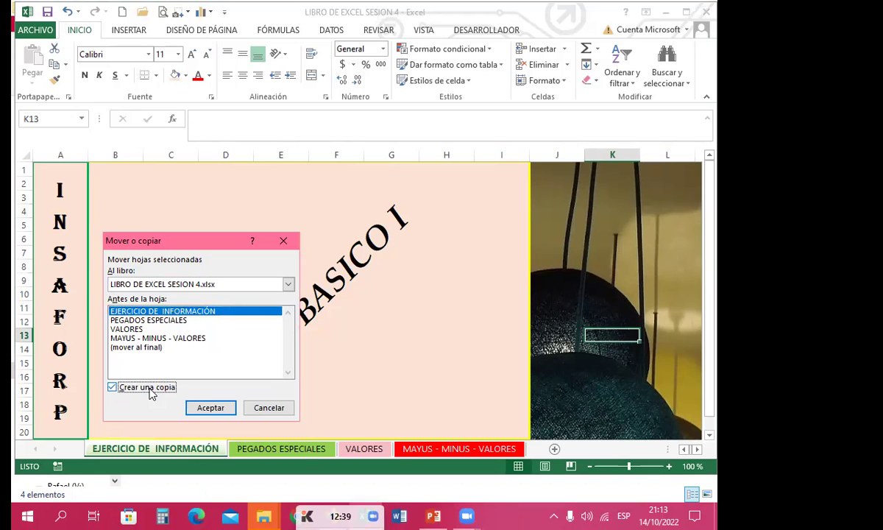
left_click(221, 408)
left_click(366, 293)
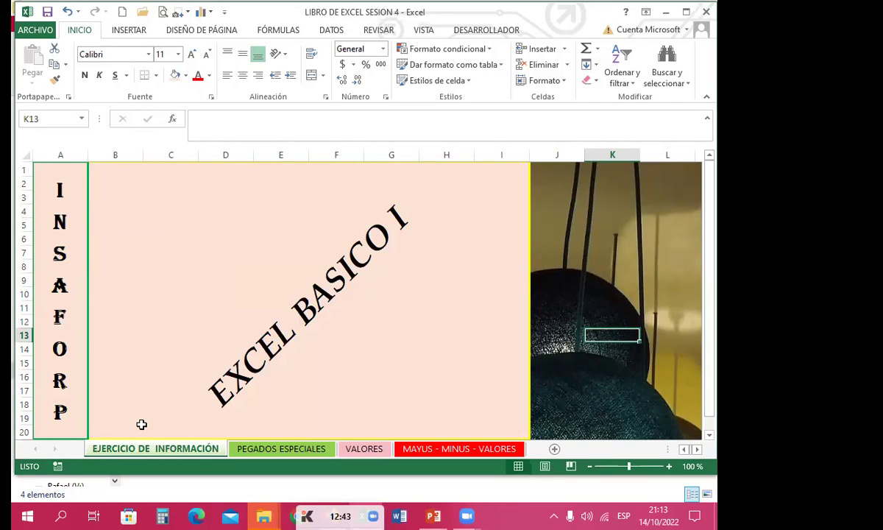
Try to create another copy of the EJERCICIO DE INFORMACIÓN sheet at the end of the workbook.
right_click(154, 448)
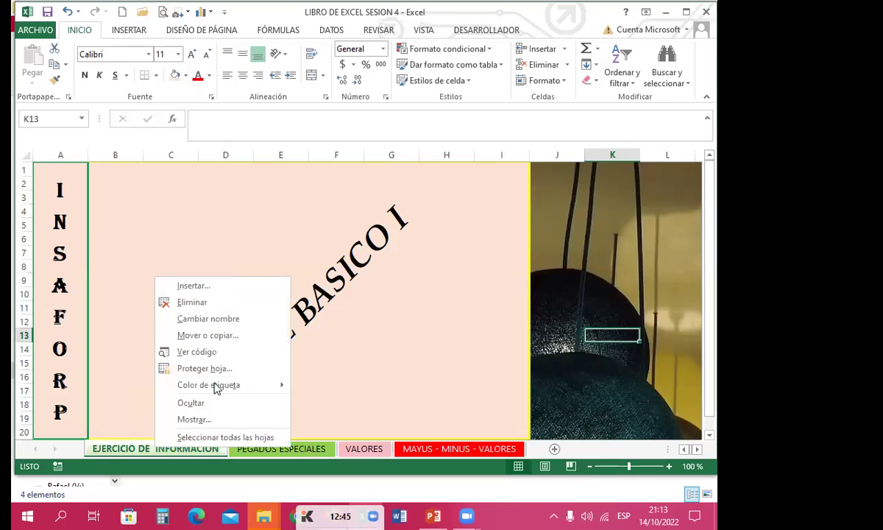
left_click(219, 334)
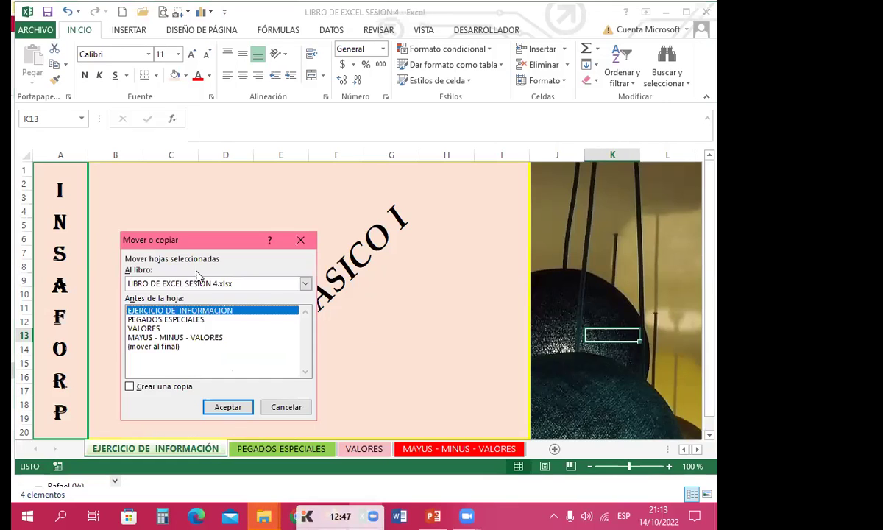
left_click(140, 346)
left_click(129, 387)
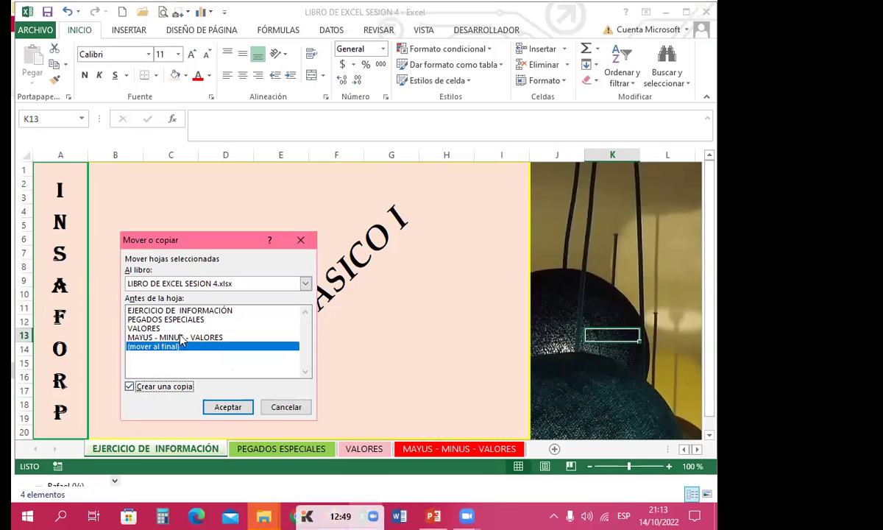
left_click(229, 407)
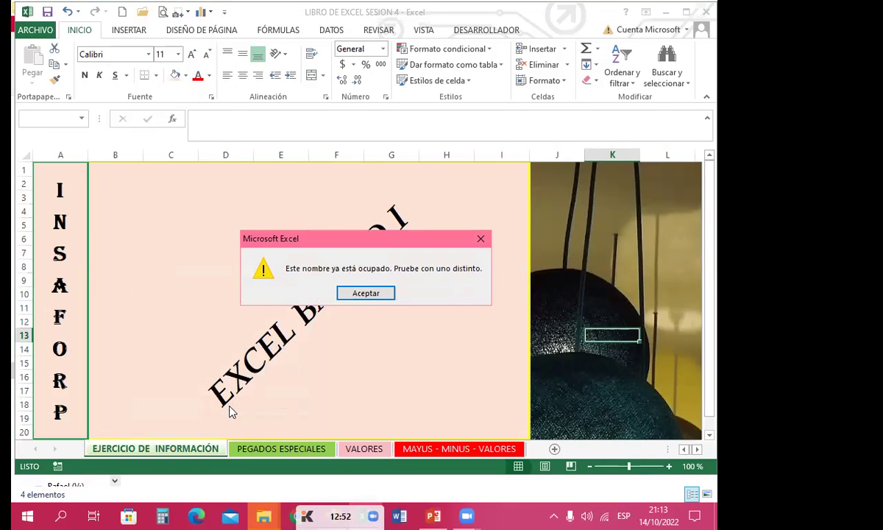
left_click(366, 293)
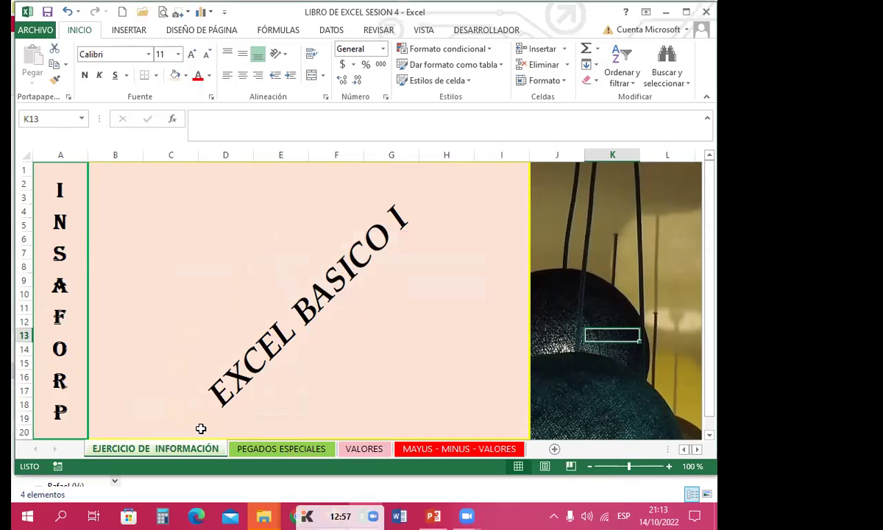
Retry copying the EJERCICIO DE INFORMACIÓN sheet to the end of LIBRO DE EXCEL SESION 4.xlsx.
right_click(189, 447)
left_click(145, 398)
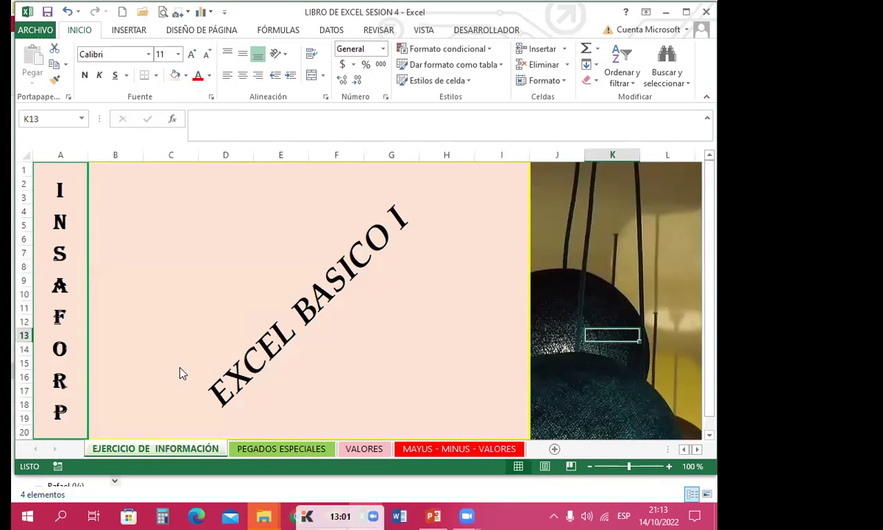
right_click(185, 448)
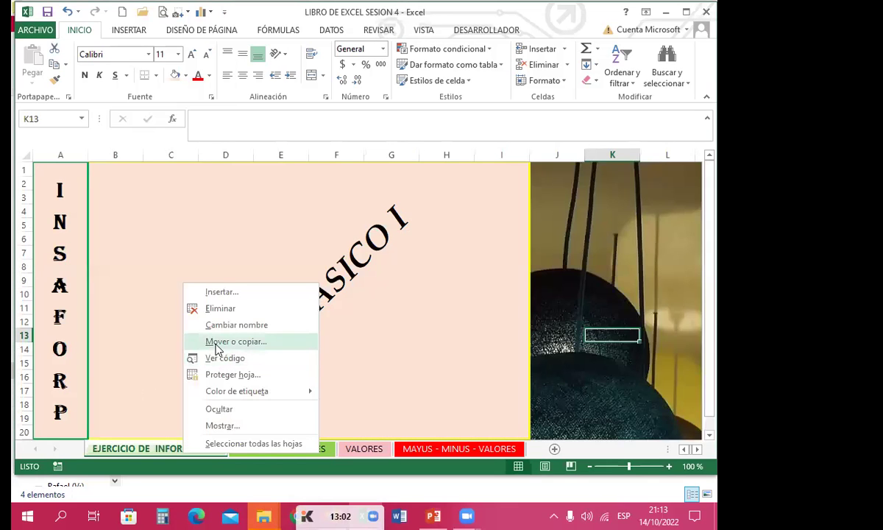
left_click(218, 343)
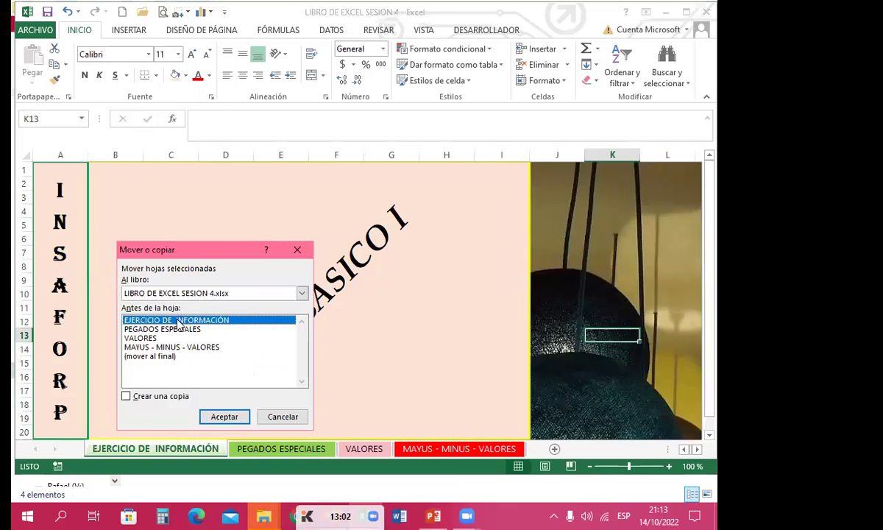
left_click(150, 358)
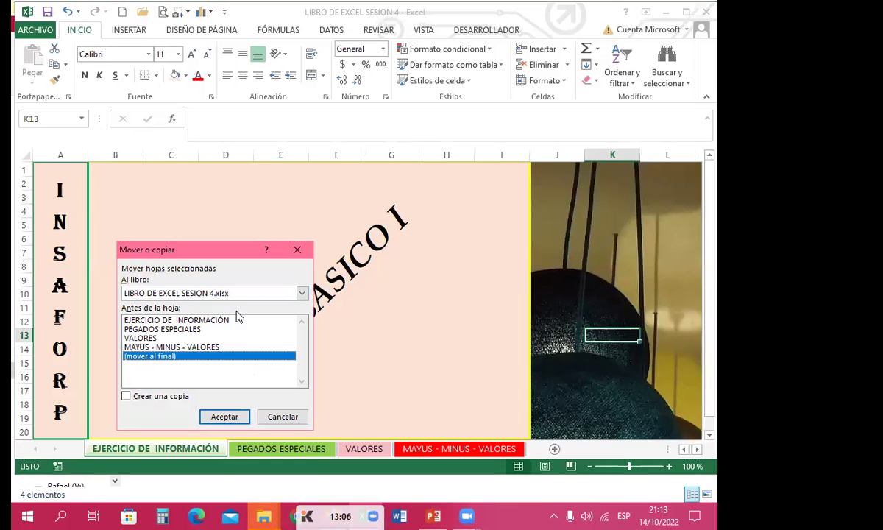
left_click(126, 396)
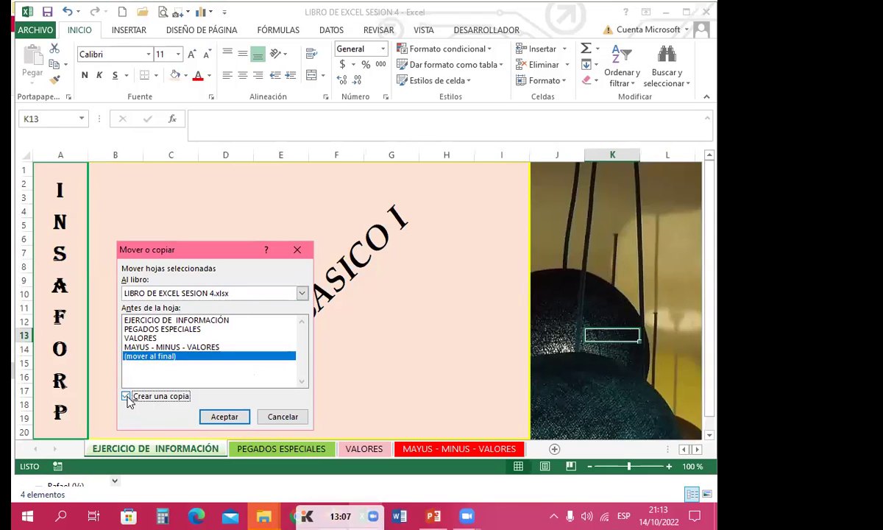
left_click(226, 417)
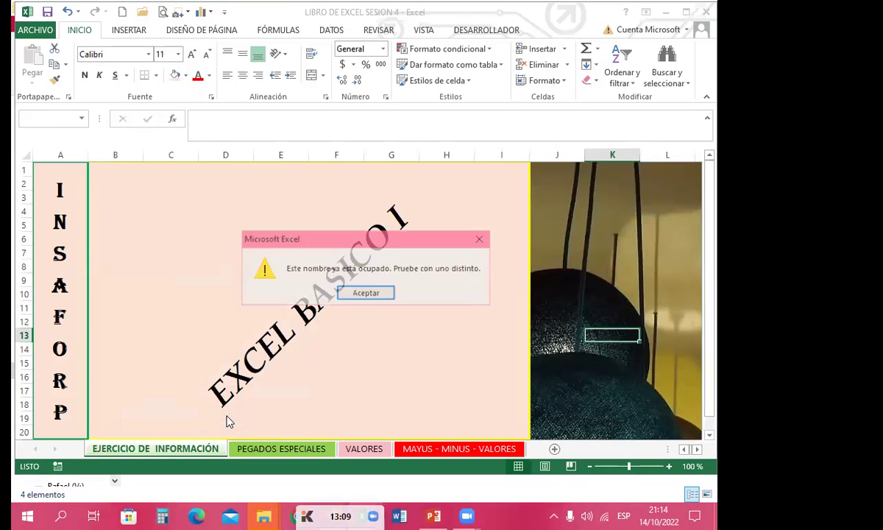
left_click(365, 293)
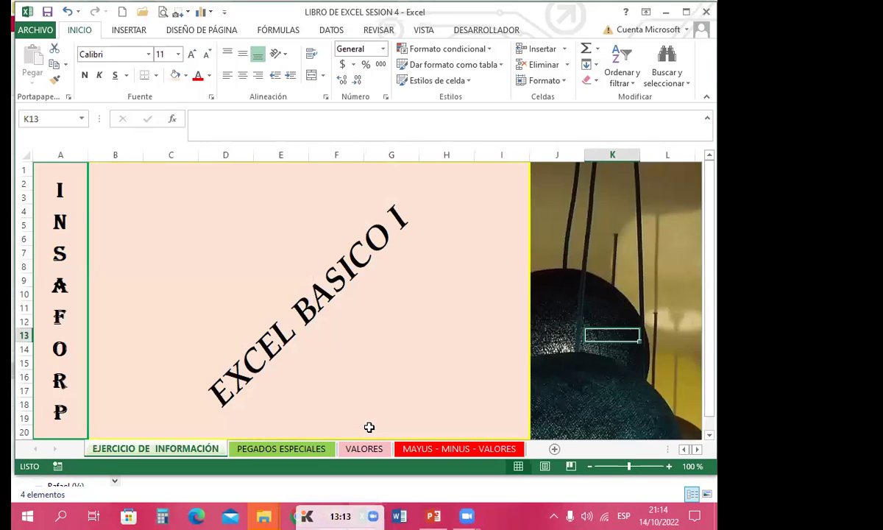
Check the list of hidden sheets for existing copies of EJERCICIO DE INFORMACIÓN without unhiding any.
right_click(190, 448)
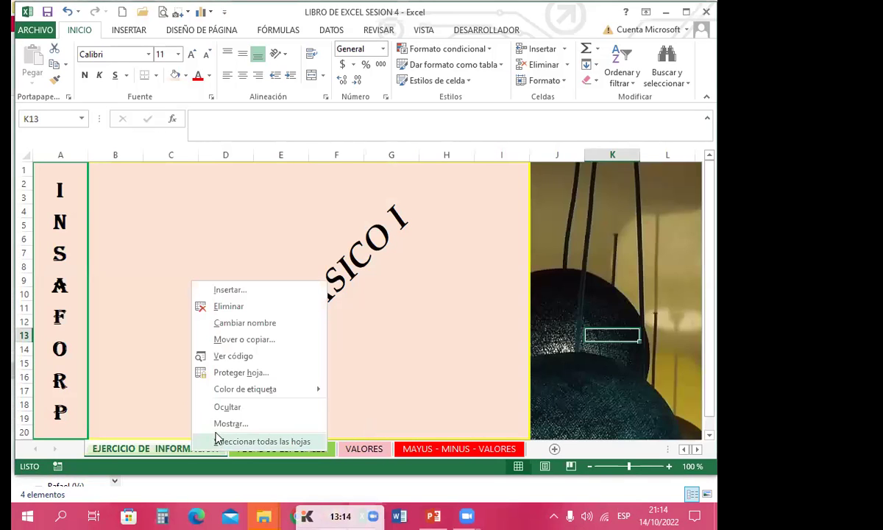
left_click(210, 425)
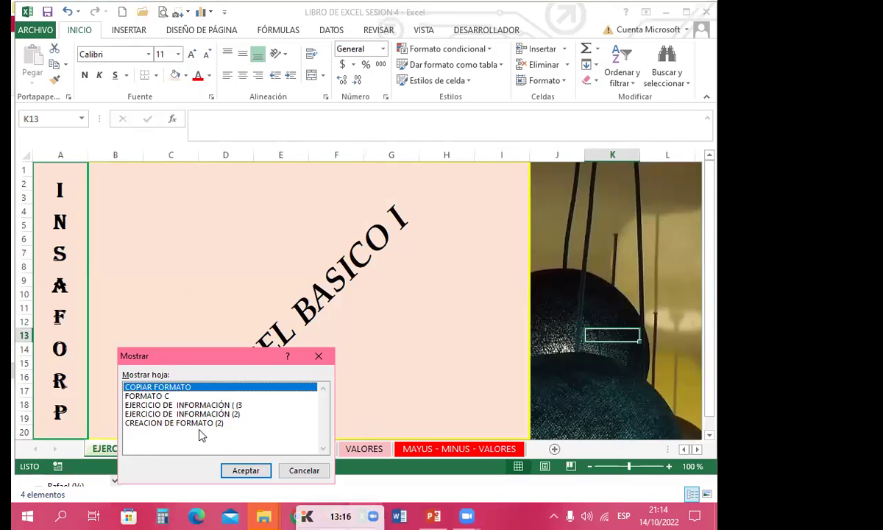
left_click(195, 406)
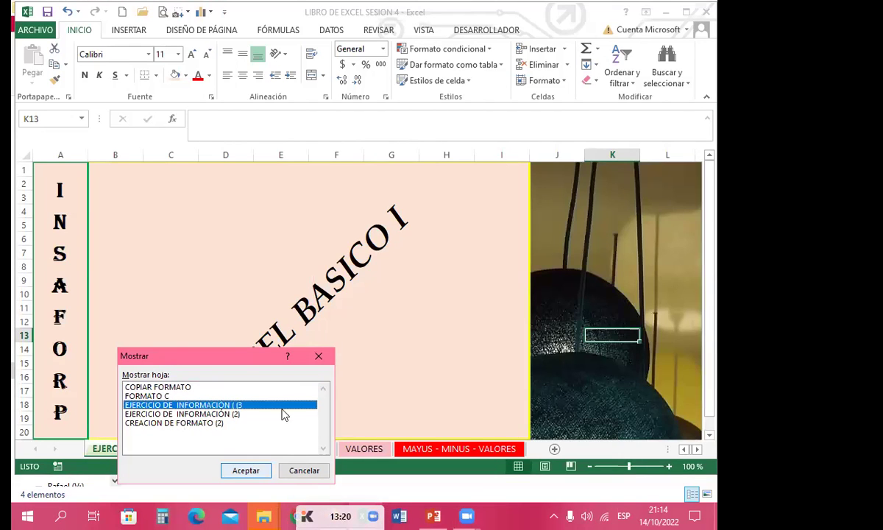
left_click(319, 356)
left_click(291, 351)
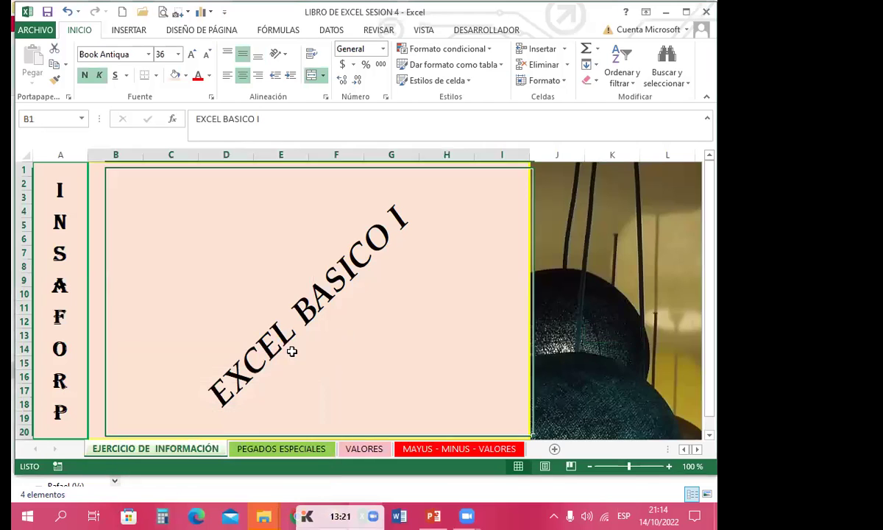
right_click(180, 447)
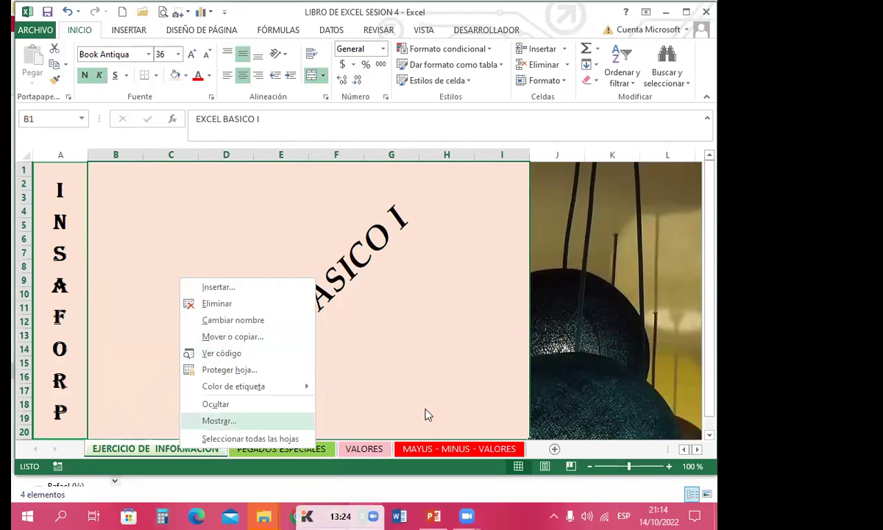
left_click(584, 355)
Try to create a copy of the EJERCICIO DE INFORMACIÓN sheet placed before PEGADOS ESPECIALES.
right_click(177, 446)
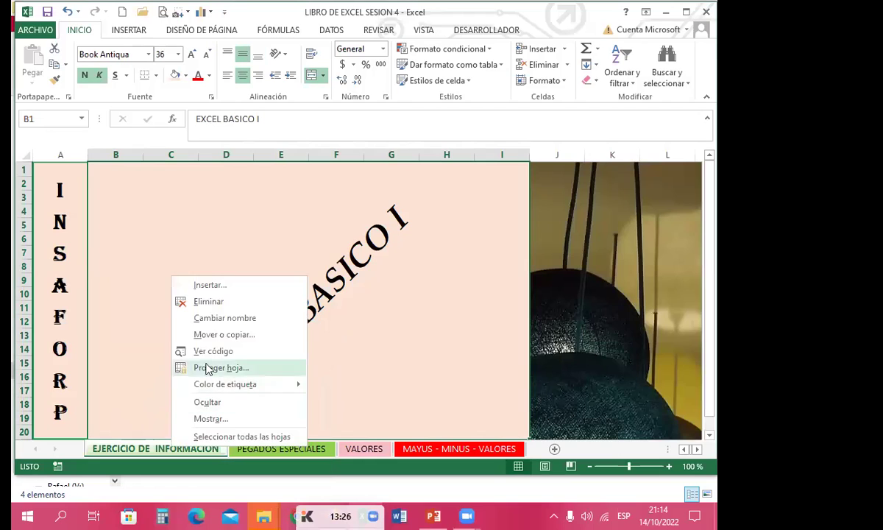
left_click(209, 333)
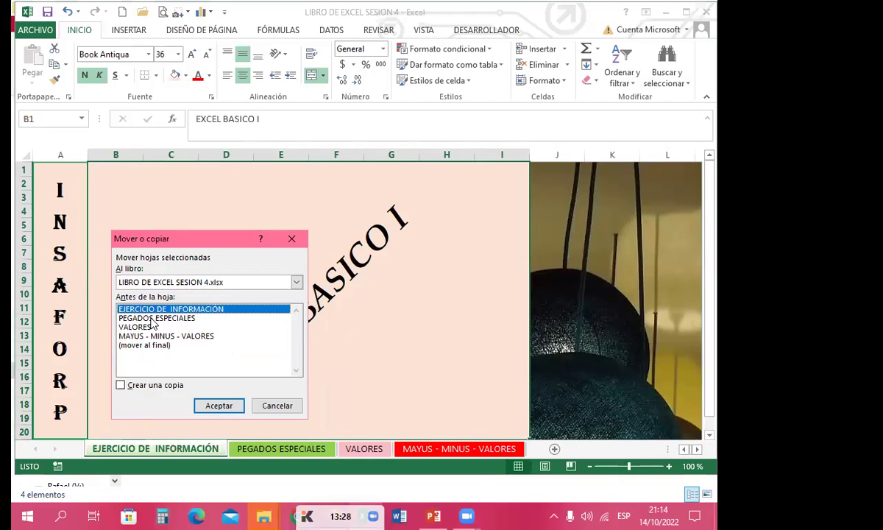
left_click(144, 346)
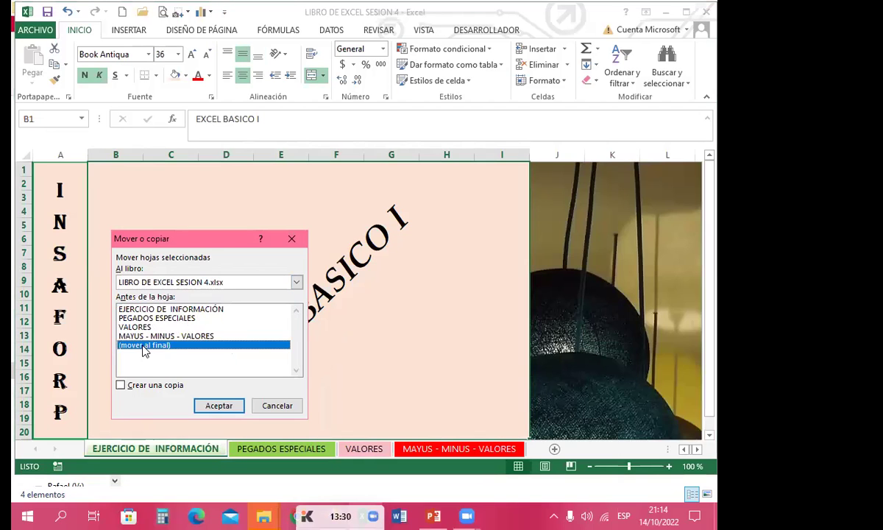
left_click(140, 318)
left_click(120, 385)
left_click(214, 406)
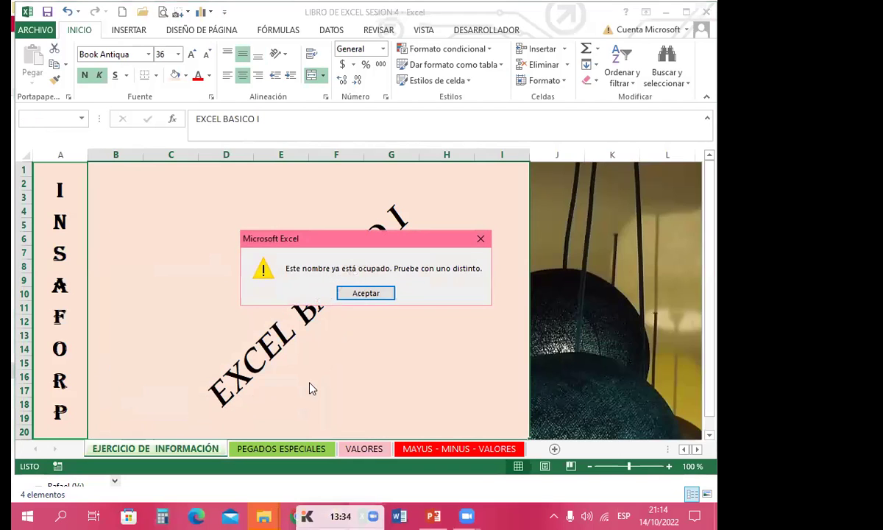
left_click(367, 295)
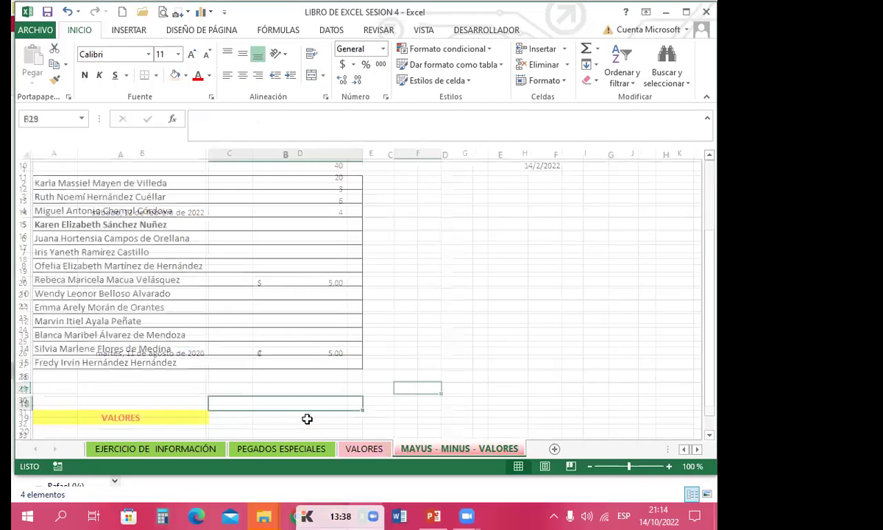
Try once more to create a copy of the EJERCICIO DE INFORMACIÓN sheet at the end of the workbook.
right_click(169, 448)
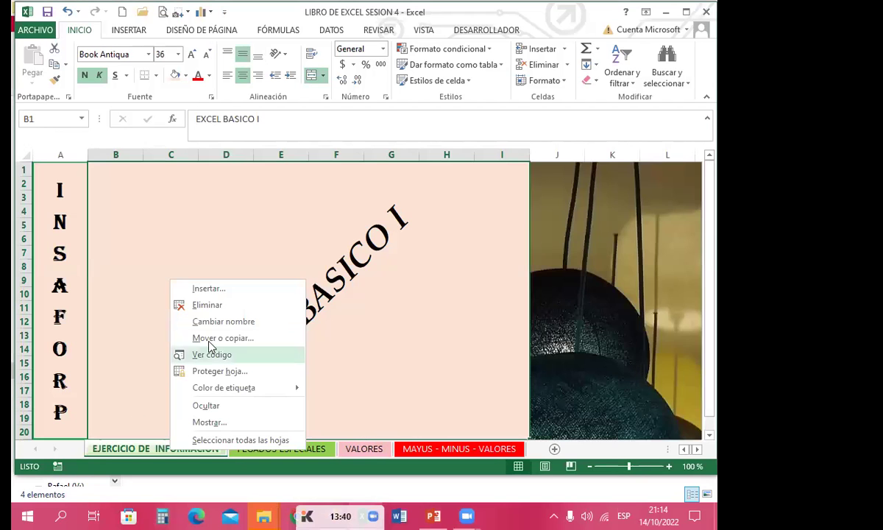
left_click(227, 338)
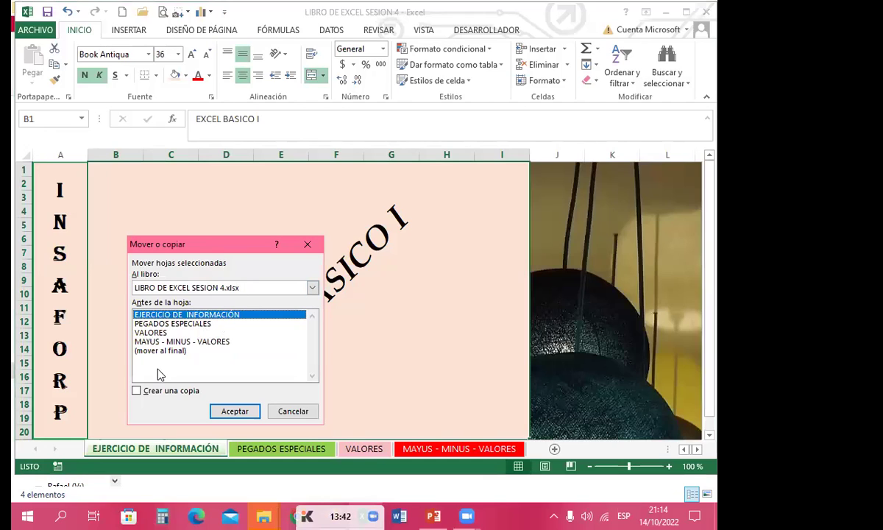
left_click(135, 391)
left_click(168, 351)
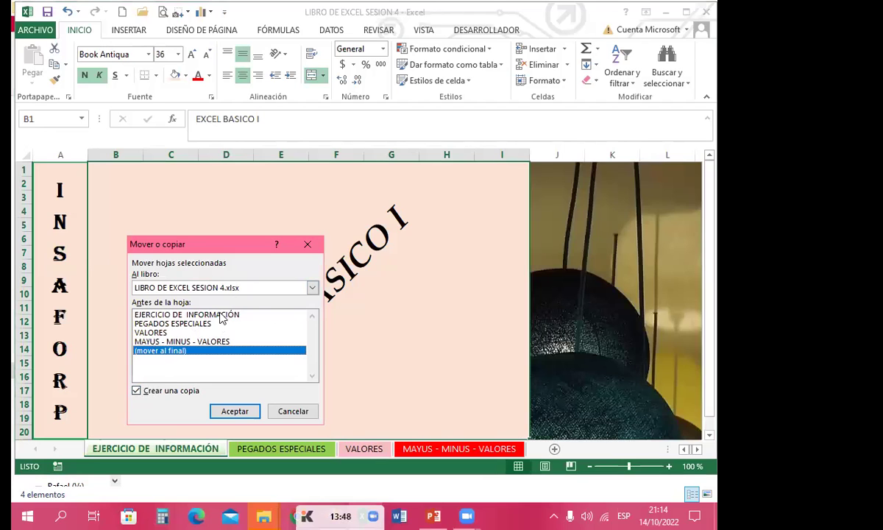
left_click(237, 411)
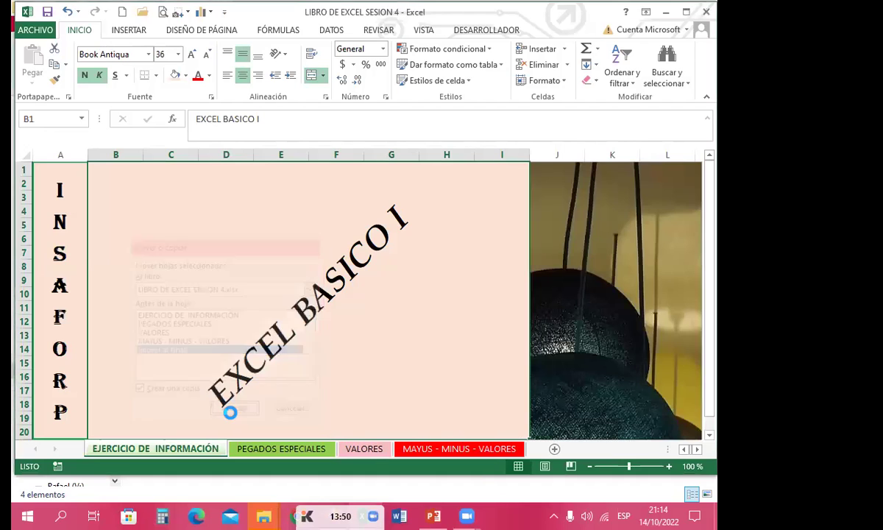
left_click(366, 293)
Create a copy of the PEGADOS ESPECIALES sheet at the end of the workbook and return to the first sheets.
right_click(267, 445)
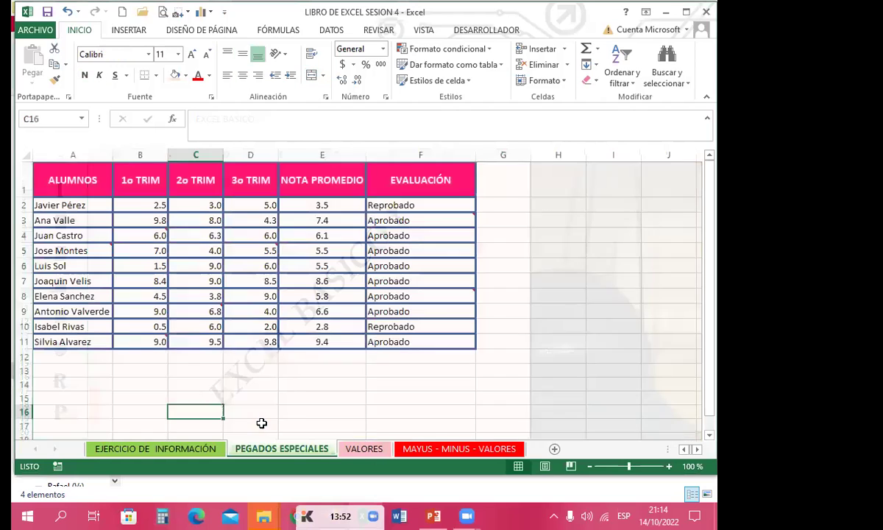
left_click(284, 332)
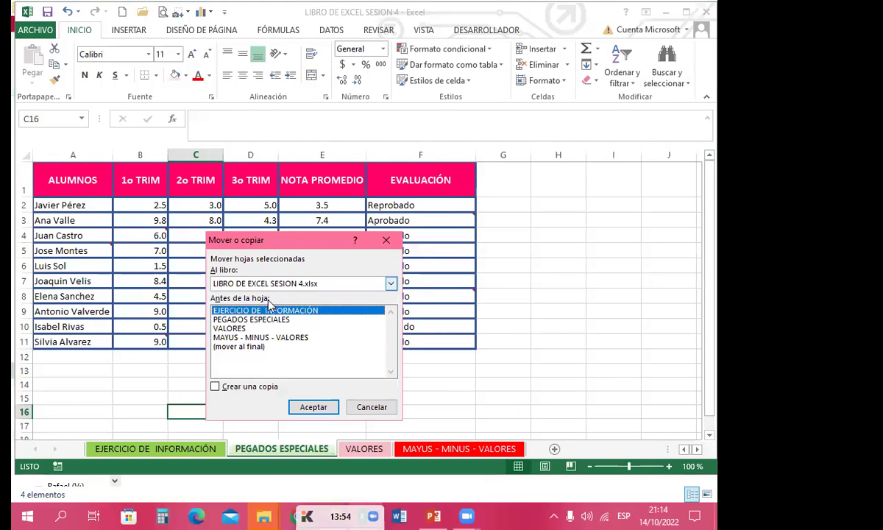
left_click(243, 347)
left_click(215, 387)
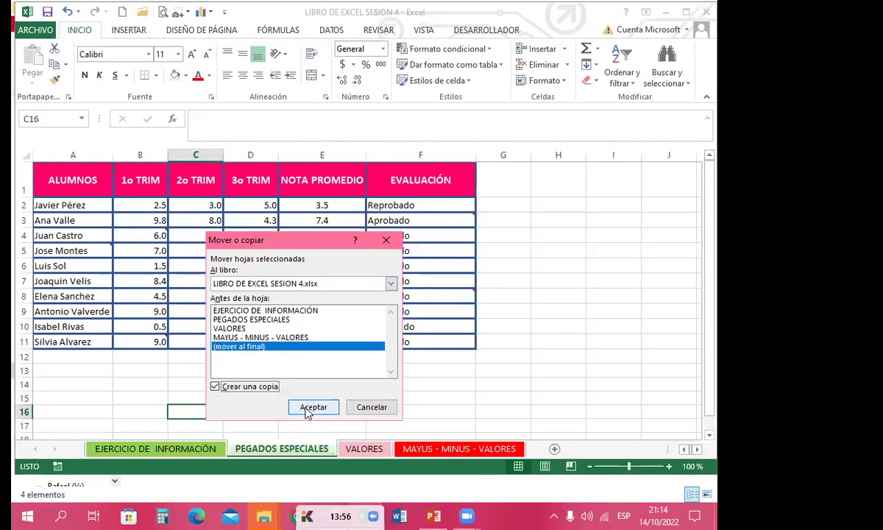
left_click(313, 407)
key("ctrl+Page_Up")
key("ctrl+Page_Up")
key("ctrl+Page_Up")
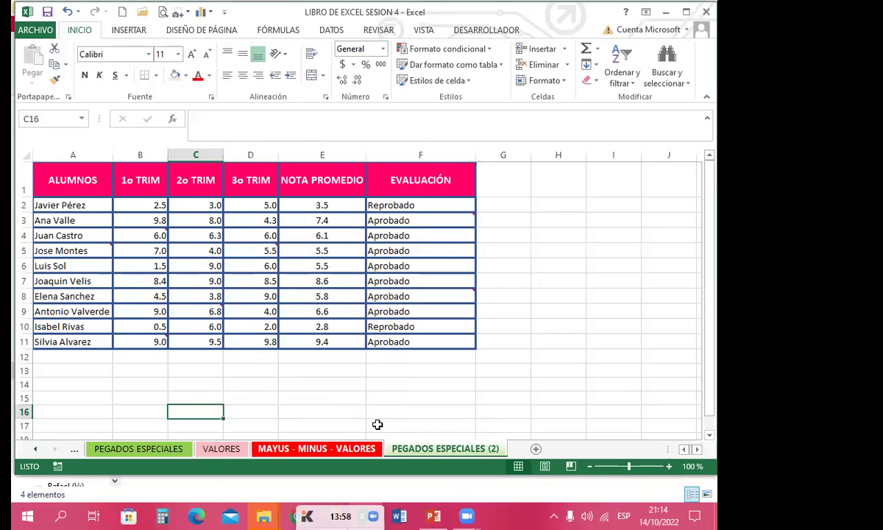
key("ctrl+Page_Up")
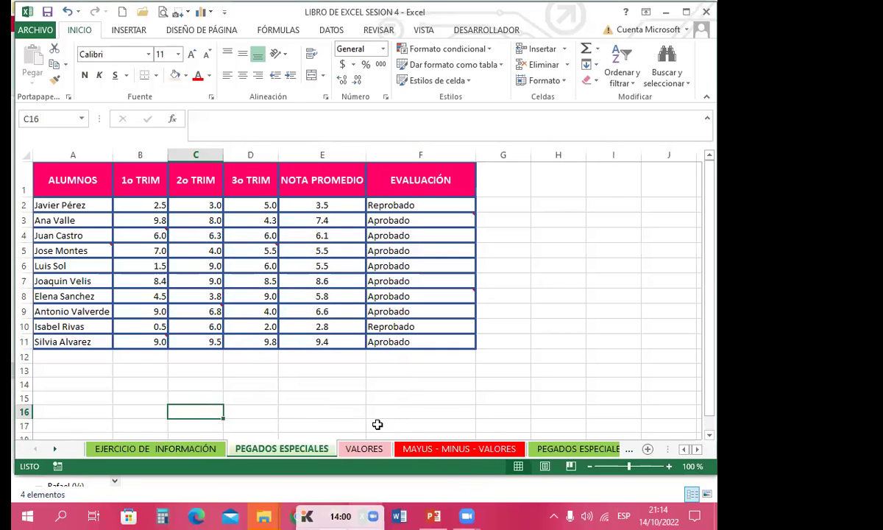
Try to copy the EJERCICIO DE INFORMACIÓN sheet to the end, after PEGADOS ESPECIALES (2).
right_click(163, 448)
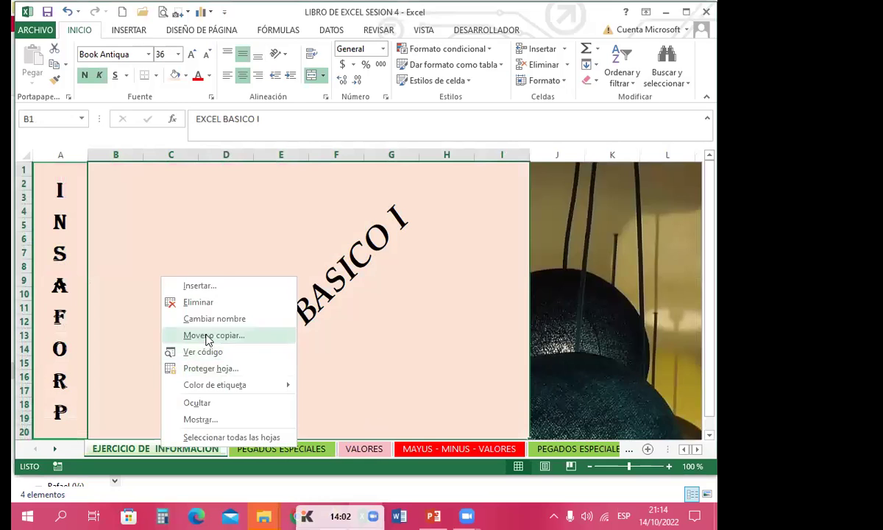
left_click(208, 336)
left_click(139, 354)
left_click(117, 385)
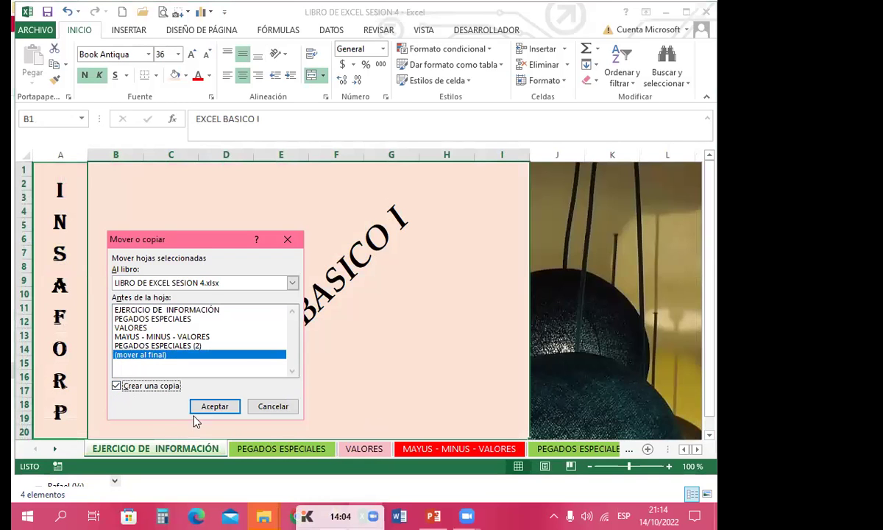
left_click(221, 408)
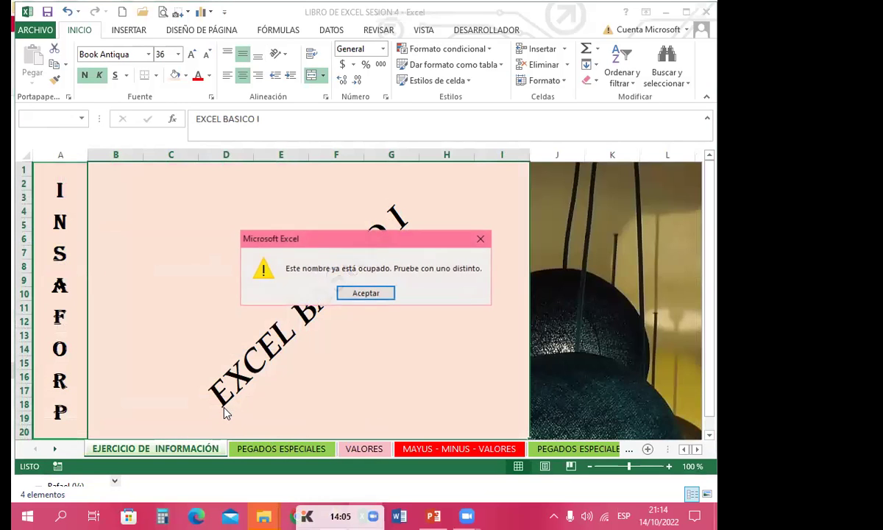
left_click(365, 293)
key("ctrl+Page_Down")
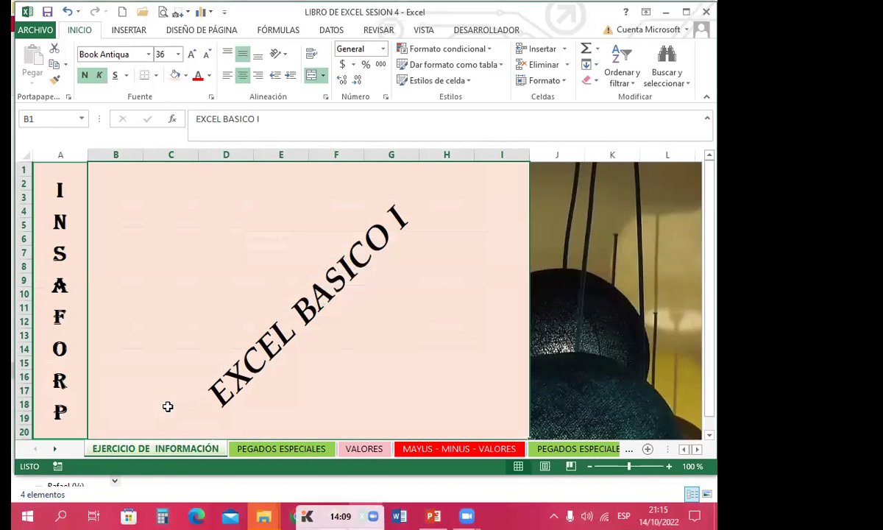
Unhide the CREACION DE FORMATO (2) sheet.
right_click(197, 449)
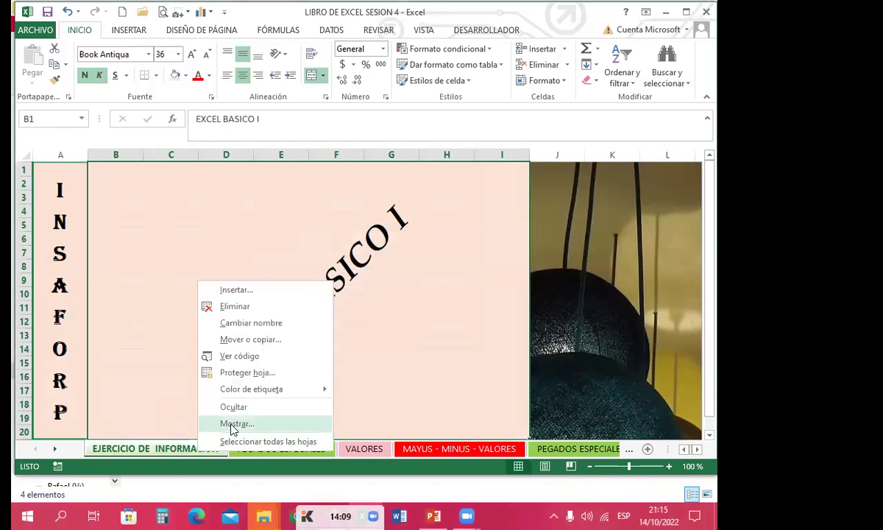
left_click(222, 422)
double_click(166, 423)
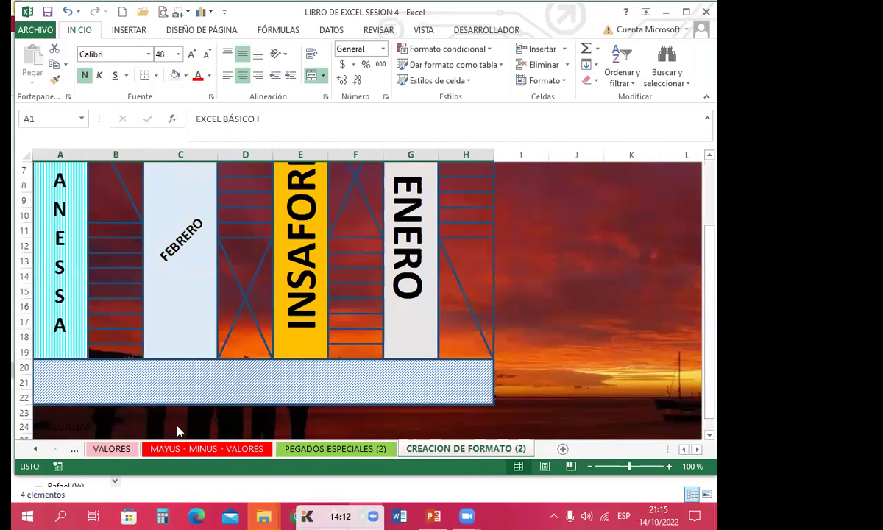
Unhide the EJERCICIO DE INFORMACIÓN ( (3 sheet.
right_click(466, 447)
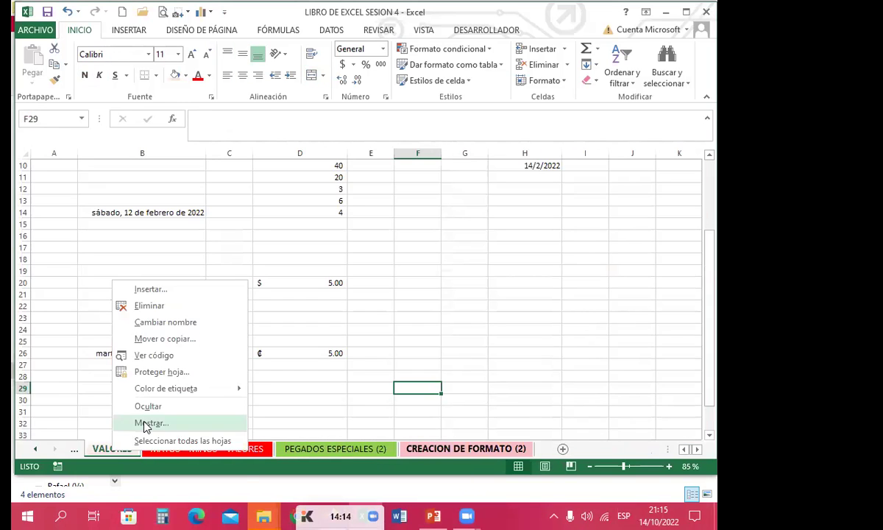
left_click(142, 425)
left_click(111, 402)
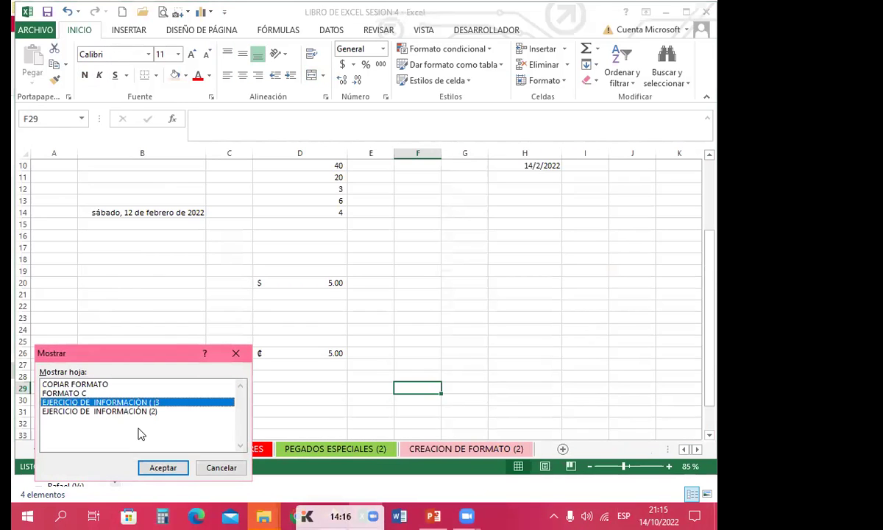
key("Return")
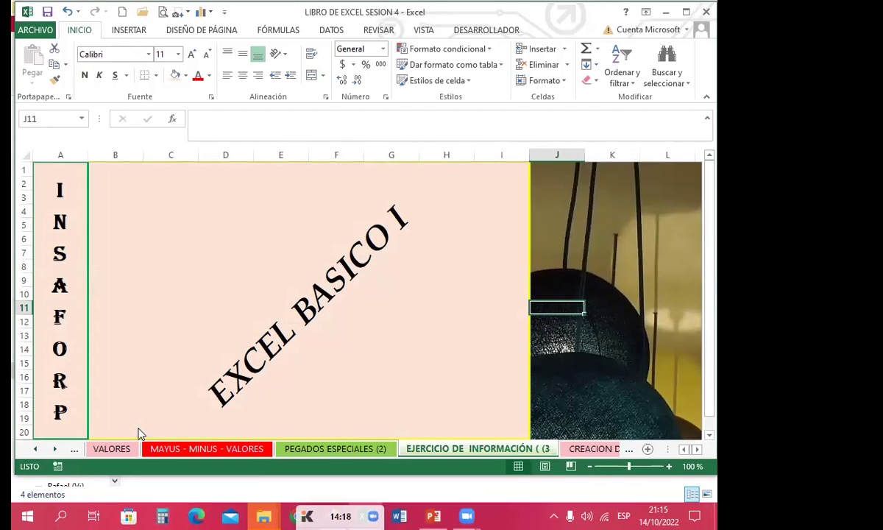
Delete the EJERCICIO DE INFORMACIÓN ( (3 sheet from the workbook.
right_click(487, 448)
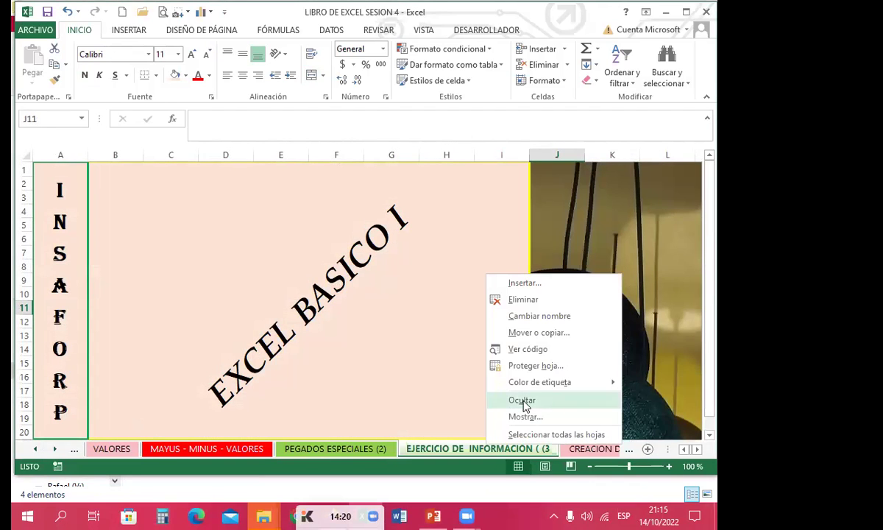
left_click(523, 308)
left_click(345, 294)
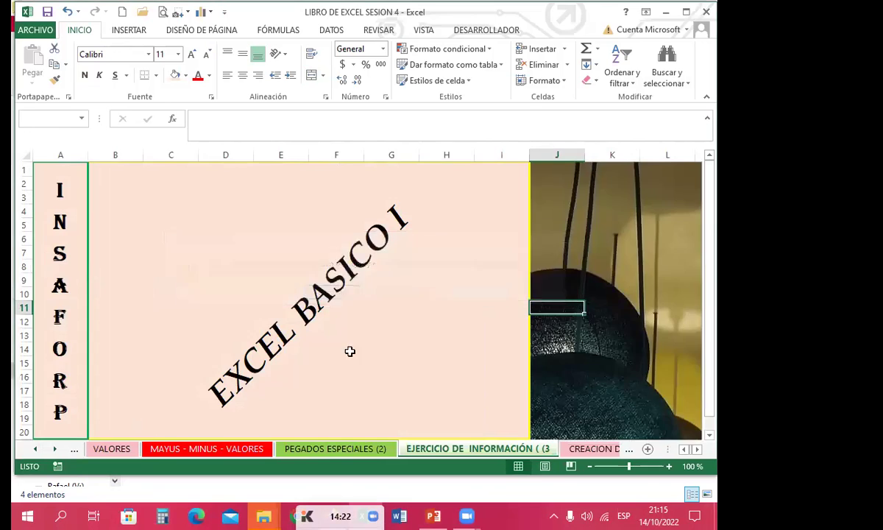
Unhide the EJERCICIO DE INFORMACIÓN (2) sheet and delete it.
right_click(456, 449)
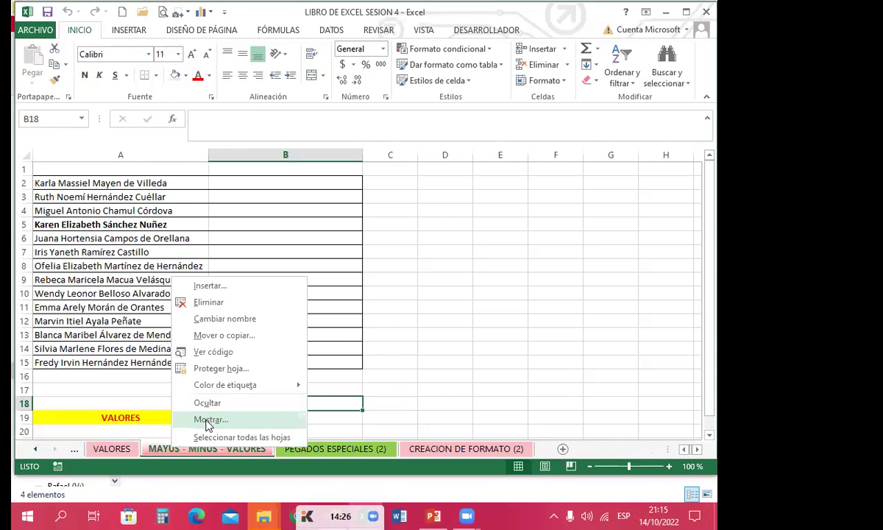
left_click(203, 420)
left_click(143, 401)
left_click(221, 466)
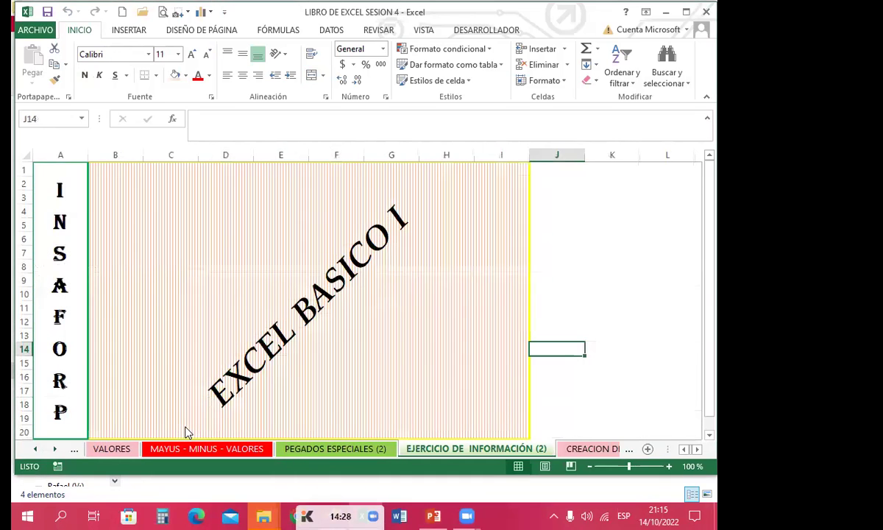
right_click(456, 449)
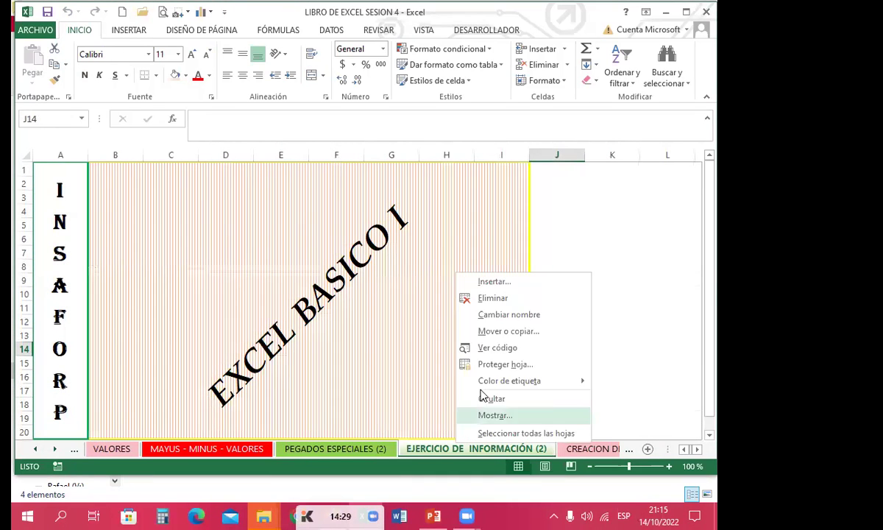
left_click(482, 298)
left_click(326, 294)
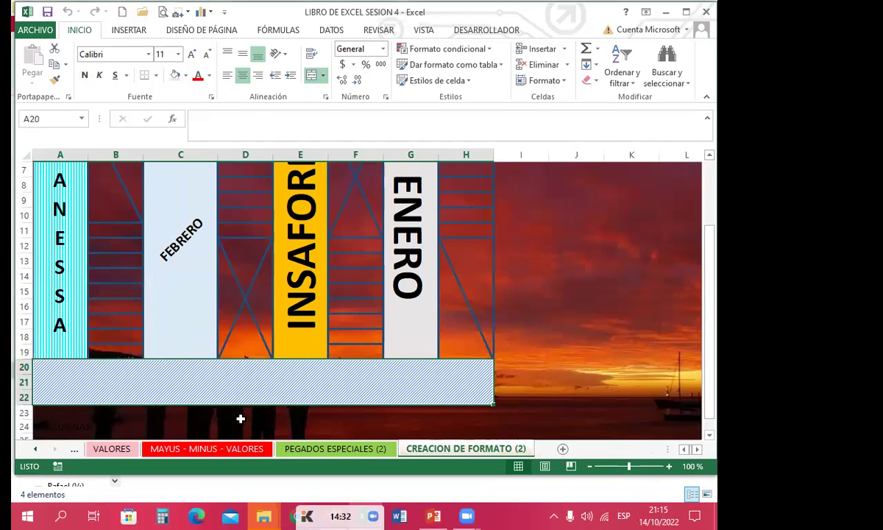
Create a copy of the EJERCICIO DE INFORMACIÓN sheet at the end of the workbook.
key("ctrl+Page_Up")
key("ctrl+Page_Up")
key("ctrl+Page_Up")
key("ctrl+Page_Up")
key("ctrl+Page_Up")
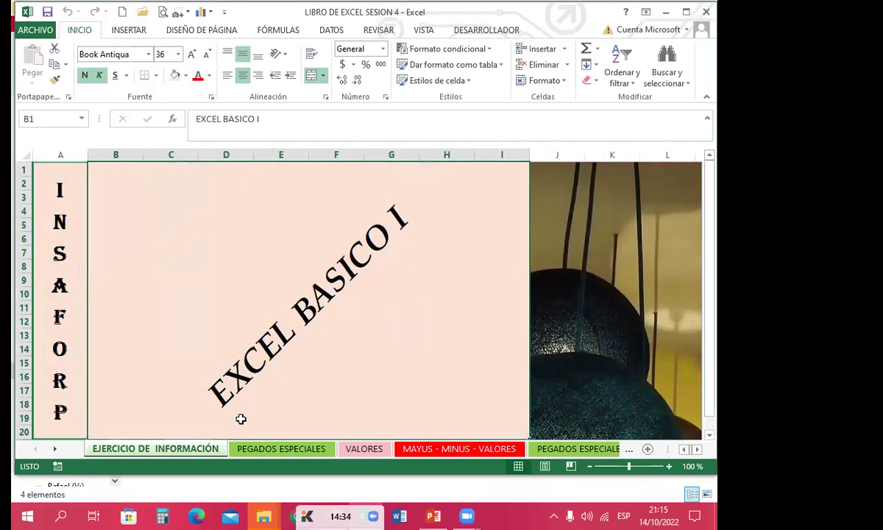
right_click(147, 448)
left_click(165, 316)
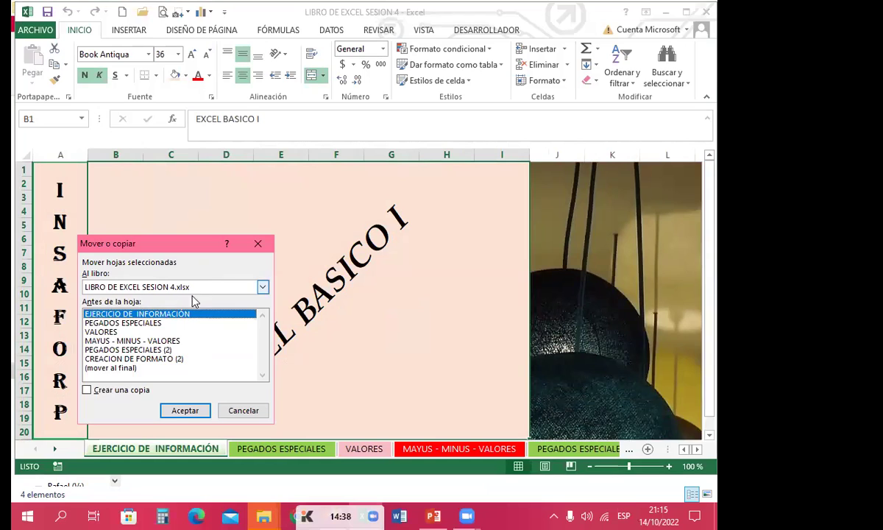
left_click(111, 367)
left_click(86, 389)
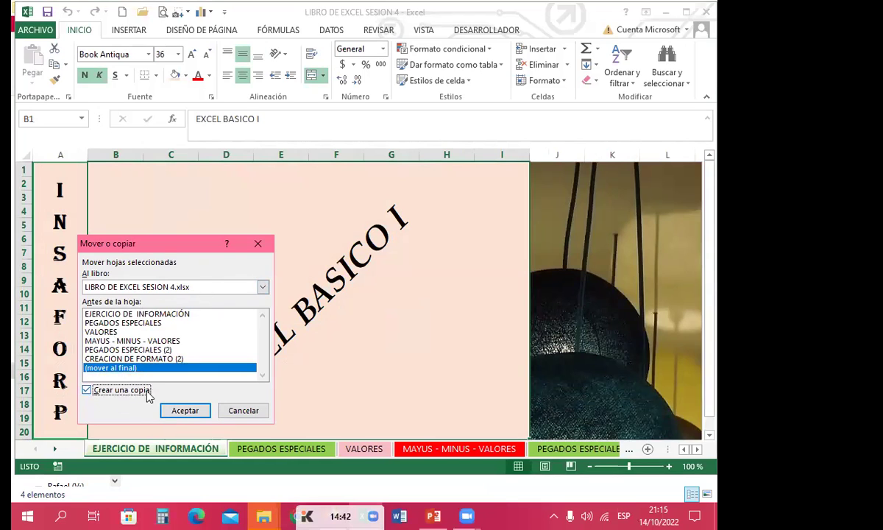
left_click(186, 411)
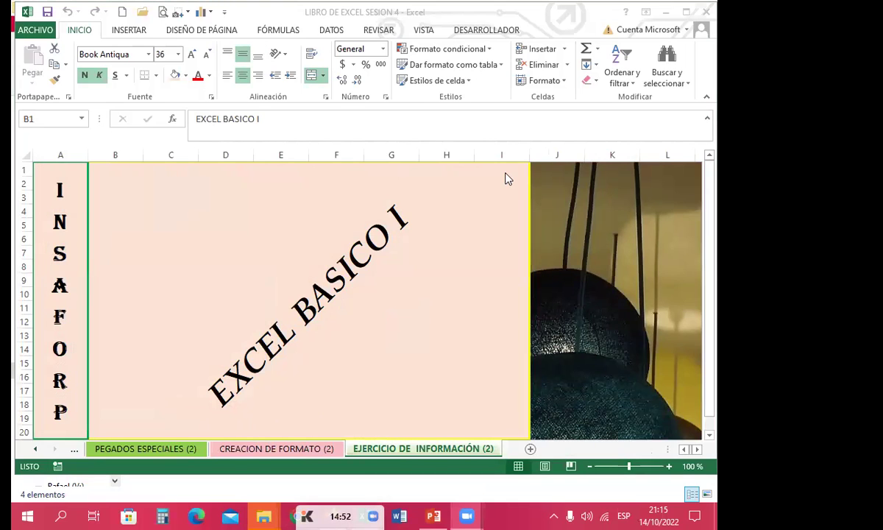
Create a second copy of the original EJERCICIO DE INFORMACIÓN sheet, placed after the last sheet.
left_click(302, 392)
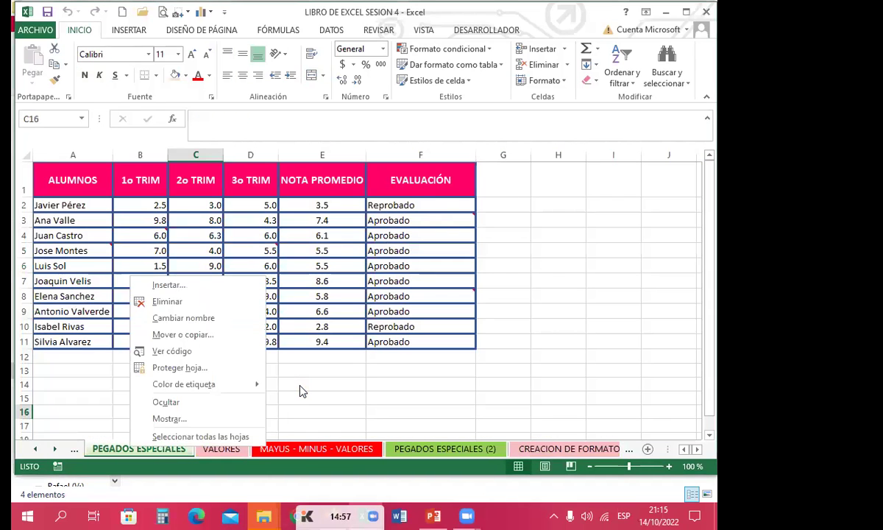
key("Escape")
key("ctrl+Page_Up")
right_click(137, 448)
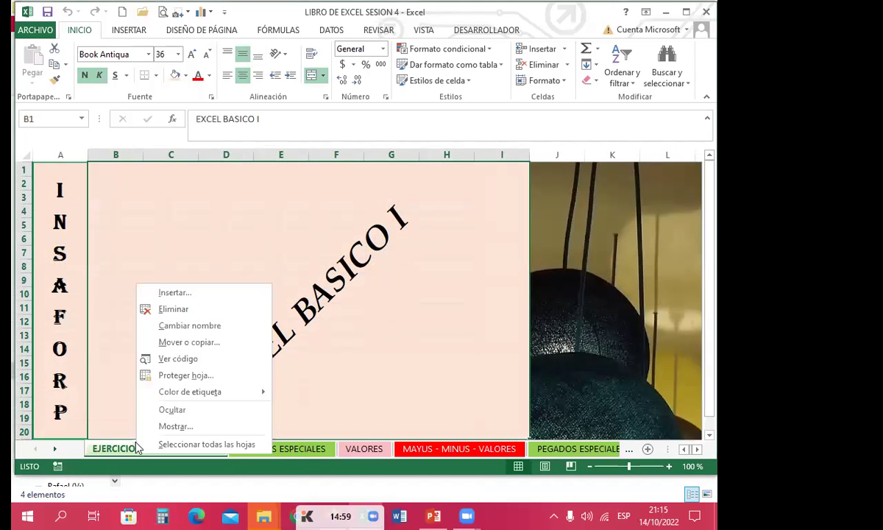
left_click(189, 342)
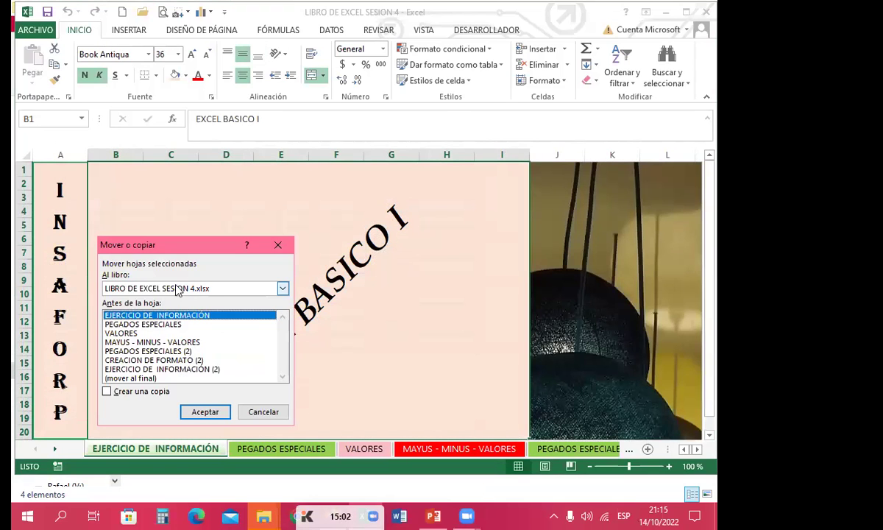
left_click(128, 378)
left_click(129, 391)
left_click(204, 413)
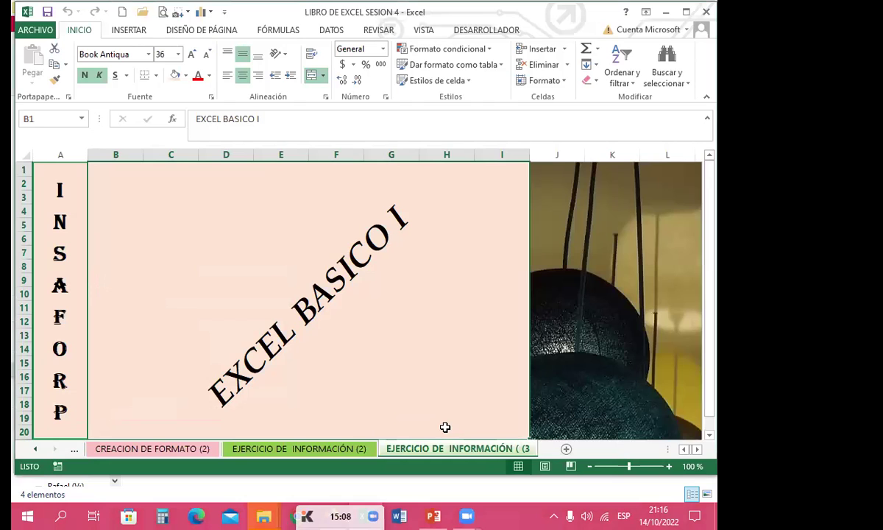
Delete the two copied sheets, EJERCICIO DE INFORMACIÓN (2) and EJERCICIO DE INFORMACIÓN ( (3, from the end of the workbook.
key("ctrl+Page_Up")
key("ctrl+Page_Down")
key("ctrl+Page_Up")
right_click(355, 448)
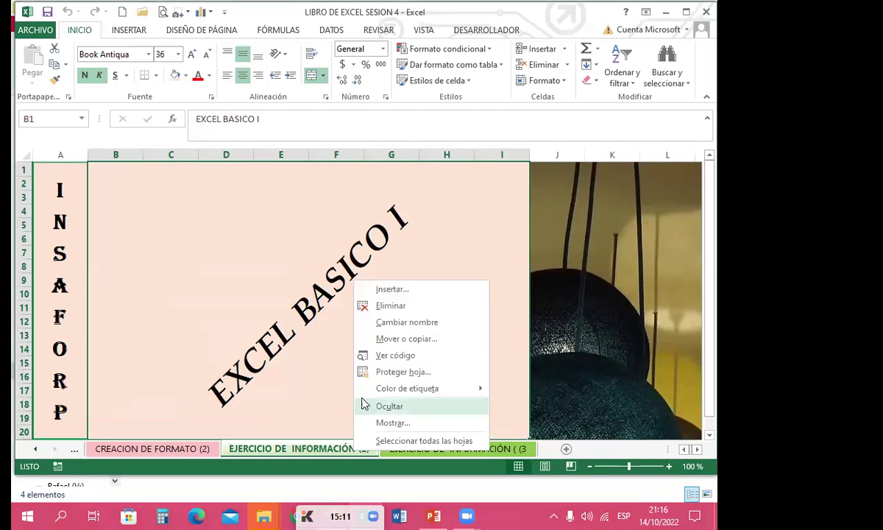
left_click(391, 305)
left_click(332, 291)
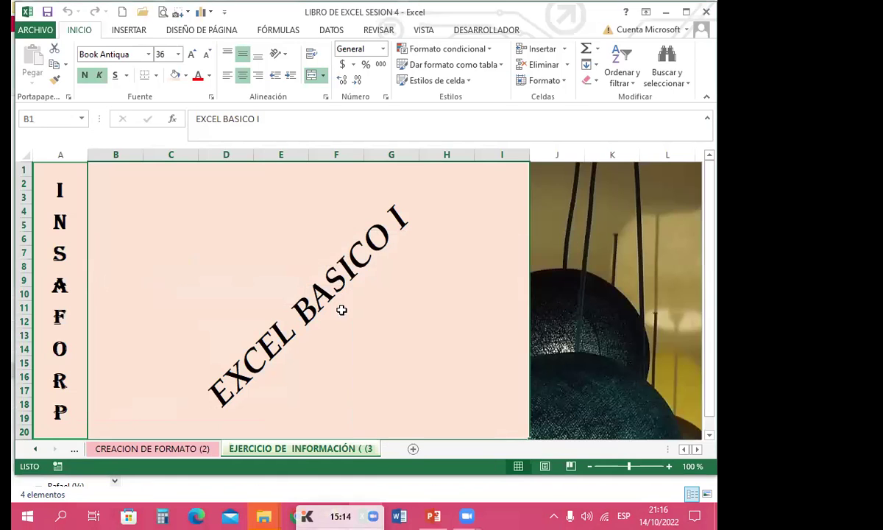
right_click(356, 449)
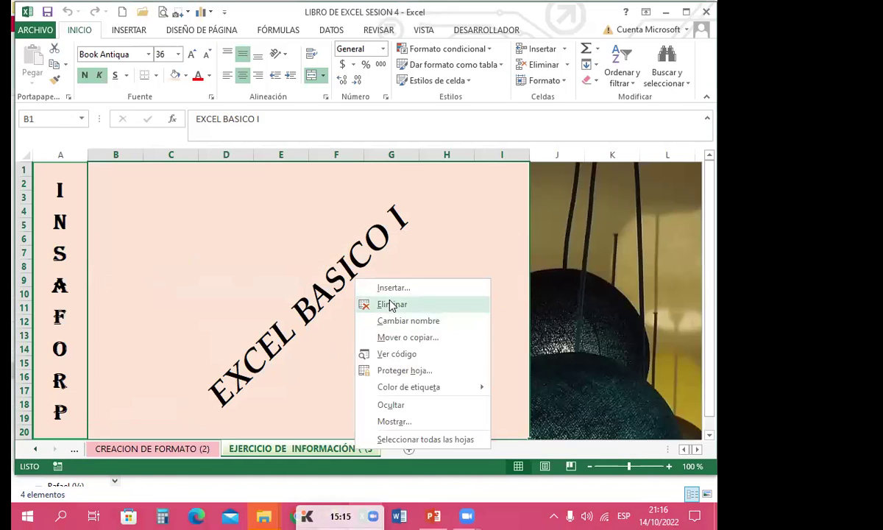
left_click(391, 306)
left_click(331, 292)
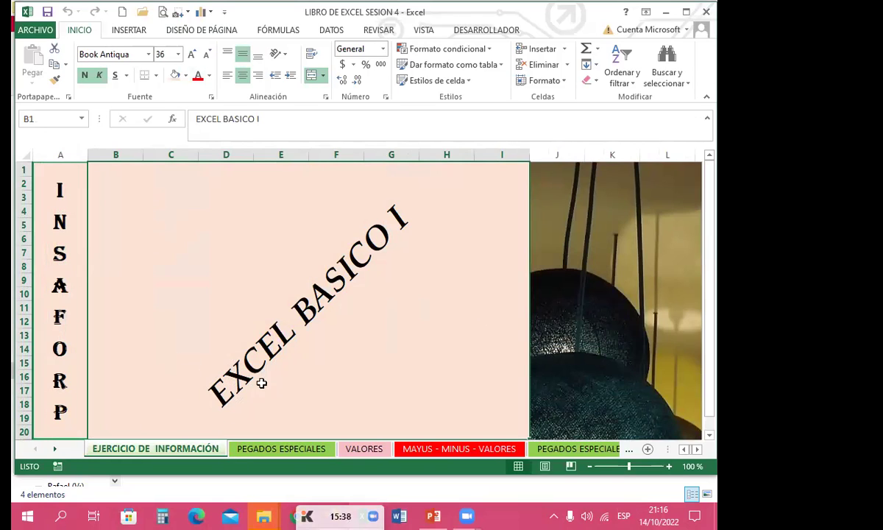
Copy the EJERCICIO DE INFORMACIÓN sheet into a new workbook and maximize the new workbook's window.
right_click(220, 429)
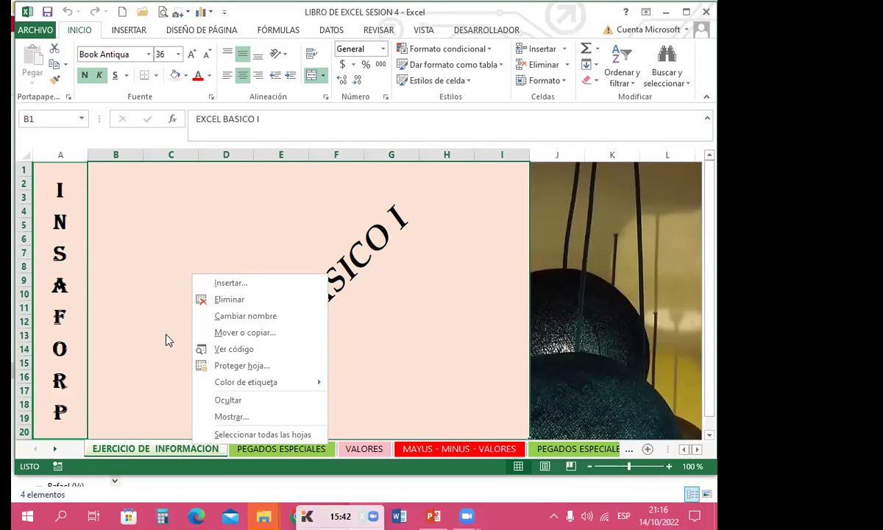
left_click(245, 333)
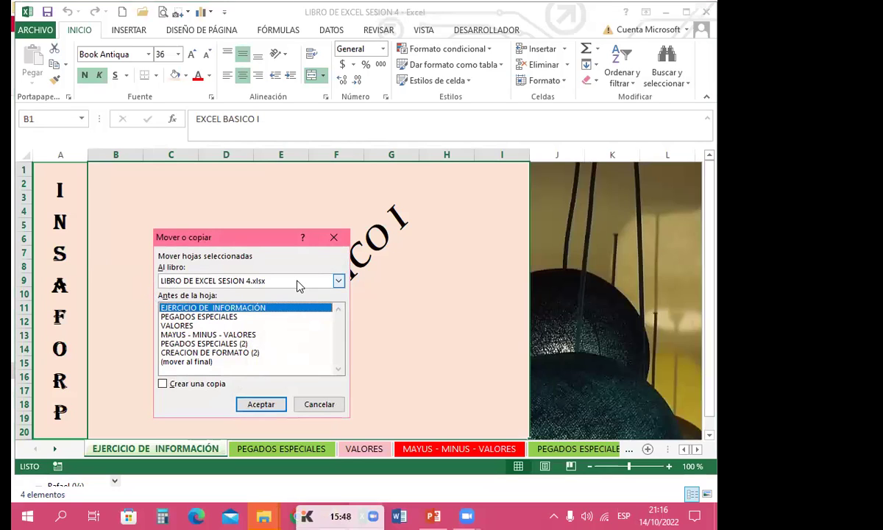
left_click(338, 283)
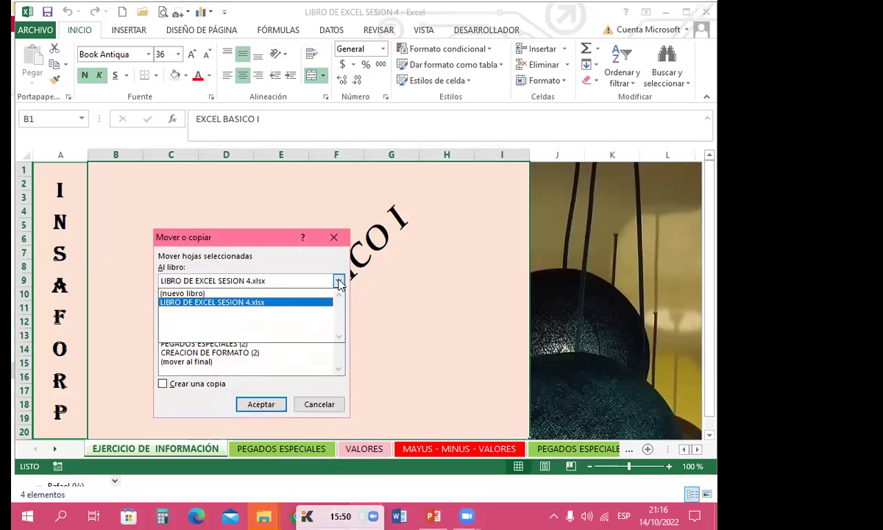
left_click(192, 293)
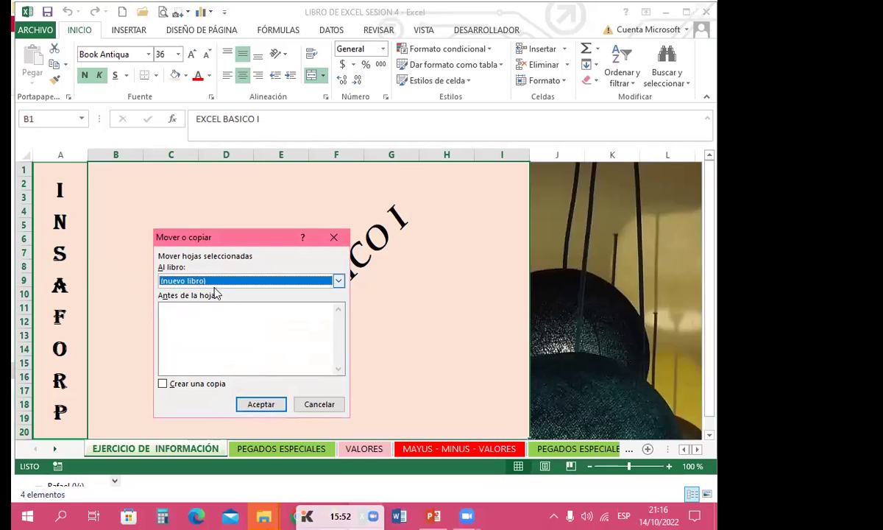
left_click(163, 383)
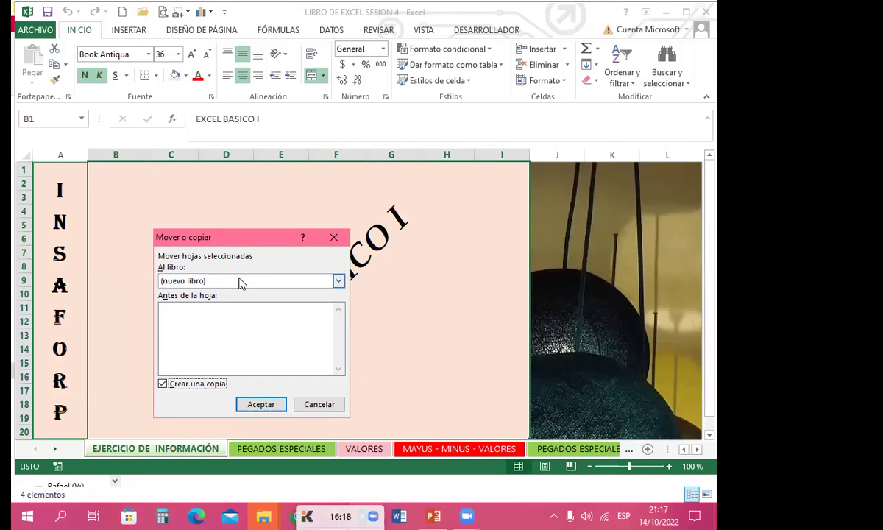
left_click(262, 406)
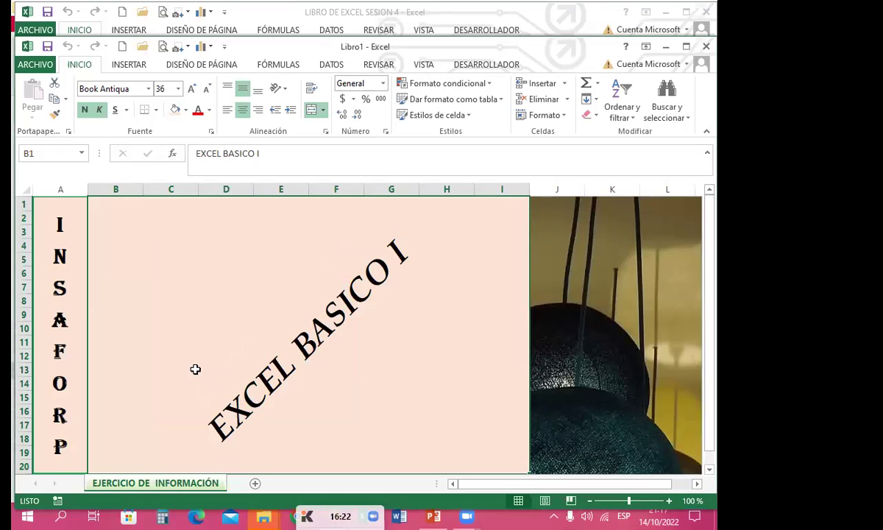
left_click(686, 47)
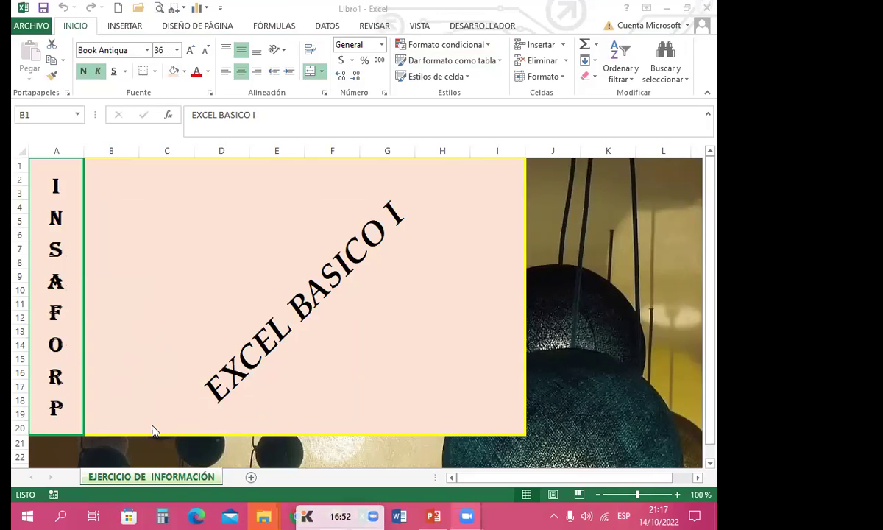
Add a blank sheet to the new workbook after the copied EJERCICIO DE INFORMACIÓN sheet.
left_click(605, 359)
scroll(605, 359, "down", 9)
scroll(579, 386, "up", 3)
scroll(578, 384, "up", 6)
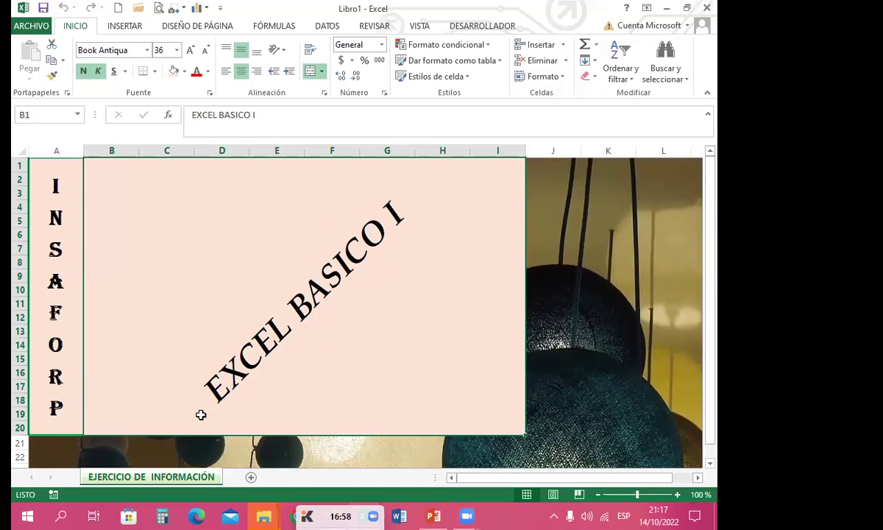
key("shift+F11")
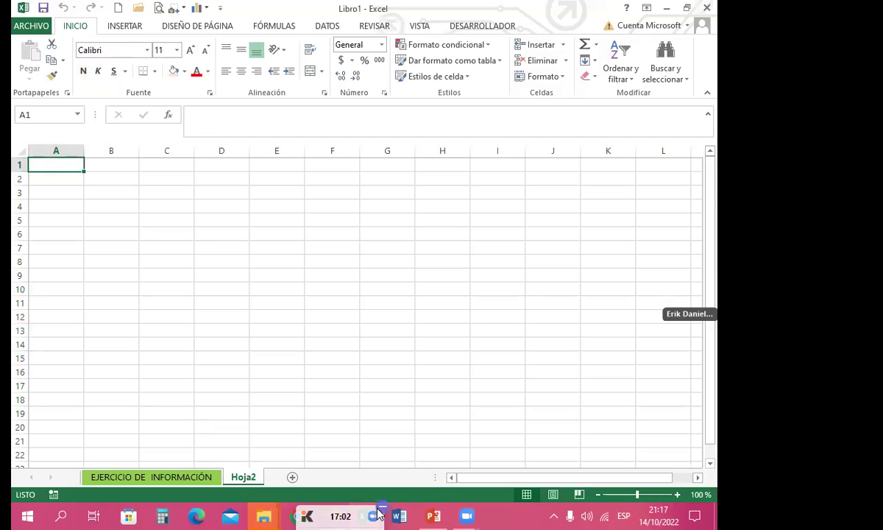
Switch to LIBRO DE EXCEL SESION 4 and copy all cells of the EJERCICIO DE INFORMACIÓN sheet.
mouse_move(366, 515)
left_click(274, 443)
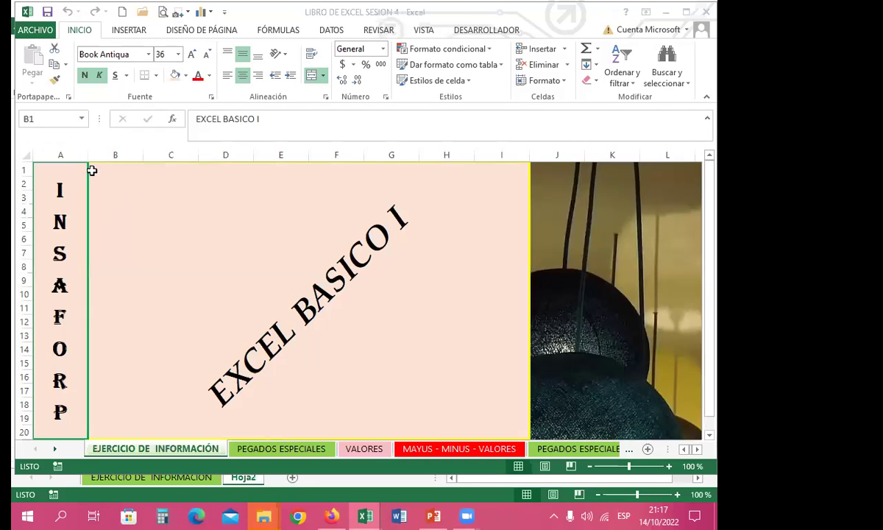
left_click(29, 156)
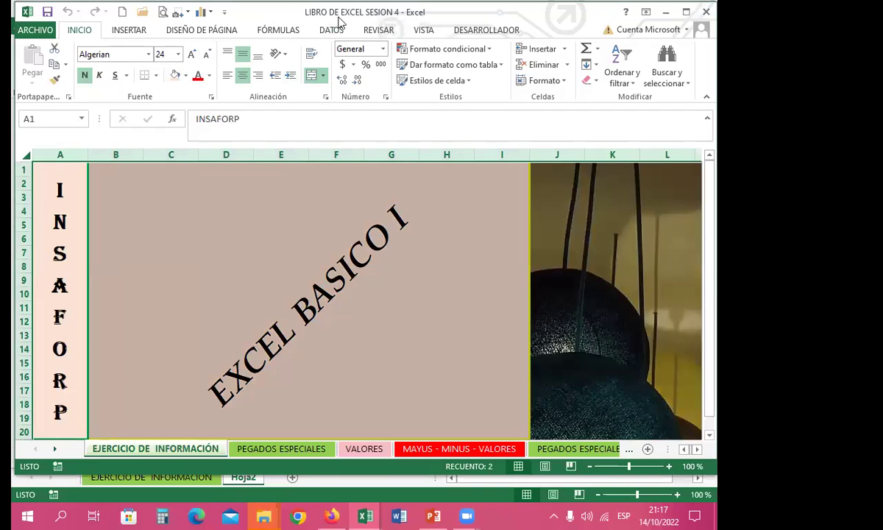
left_click(55, 65)
Paste the copied cells over the entire blank Hoja2 sheet in Libro1.
left_click(366, 515)
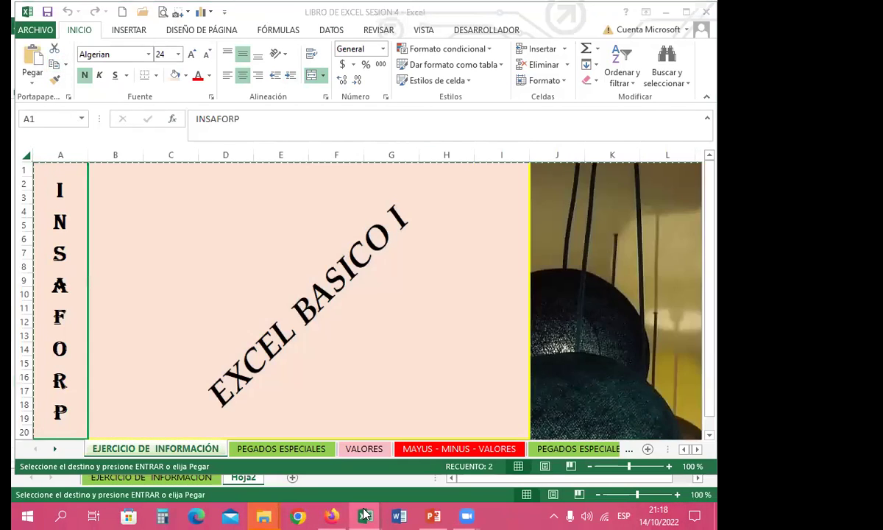
left_click(403, 417)
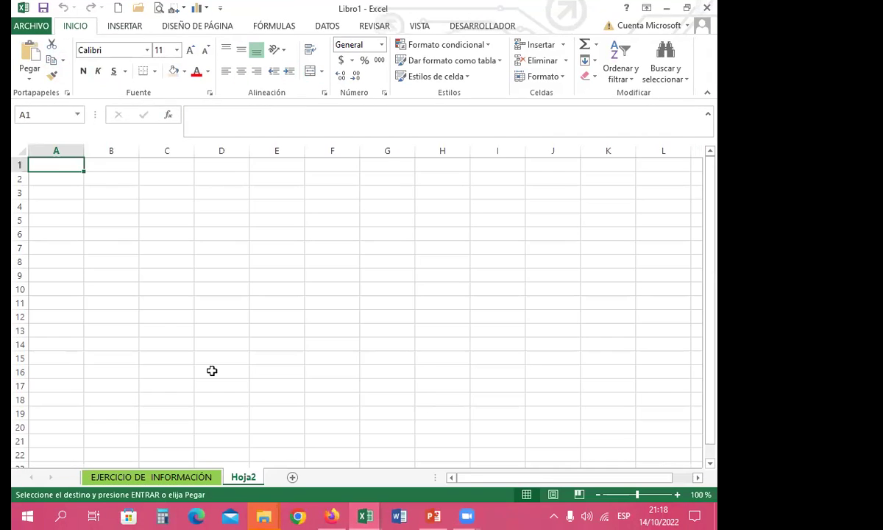
left_click(22, 148)
left_click(29, 55)
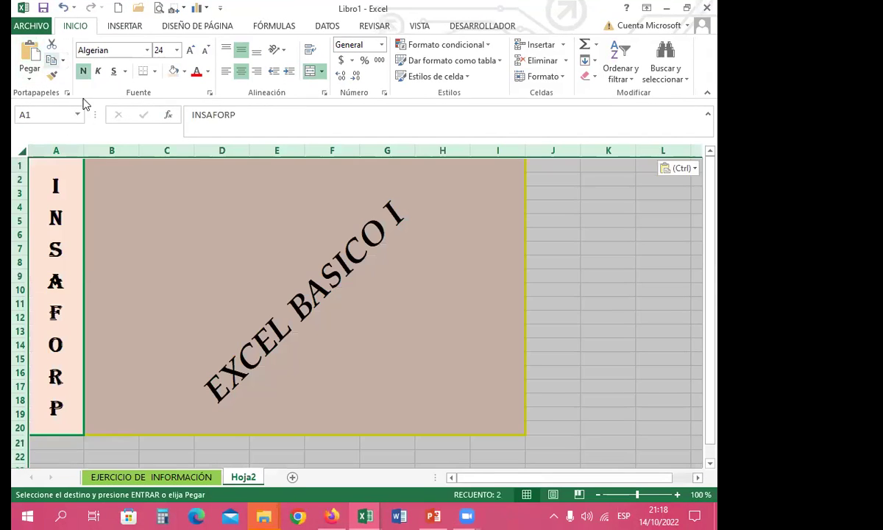
left_click(590, 329)
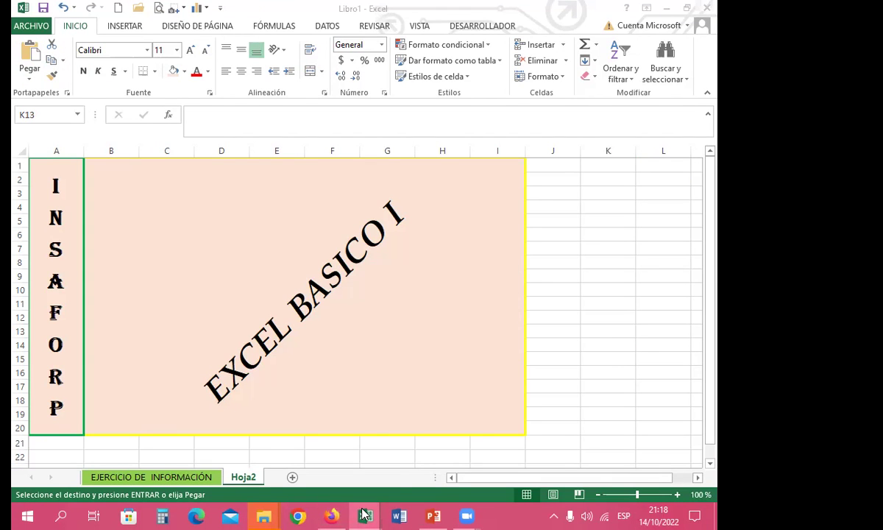
Return to LIBRO DE EXCEL SESION 4 and clear the copy selection on the EJERCICIO DE INFORMACIÓN sheet.
mouse_move(365, 515)
left_click(280, 433)
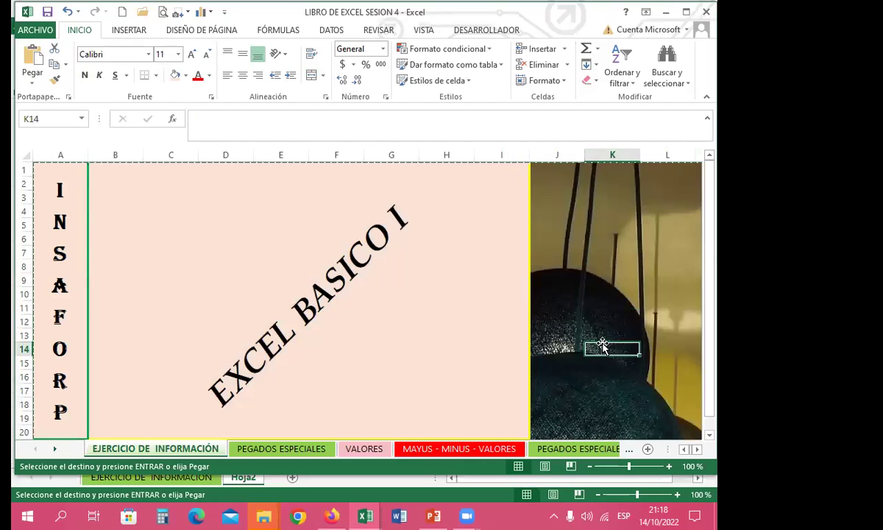
key("Escape")
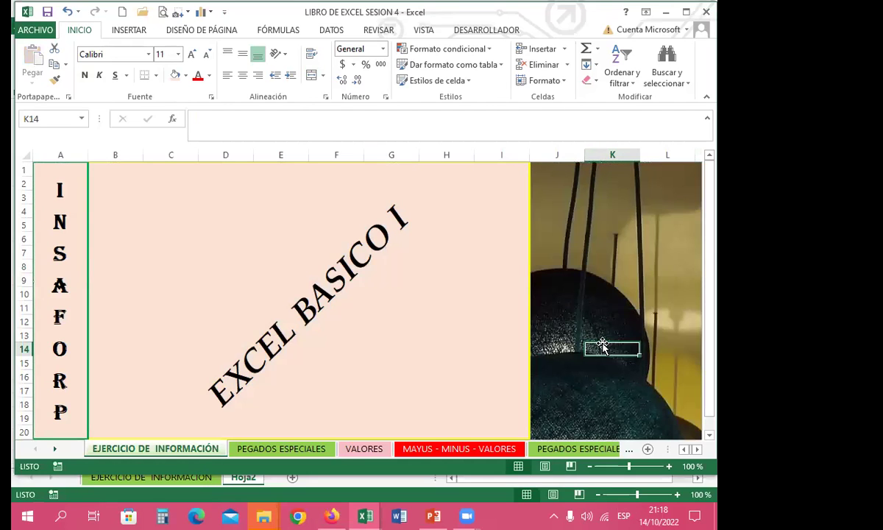
Switch to Libro1 and compare the pasted Hoja2 sheet with the copied EJERCICIO DE INFORMACIÓN sheet.
left_click(364, 515)
left_click(457, 424)
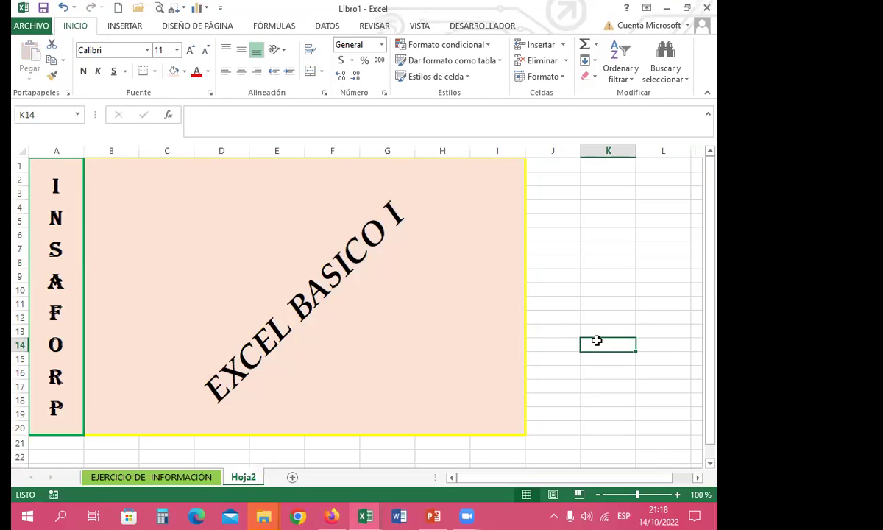
key("alt+Tab")
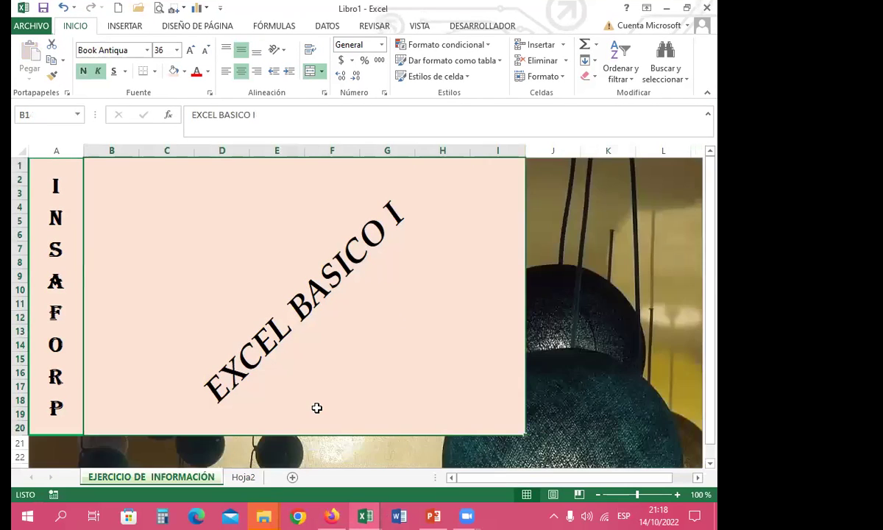
key("alt+Tab")
key("ctrl+Page_Up")
key("ctrl+Page_Down")
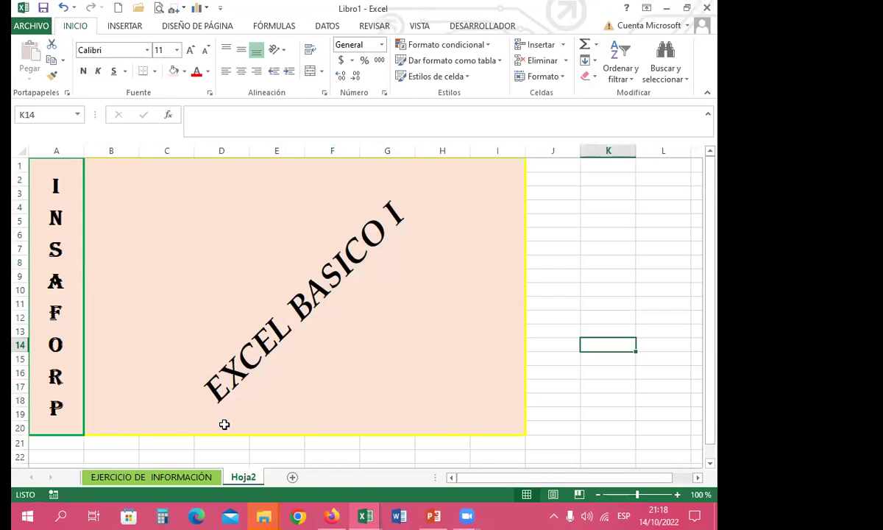
left_click(534, 372)
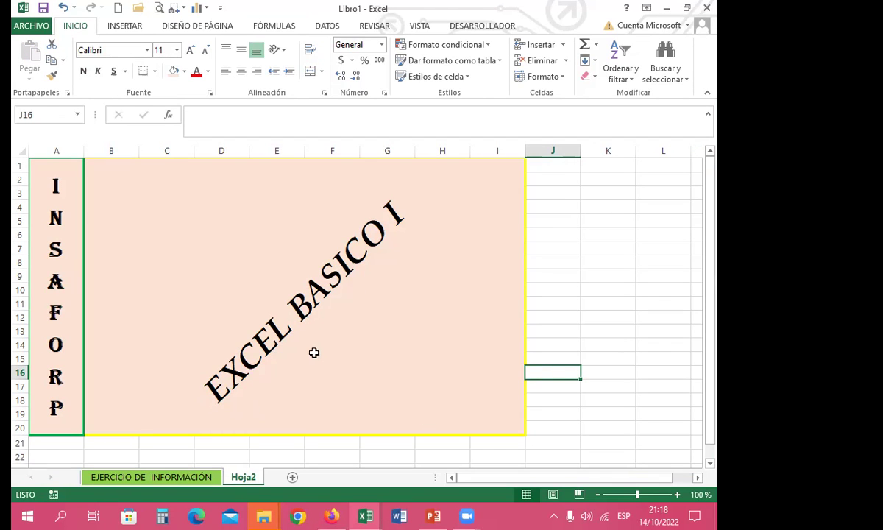
left_click(18, 151)
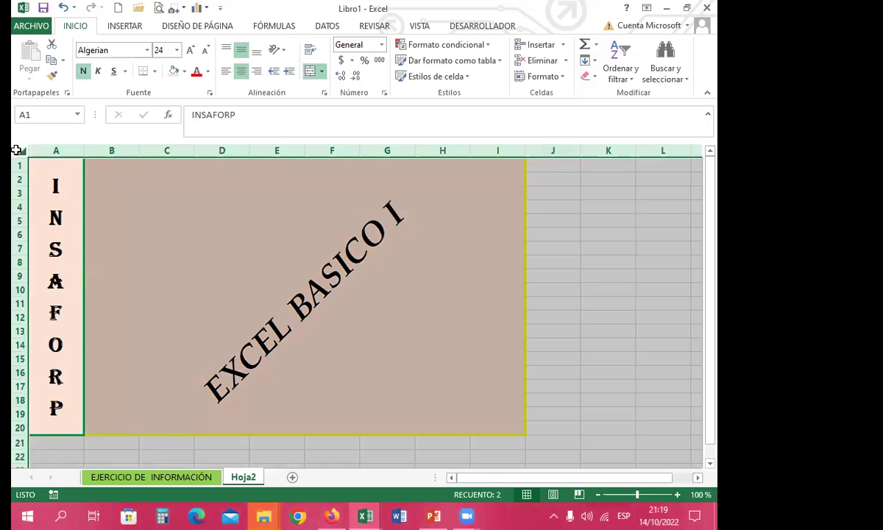
left_click(549, 275)
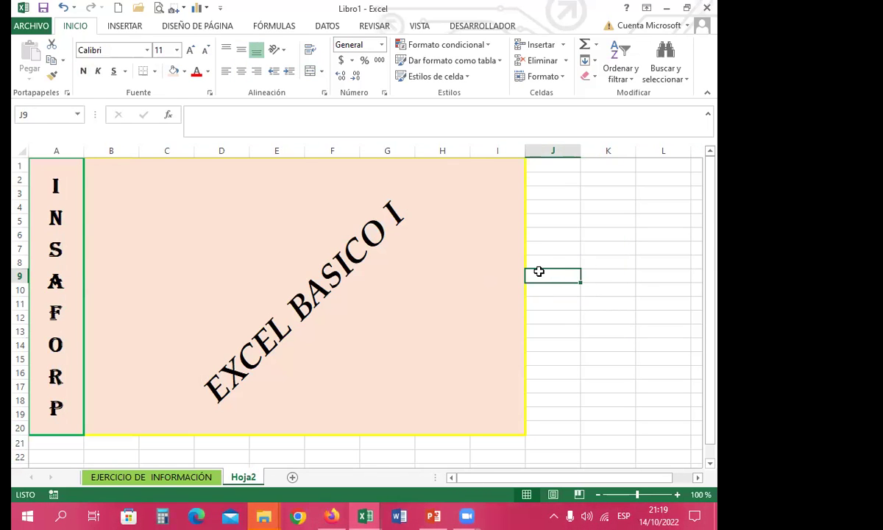
key("ctrl+Page_Up")
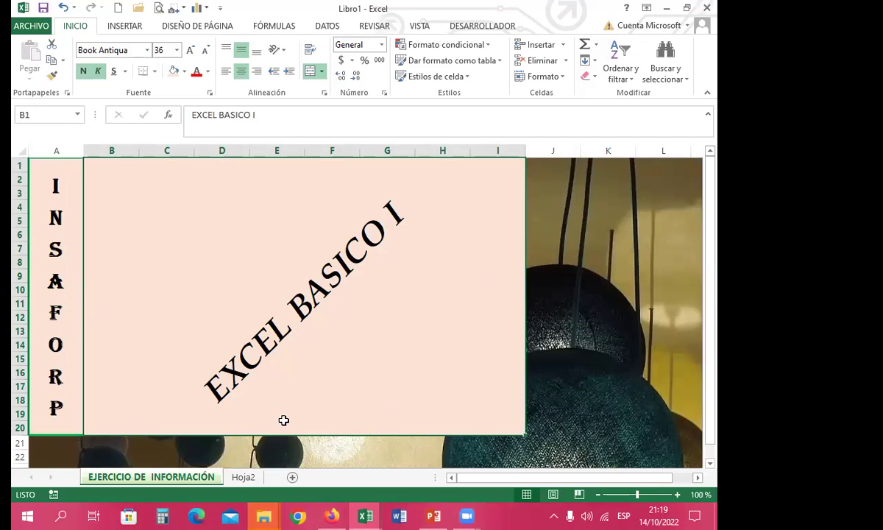
Delete the EJERCICIO DE INFORMACIÓN sheet from Libro1 and confirm the deletion.
left_click(365, 516)
right_click(184, 476)
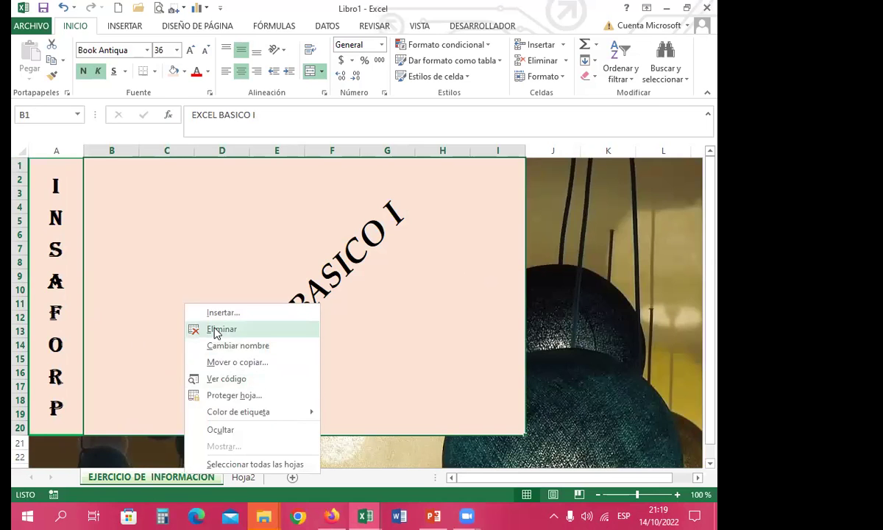
left_click(217, 331)
left_click(307, 295)
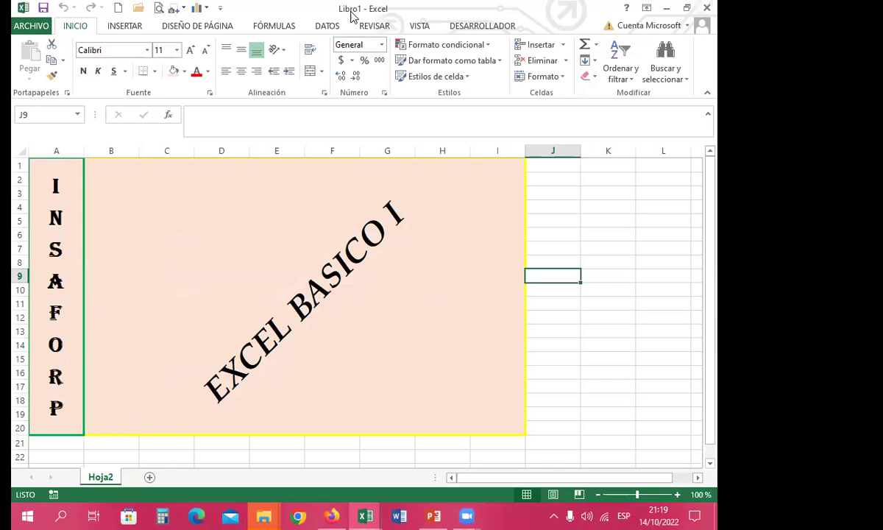
Look through the sheets of LIBRO DE EXCEL SESION 4 and check them against the remaining sheet in Libro1.
left_click(366, 516)
left_click(296, 392)
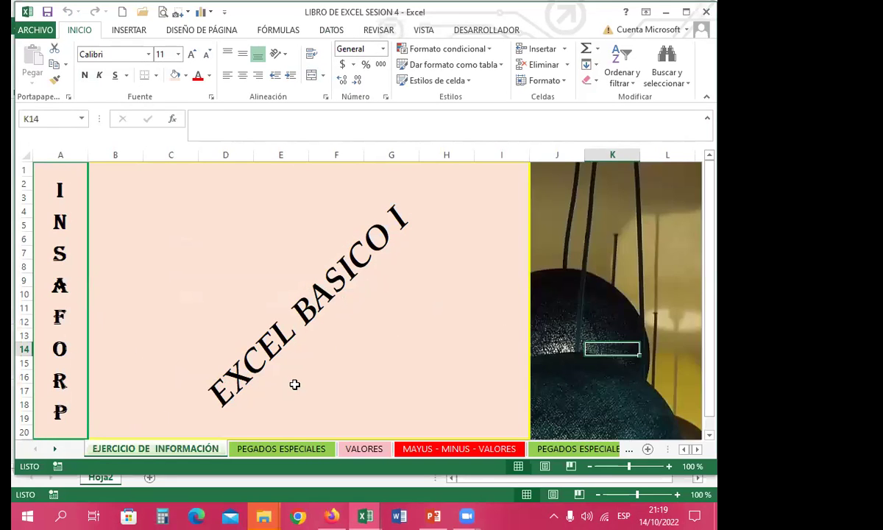
key("ctrl+Page_Down")
key("ctrl+Page_Down")
key("ctrl+Page_Down")
key("ctrl+Page_Down")
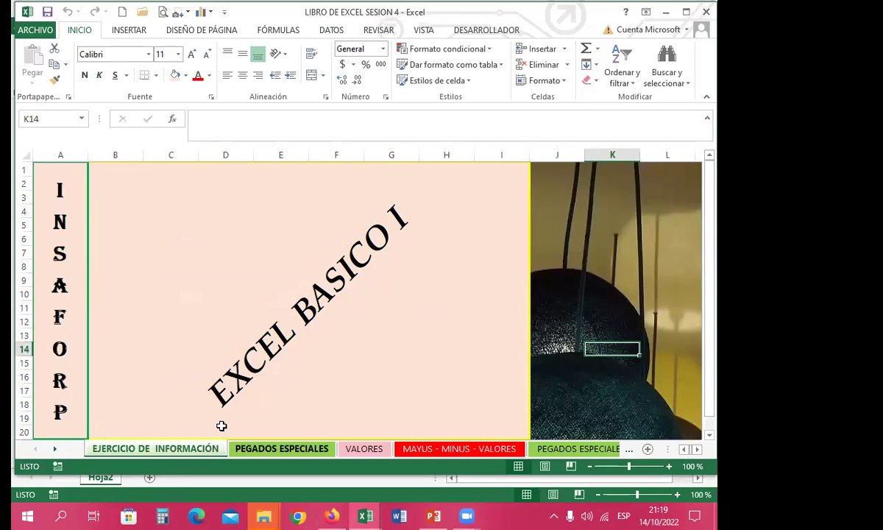
key("ctrl+Page_Down")
key("ctrl+Page_Down")
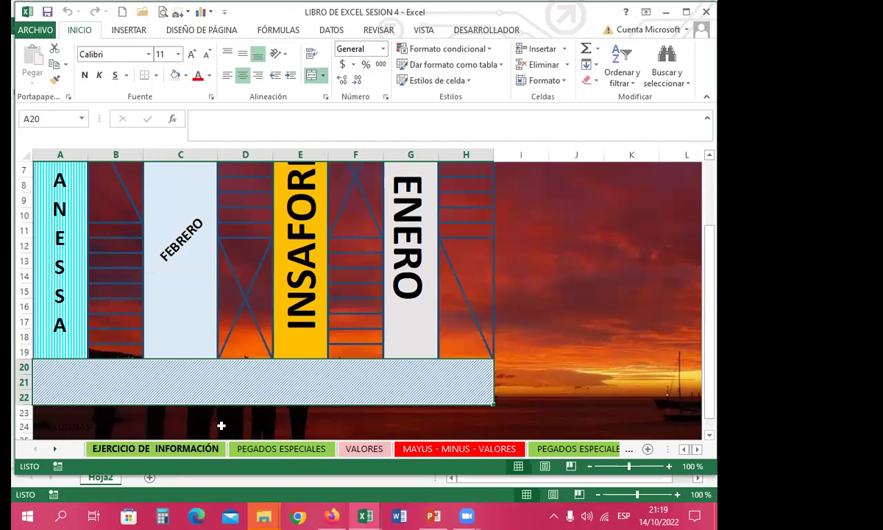
key("ctrl+Page_Up")
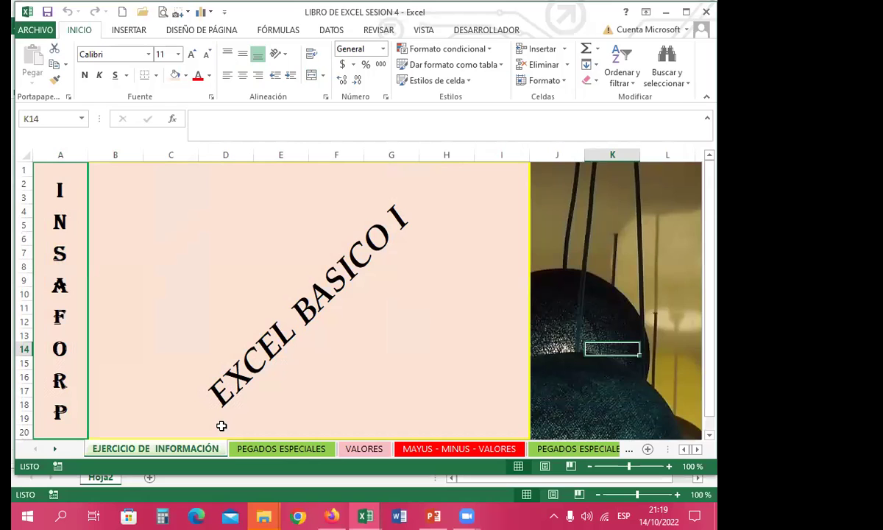
left_click(366, 516)
left_click(433, 395)
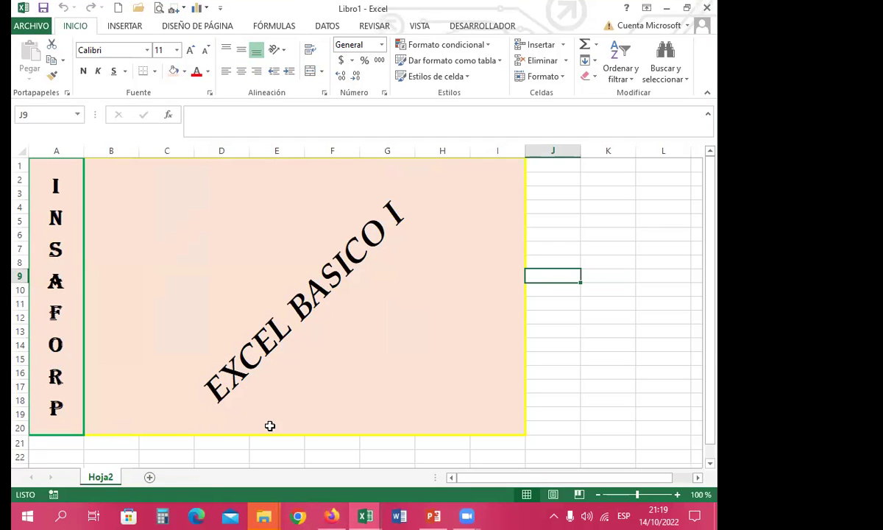
left_click(309, 388)
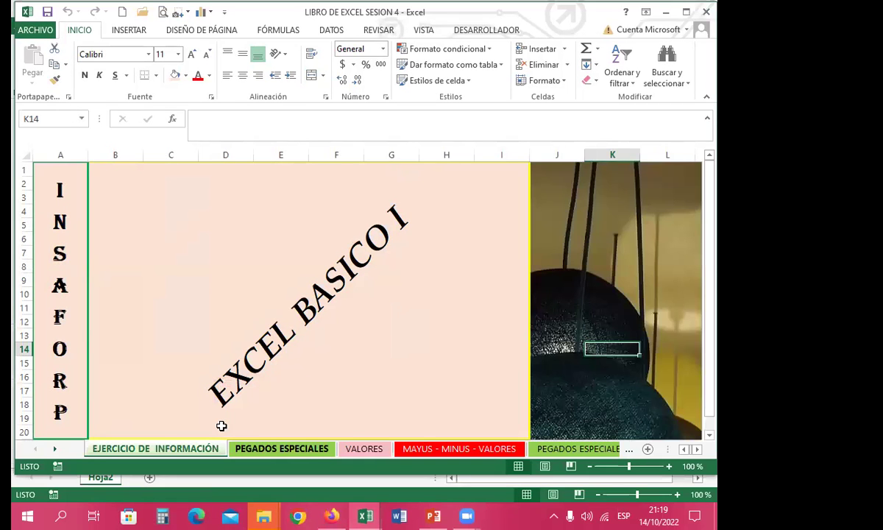
Select all sheets of LIBRO DE EXCEL SESION 4 from PEGADOS ESPECIALES, and release the group by going to a single sheet.
right_click(291, 448)
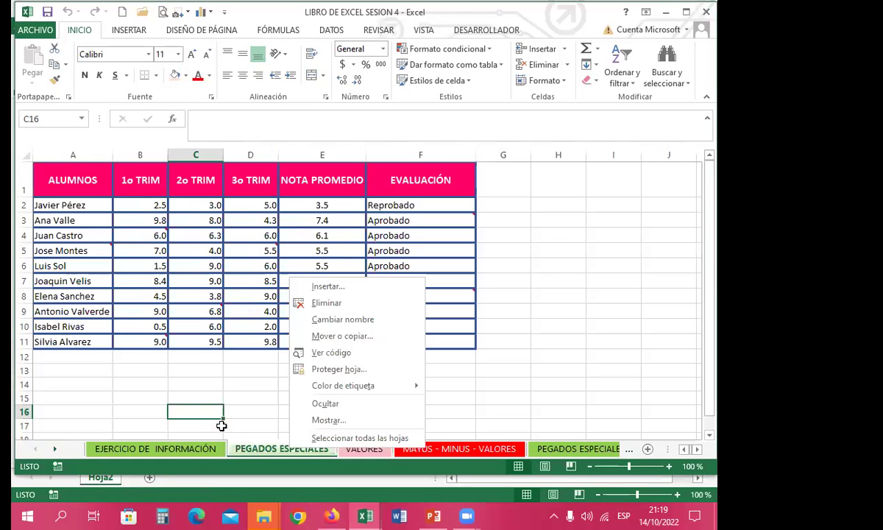
left_click(359, 438)
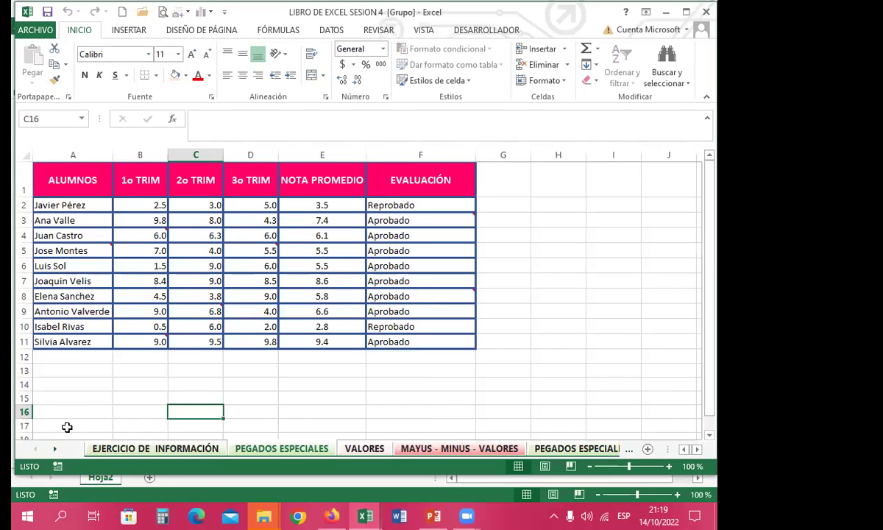
key("ctrl+Page_Down")
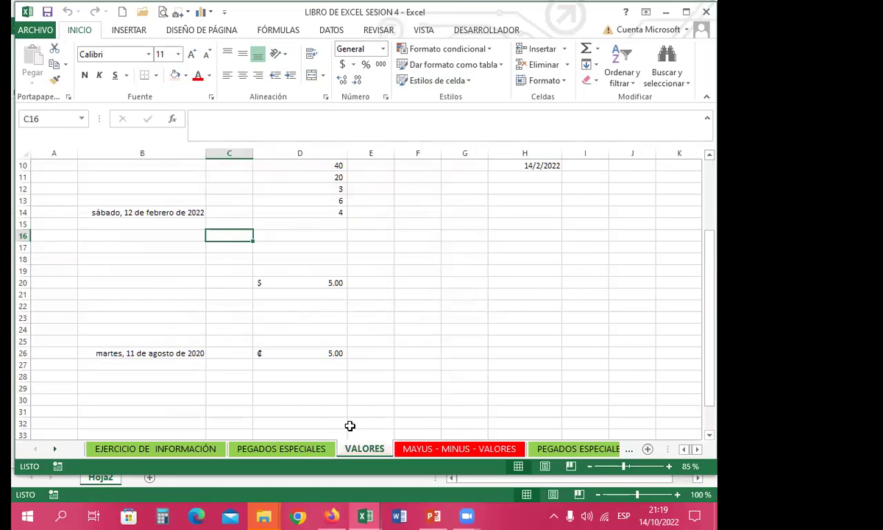
key("ctrl+Page_Up")
key("ctrl+Page_Up")
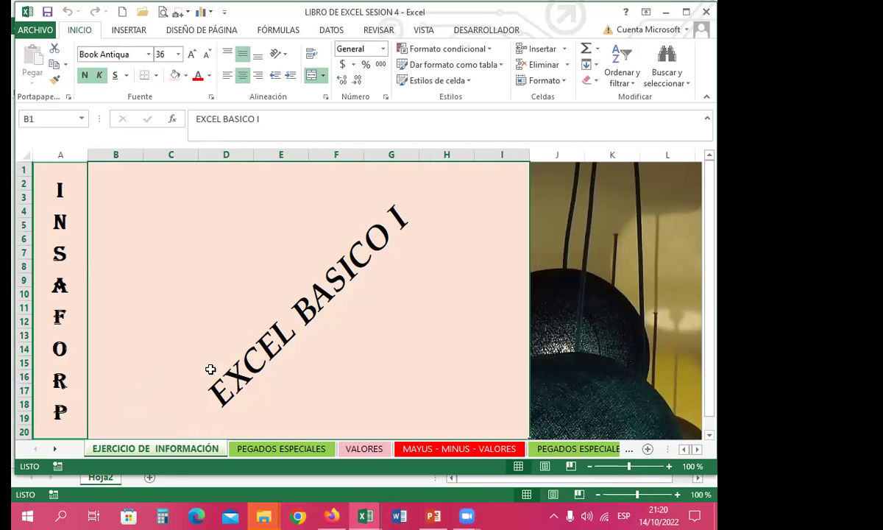
left_click(281, 447)
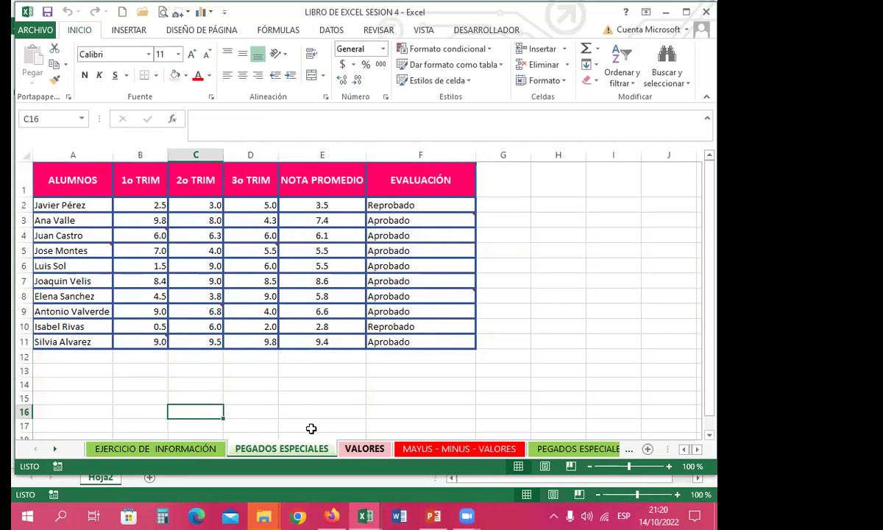
Select all sheets of LIBRO DE EXCEL SESION 4 and copy them to the end of Libro1.
right_click(365, 448)
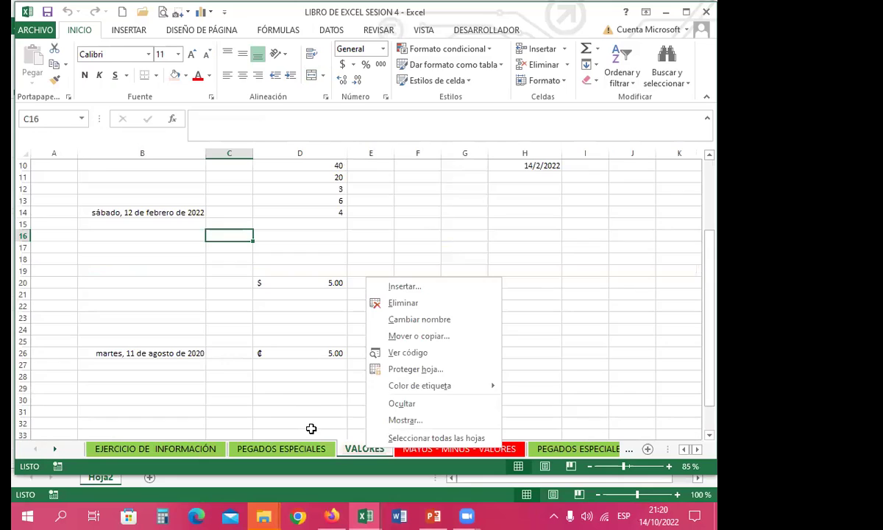
left_click(421, 438)
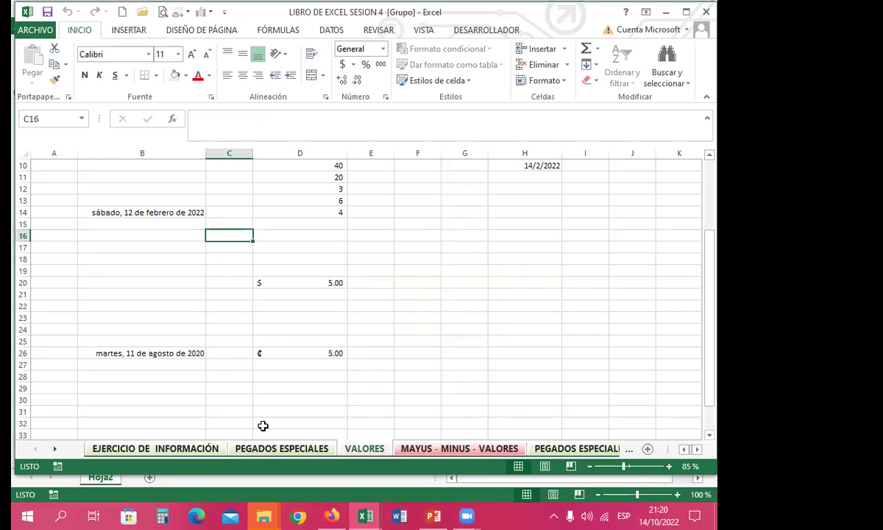
right_click(158, 446)
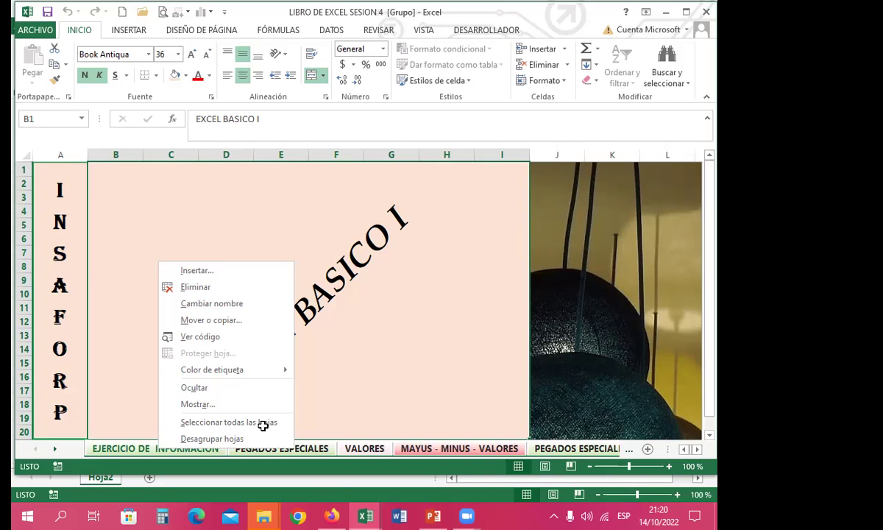
left_click(207, 321)
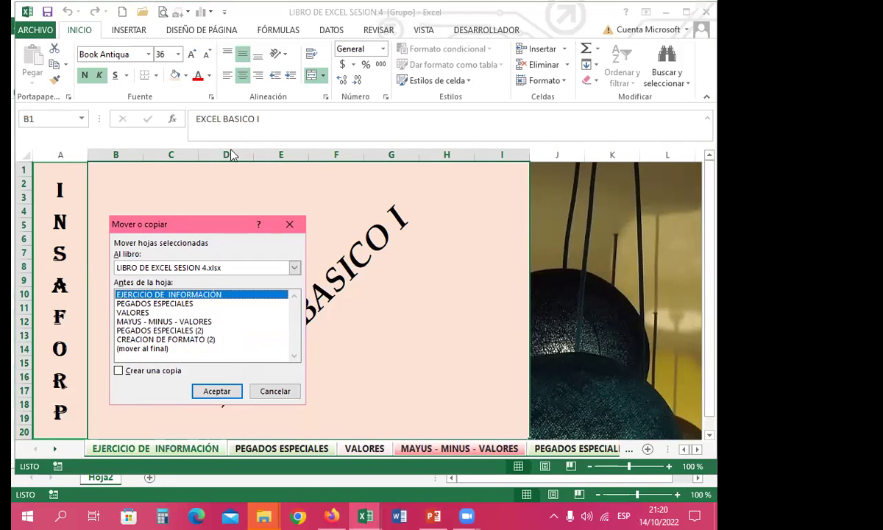
left_click(294, 267)
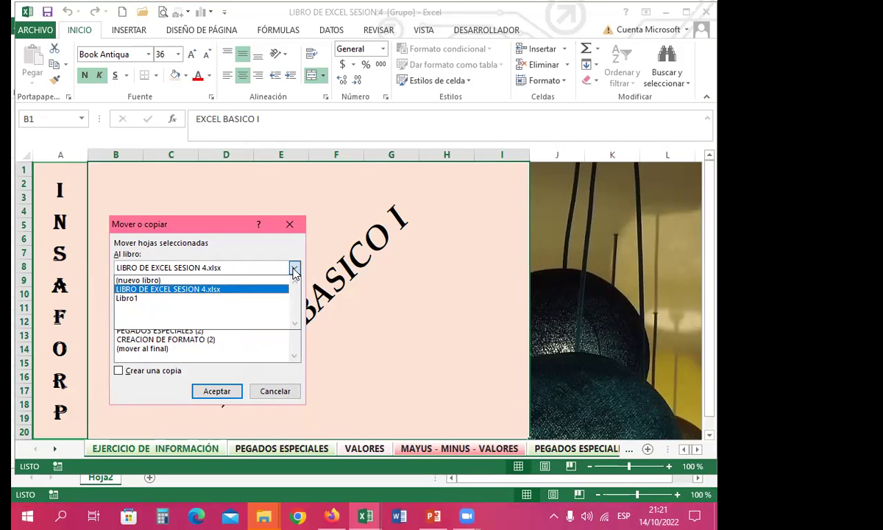
left_click(136, 298)
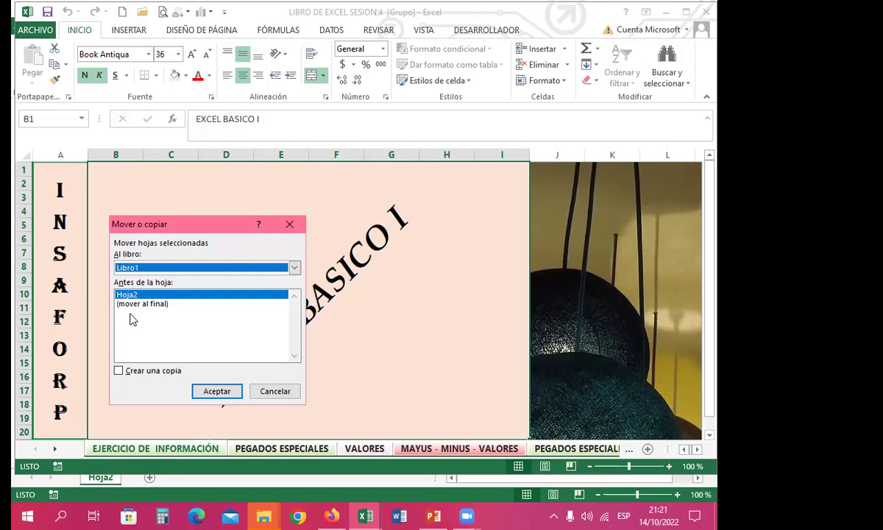
left_click(148, 306)
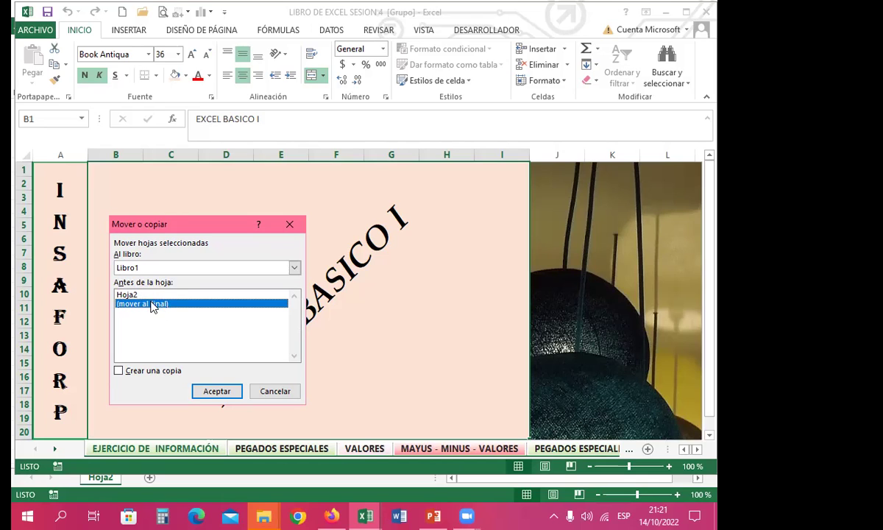
left_click(118, 371)
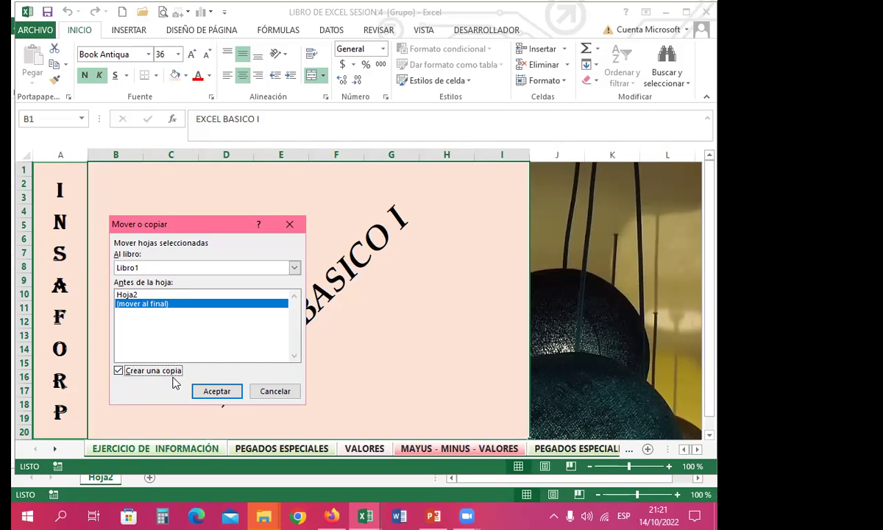
left_click(217, 390)
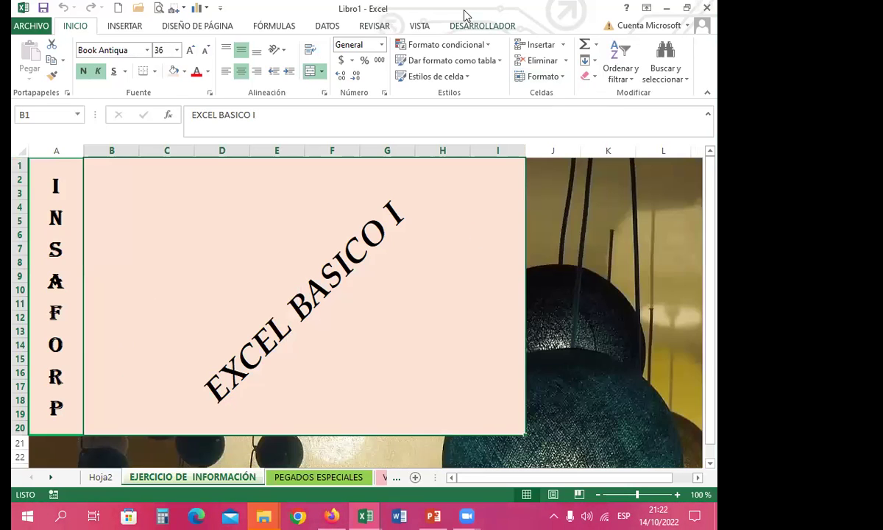
Examine the copied sheets in Libro1, checking that their contents and the EJERCICIO DE INFORMACIÓN background image came across.
left_click_drag(447, 12, 453, 31)
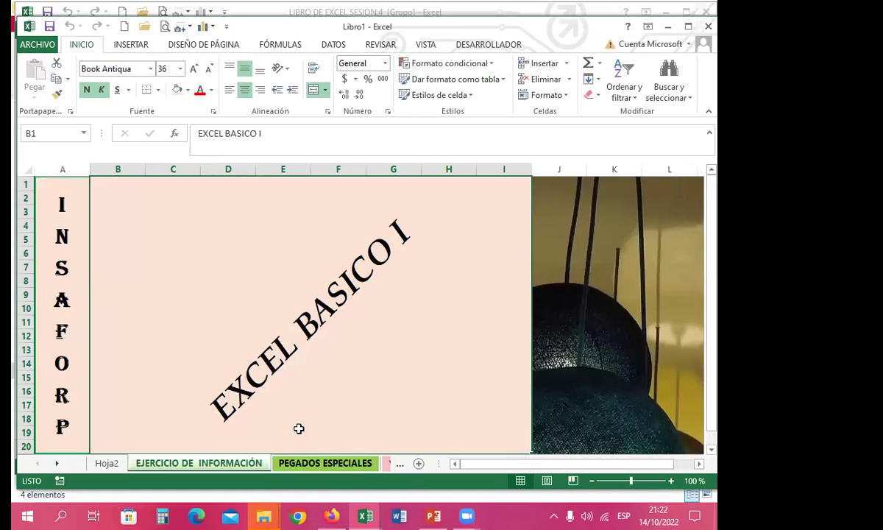
key("ctrl+Page_Down")
key("ctrl+Page_Down")
key("ctrl+Page_Down")
key("ctrl+Page_Down")
key("ctrl+Page_Down")
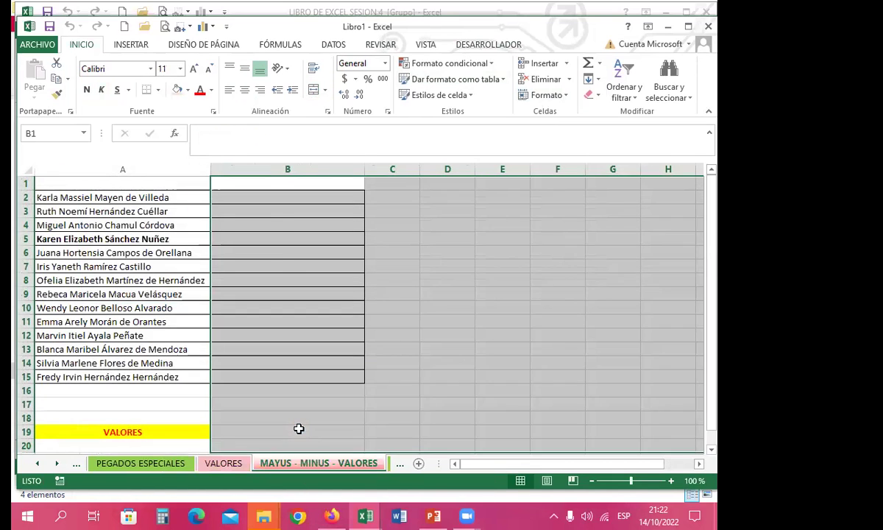
key("ctrl+Page_Up")
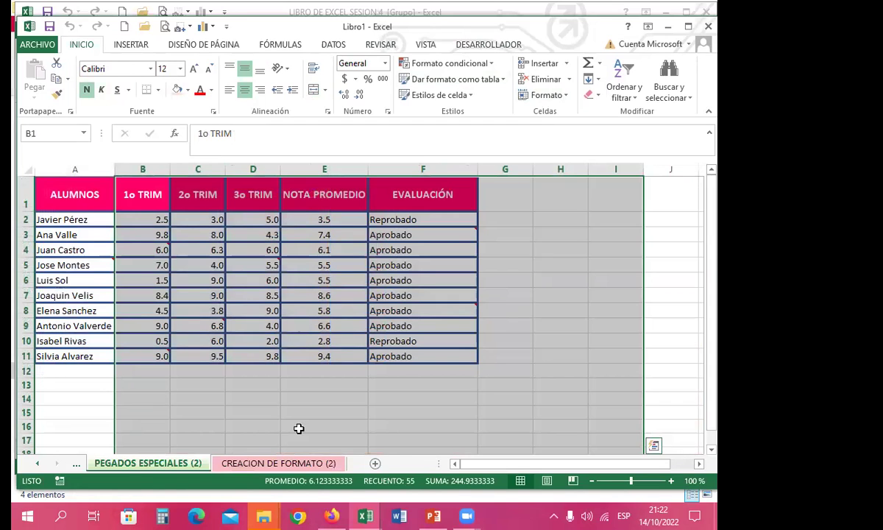
key("ctrl+Page_Up")
key("ctrl+Page_Up")
key("ctrl+Page_Up")
key("ctrl+Page_Up")
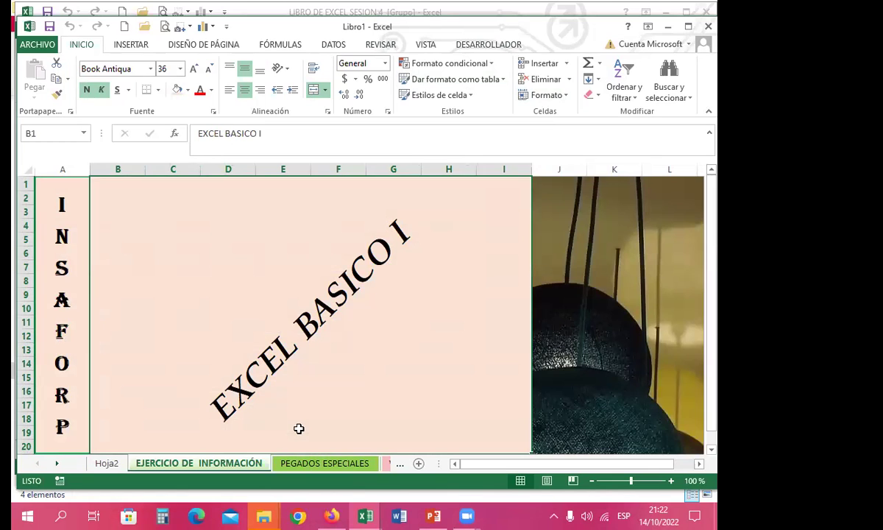
scroll(395, 348, "down", 3)
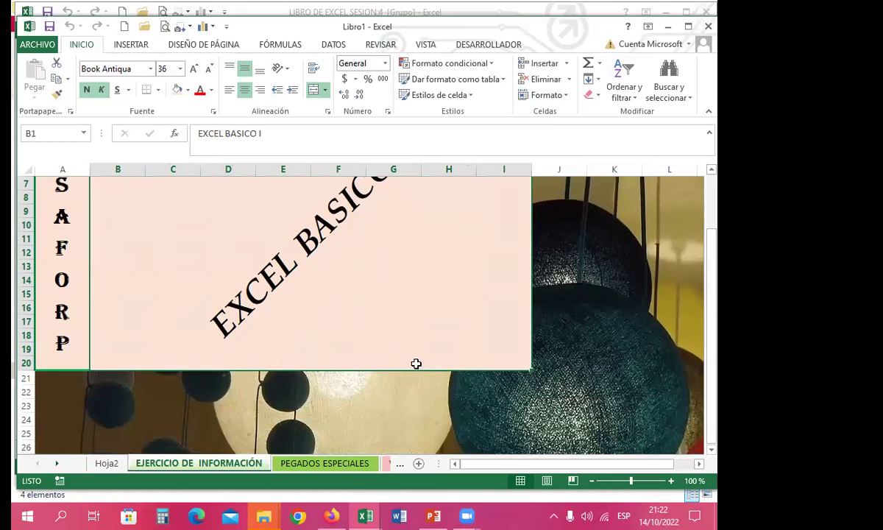
left_click(448, 392)
key("ctrl+Page_Down")
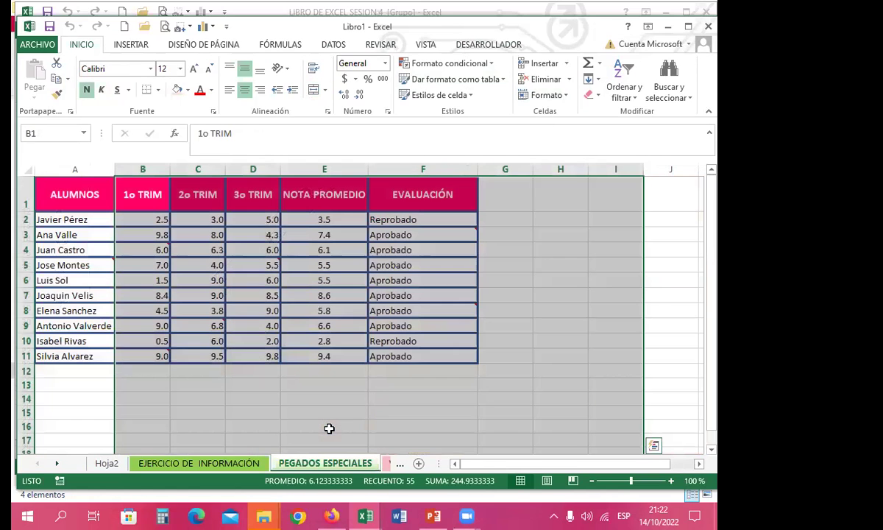
Look through the remaining sheets copied into Libro1, from PEGADOS ESPECIALES onward, and return to Hoja2.
key("ctrl+Page_Down")
key("ctrl+Page_Down")
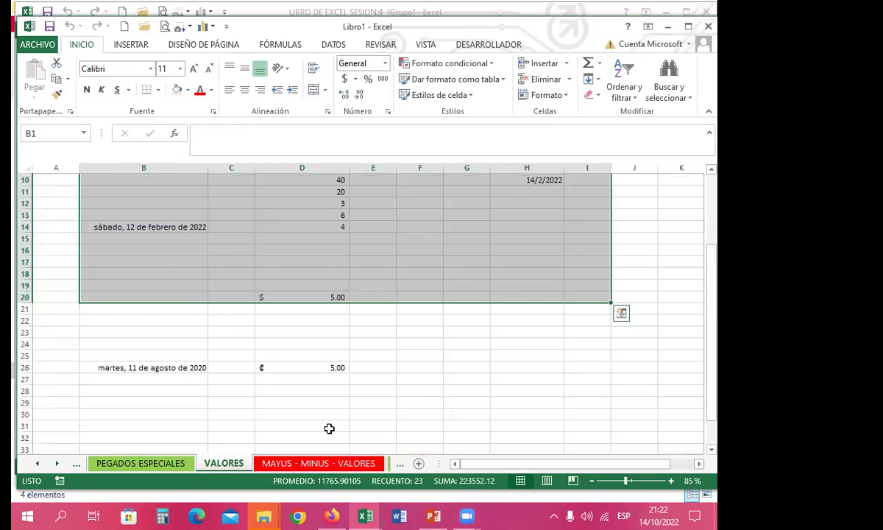
key("ctrl+Page_Down")
key("ctrl+Page_Down")
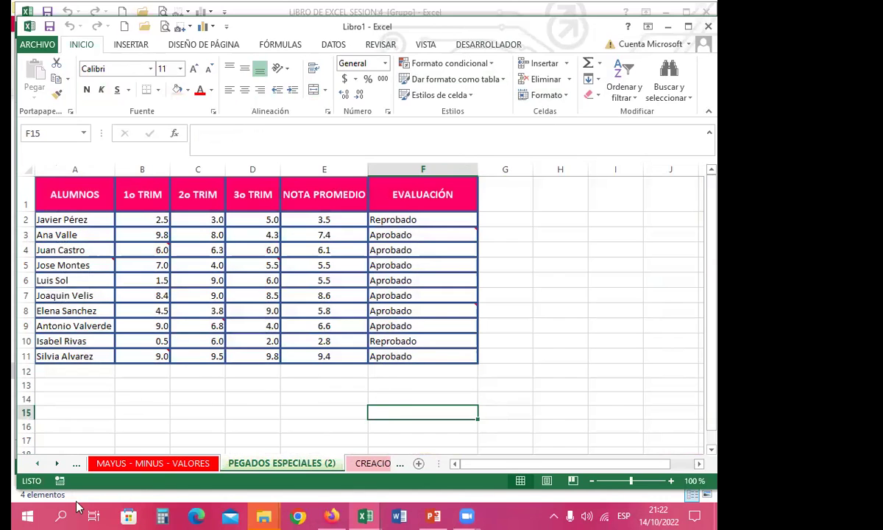
key("ctrl+Page_Up")
key("ctrl+Page_Up")
key("ctrl+Page_Up")
key("ctrl+Page_Up")
key("ctrl+Page_Up")
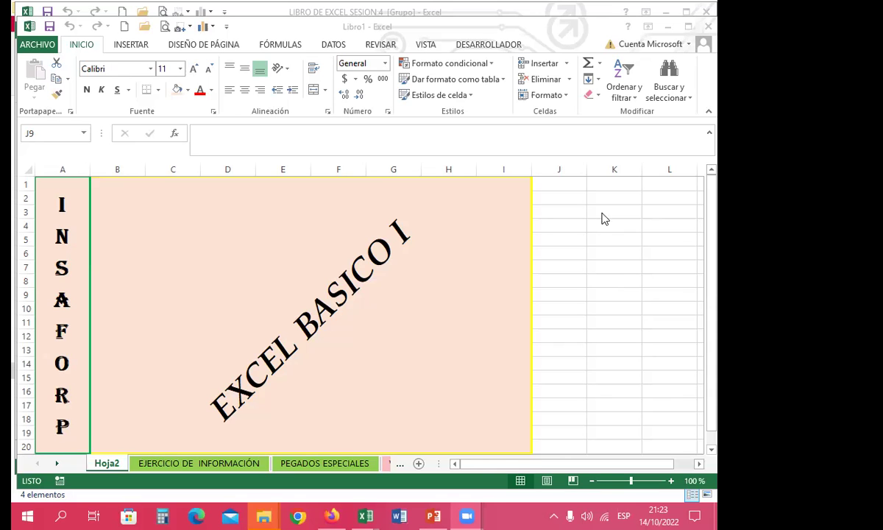
Switch from Libro1 to LIBRO DE EXCEL SESION 4, ungroup its sheets by going to PEGADOS ESPECIALES, and clear the range selection.
left_click(668, 27)
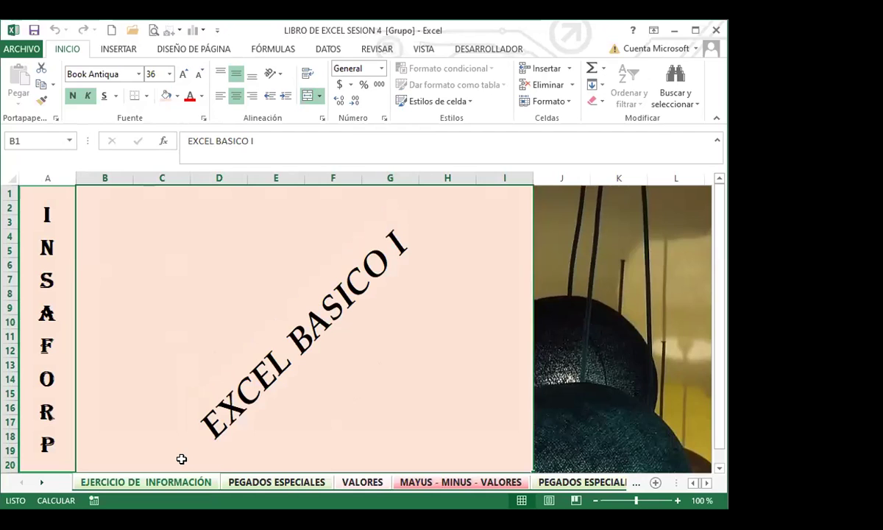
key("ctrl+Page_Down")
key("ctrl+Page_Up")
key("ctrl+Page_Down")
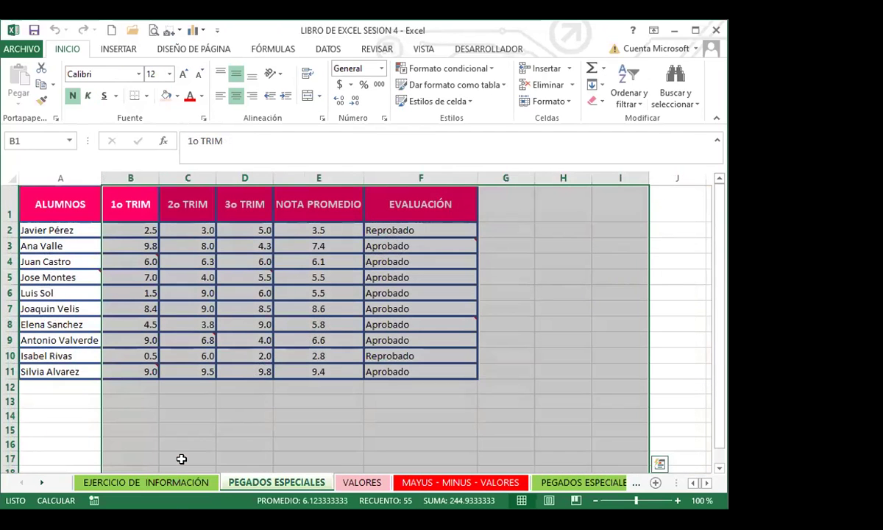
left_click(308, 404)
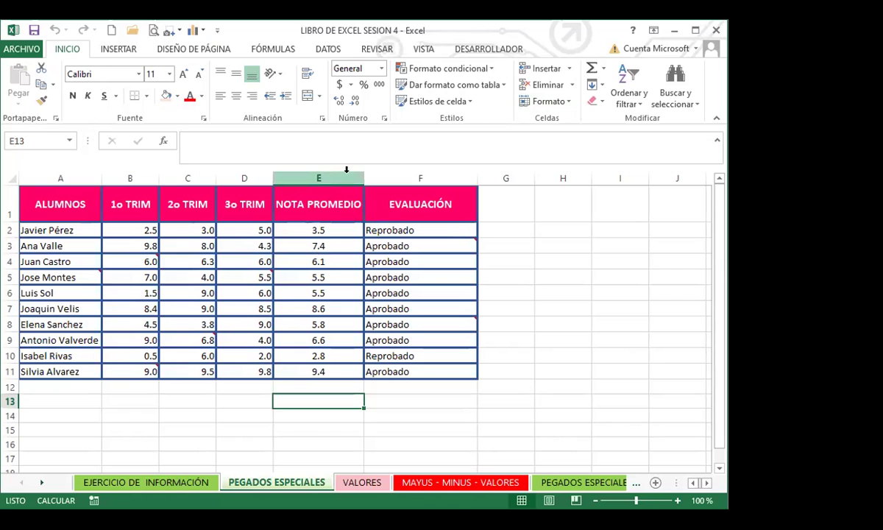
Inspect the formulas in the first student's NOTA PROMEDIO and EVALUACIÓN cells, E2 and F2.
left_click(333, 227)
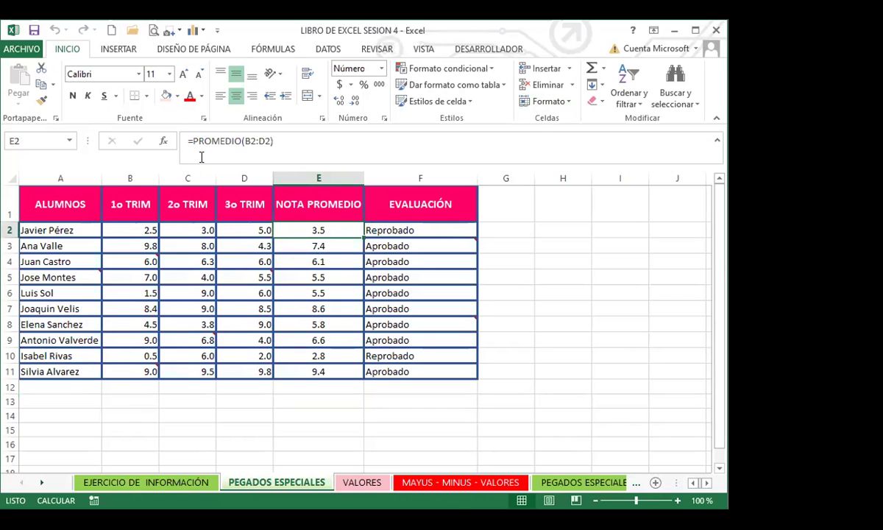
left_click(396, 231)
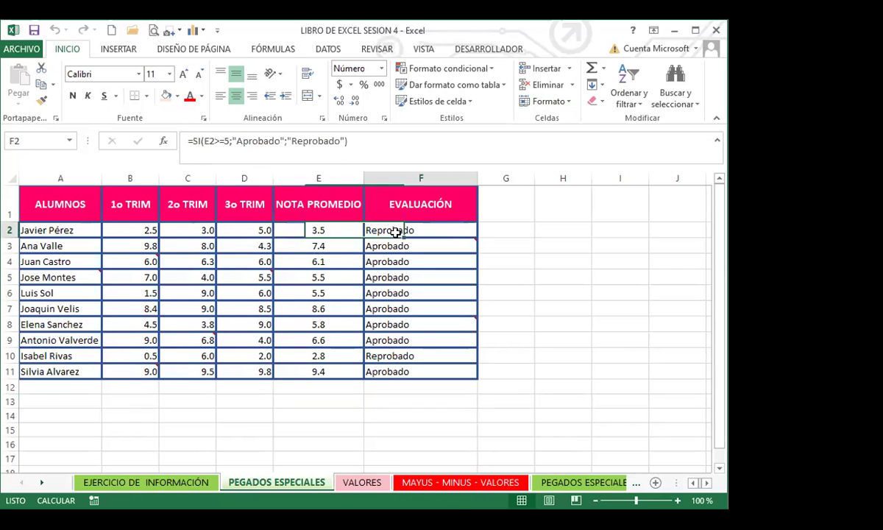
left_click(311, 231)
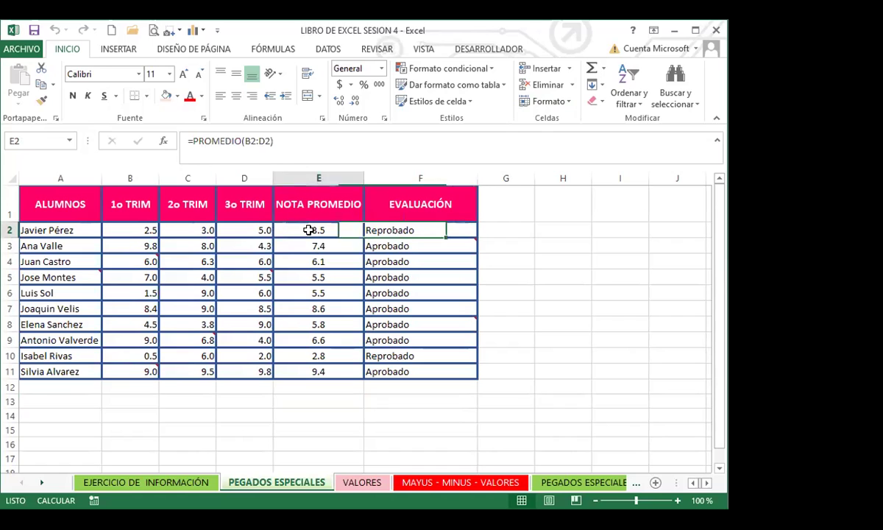
left_click(397, 230)
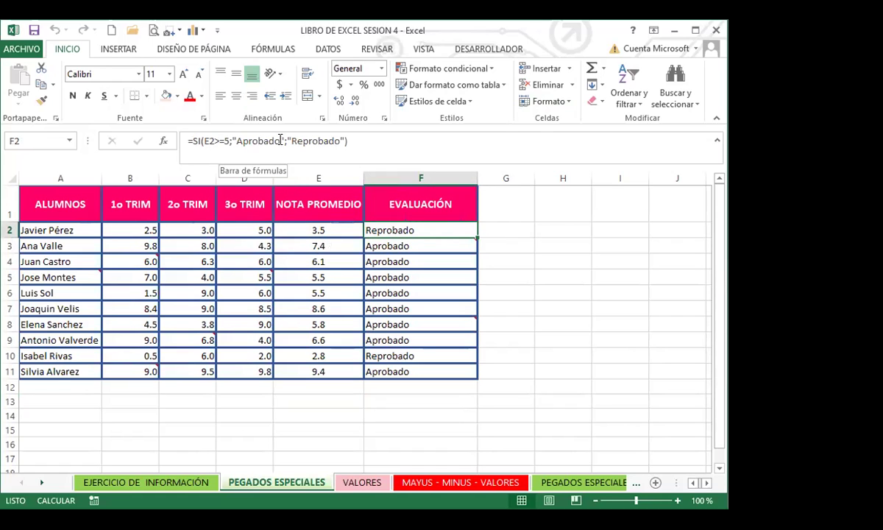
left_click(310, 229)
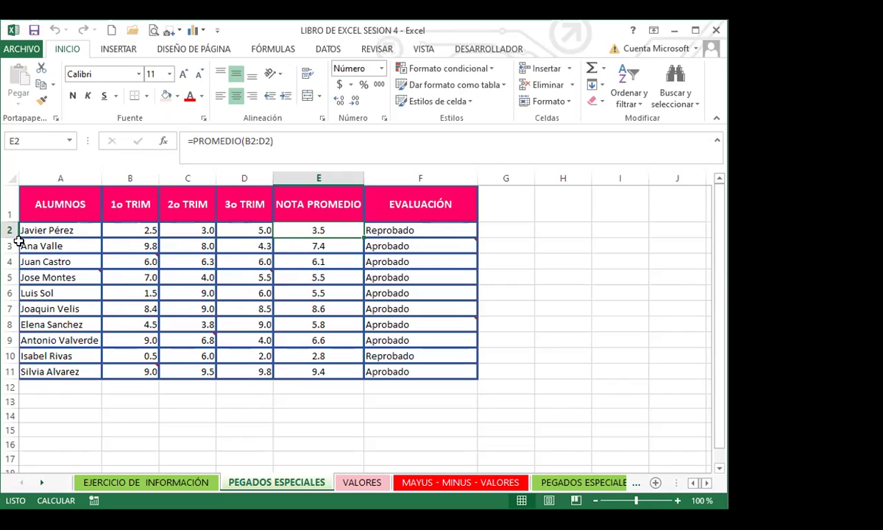
Copy the whole grades table A1:F11 and paste it normally below the original, starting at A15.
left_click_drag(38, 197, 421, 372)
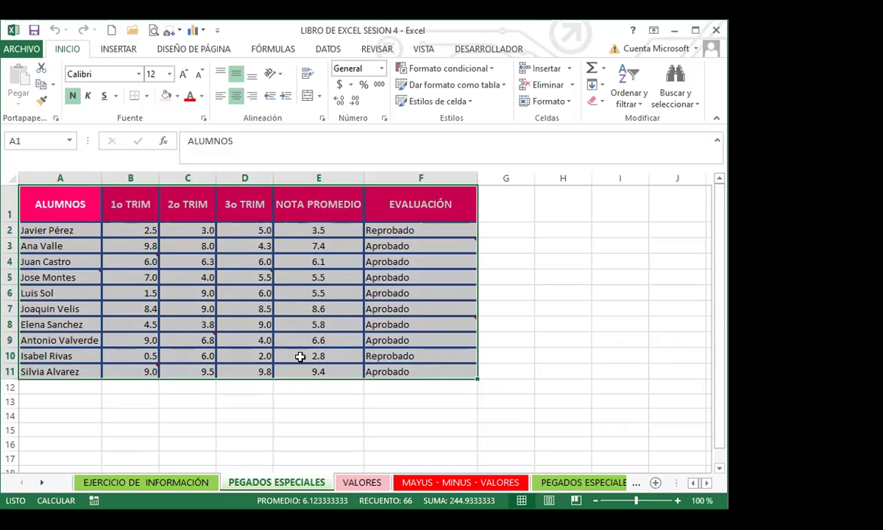
mouse_move(419, 322)
left_click(41, 87)
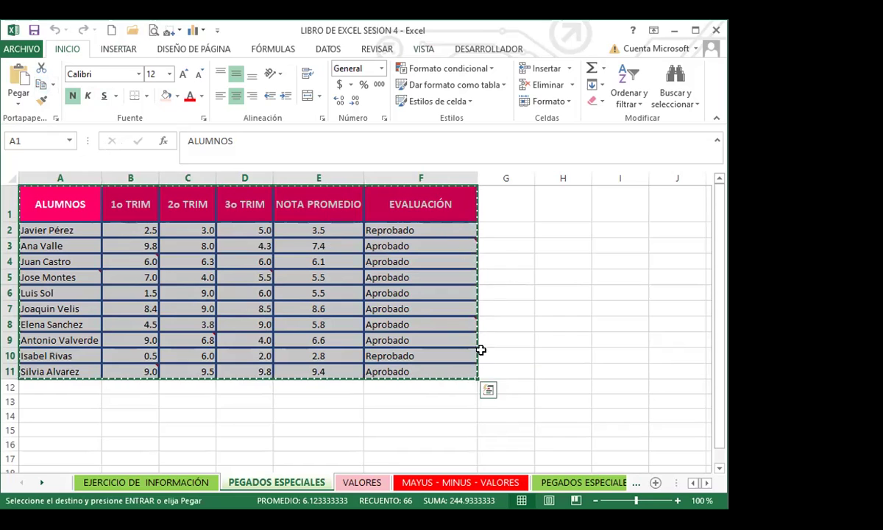
key("Escape")
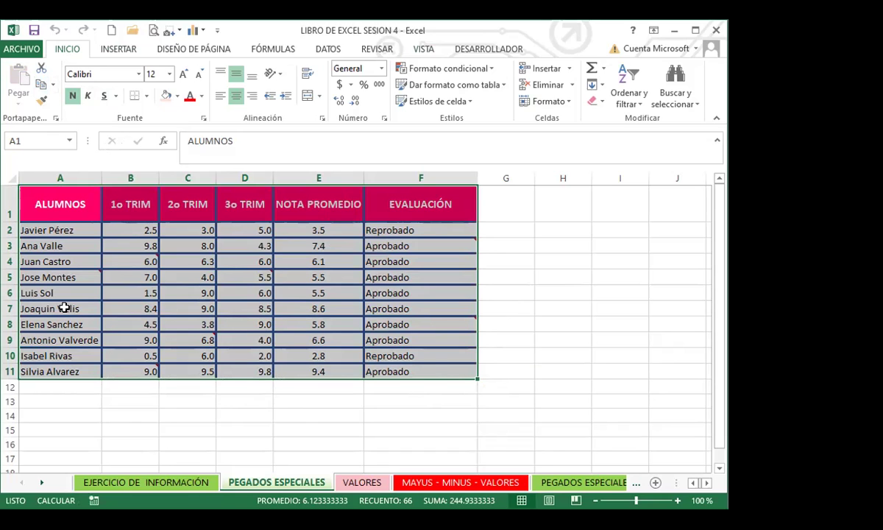
left_click(42, 86)
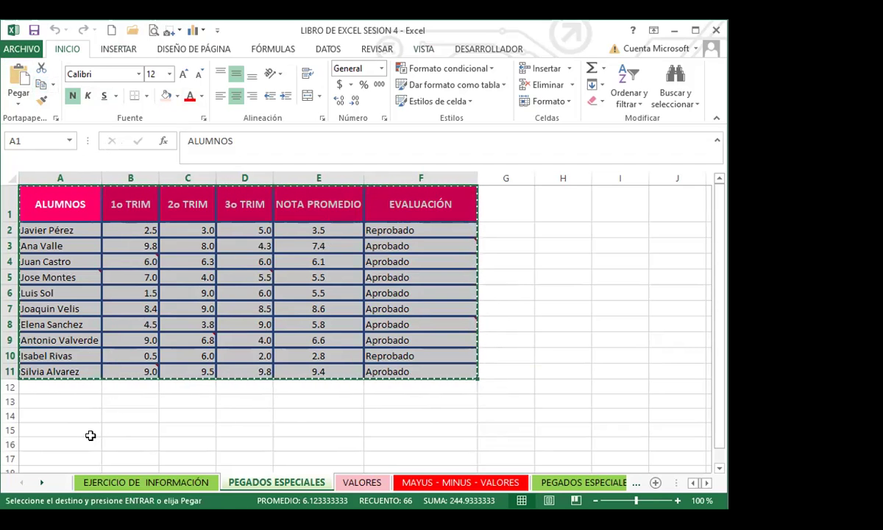
scroll(81, 431, "down", 1)
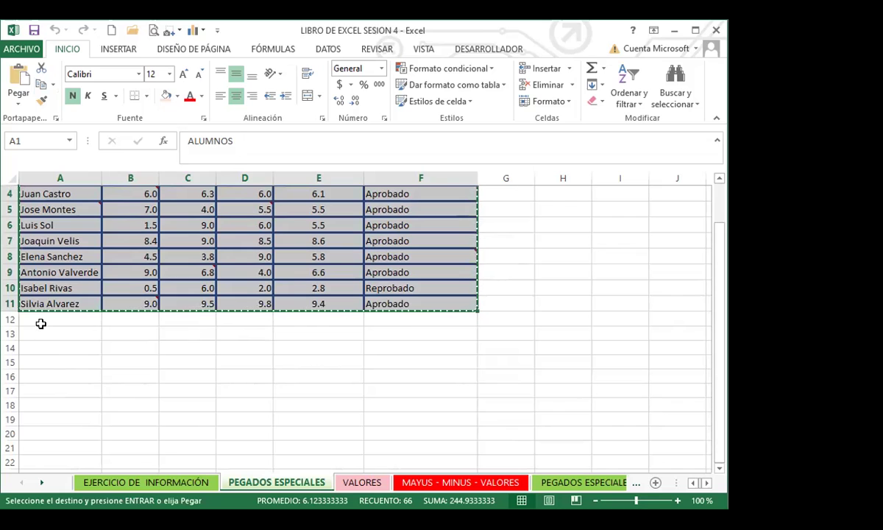
left_click(59, 359)
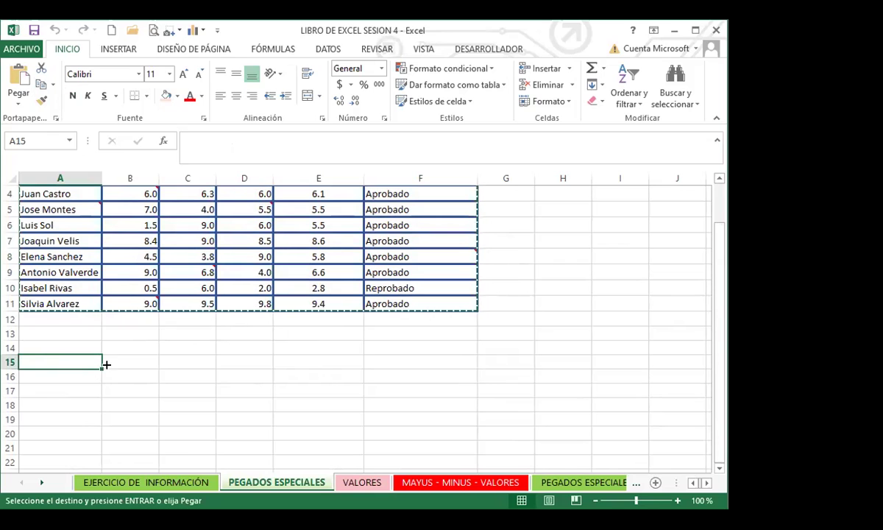
scroll(155, 324, "up", 1)
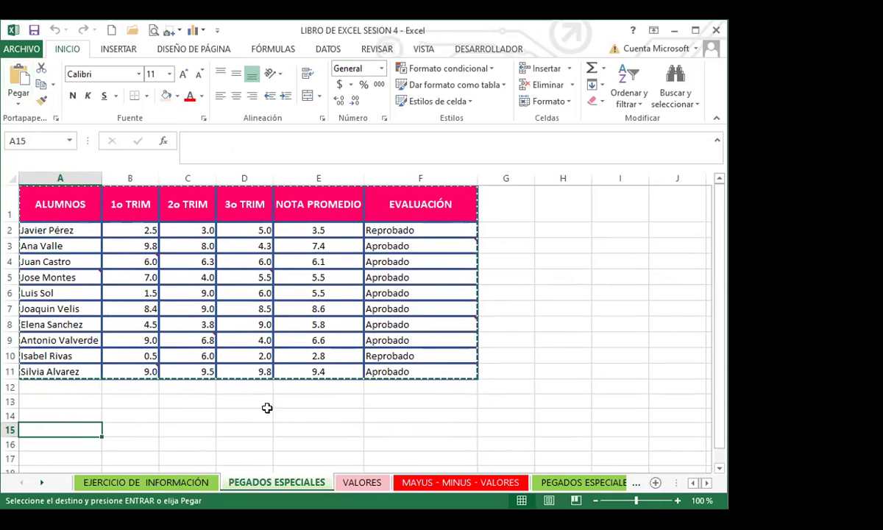
scroll(217, 420, "down", 2)
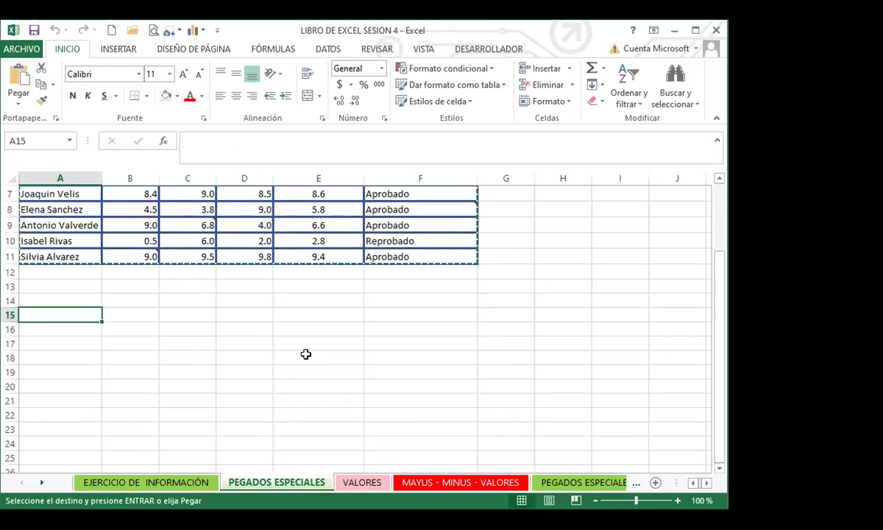
left_click(16, 73)
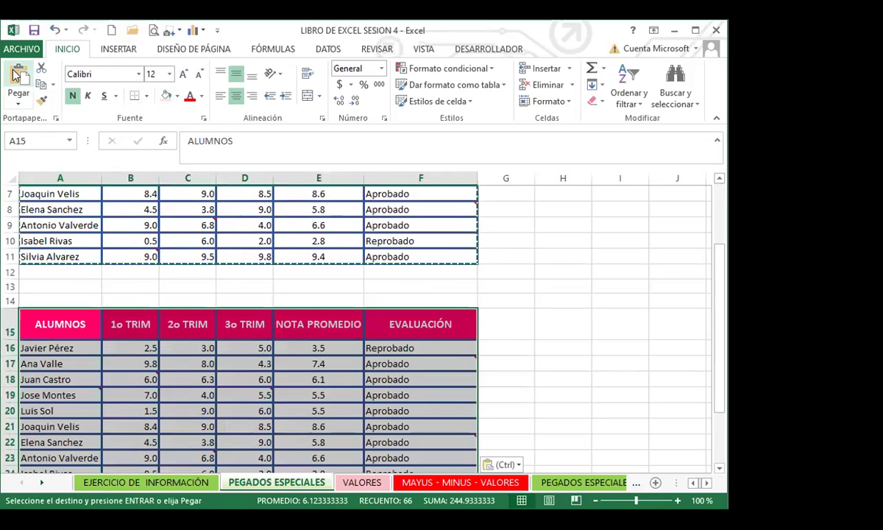
Check the contents of the pasted table's cells, including the NOTA PROMEDIO and EVALUACIÓN formulas in row 16.
left_click(86, 347)
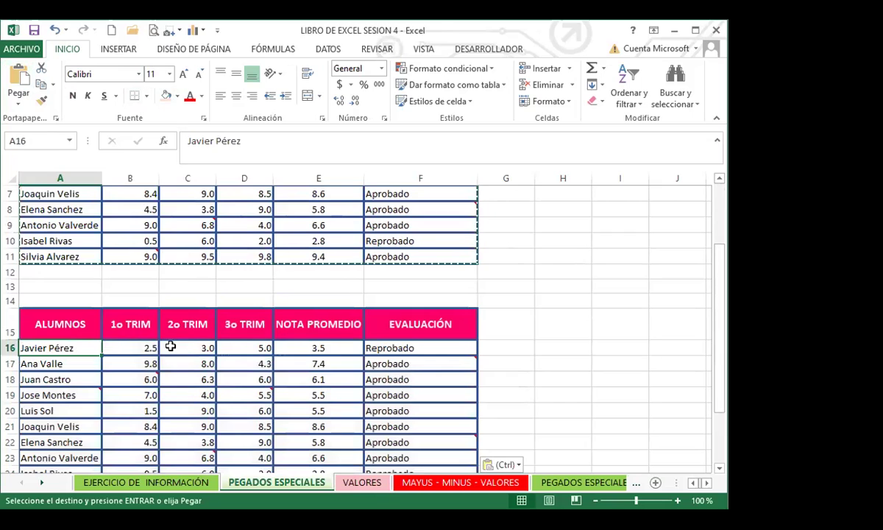
left_click(190, 348)
left_click(305, 349)
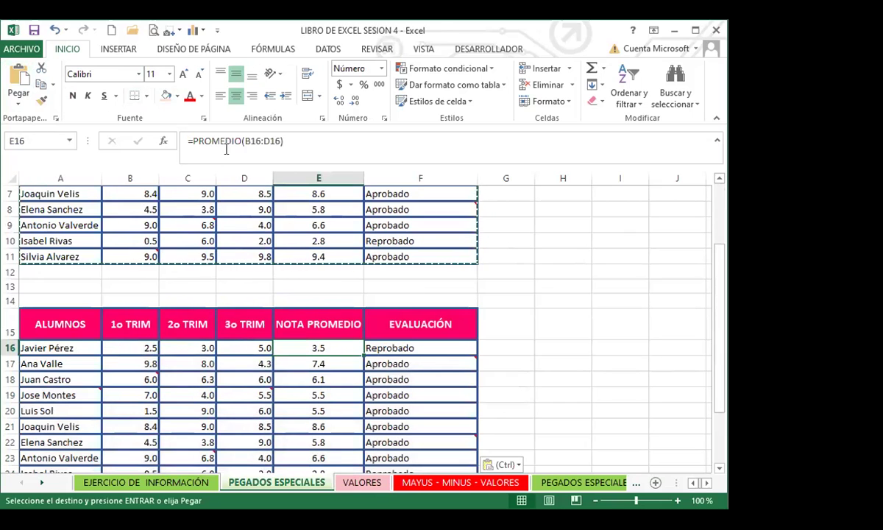
left_click(408, 347)
left_click(331, 397)
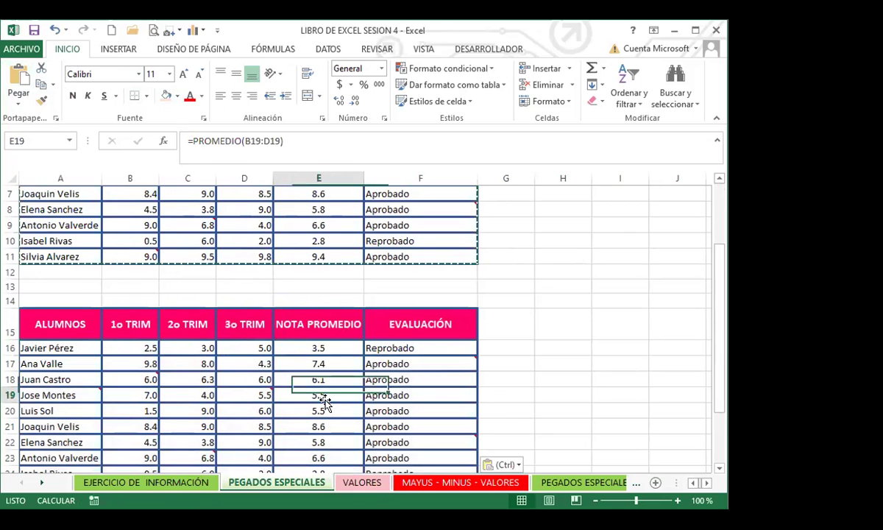
Paste the copied grades table starting at A29 using Pegado especial with the Fórmulas option.
scroll(133, 398, "down", 4)
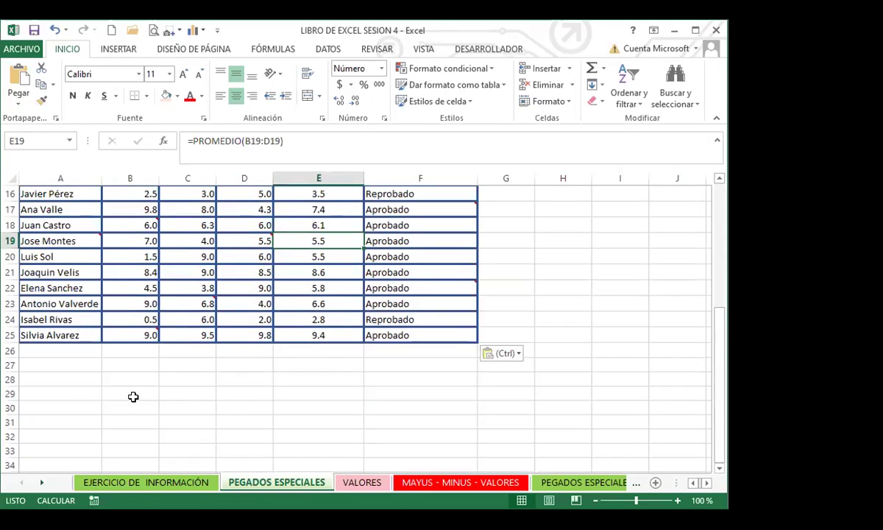
left_click(33, 348)
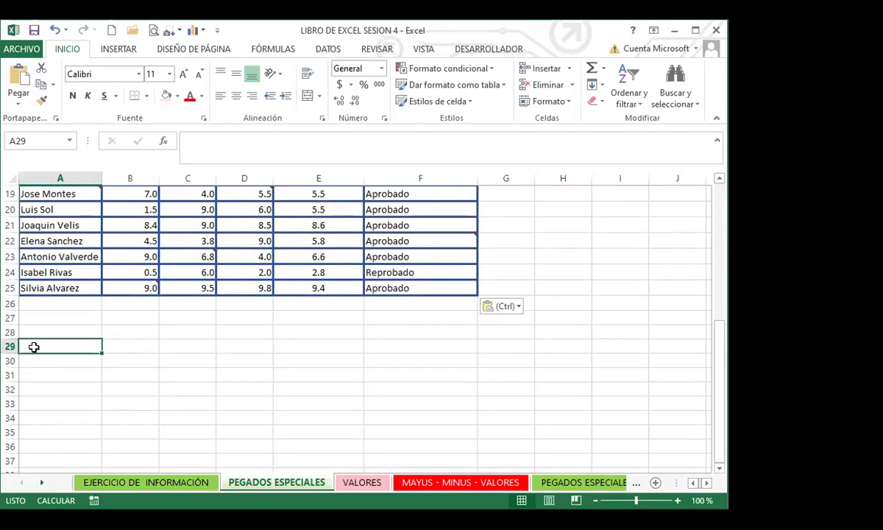
scroll(111, 357, "up", 6)
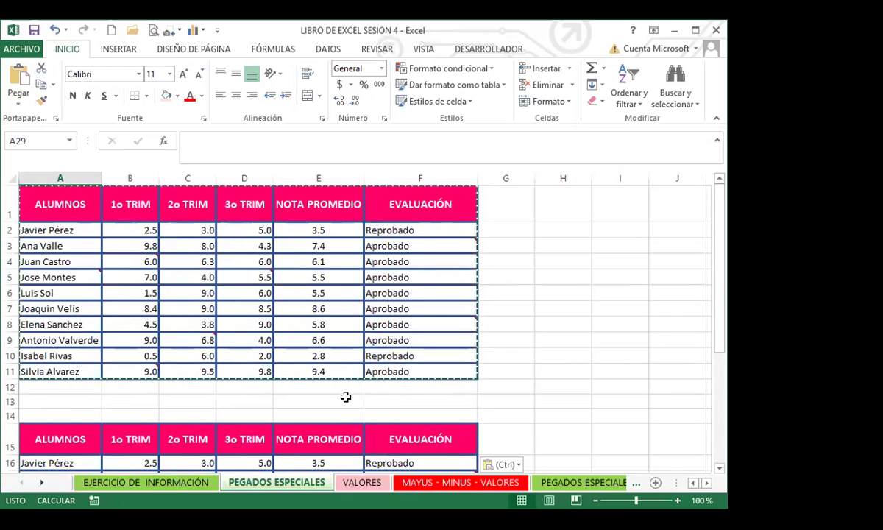
left_click(20, 105)
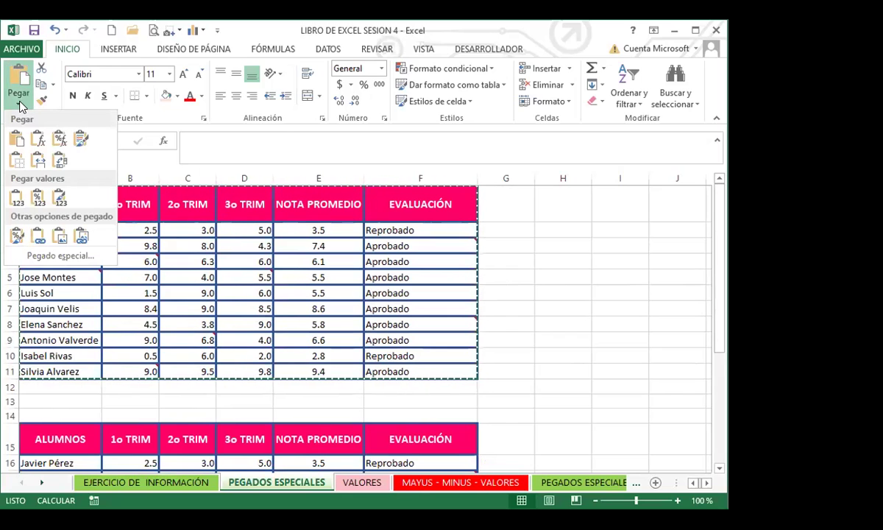
left_click(63, 256)
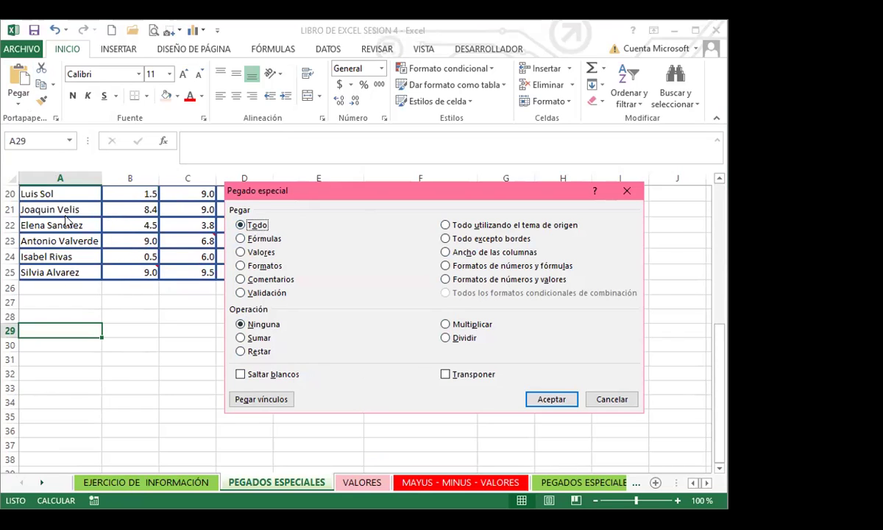
left_click(240, 238)
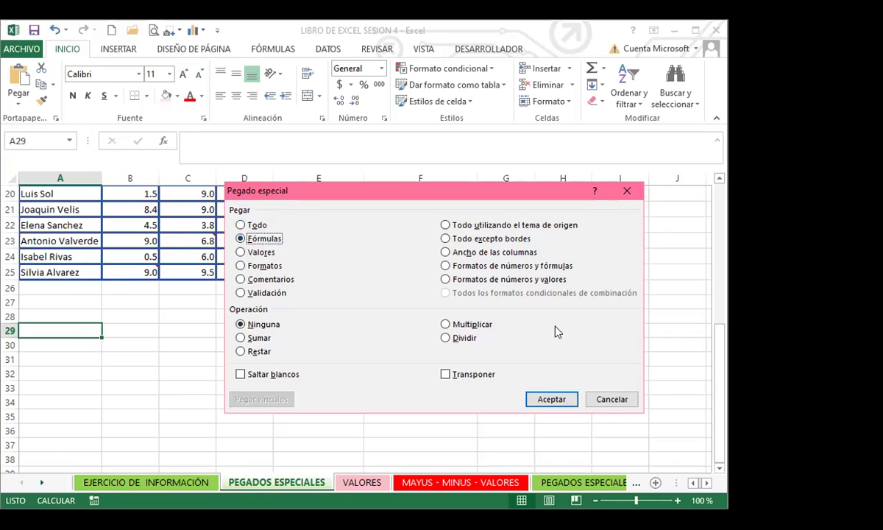
left_click(550, 398)
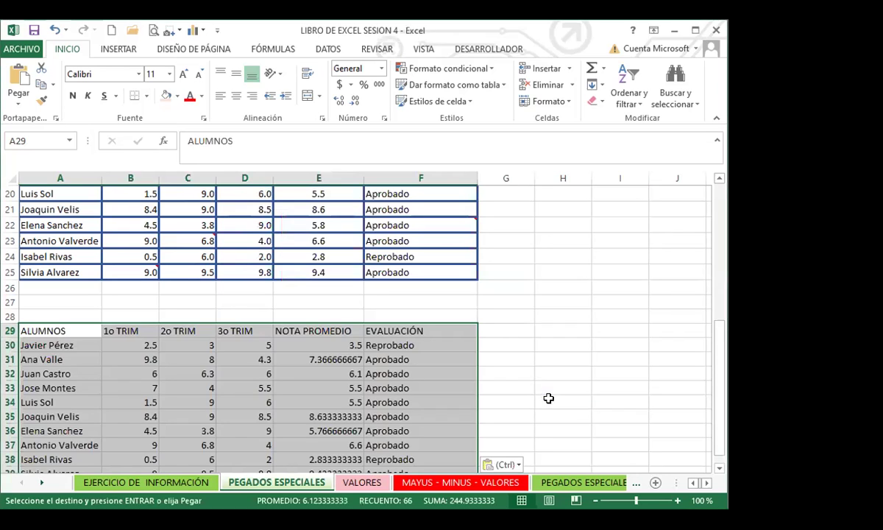
Examine the NOTA PROMEDIO and EVALUACIÓN formulas in the table at A29, rows 30 to 36, and go back to the original table.
scroll(345, 388, "down", 1)
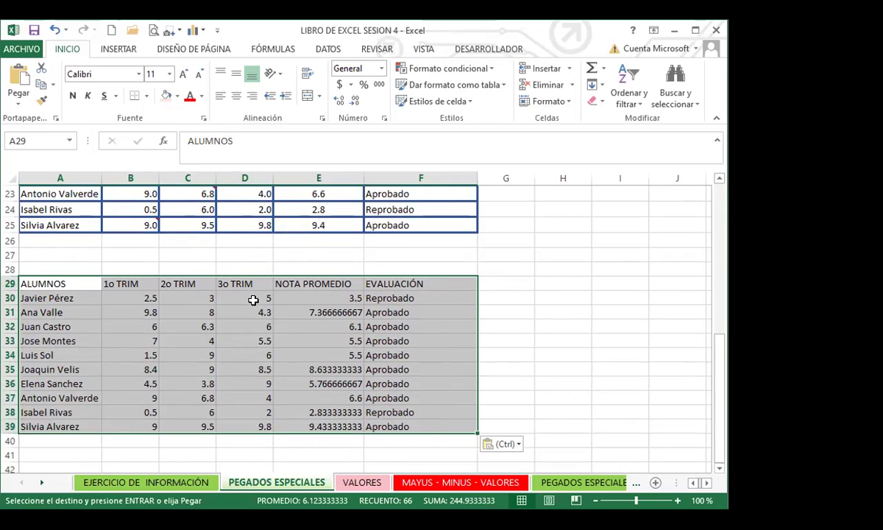
left_click(329, 298)
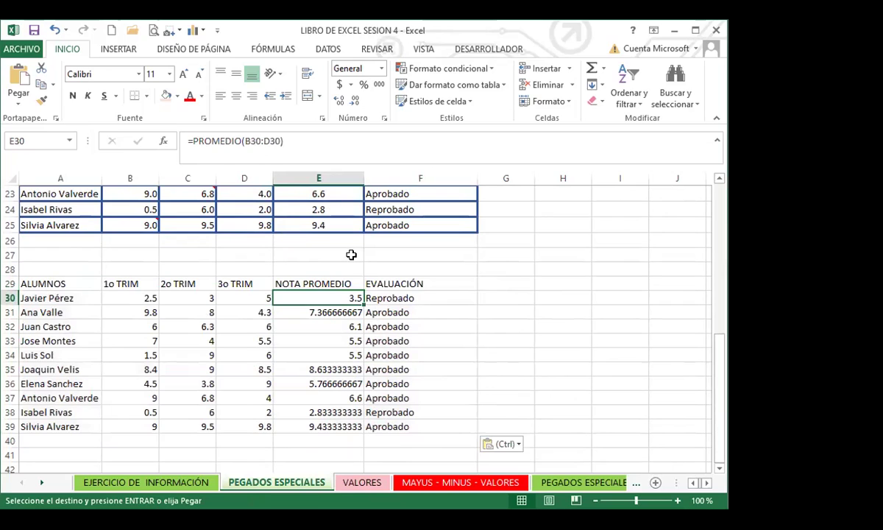
left_click(395, 298)
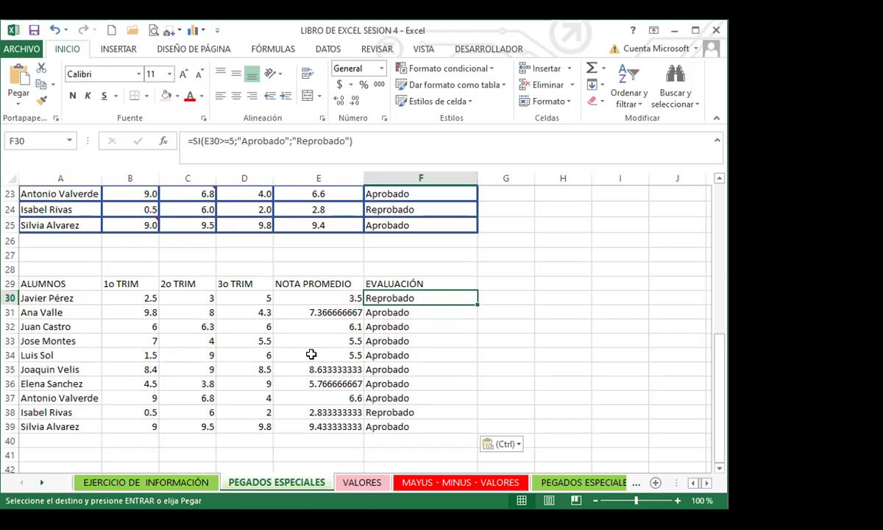
left_click(321, 297)
left_click(407, 297)
left_click(338, 312)
left_click(400, 313)
left_click(349, 326)
left_click(396, 328)
left_click(338, 343)
left_click(395, 355)
left_click(339, 368)
left_click(403, 381)
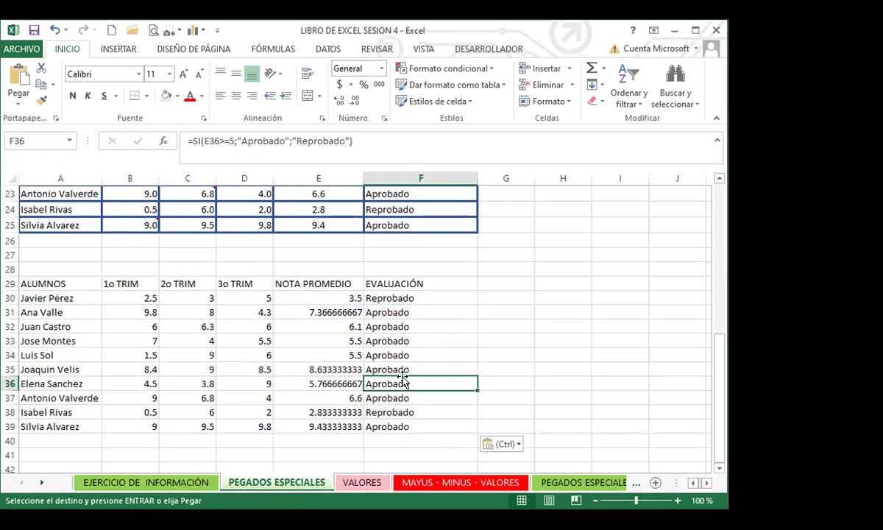
scroll(191, 335, "up", 7)
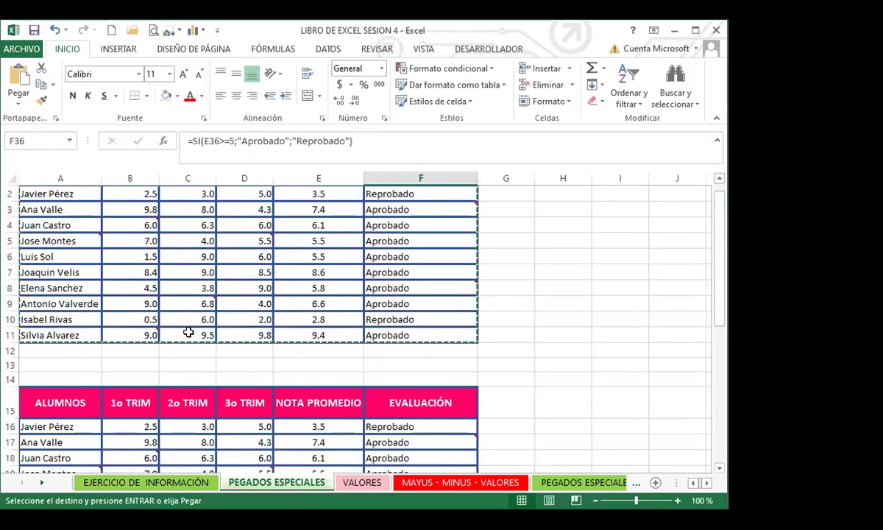
Paste the copied grades table starting at A43 using Pegado especial with the Valores option.
scroll(191, 294, "up", 1)
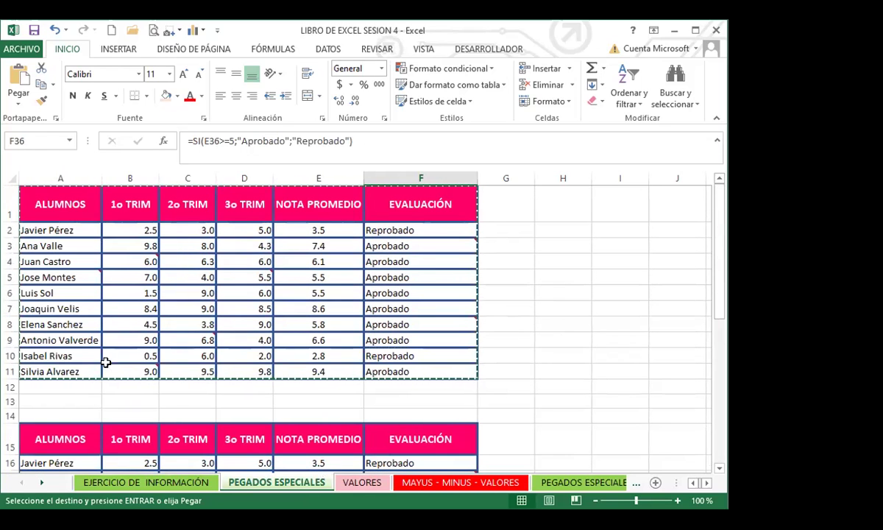
scroll(108, 361, "down", 7)
scroll(44, 401, "down", 5)
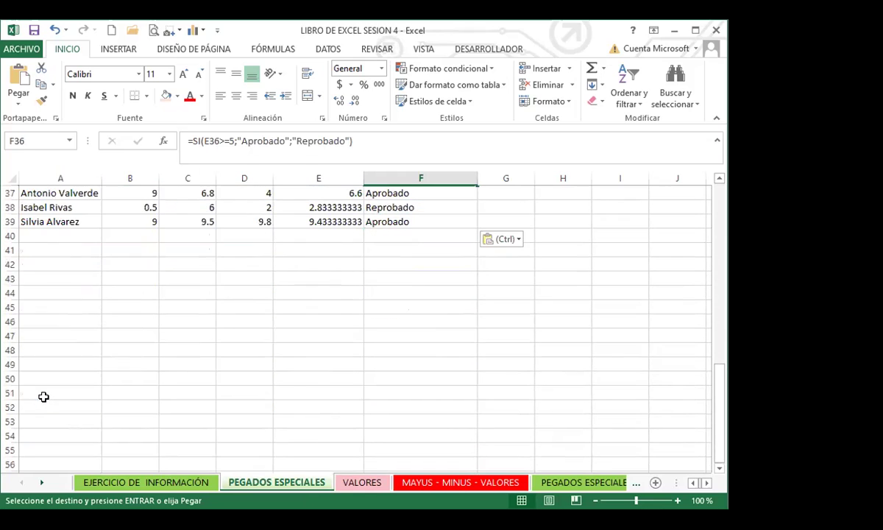
left_click(30, 282)
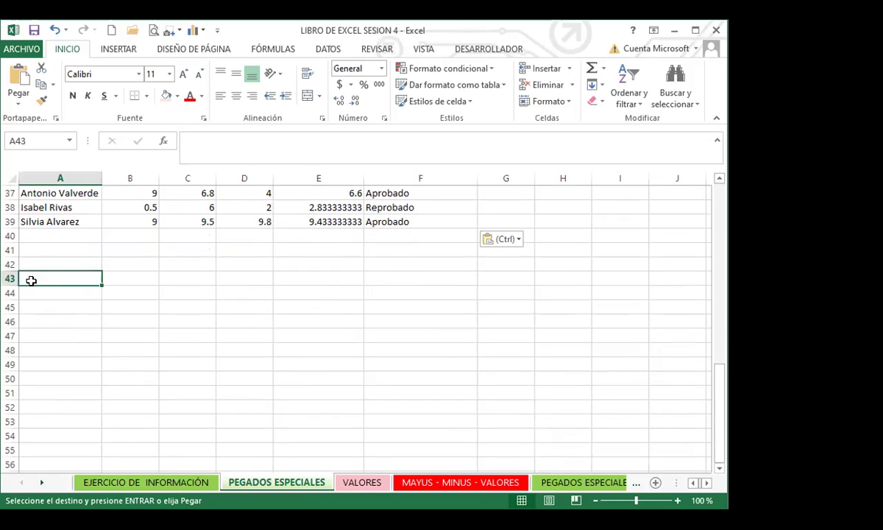
left_click(21, 107)
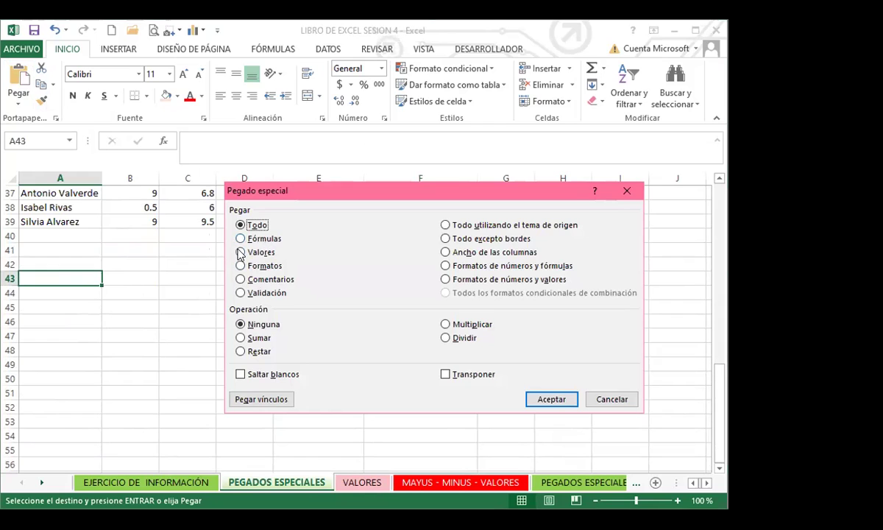
left_click(240, 253)
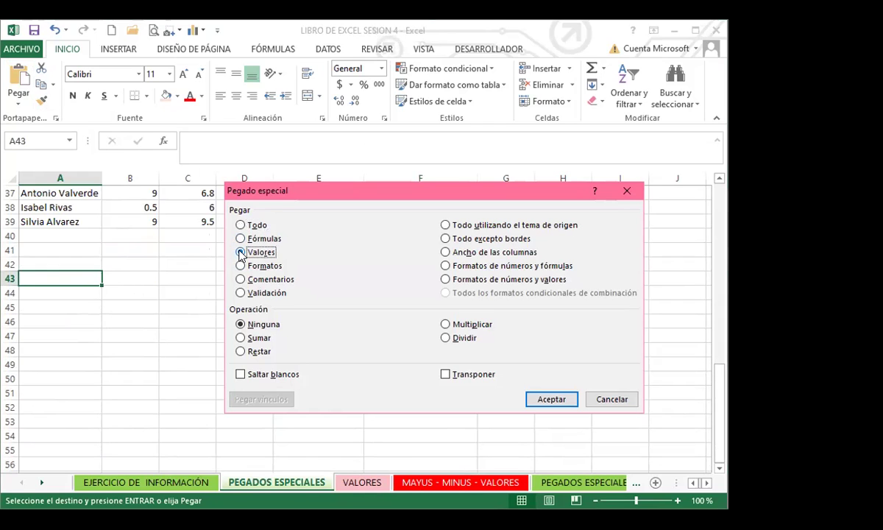
left_click(552, 399)
Review the NOTA PROMEDIO and EVALUACIÓN cells in row 30 of the formulas-only table at A29.
scroll(401, 327, "up", 5)
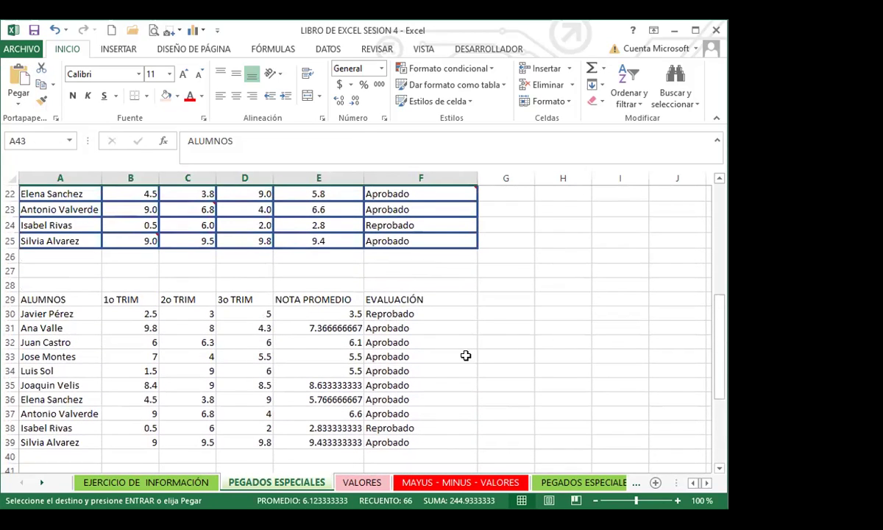
scroll(466, 356, "down", 3)
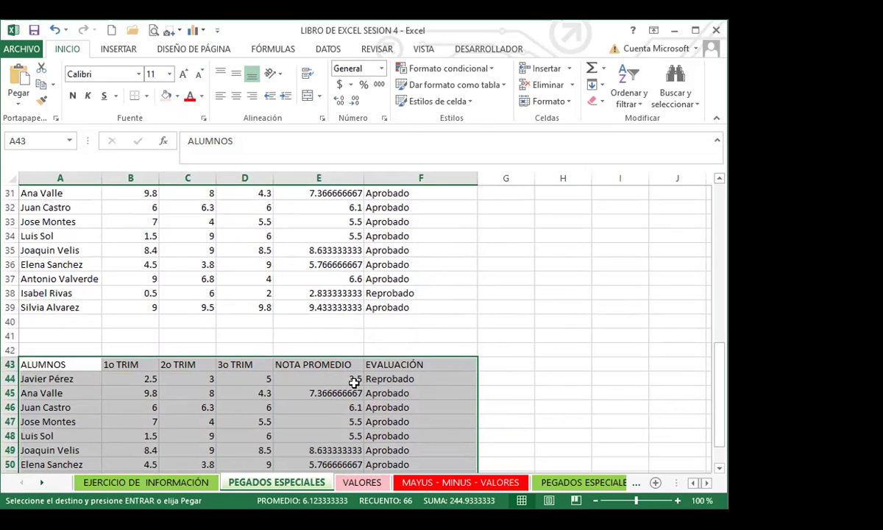
left_click(321, 251)
scroll(329, 260, "up", 2)
left_click(350, 266)
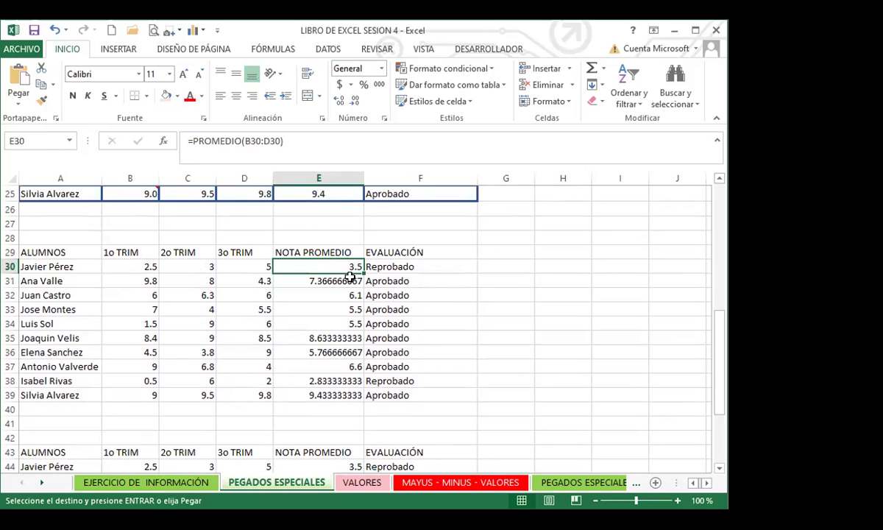
key("Right")
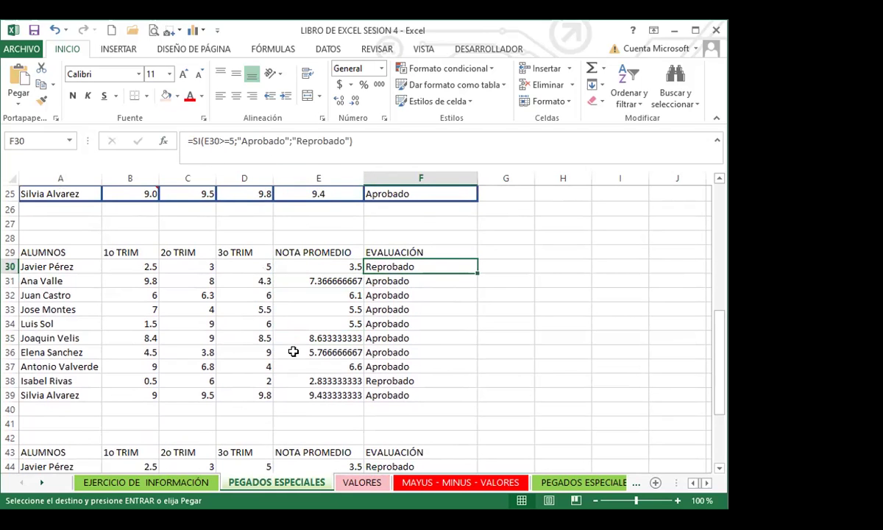
scroll(294, 346, "down", 3)
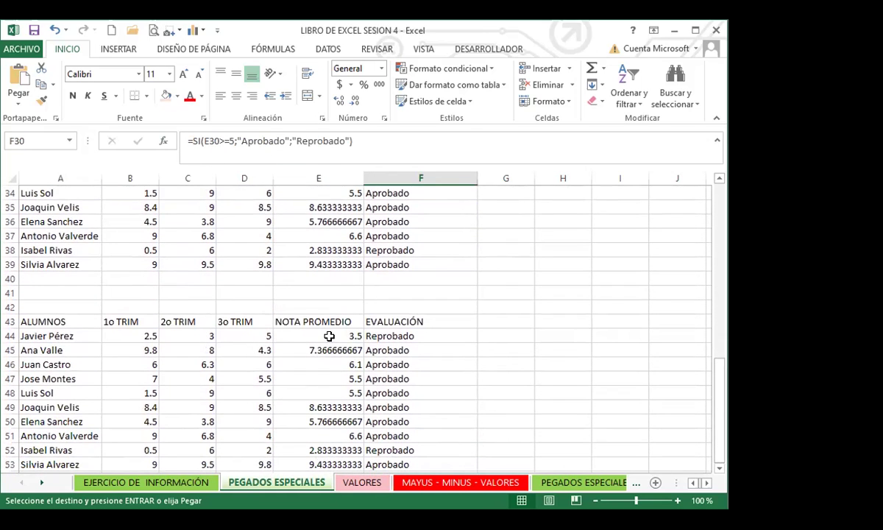
Examine the contents of the NOTA PROMEDIO and EVALUACIÓN cells in the values-only table, from row 44 to row 51.
left_click(329, 336)
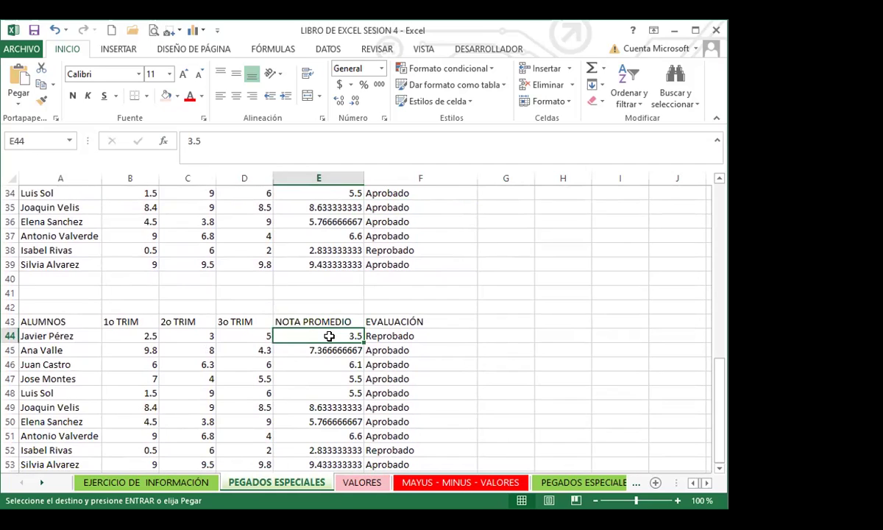
key("Down")
key("Down")
key("Down")
key("Down")
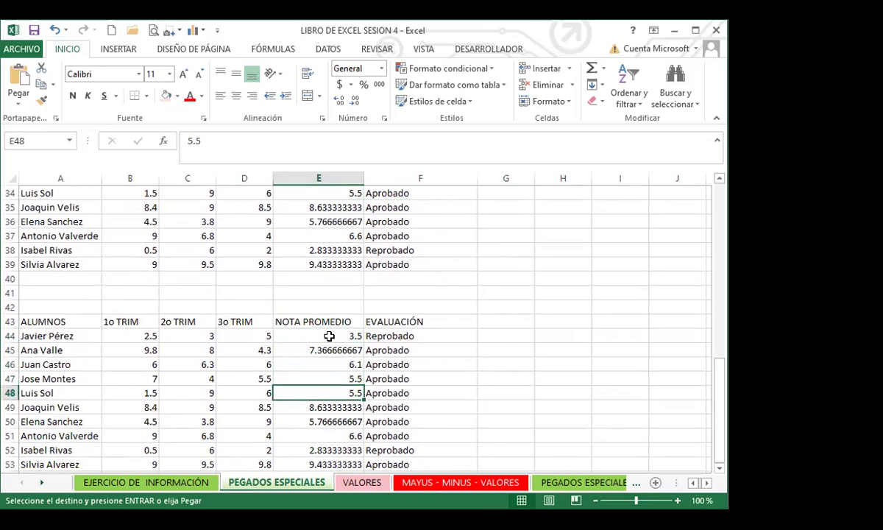
key("Down")
key("Down")
key("Down")
key("Down")
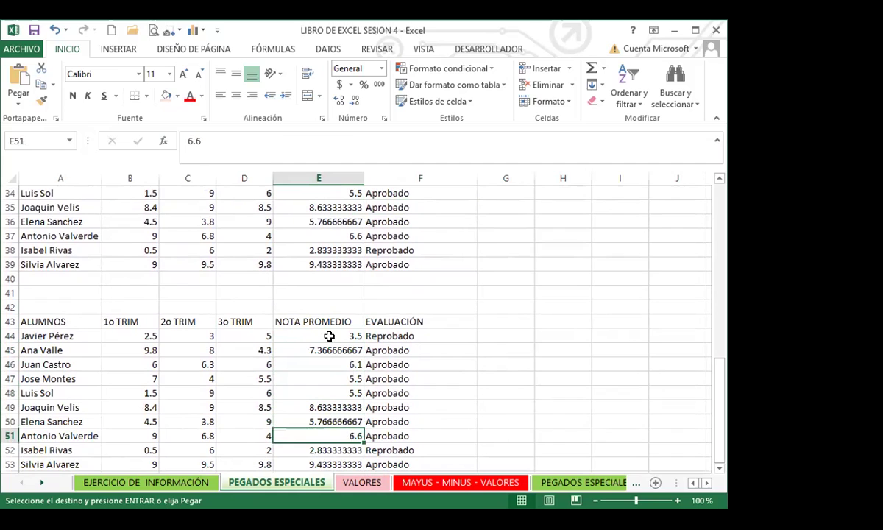
key("Right")
key("Up")
key("Up")
key("Up")
key("Up")
key("Up")
key("Up")
key("Up")
key("Up")
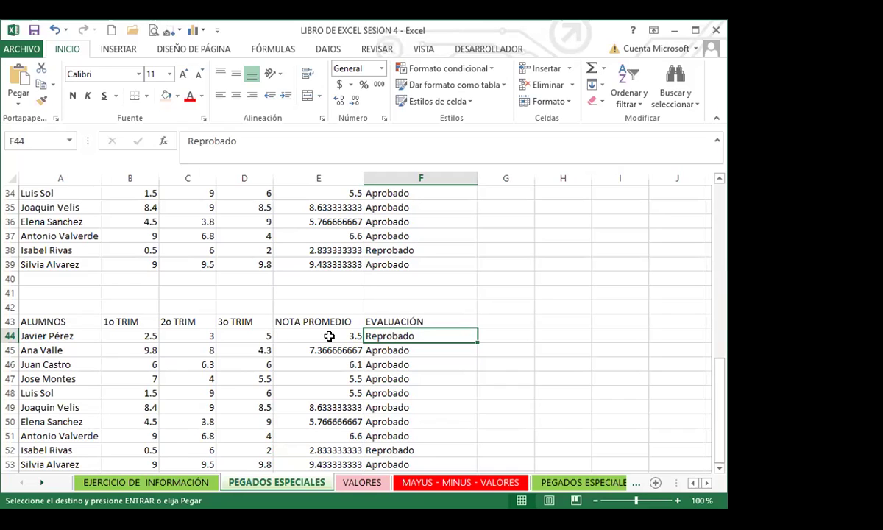
Compare EVALUACIÓN and NOTA PROMEDIO cells in rows 44 to 47 of the values-only table with those in the formulas-only table at A29.
scroll(427, 324, "up", 2)
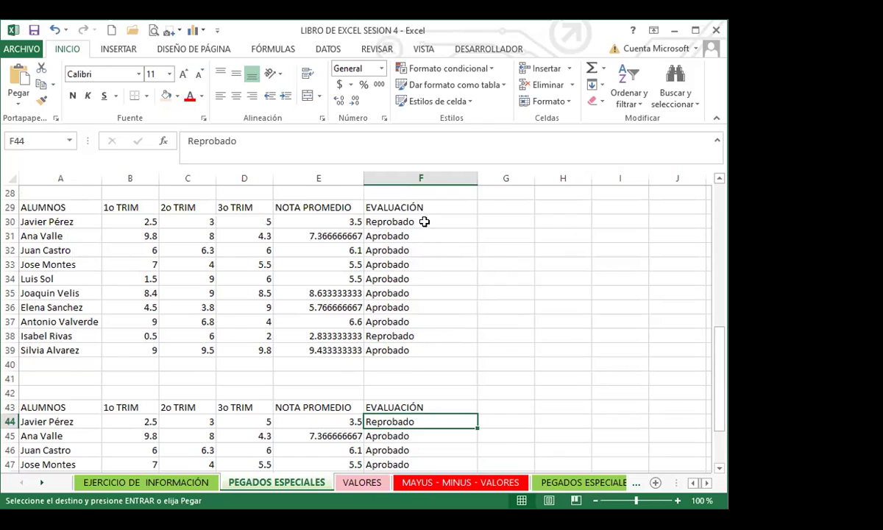
left_click(400, 221)
left_click(431, 421)
key("Down")
key("Down")
key("Down")
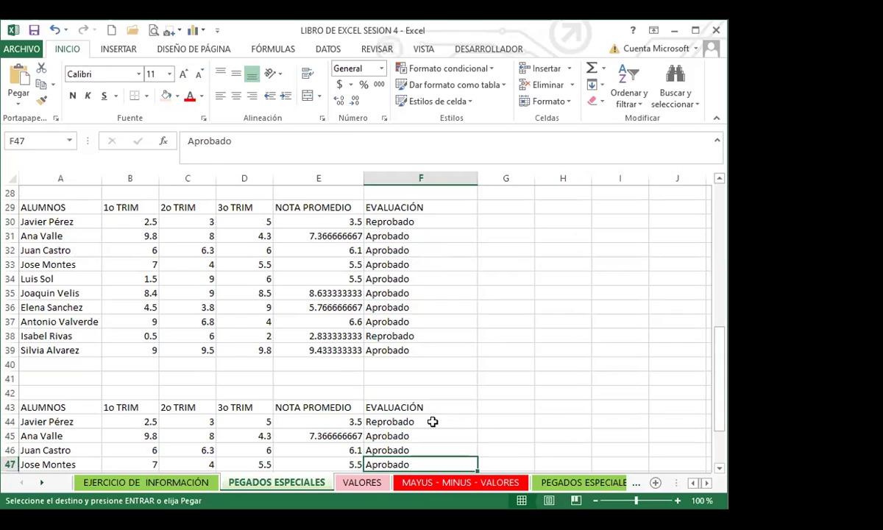
left_click(350, 421)
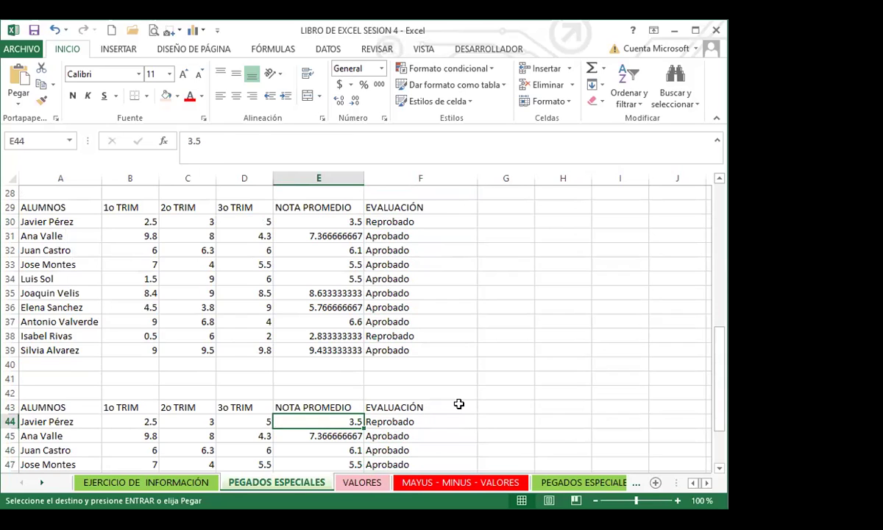
key("Down")
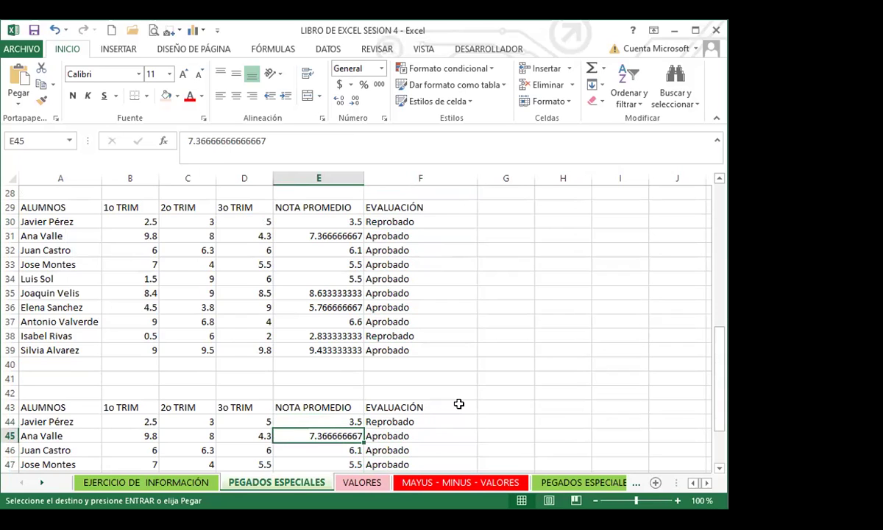
key("Down")
key("Down")
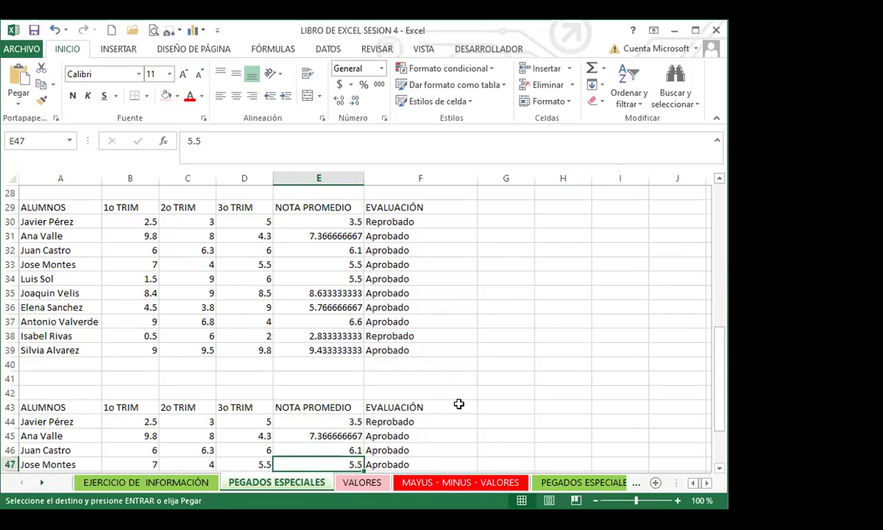
left_click_drag(288, 294, 294, 278)
key("ctrl+v")
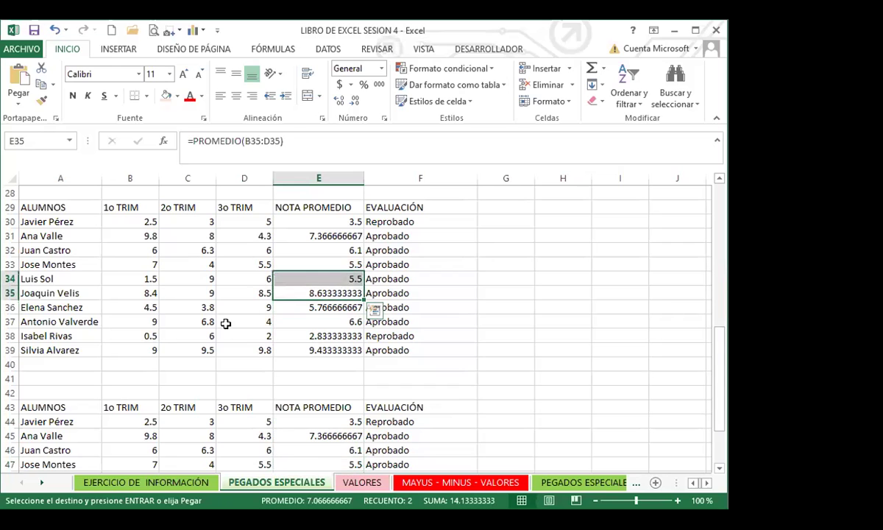
Paste the copied grades table starting at A57 using Pegado especial with the Formatos option.
scroll(226, 323, "up", 7)
scroll(232, 306, "down", 2)
scroll(234, 309, "up", 2)
scroll(287, 294, "down", 3)
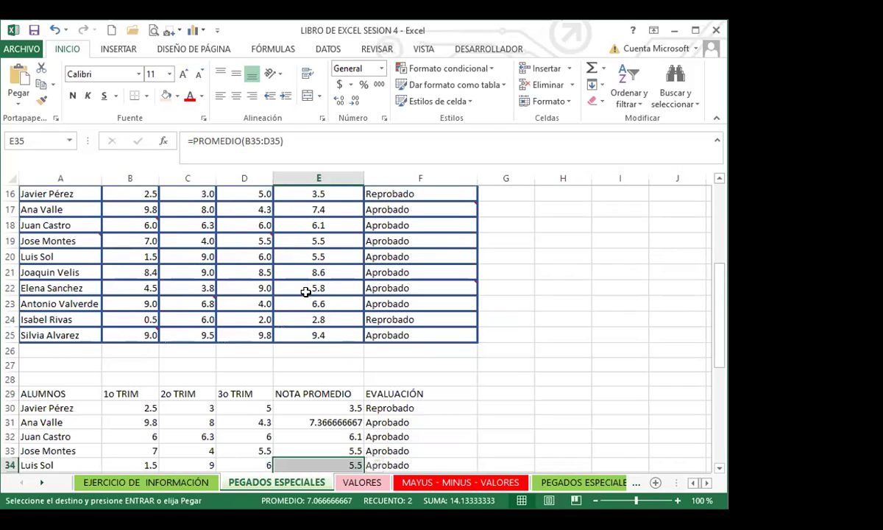
scroll(298, 295, "down", 3)
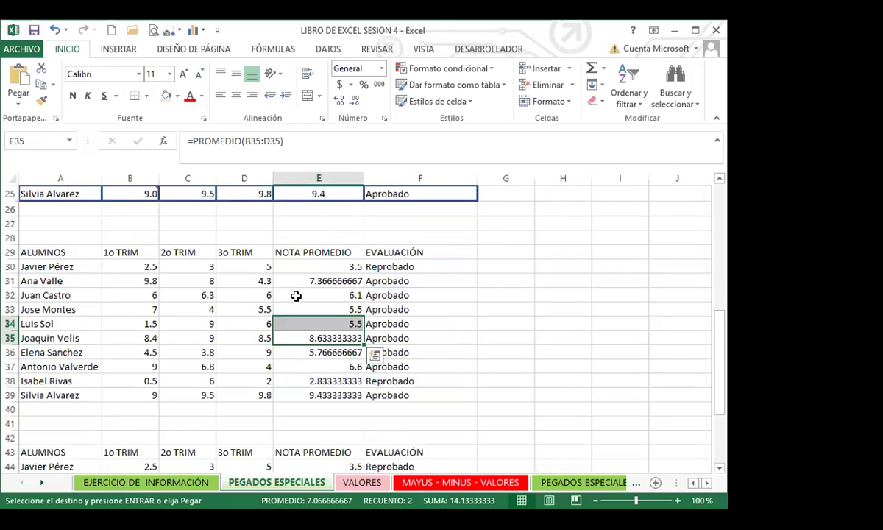
scroll(297, 295, "down", 1)
scroll(256, 369, "down", 2)
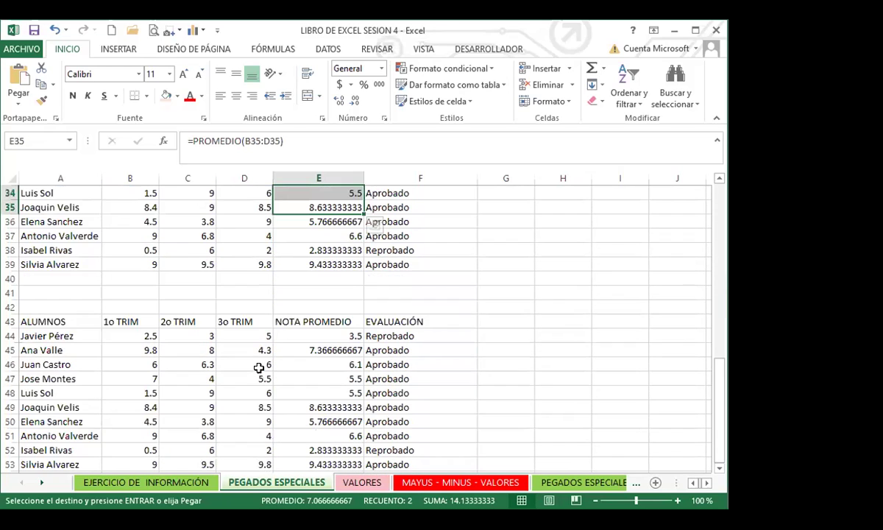
scroll(259, 368, "down", 4)
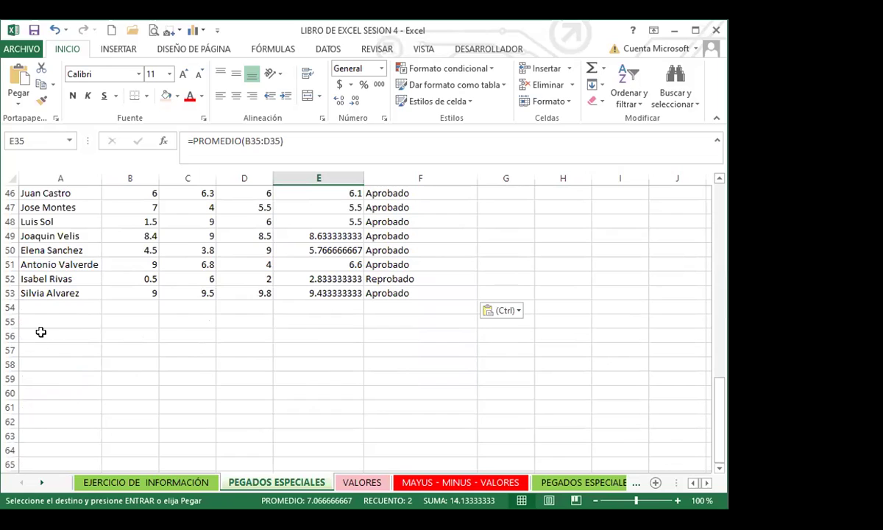
left_click(43, 349)
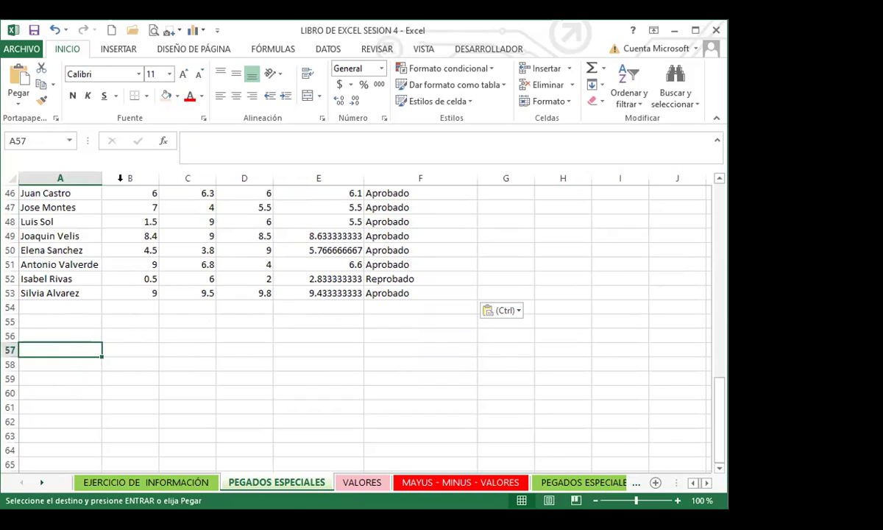
left_click(12, 107)
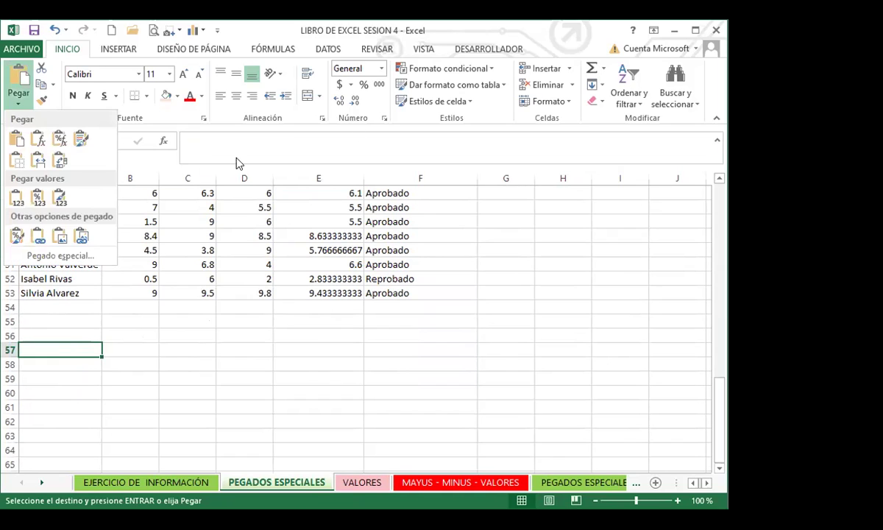
left_click(72, 255)
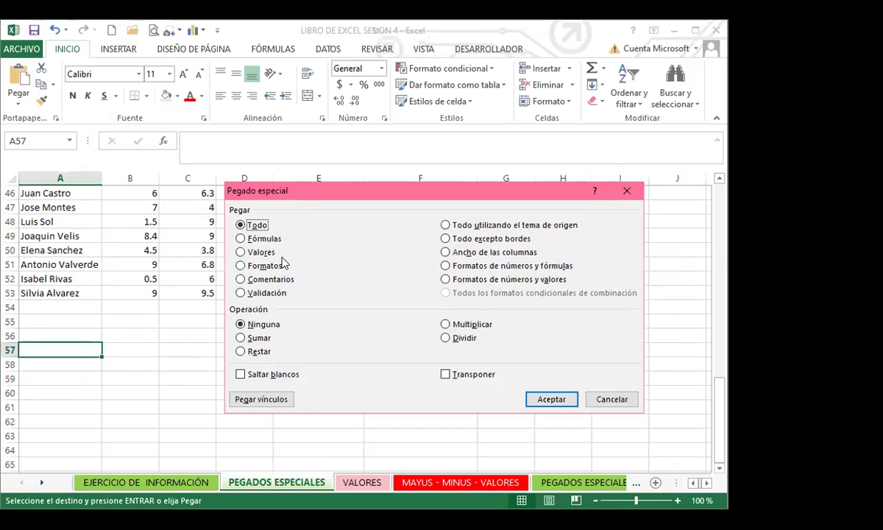
left_click(241, 264)
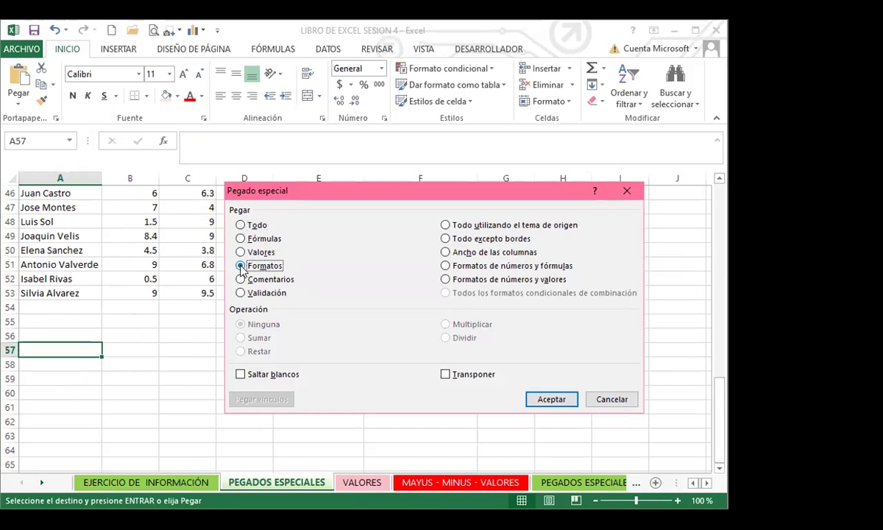
left_click(557, 401)
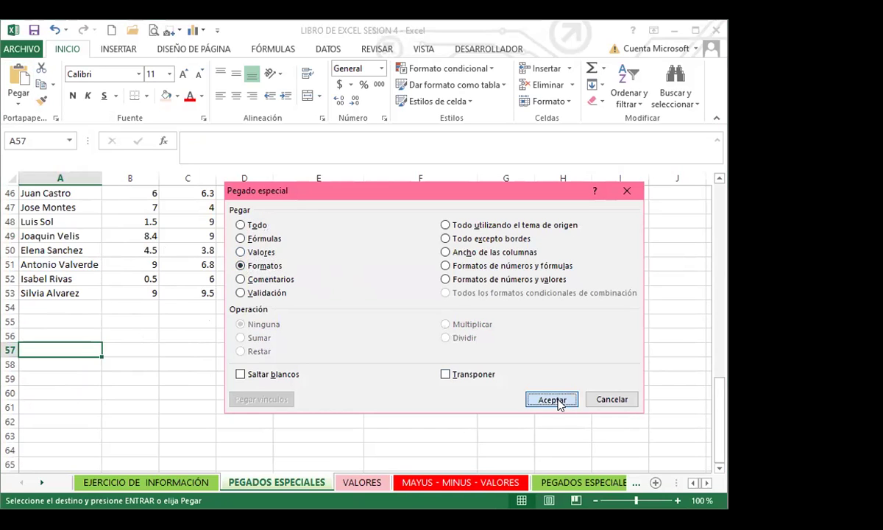
scroll(343, 394, "down", 3)
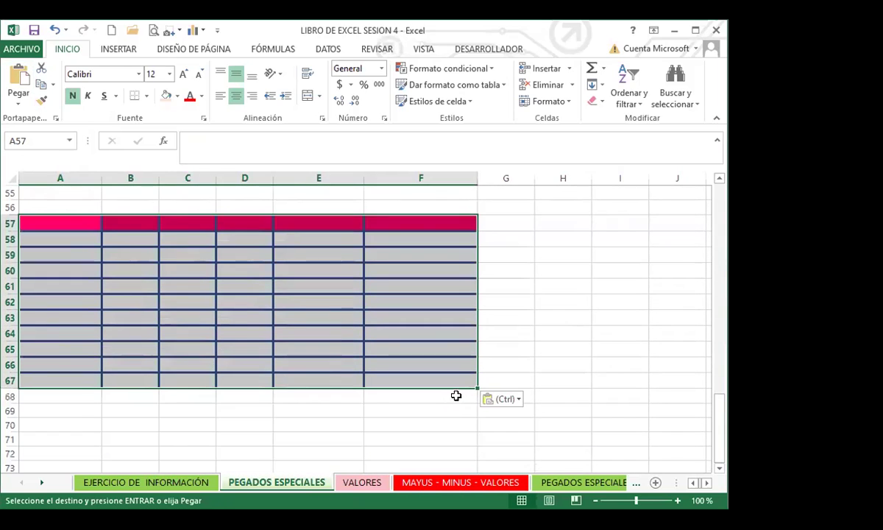
End the copy mode and compare the original table's formatting, including the NOTA PROMEDIO header in E1, with the formats-only table at A57.
scroll(455, 392, "up", 18)
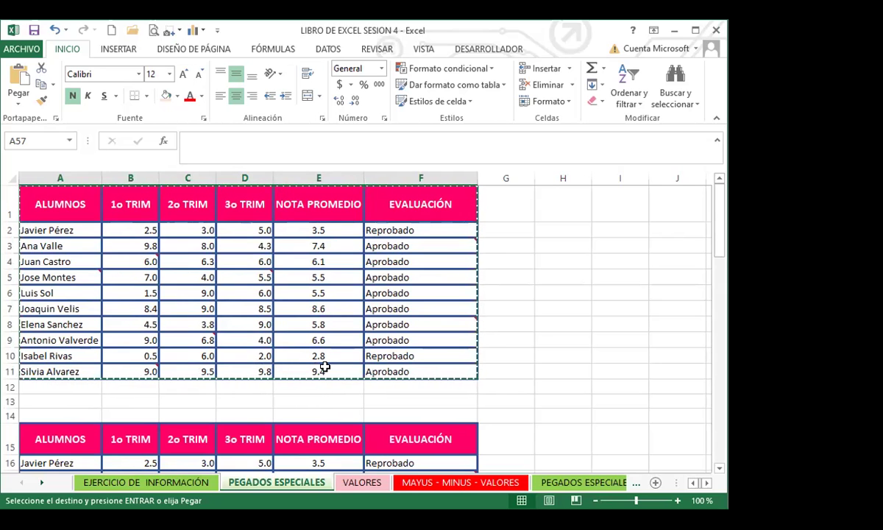
key("Return")
scroll(326, 366, "up", 9)
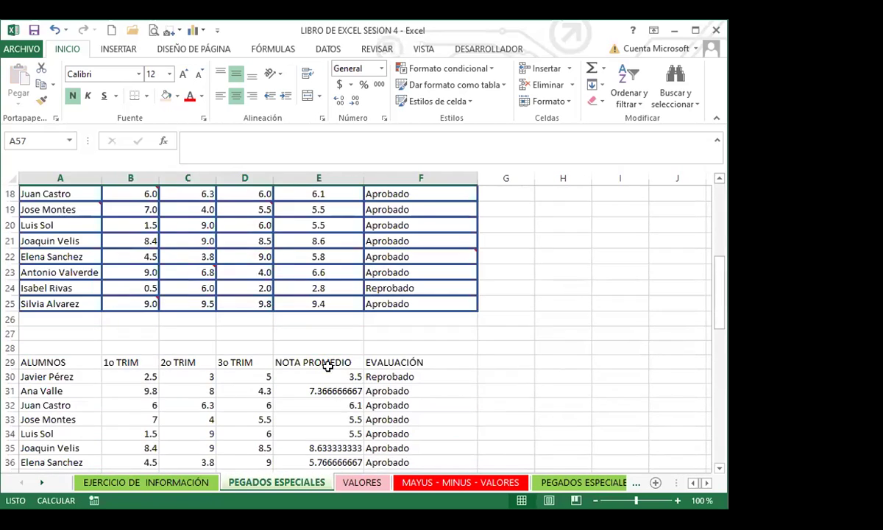
scroll(328, 365, "up", 6)
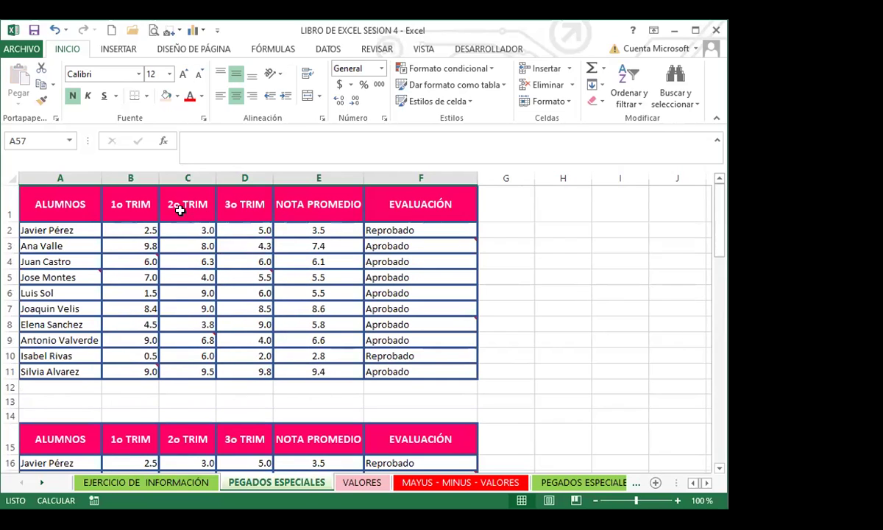
left_click(312, 211)
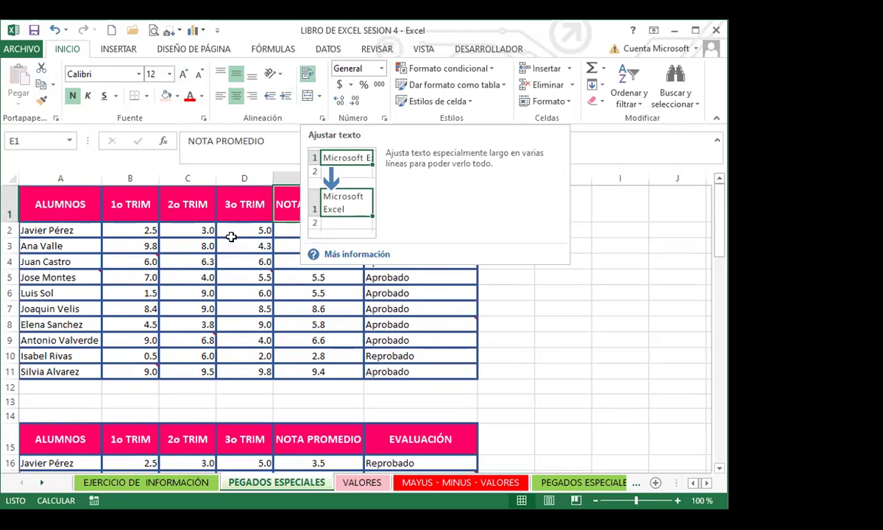
scroll(261, 341, "down", 8)
scroll(261, 341, "down", 9)
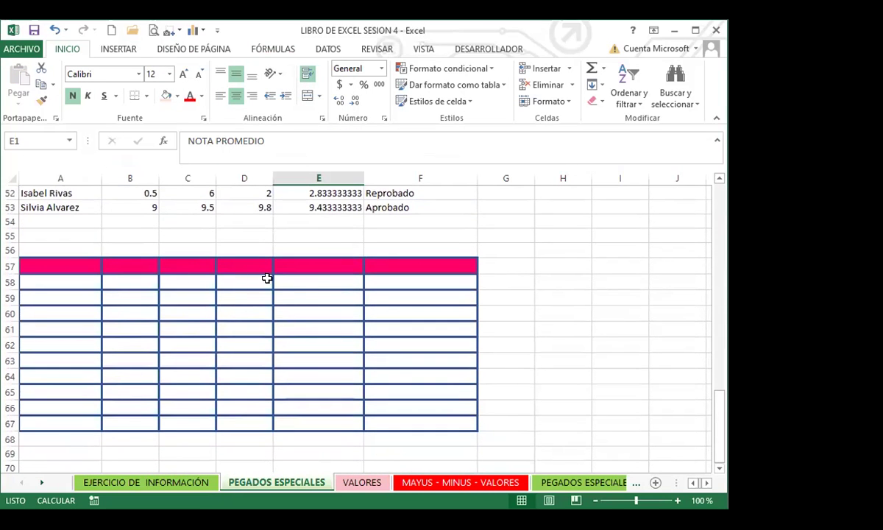
Compare the font size, bold, alignment and text-wrap settings of header cell E57 with those of the blank cell E55.
left_click(294, 265)
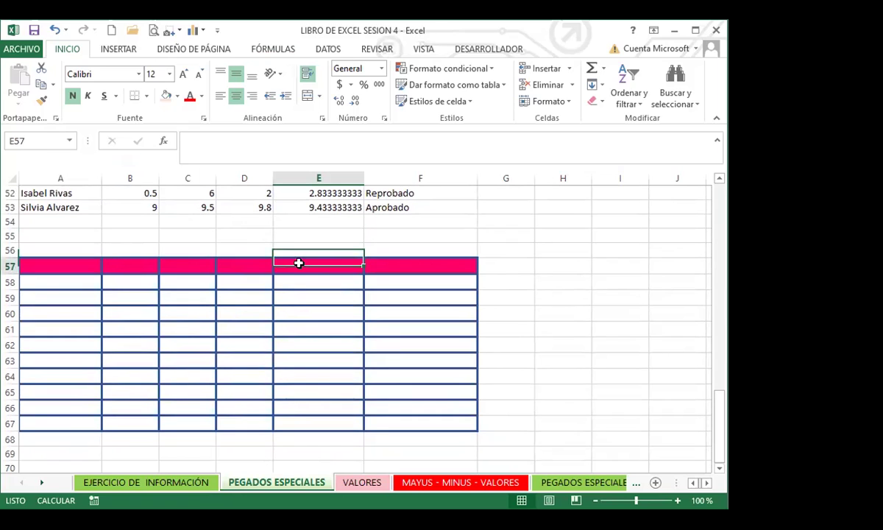
left_click(304, 234)
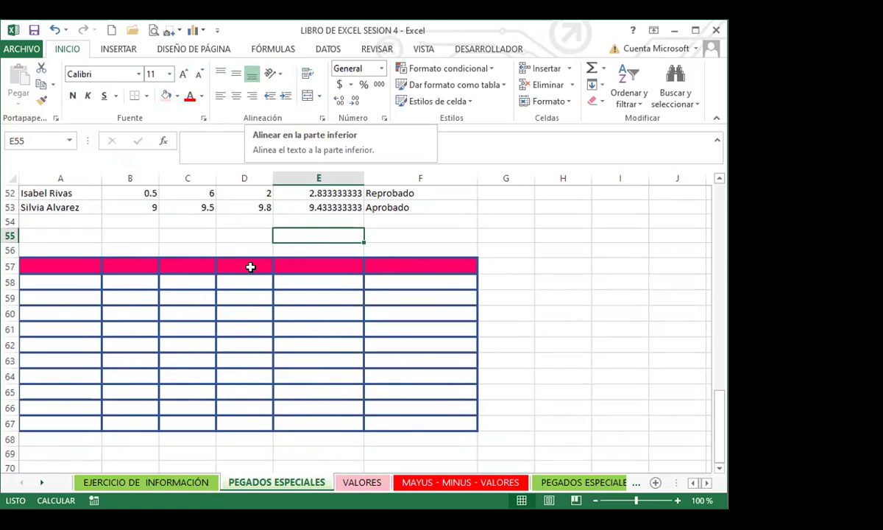
left_click(311, 264)
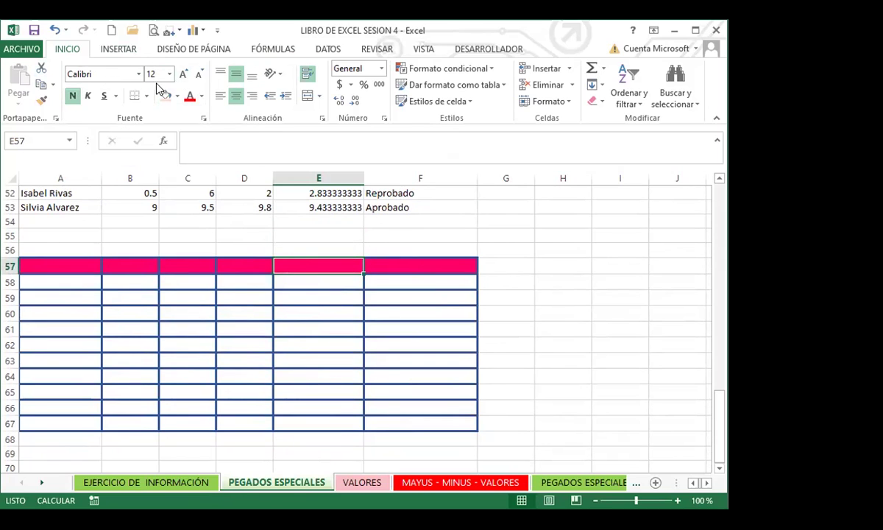
left_click(232, 72)
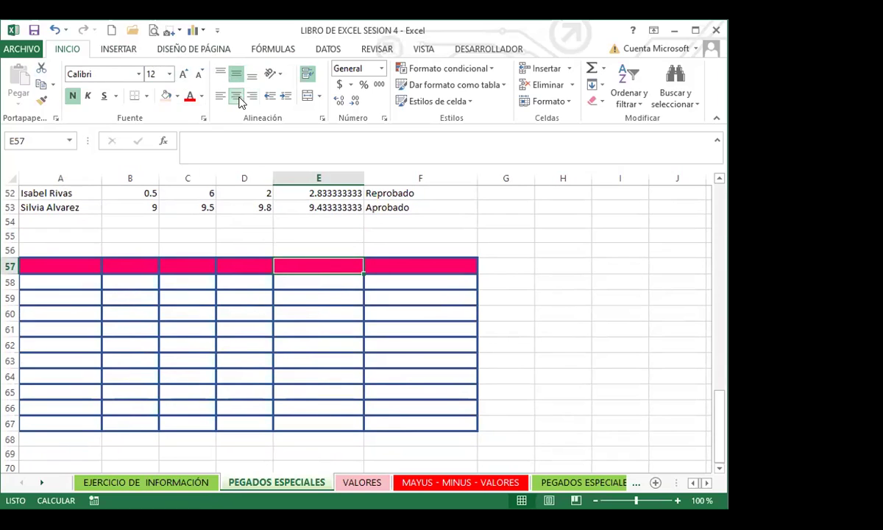
left_click(237, 97)
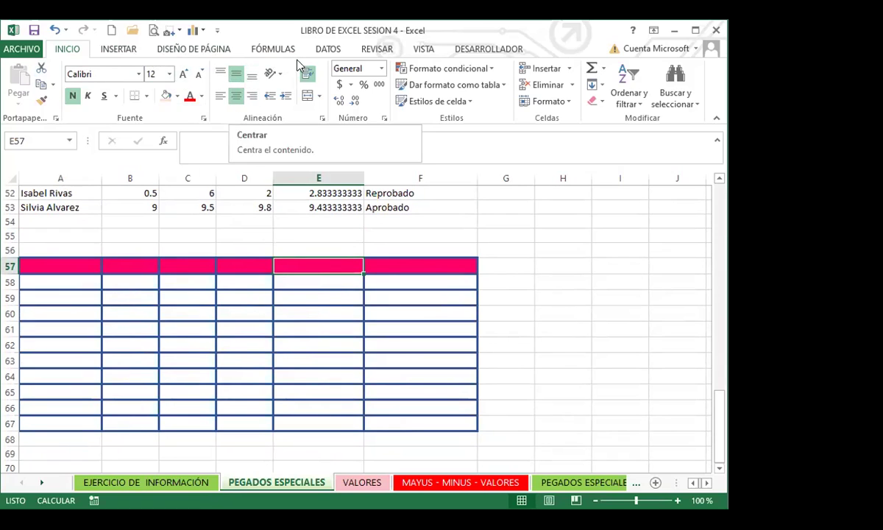
left_click(307, 76)
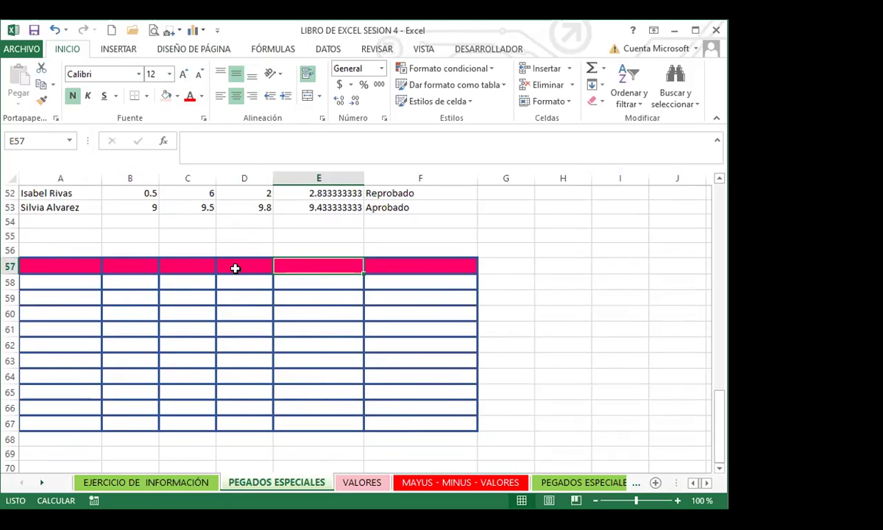
Fill in the header row of the formats-only table with PROMEDIO in E57 and TRIM in D57.
type("PROMEDIOP")
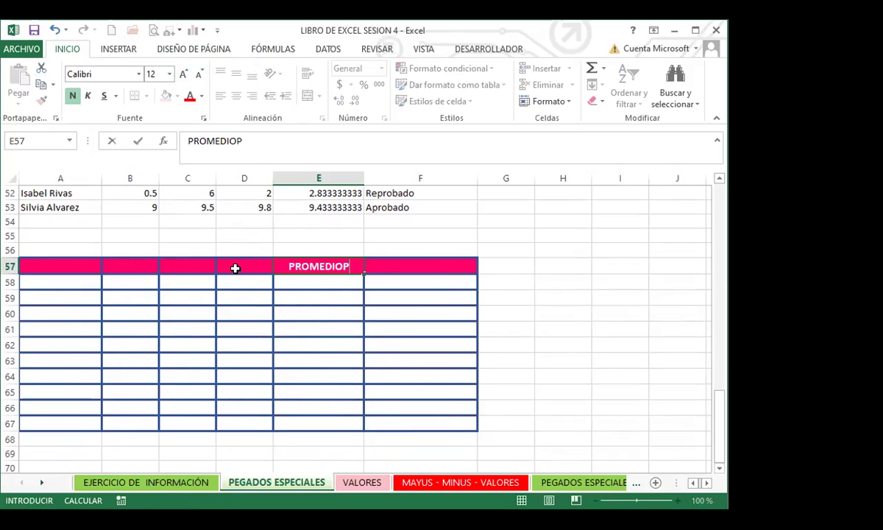
key("BackSpace")
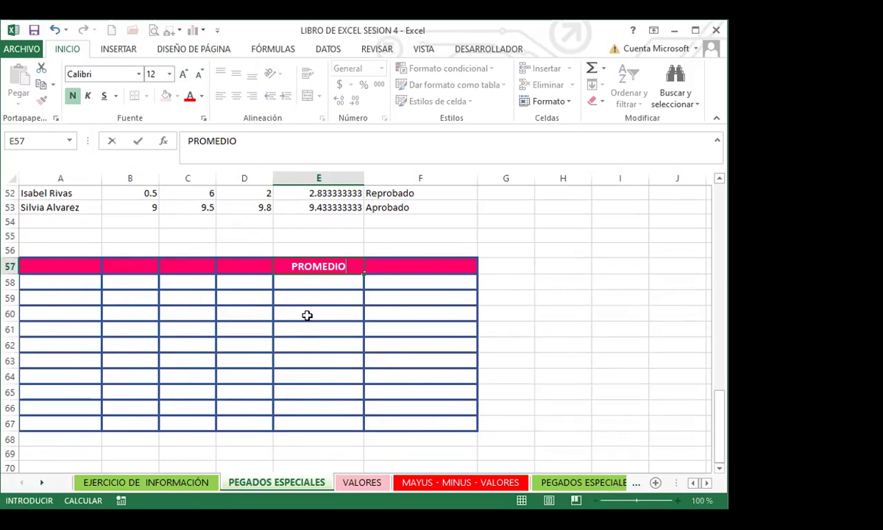
left_click(306, 302)
left_click(232, 266)
scroll(241, 281, "up", 5)
scroll(253, 337, "down", 5)
scroll(243, 361, "up", 1)
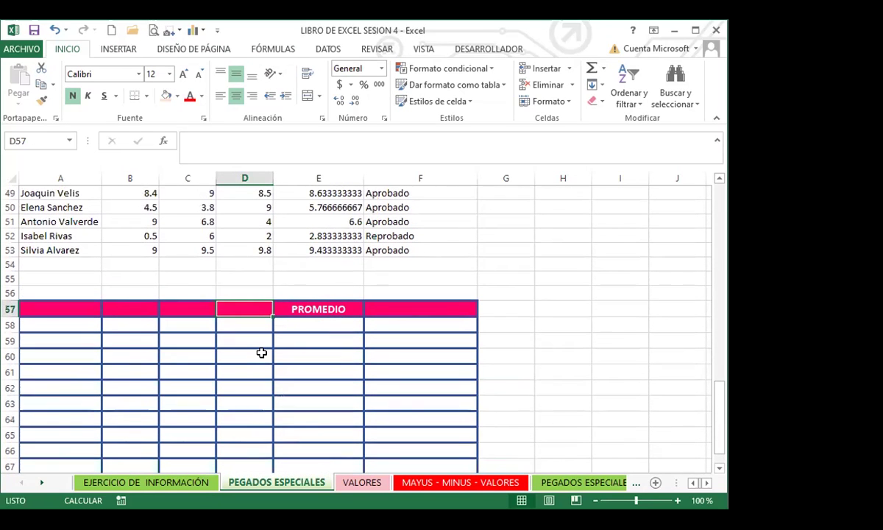
type("TRO")
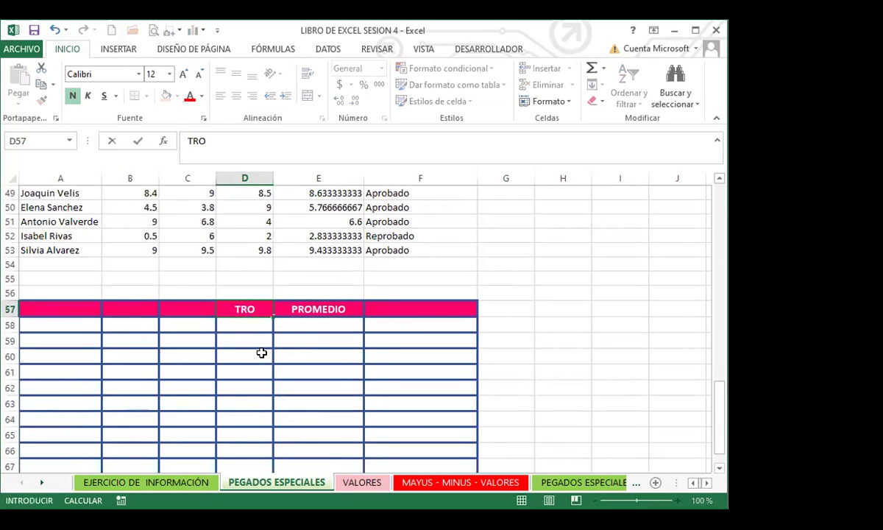
key("BackSpace")
type("IM")
left_click(249, 355)
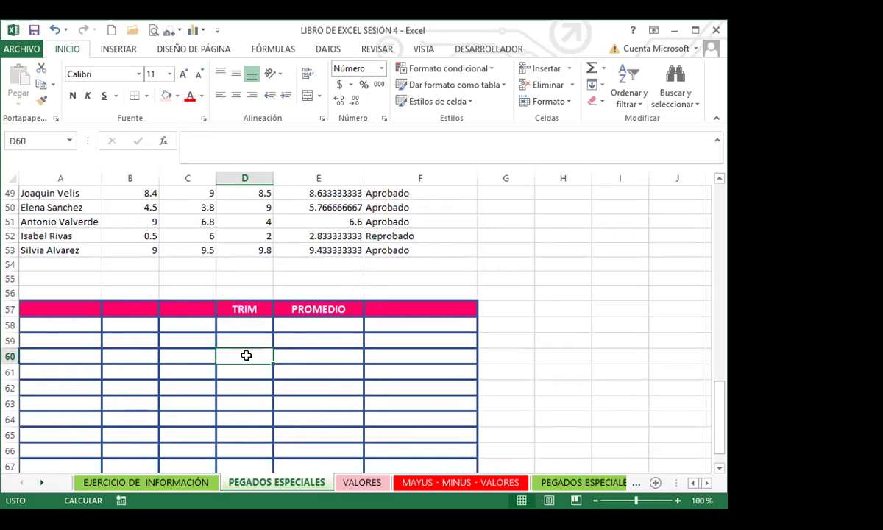
Check student cell A6 in the original table, and enter a student's first name in A58 of the formats-only table.
left_click(41, 326)
scroll(43, 327, "up", 4)
scroll(44, 328, "up", 12)
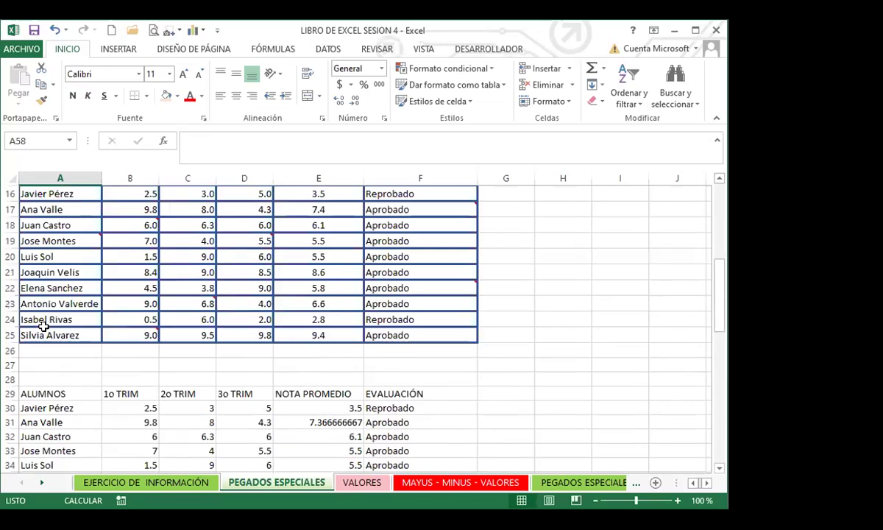
left_click(67, 290)
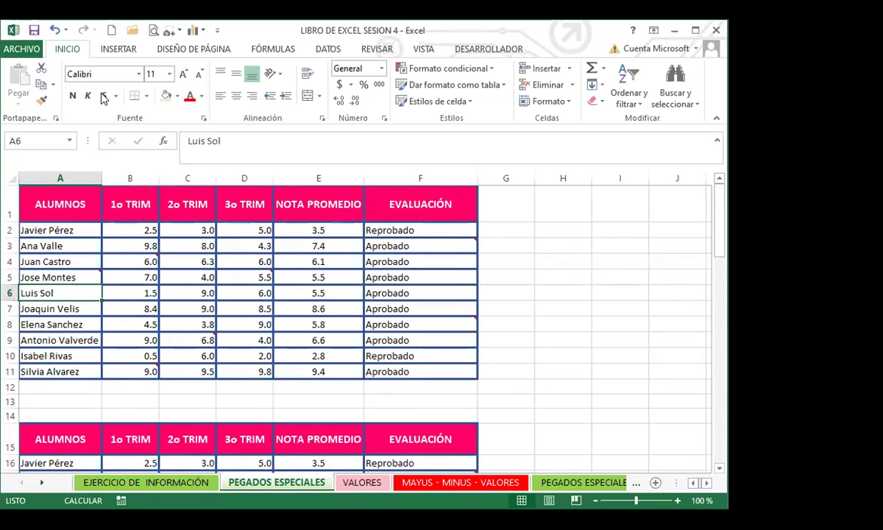
scroll(55, 328, "down", 11)
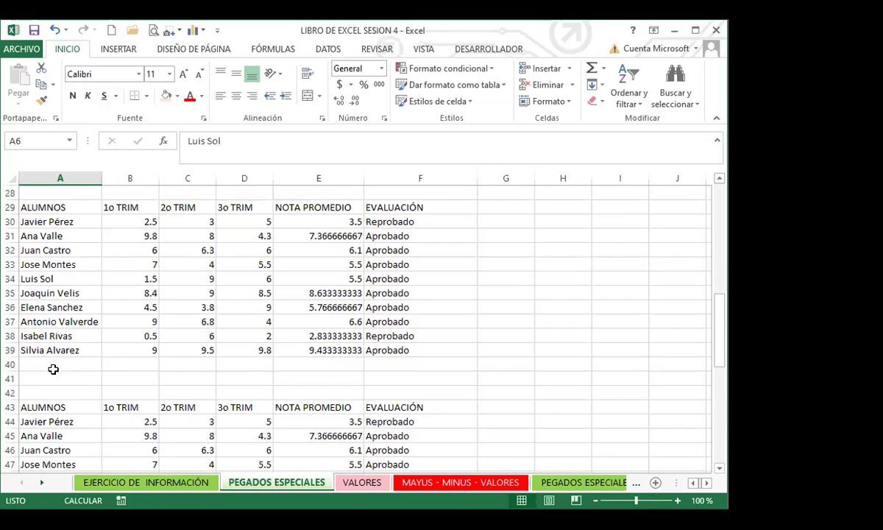
scroll(55, 370, "down", 3)
left_click(77, 410)
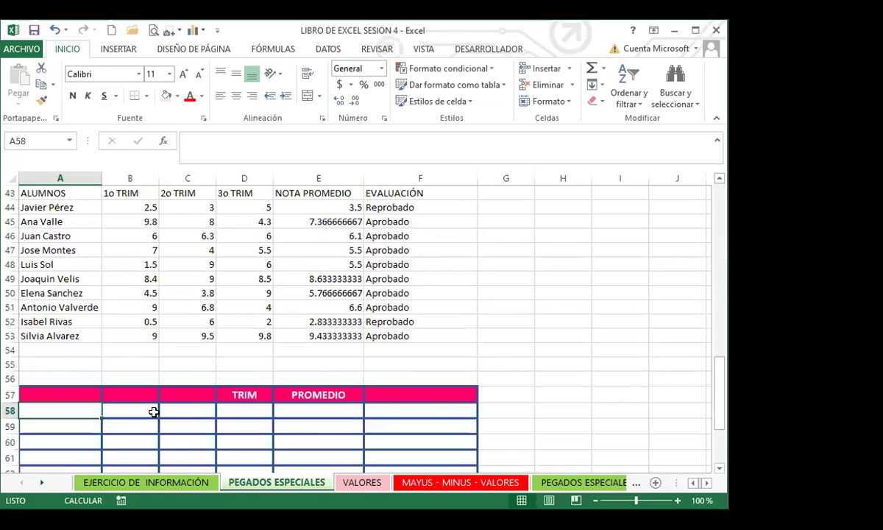
type("VANESS")
key("BackSpace")
key("BackSpace")
key("BackSpace")
type("nessa")
key("Return")
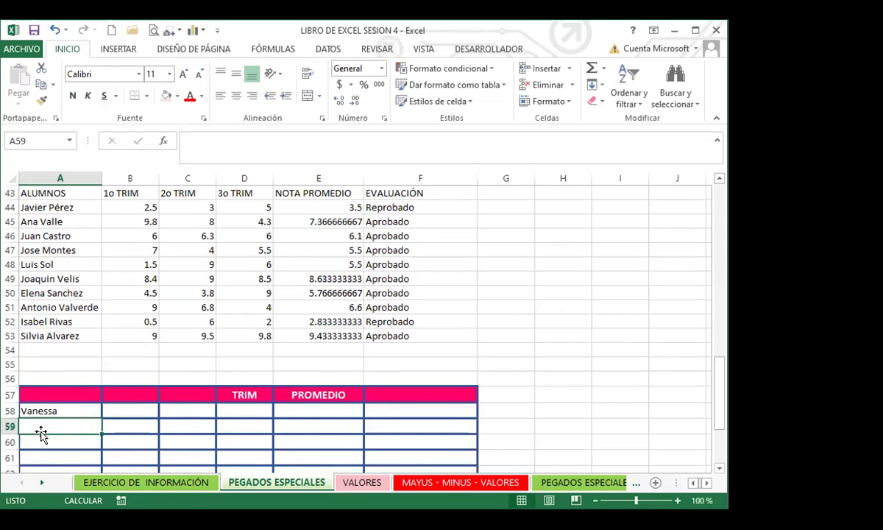
Check the formatting of the name in A58 and select the whole formats-only table, A57:F67.
left_click(71, 410)
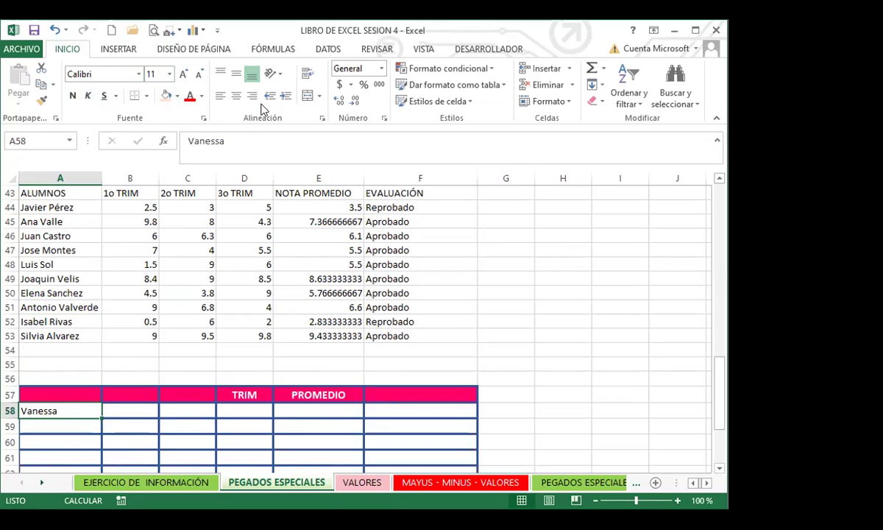
scroll(335, 371, "up", 1)
scroll(263, 384, "down", 3)
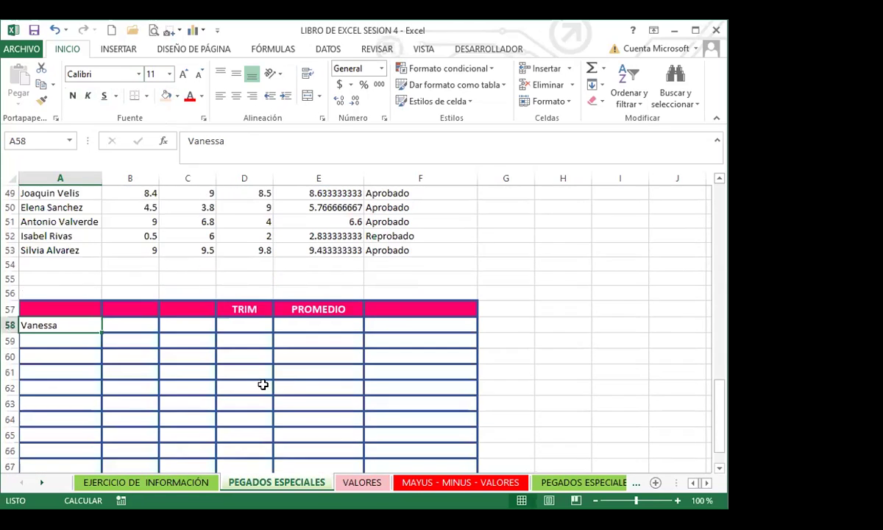
scroll(263, 384, "down", 1)
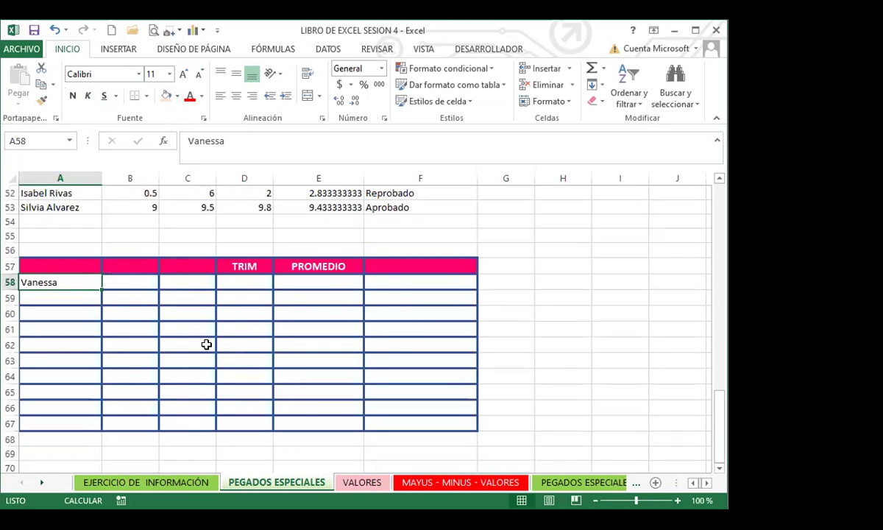
left_click_drag(70, 265, 412, 423)
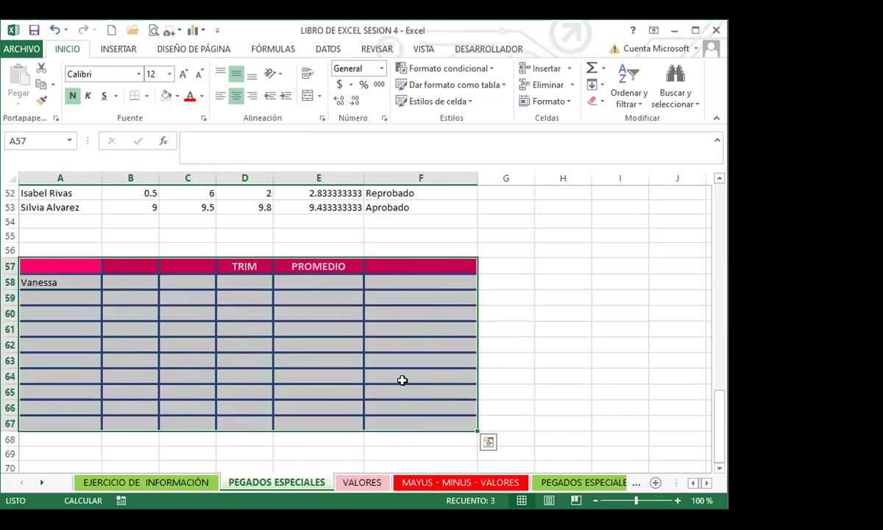
Copy the formatted EXCEL BÁSICO I design, A1:H22, from the CREACION DE FORMATO (2) sheet.
key("ctrl+Page_Down")
key("ctrl+Page_Down")
key("ctrl+Page_Down")
key("ctrl+Page_Down")
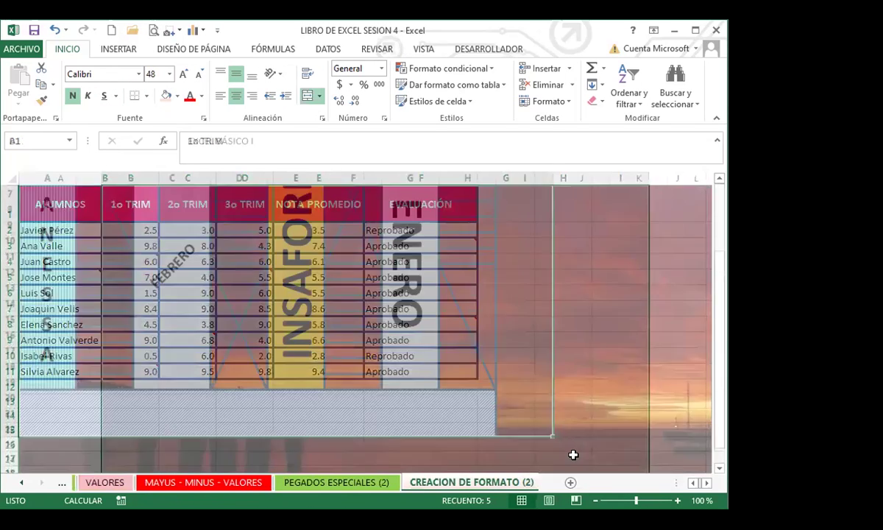
scroll(141, 325, "up", 2)
left_click_drag(39, 190, 508, 479)
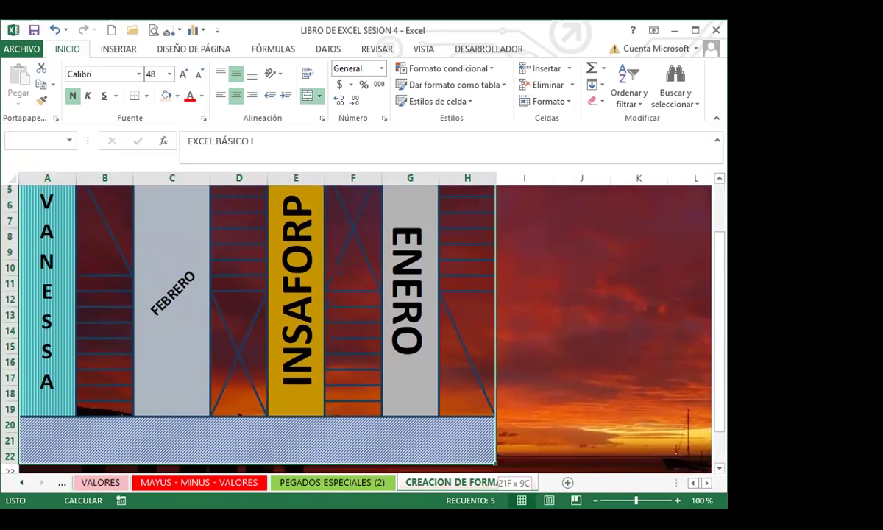
left_click_drag(443, 432, 442, 431)
scroll(260, 371, "down", 1)
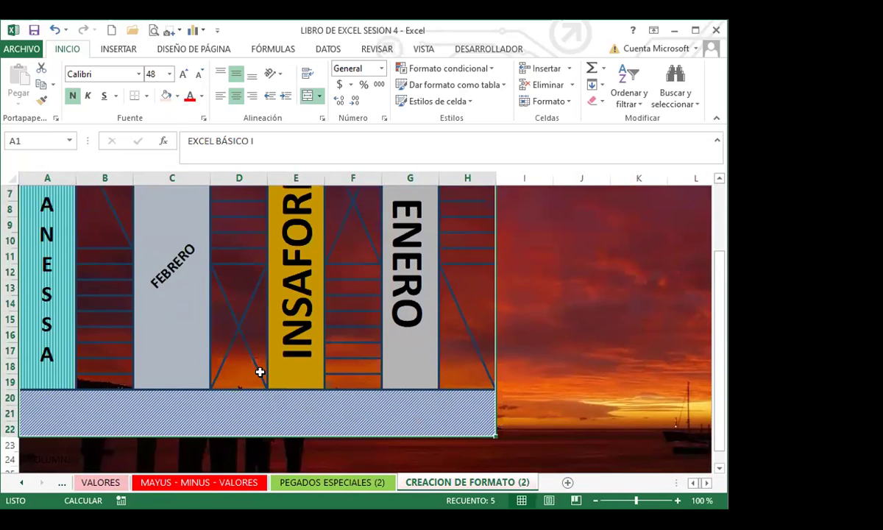
left_click(42, 84)
scroll(27, 191, "up", 2)
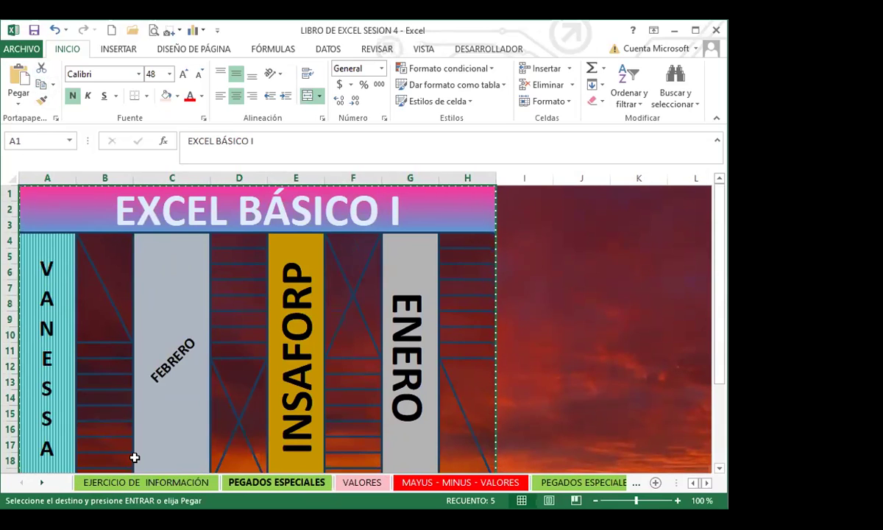
Paste the copied design at A70 of the PEGADOS ESPECIALES sheet using Pegado especial with the Formatos option.
scroll(65, 410, "down", 20)
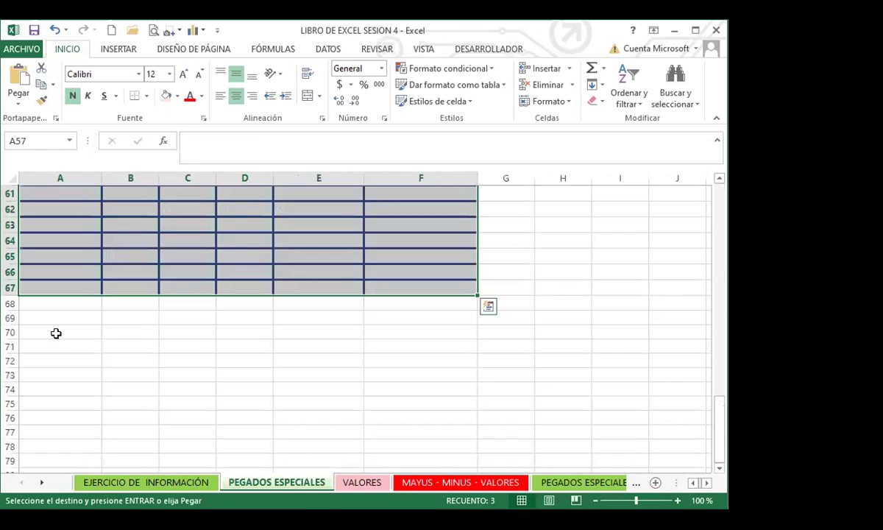
left_click(55, 333)
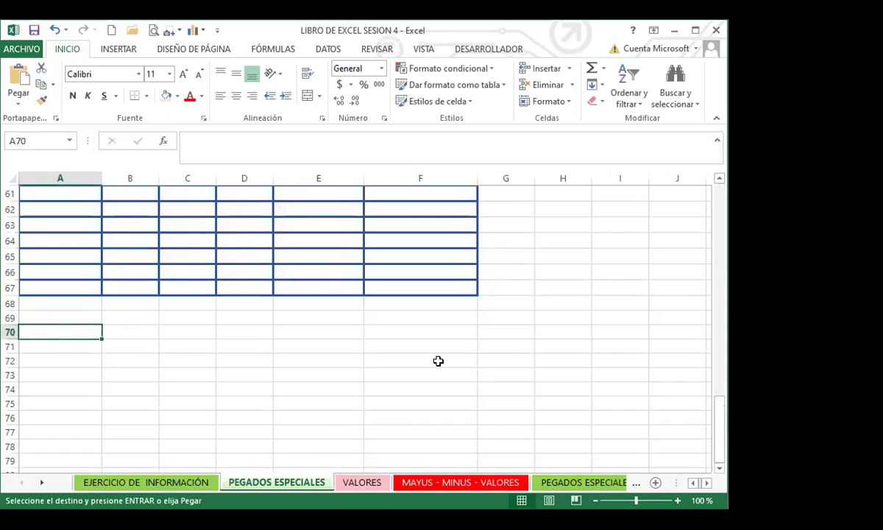
left_click(19, 105)
left_click(33, 258)
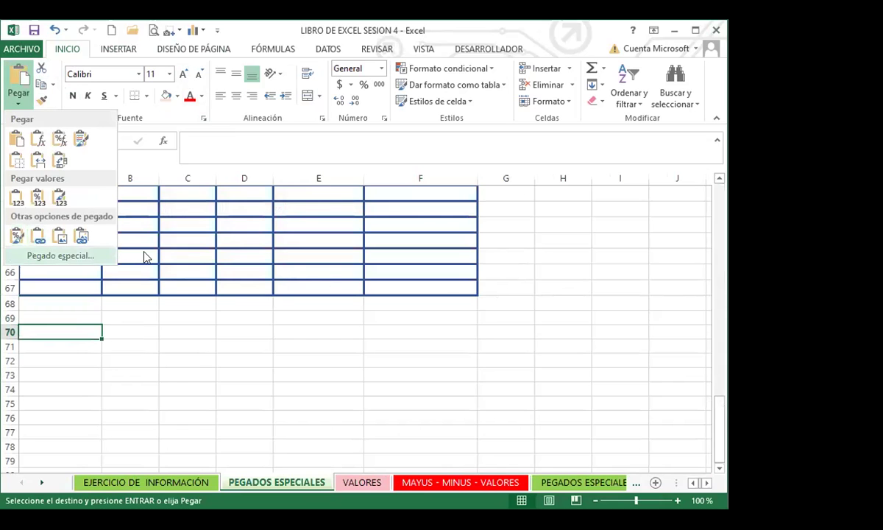
left_click(246, 266)
left_click(552, 400)
scroll(474, 375, "down", 3)
scroll(472, 394, "down", 2)
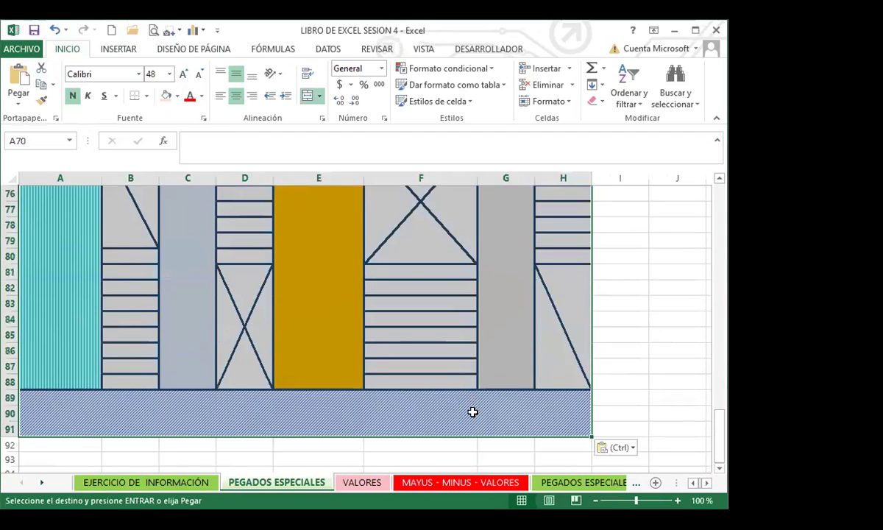
Enter octubre in the orange merged cell E73 of the pasted format.
scroll(465, 413, "up", 5)
left_click(312, 402)
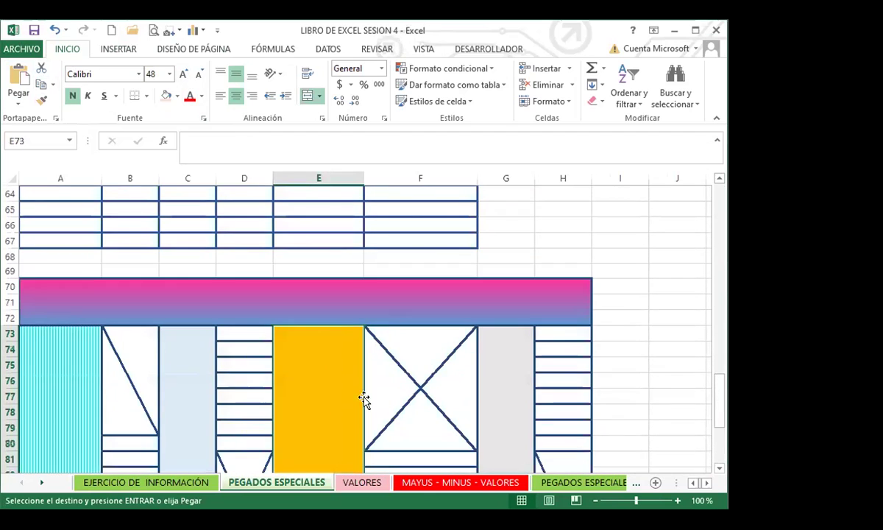
scroll(323, 387, "down", 2)
type("octubre")
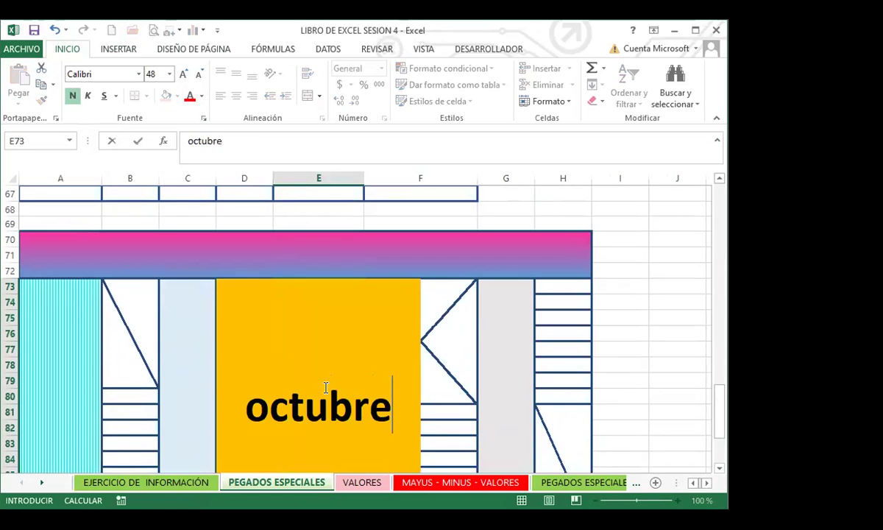
key("Return")
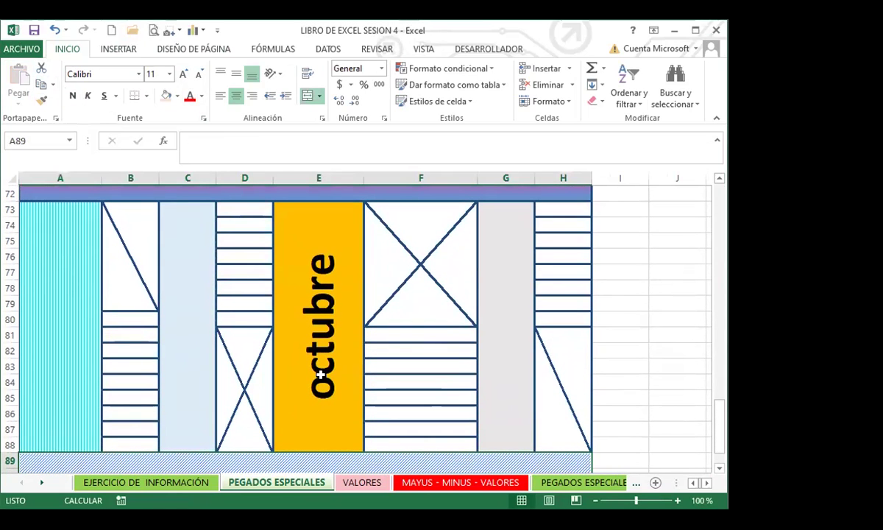
Enter DICIEMBRE in the light blue merged cell C73 of the pasted format.
left_click(173, 317)
type("dici")
key("BackSpace")
key("BackSpace")
type("DICIEMBRE")
key("Return")
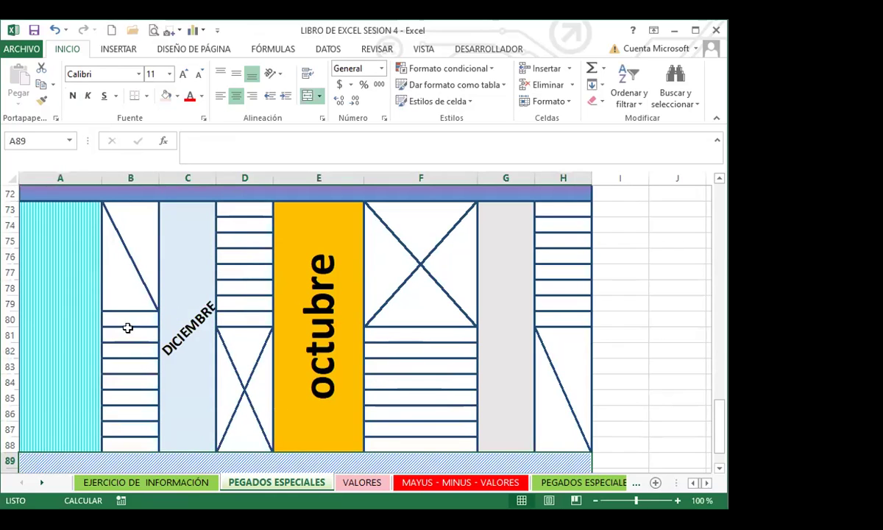
Enter INSAFORP in the turquoise striped merged cell A73.
left_click(61, 324)
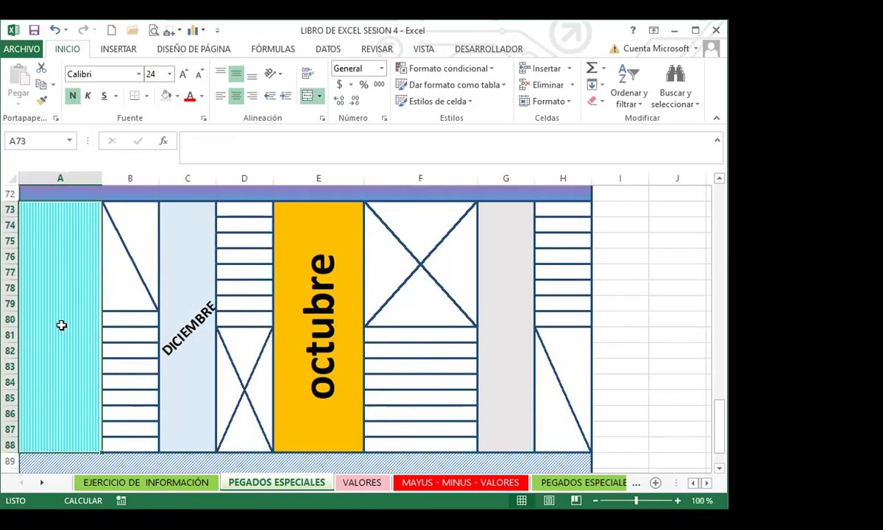
type("INSAFORP")
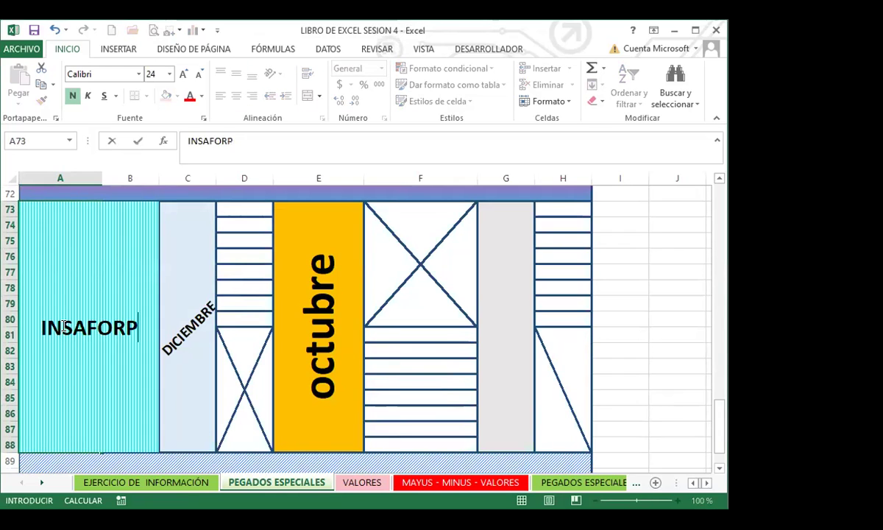
Enter INSAFORP in the merged cyan cell A73 of the pasted layout.
key("Return")
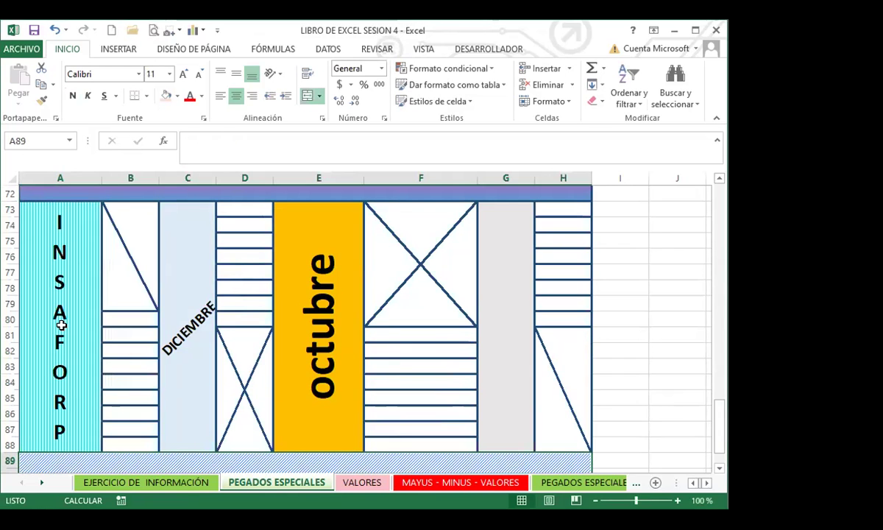
scroll(242, 346, "up", 4)
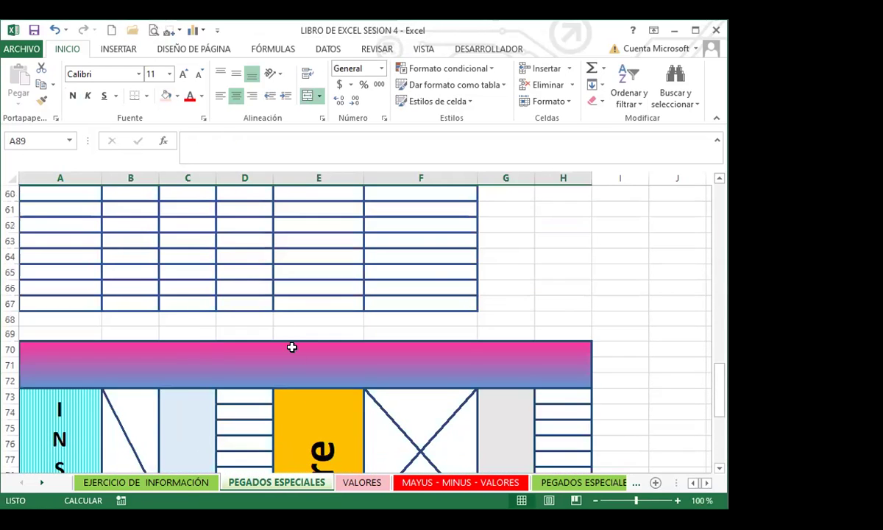
scroll(302, 397, "down", 5)
scroll(309, 444, "down", 1)
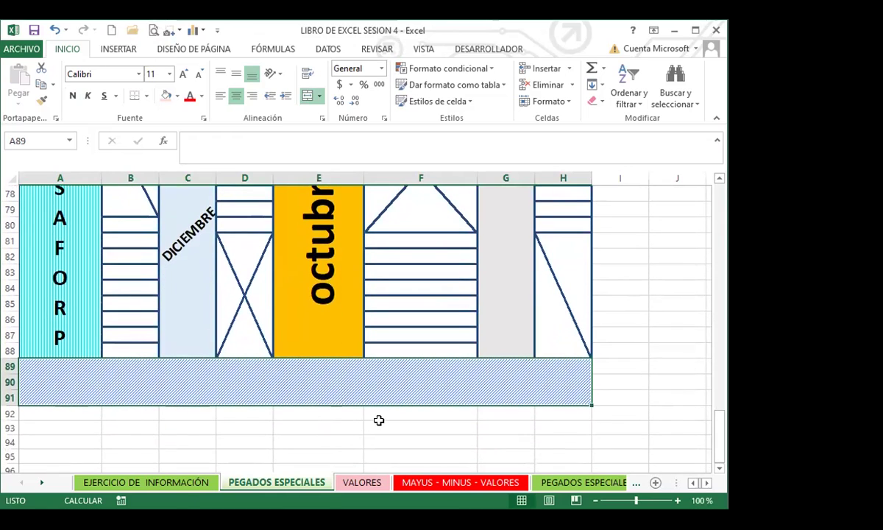
Enter INGLES in the merged pink and blue gradient banner across A70:H72.
scroll(378, 419, "up", 4)
left_click(322, 410)
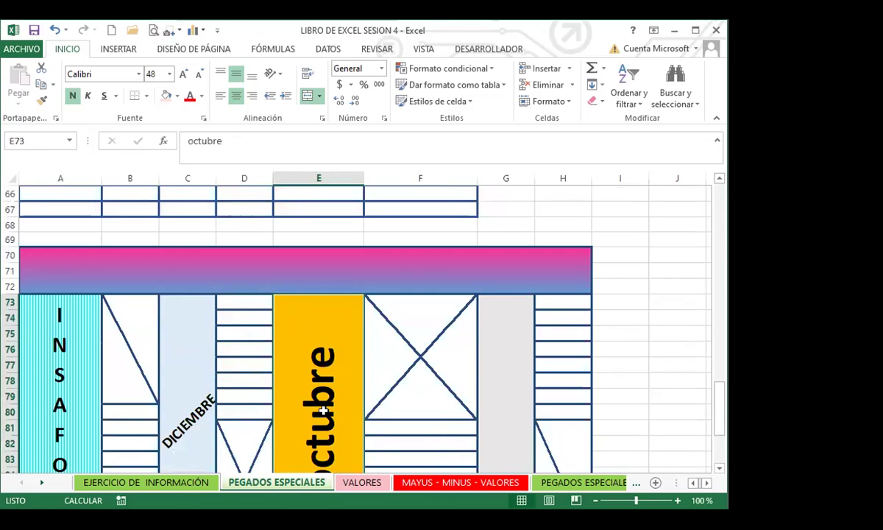
left_click(315, 272)
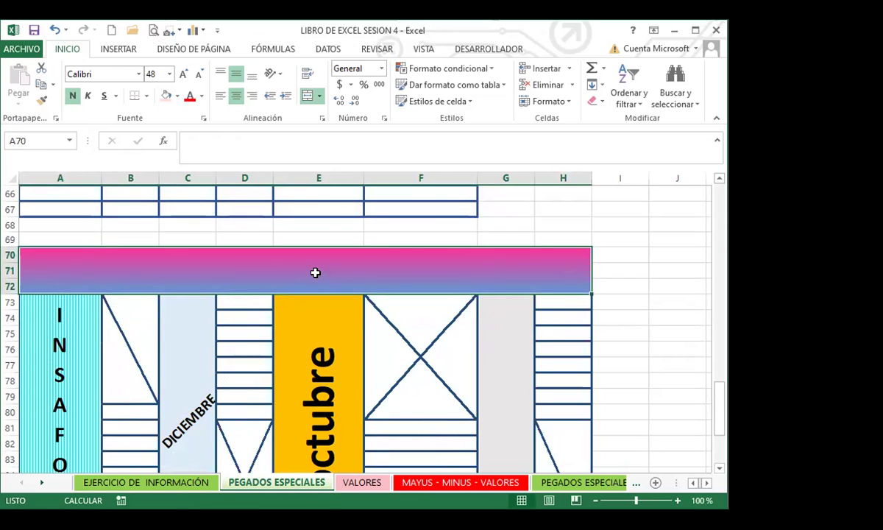
type("INGLES")
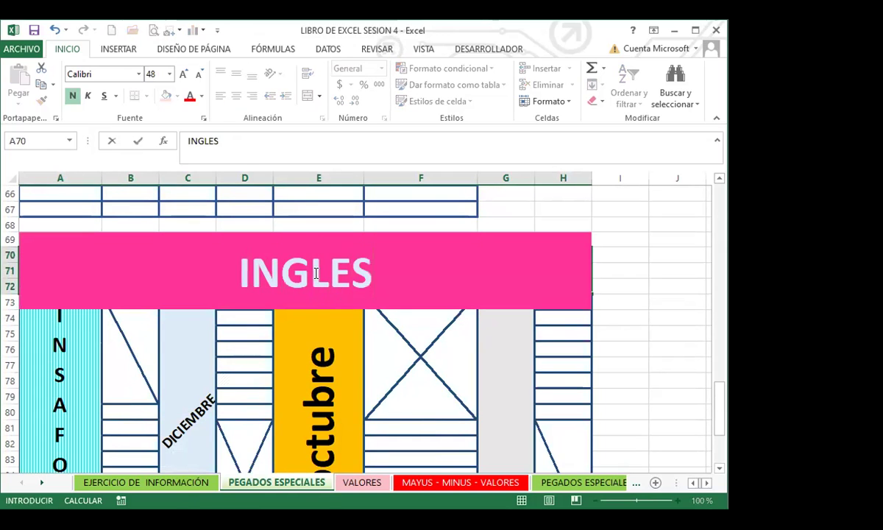
key("Return")
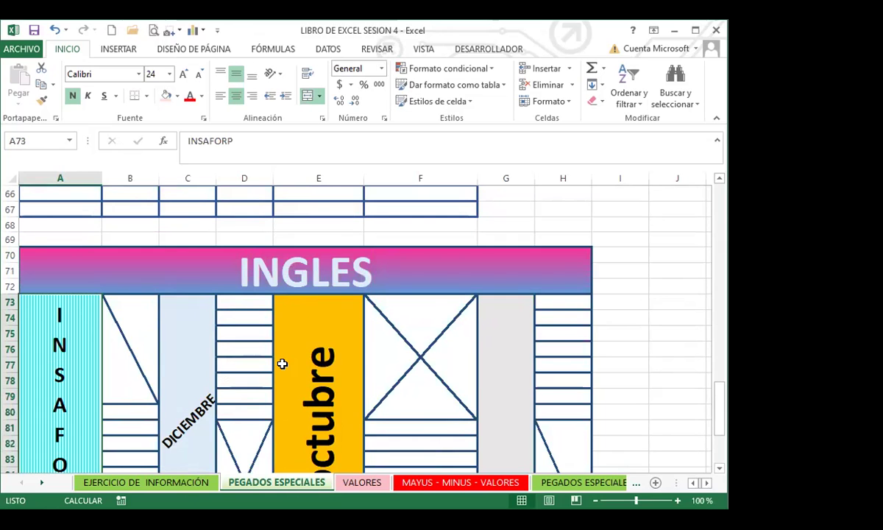
Examine the text formatting and orientation of the INGLES banner and the INSAFORP, DICIEMBRE and octubre columns in the pasted layout.
scroll(282, 363, "down", 1)
scroll(258, 353, "up", 1)
left_click(274, 278)
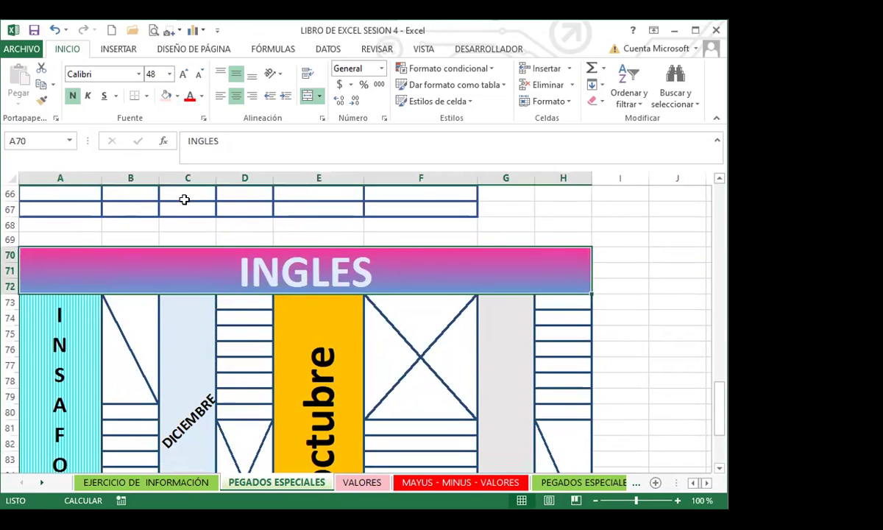
left_click(57, 331)
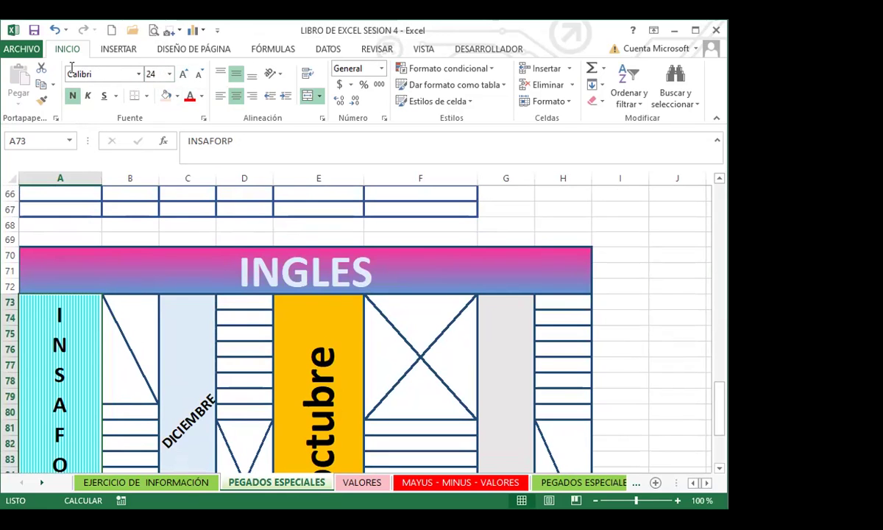
left_click(281, 353)
scroll(309, 353, "down", 1)
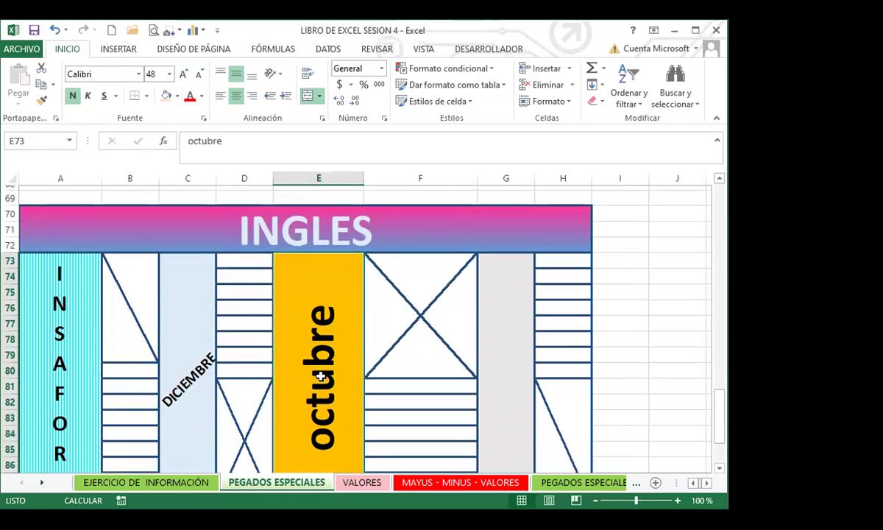
left_click(175, 381)
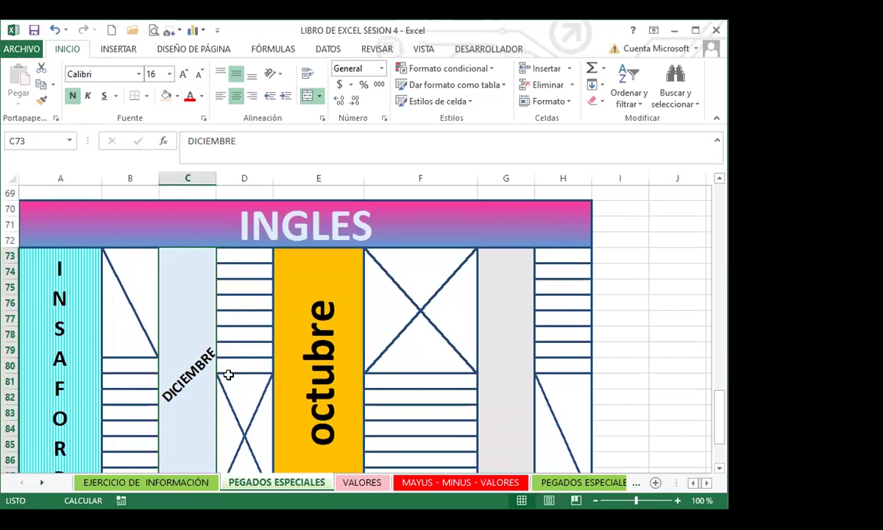
scroll(221, 372, "down", 3)
left_click(317, 387)
scroll(306, 371, "up", 4)
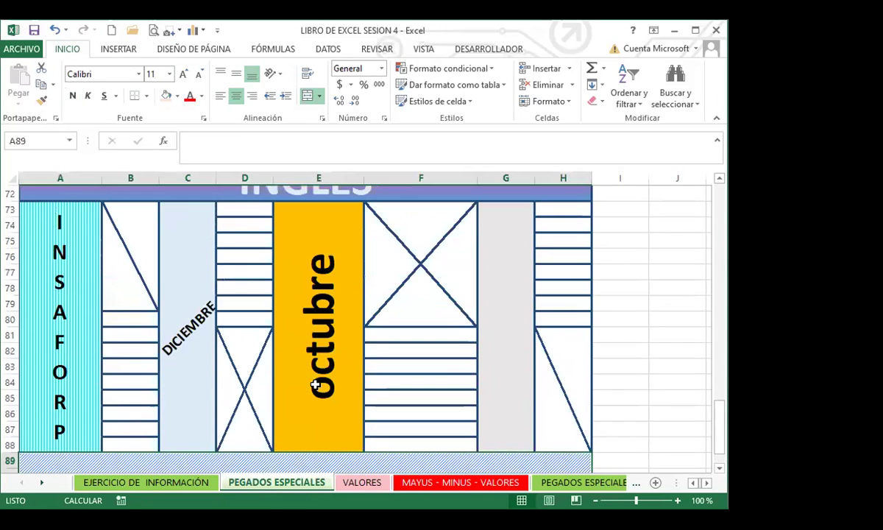
left_click(297, 351)
left_click(386, 280)
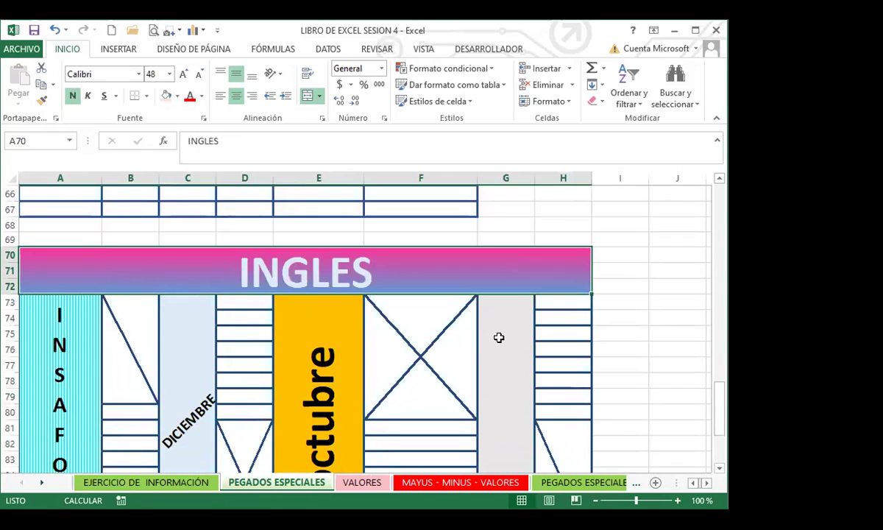
scroll(351, 343, "down", 4)
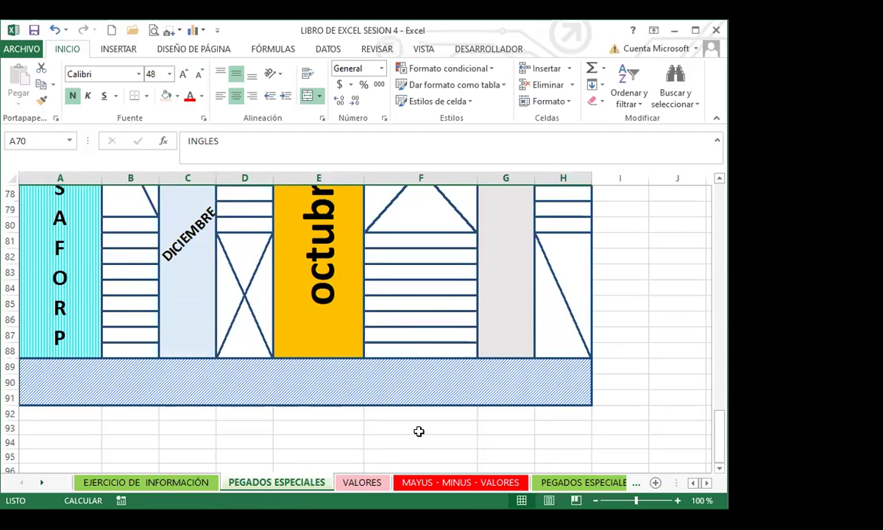
scroll(375, 412, "up", 5)
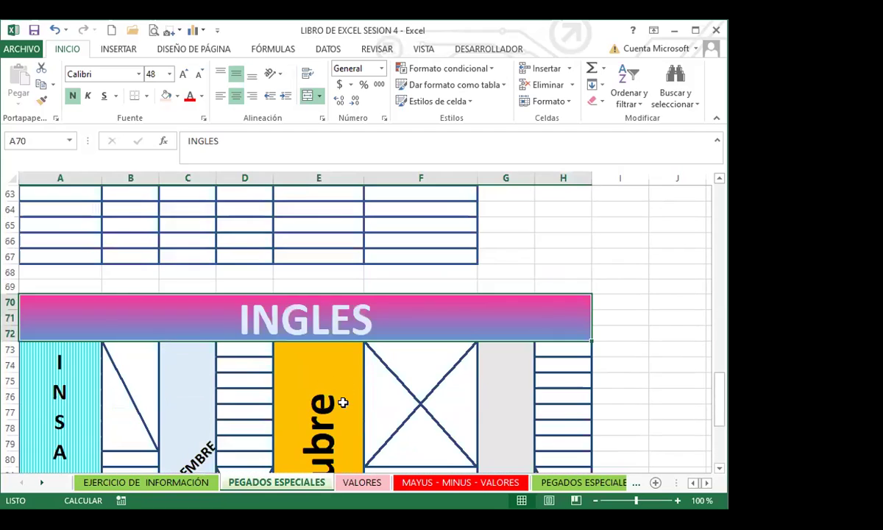
left_click(343, 402)
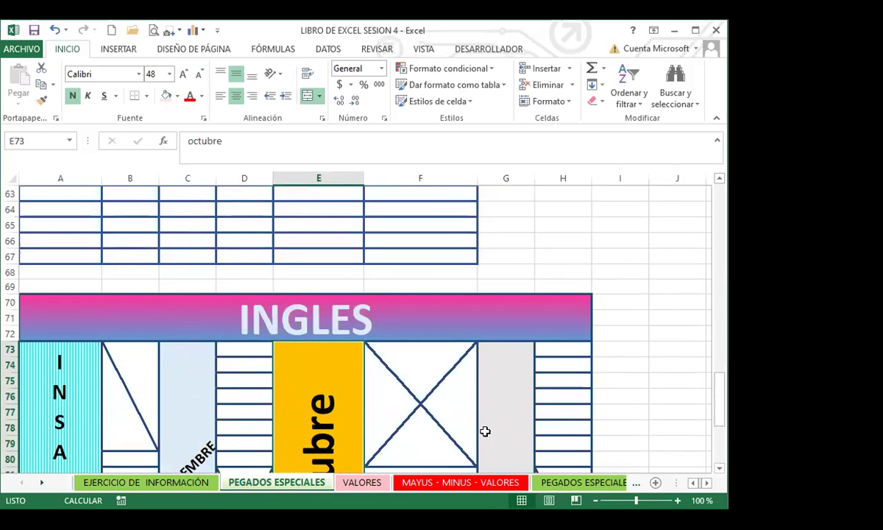
left_click(366, 332)
Compare the pasted layout with the designs on the CREACION DE FORMATO (2) and EJERCICIO DE INFORMACIÓN sheets.
left_click(577, 482)
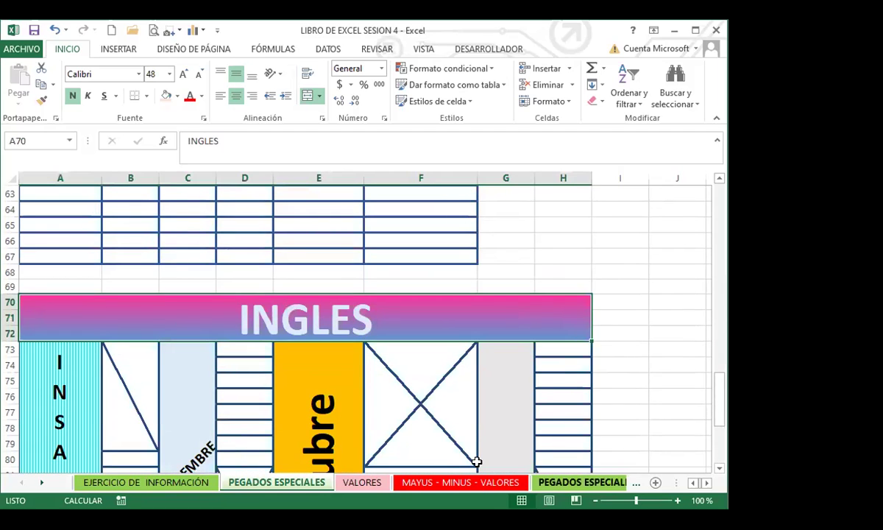
key("ctrl+Page_Down")
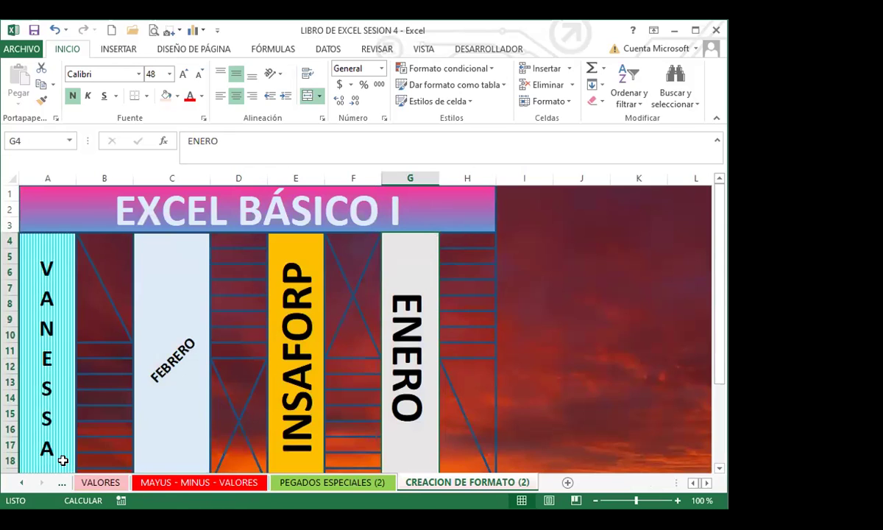
key("ctrl+Page_Up")
key("ctrl+Page_Up")
key("ctrl+Page_Up")
key("ctrl+Page_Up")
scroll(261, 377, "down", 3)
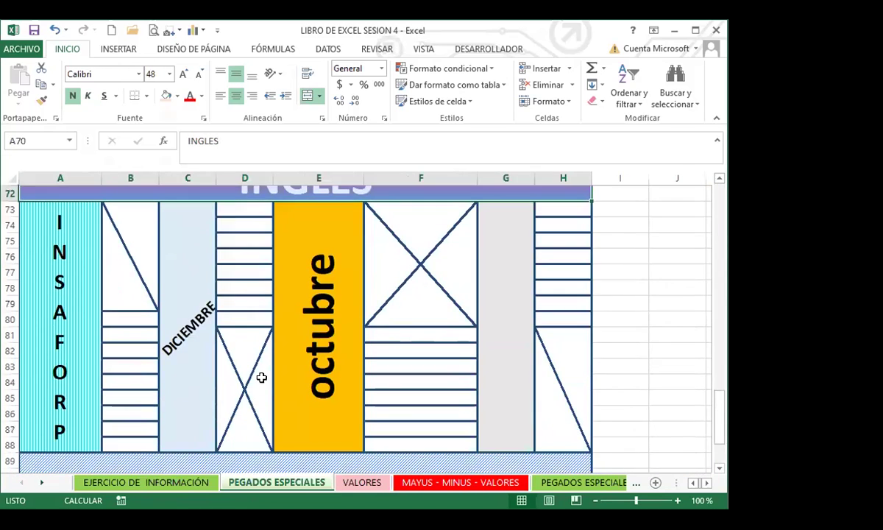
scroll(262, 377, "down", 4)
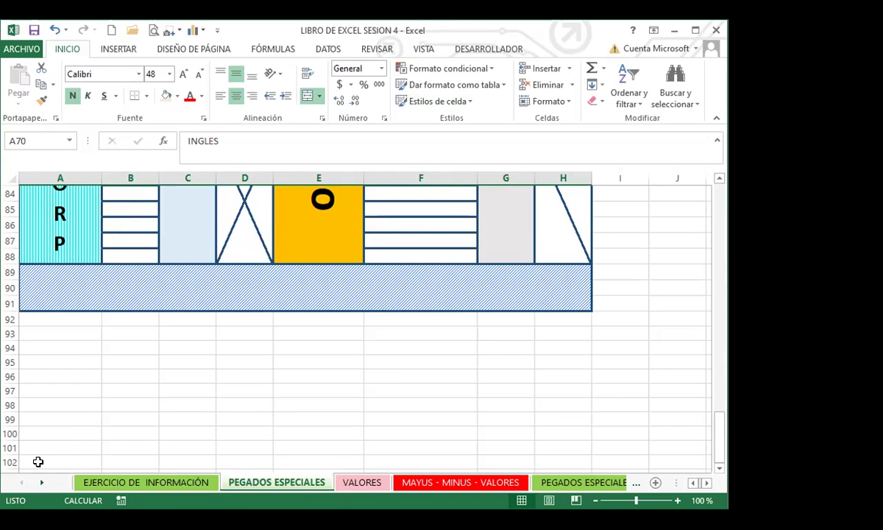
left_click(96, 482)
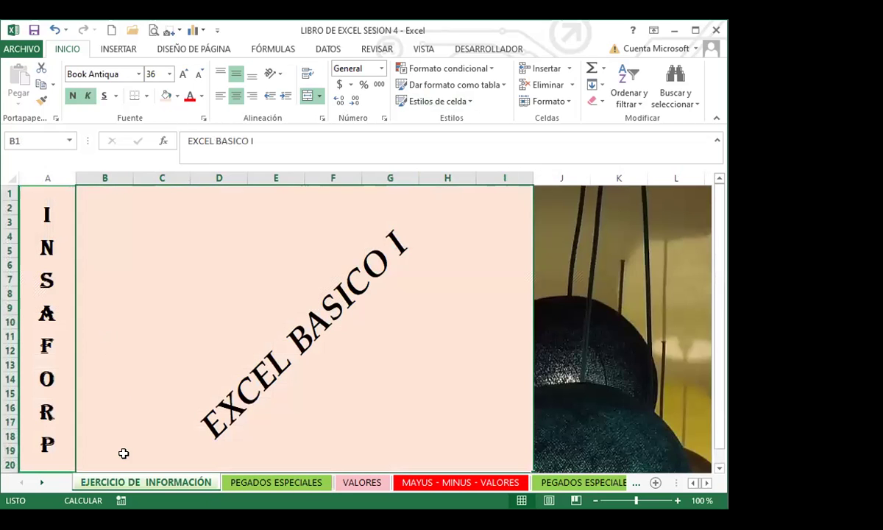
left_click(560, 347)
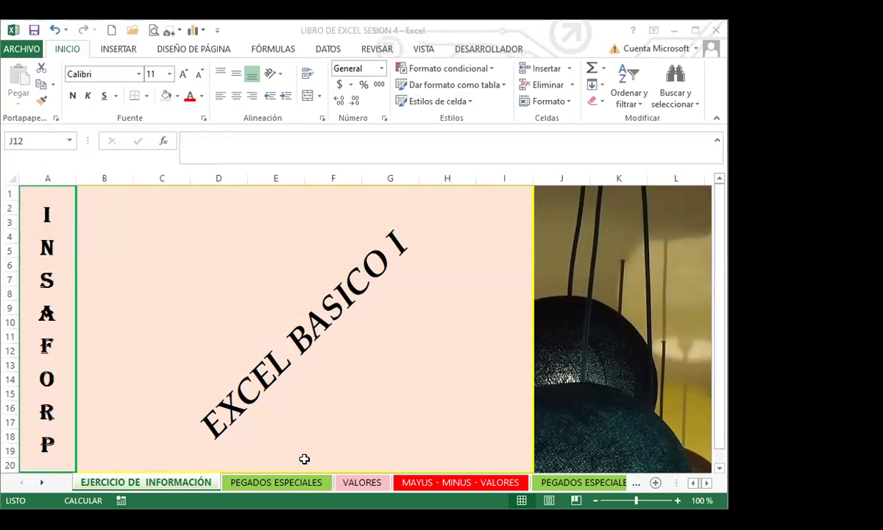
Copy the first student grades table, A1:F11, on the PEGADOS ESPECIALES sheet.
left_click(235, 482)
scroll(113, 339, "up", 12)
scroll(91, 331, "up", 16)
left_click_drag(42, 199, 420, 371)
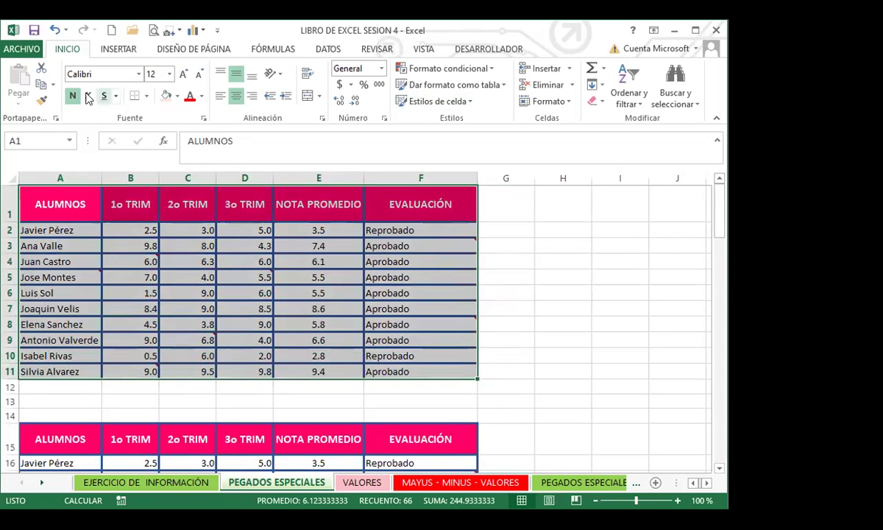
left_click(41, 84)
Paste only the comments of the copied table below the hatched band, starting at cell A95, with Paste Special.
scroll(30, 409, "down", 10)
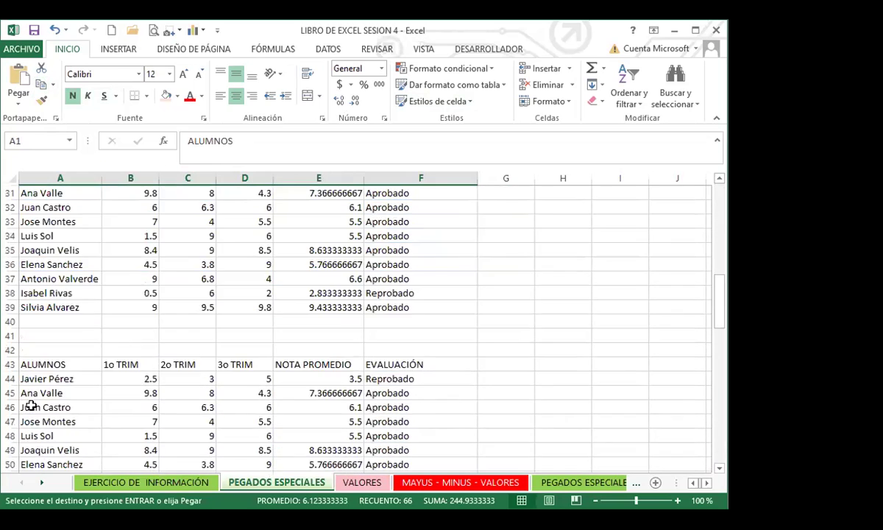
scroll(29, 408, "down", 19)
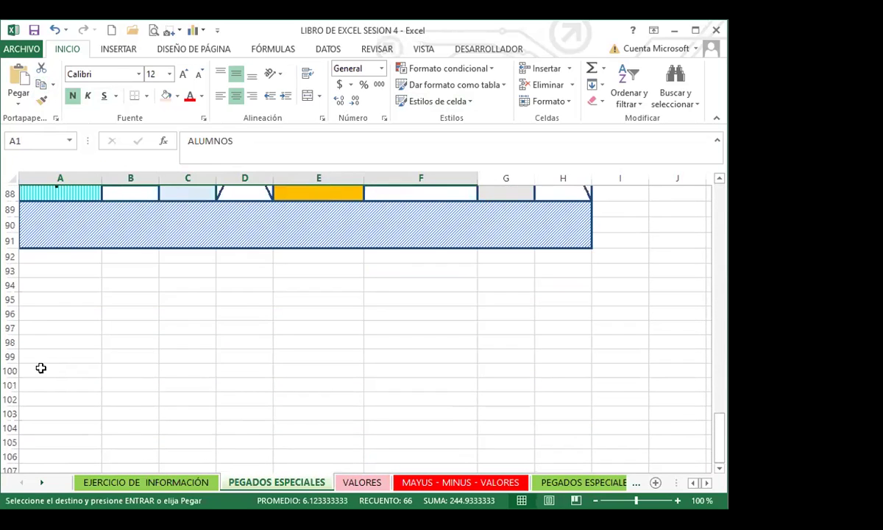
left_click(42, 303)
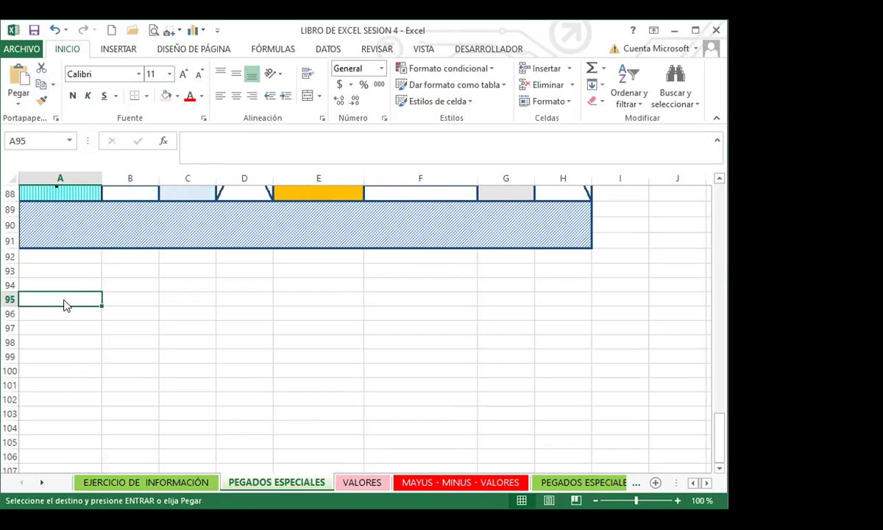
right_click(64, 306)
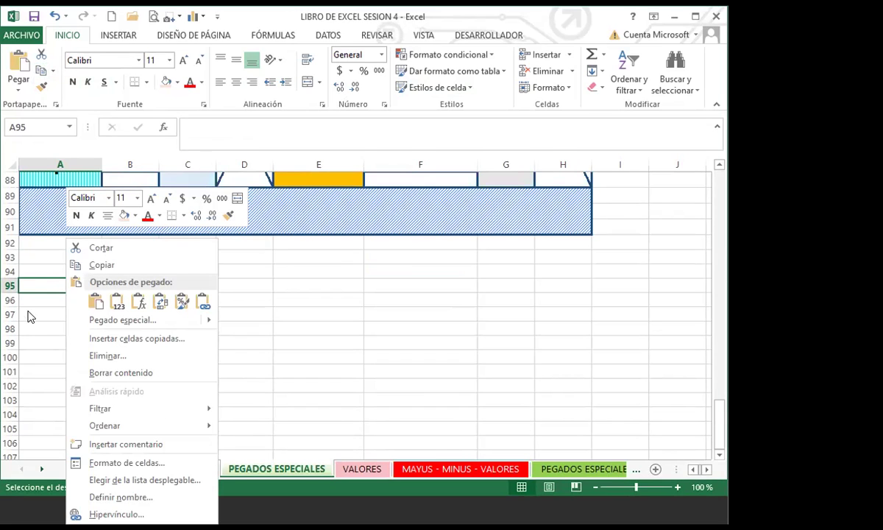
left_click(46, 286)
right_click(46, 298)
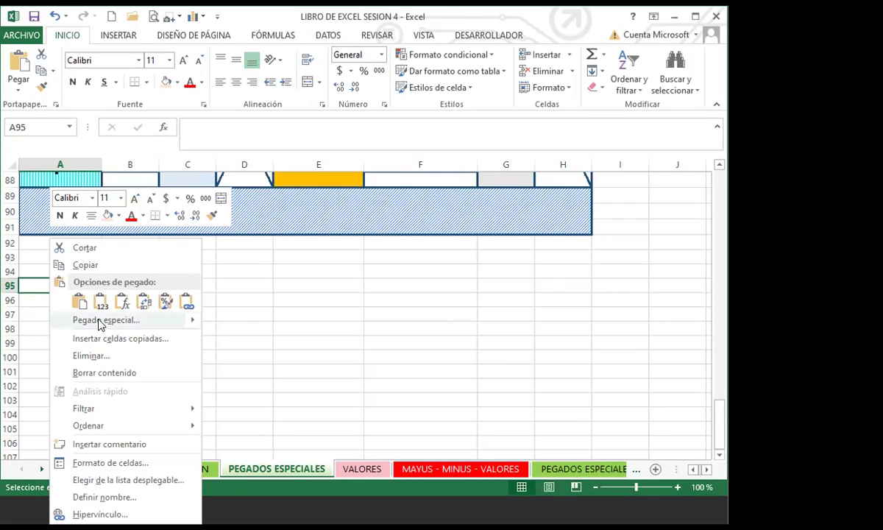
mouse_move(131, 321)
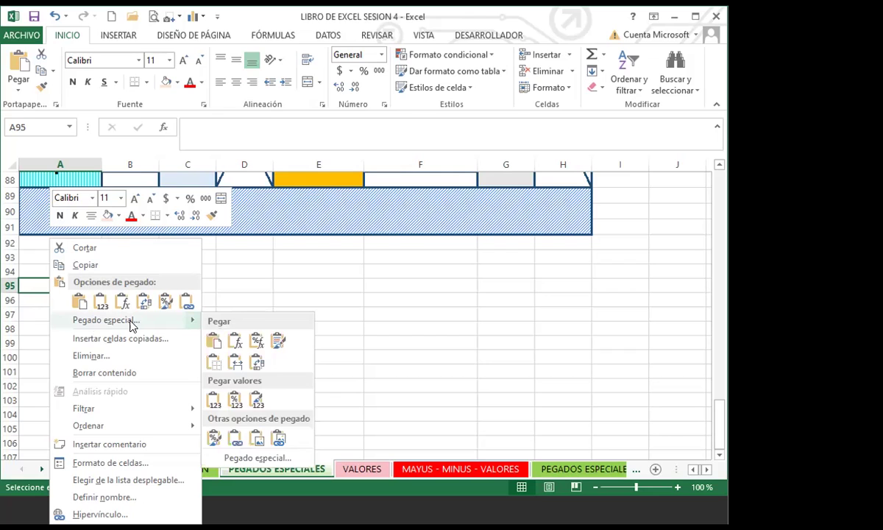
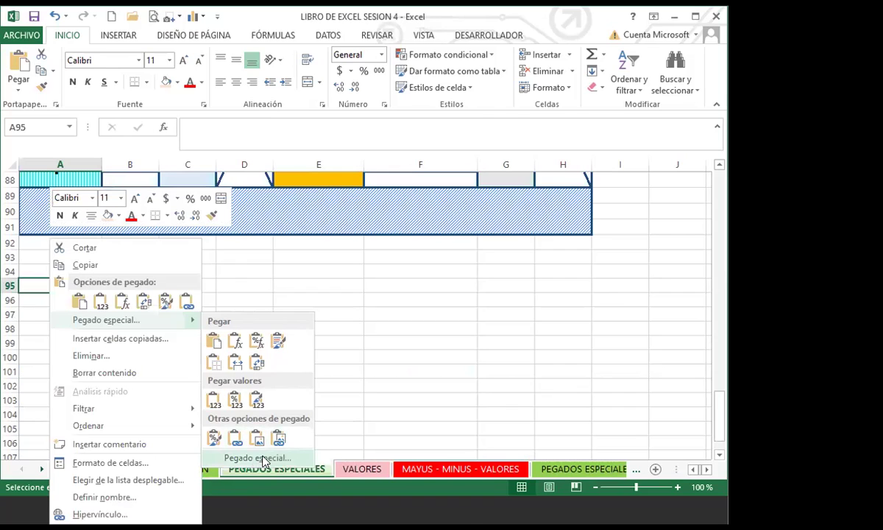
left_click(257, 457)
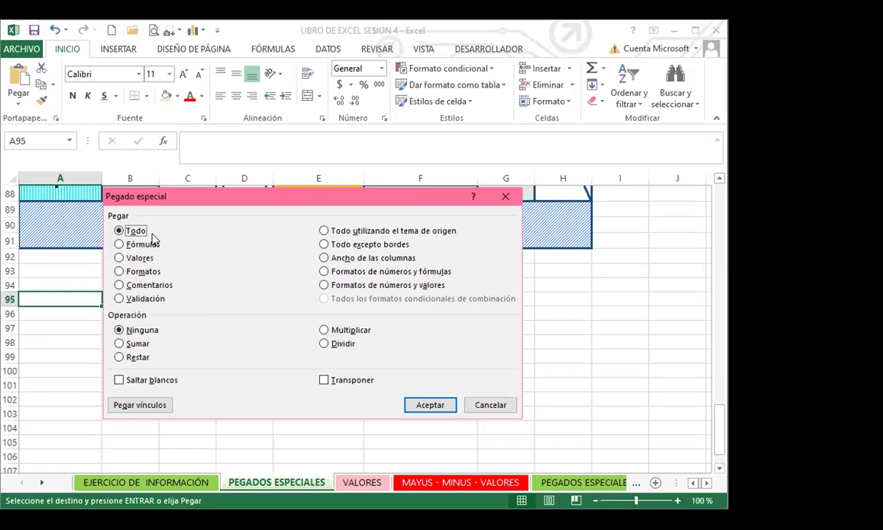
left_click(120, 285)
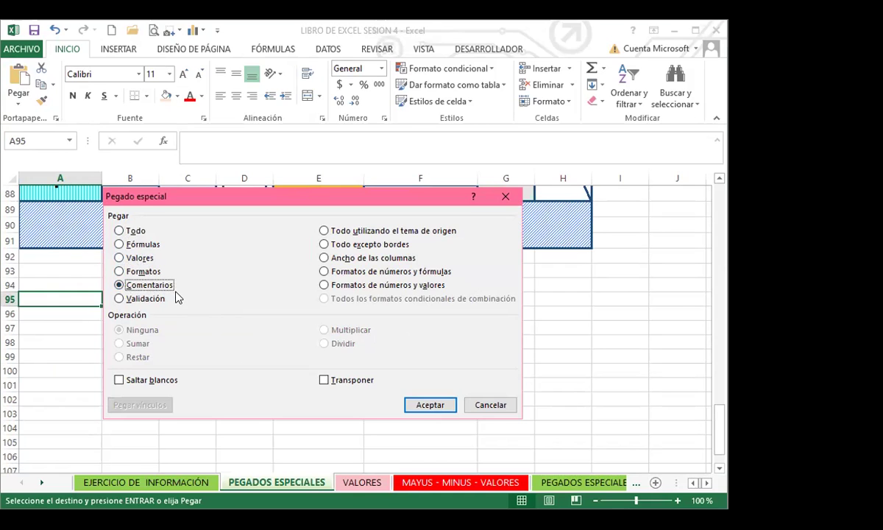
left_click(421, 409)
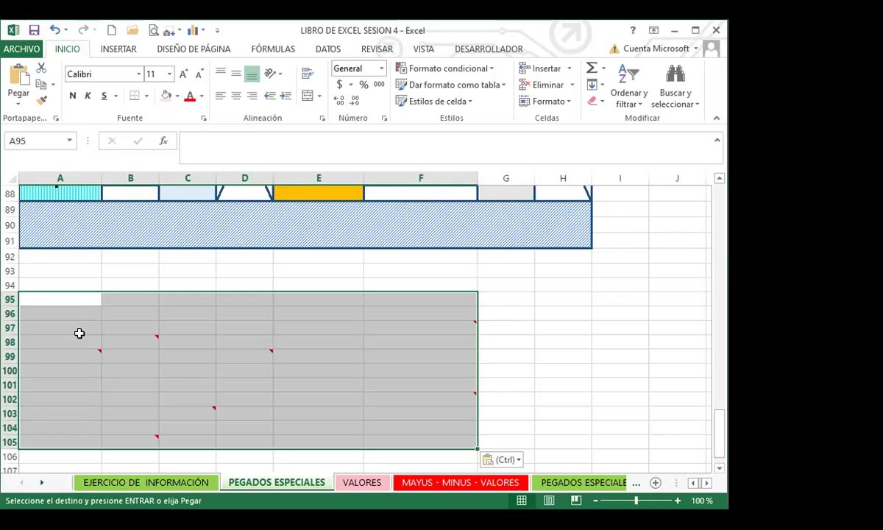
Try pasting only the formats of the copied table over the comments at A95:F105 with Paste Special, and undo that paste.
left_click(18, 104)
left_click(40, 251)
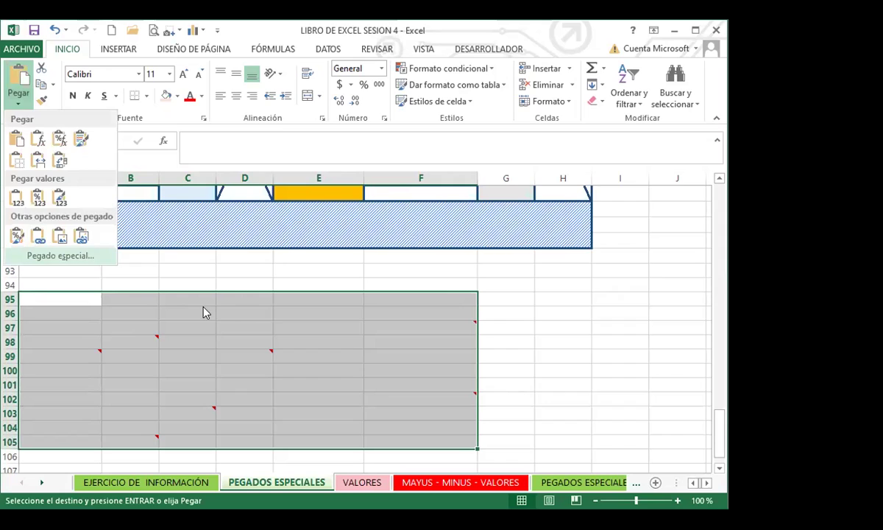
left_click(243, 252)
left_click(241, 265)
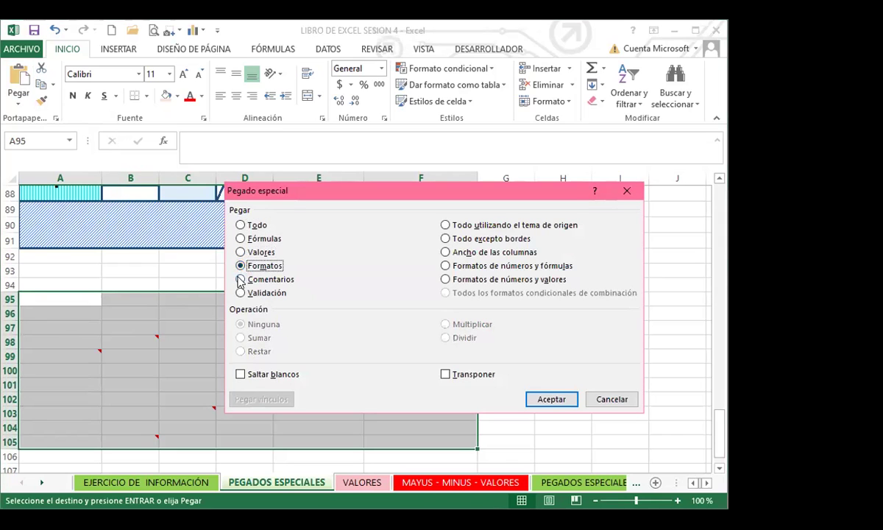
left_click(240, 280)
left_click(240, 292)
left_click(241, 265)
left_click(241, 251)
left_click(241, 239)
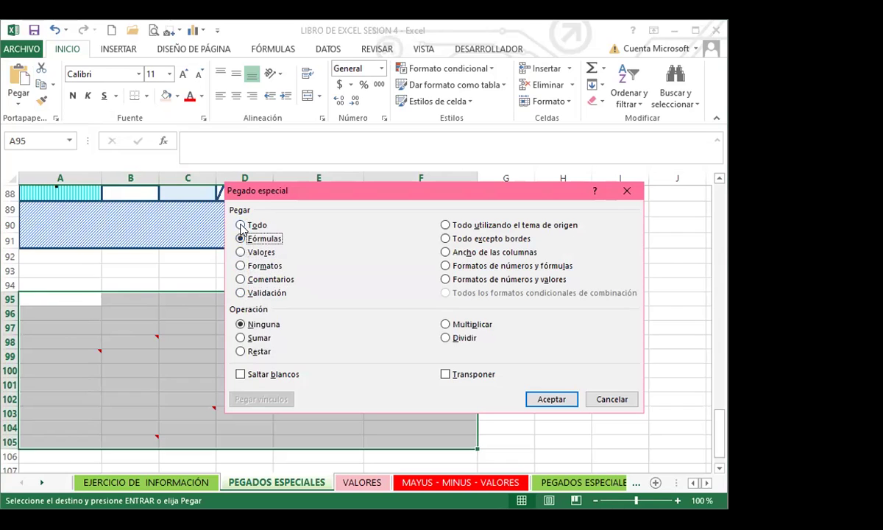
left_click(241, 224)
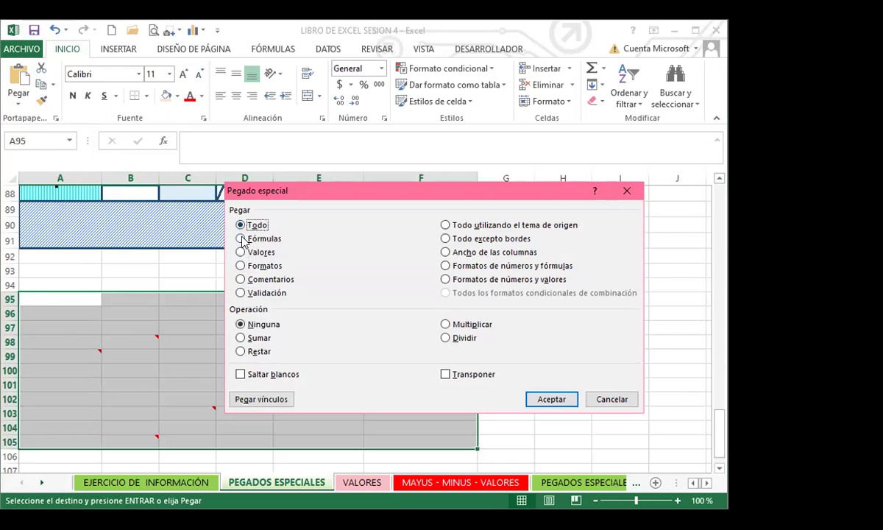
left_click(242, 252)
left_click(240, 238)
left_click(240, 225)
left_click(241, 266)
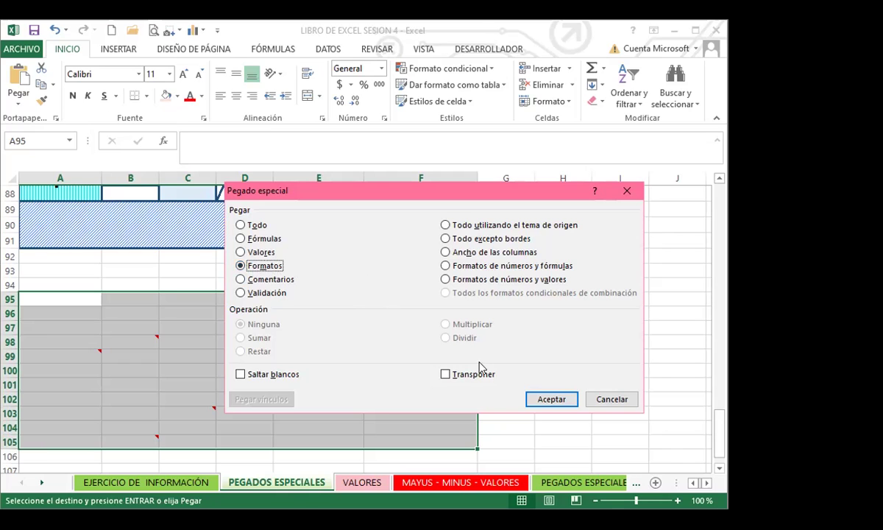
left_click(558, 399)
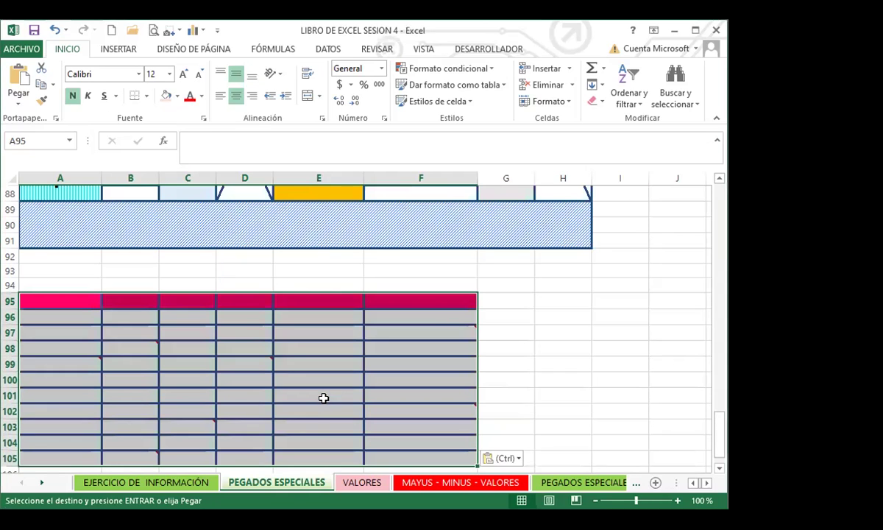
key("ctrl+z")
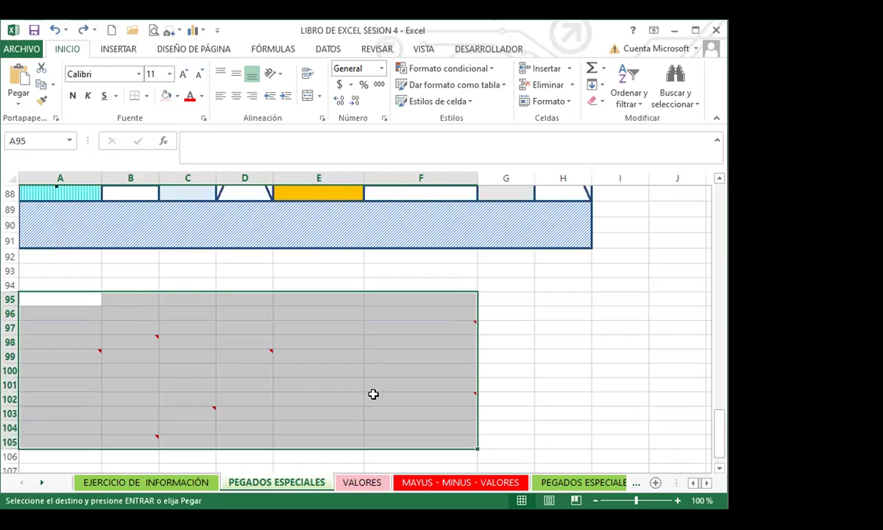
mouse_move(373, 395)
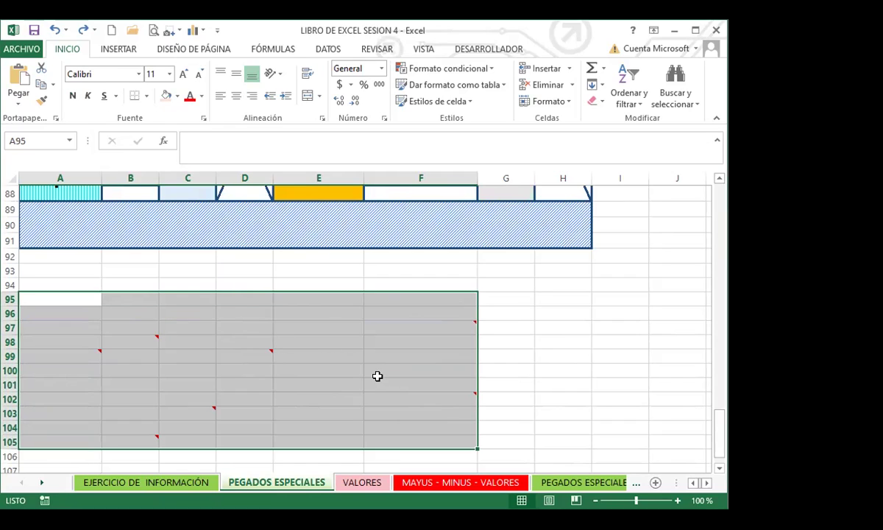
Try pasting everything from the copied table at A95 with Paste Special, using Todo and no operation, and undo that paste.
left_click(18, 98)
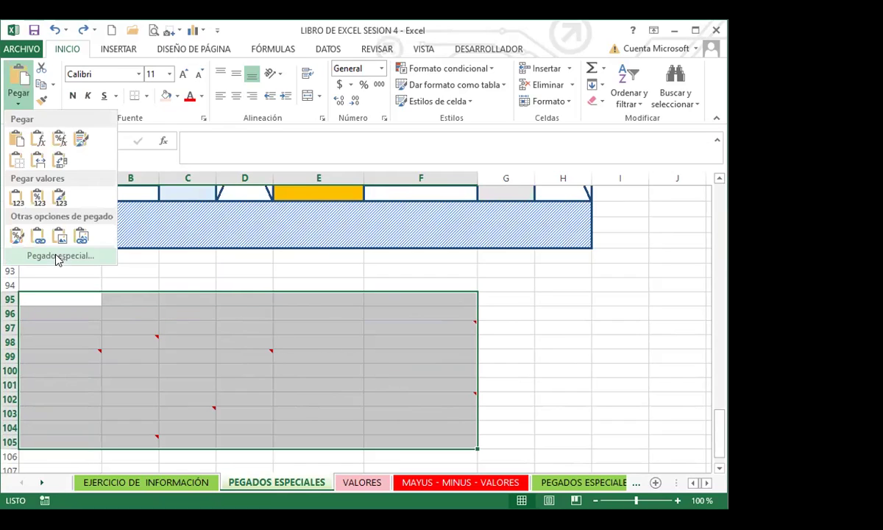
left_click(56, 254)
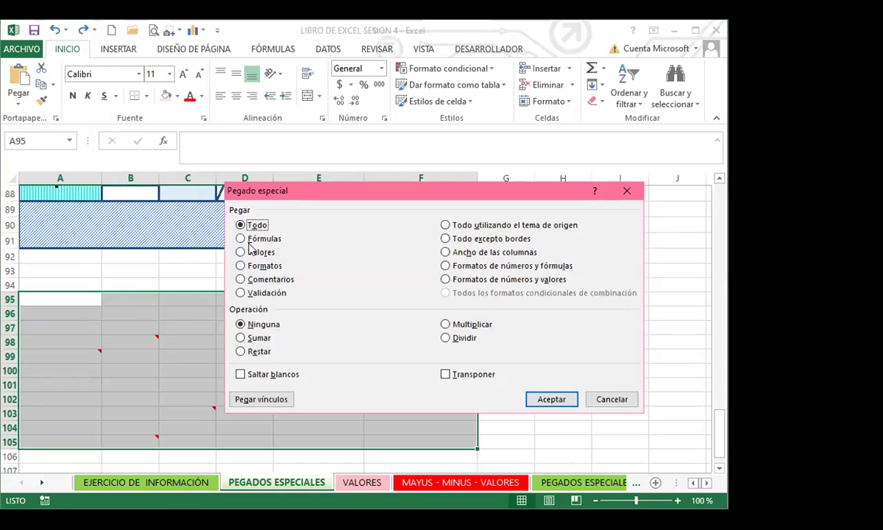
left_click(241, 337)
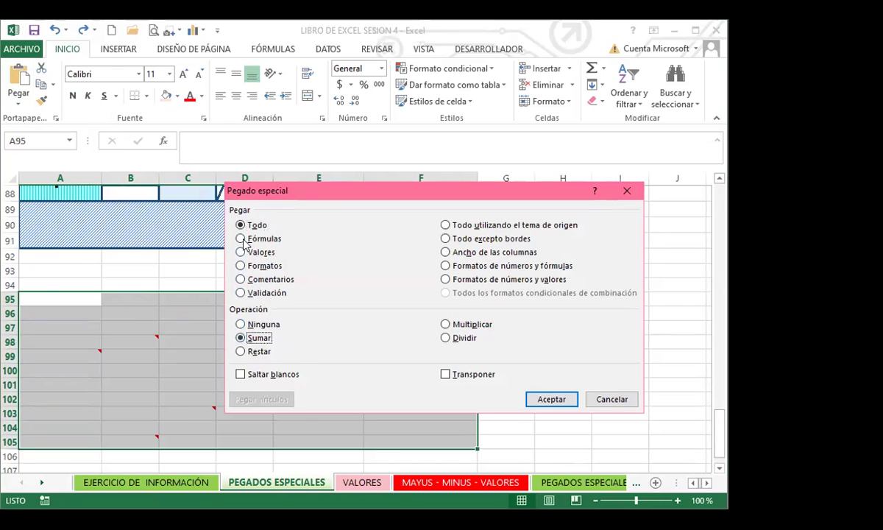
left_click(241, 324)
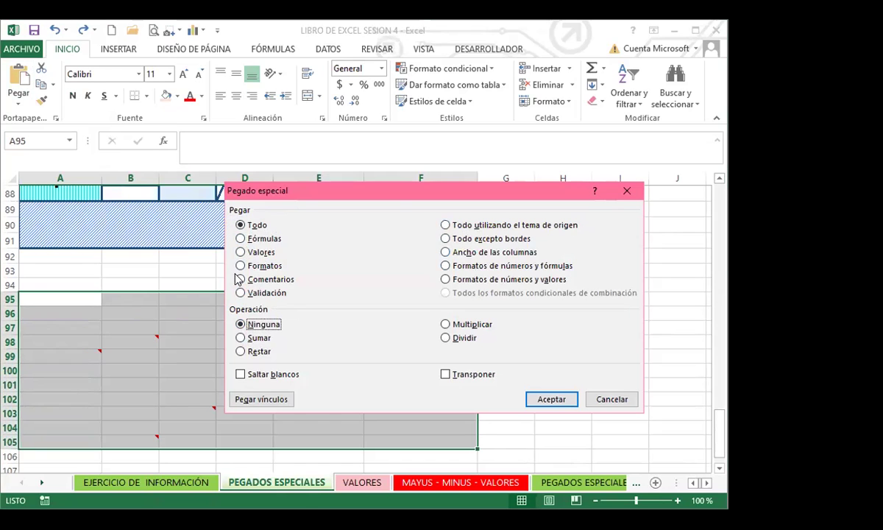
left_click(552, 403)
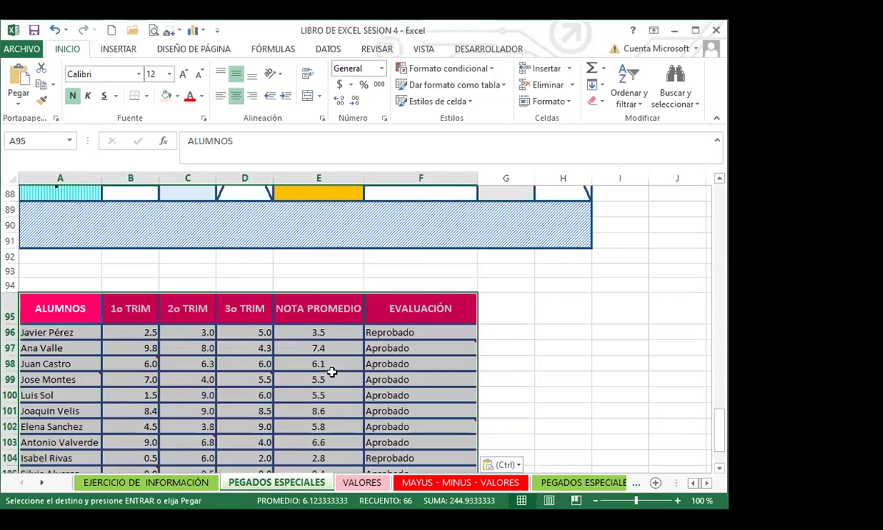
scroll(227, 347, "down", 7)
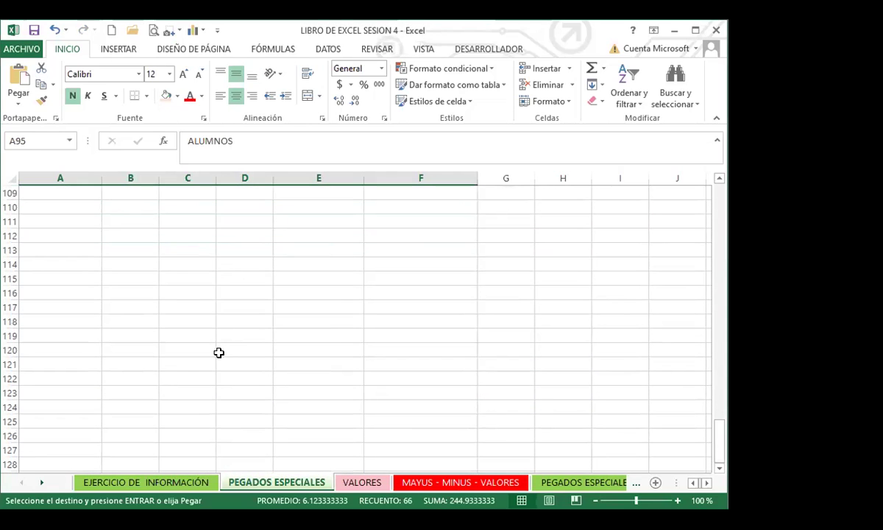
scroll(218, 353, "up", 8)
mouse_move(156, 365)
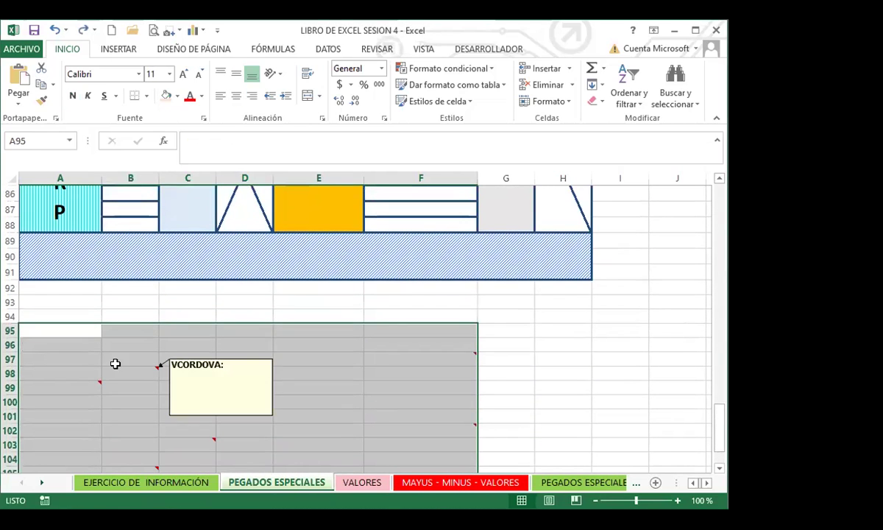
Review the Formatos de números y fórmulas, Formatos and Comentarios options in Paste Special, and close the dialog without pasting.
scroll(115, 364, "down", 2)
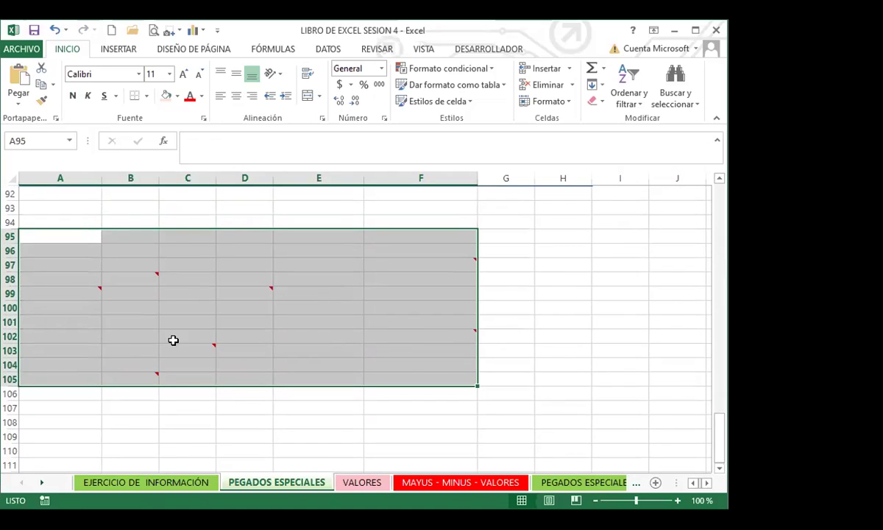
left_click(18, 103)
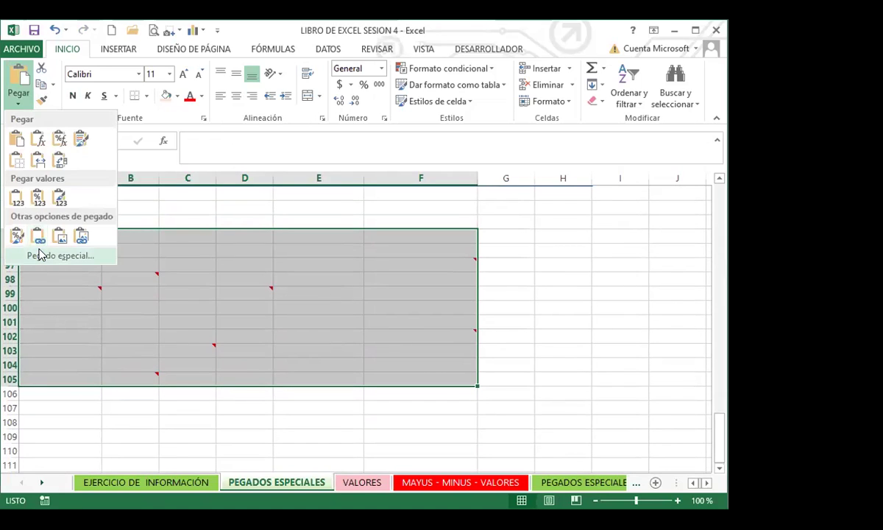
left_click(40, 254)
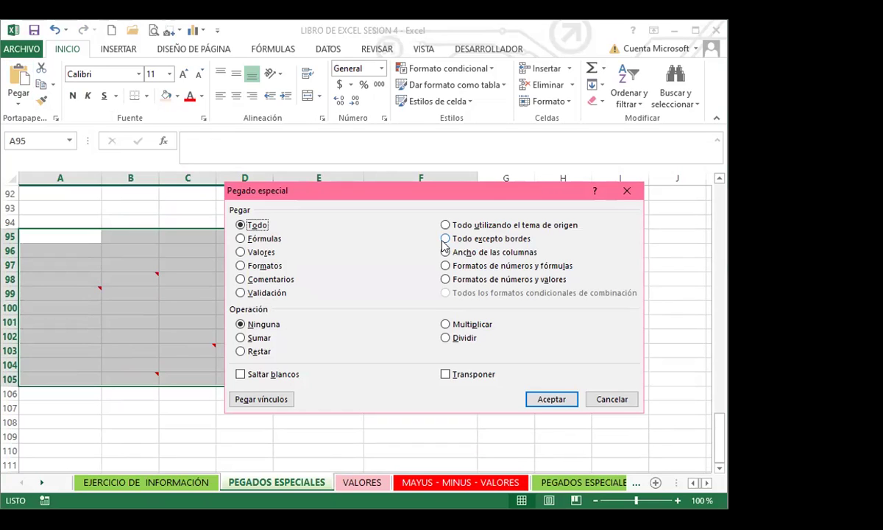
left_click(446, 266)
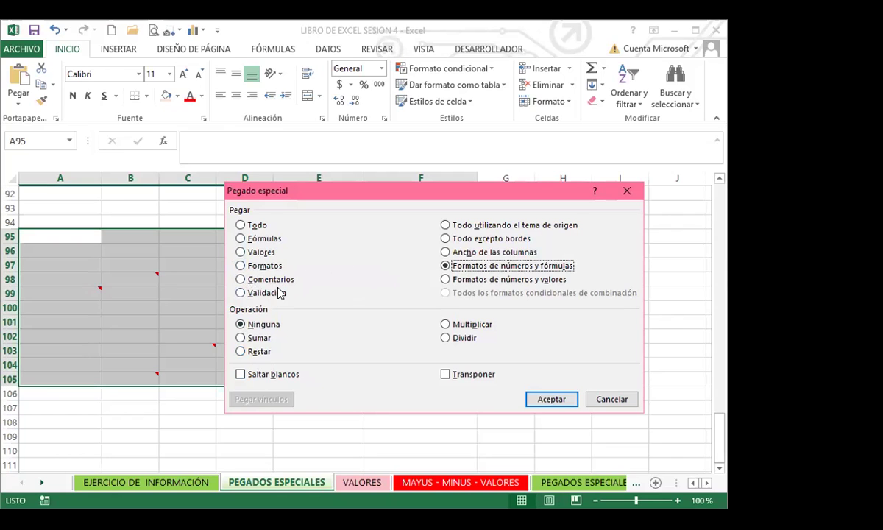
left_click(240, 266)
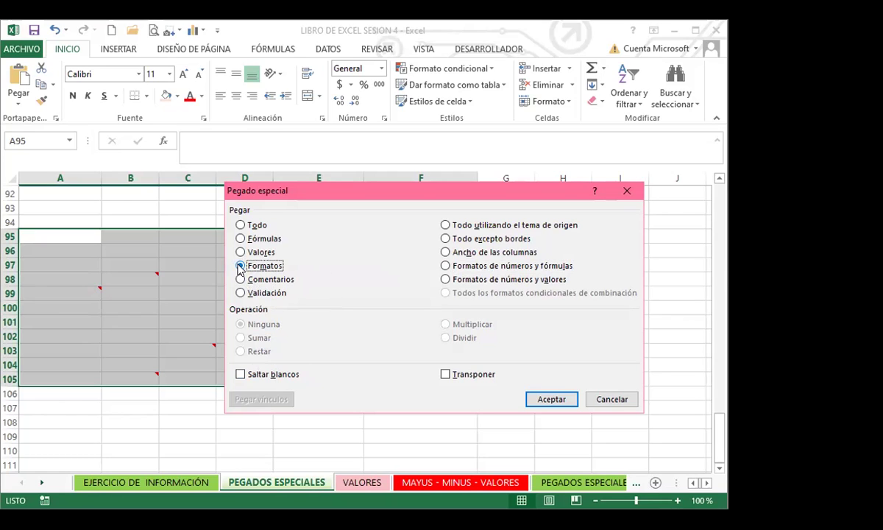
left_click(239, 265)
left_click(239, 278)
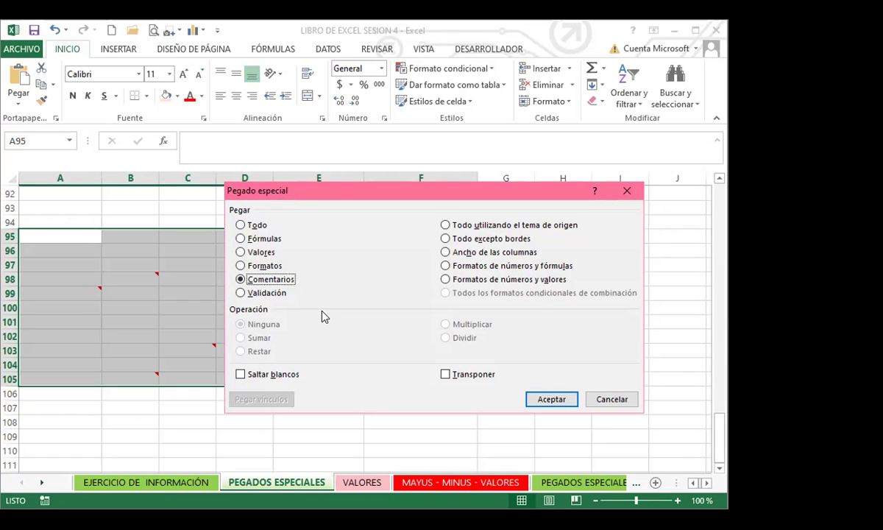
left_click(622, 404)
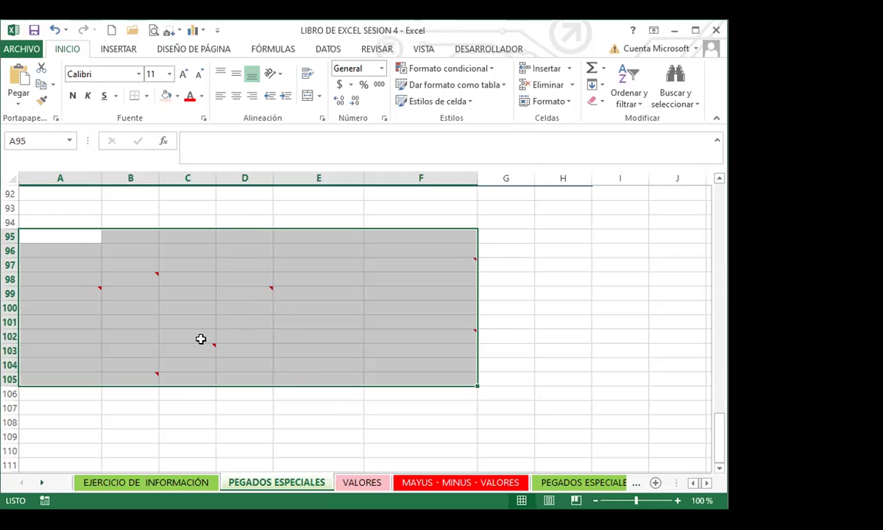
Compare the comment locations in the source grades table A1:F11 with the pasted comments in A95:F105.
mouse_move(197, 344)
scroll(281, 315, "up", 20)
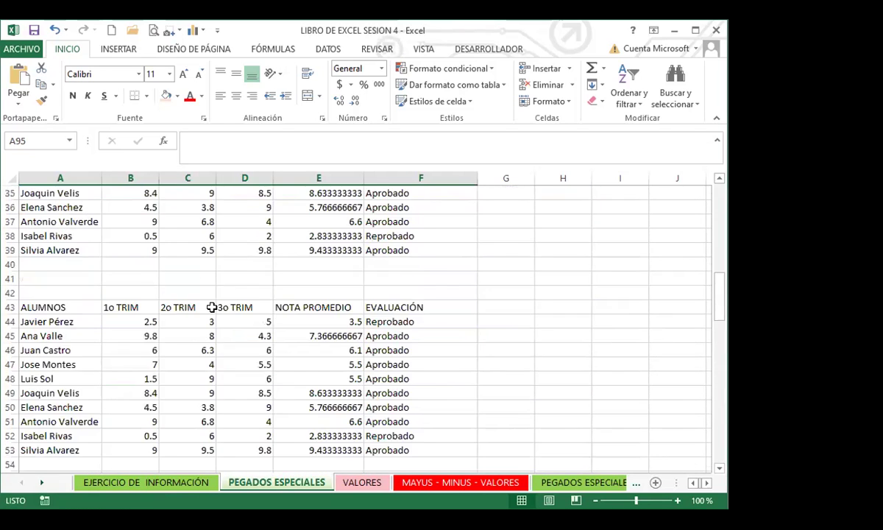
scroll(150, 284, "up", 5)
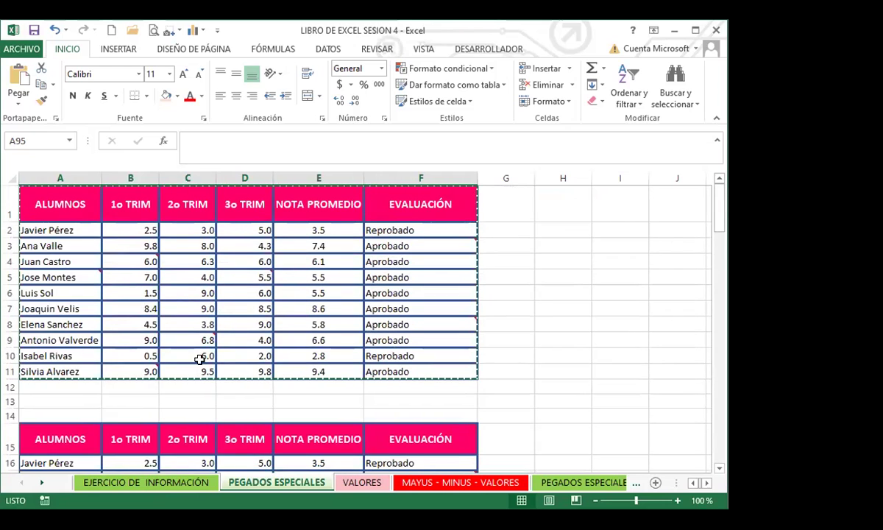
scroll(169, 360, "down", 2)
scroll(171, 359, "down", 20)
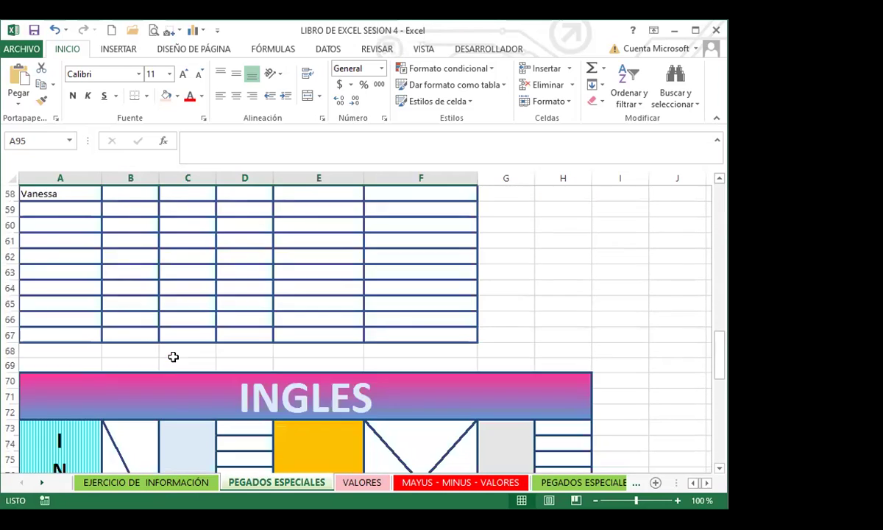
scroll(173, 356, "down", 10)
scroll(171, 355, "up", 6)
scroll(171, 353, "down", 1)
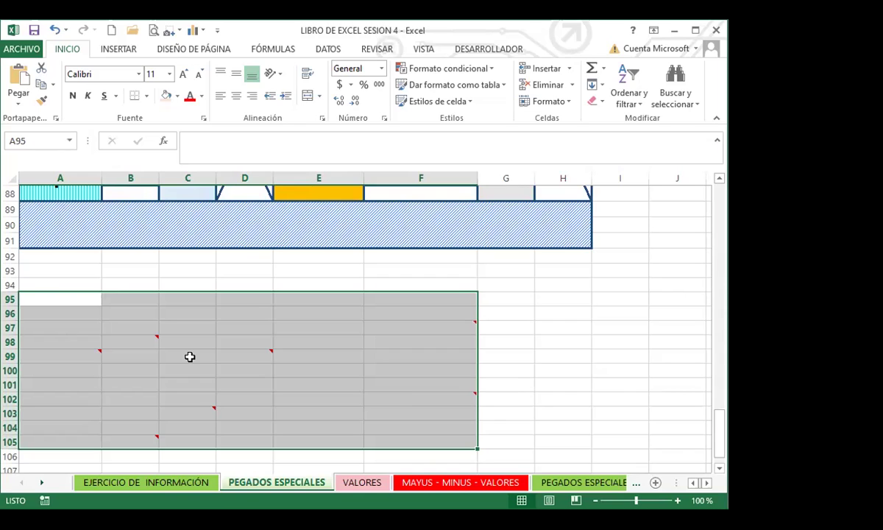
scroll(205, 325, "down", 2)
mouse_move(195, 322)
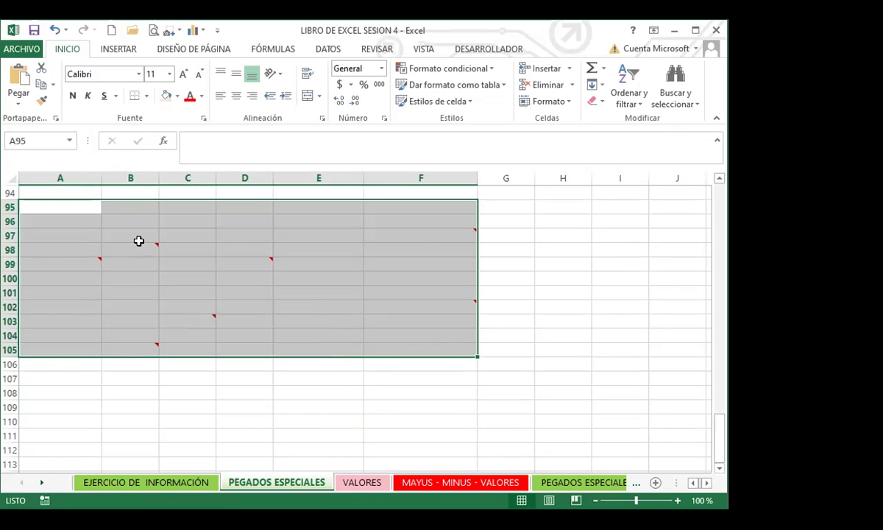
Show all comments on the PEGADOS ESPECIALES sheet and select the empty cell F110 below them.
left_click(424, 50)
left_click(359, 47)
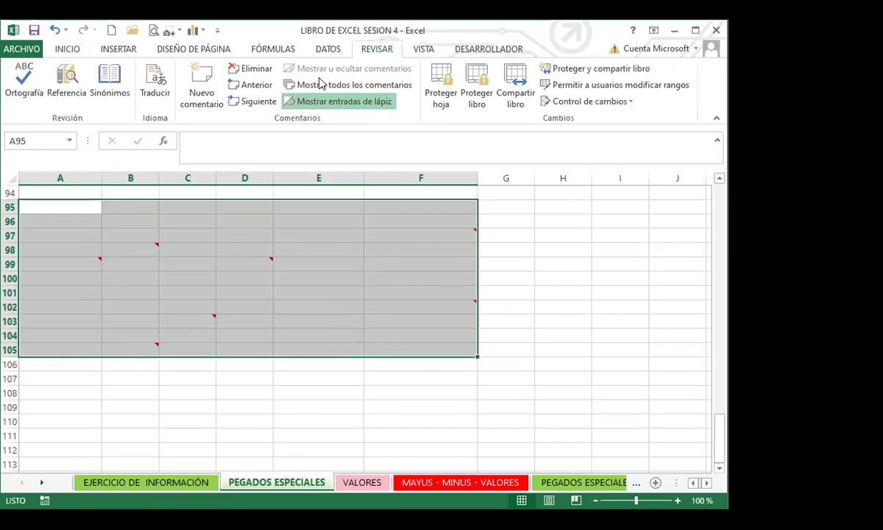
left_click(357, 87)
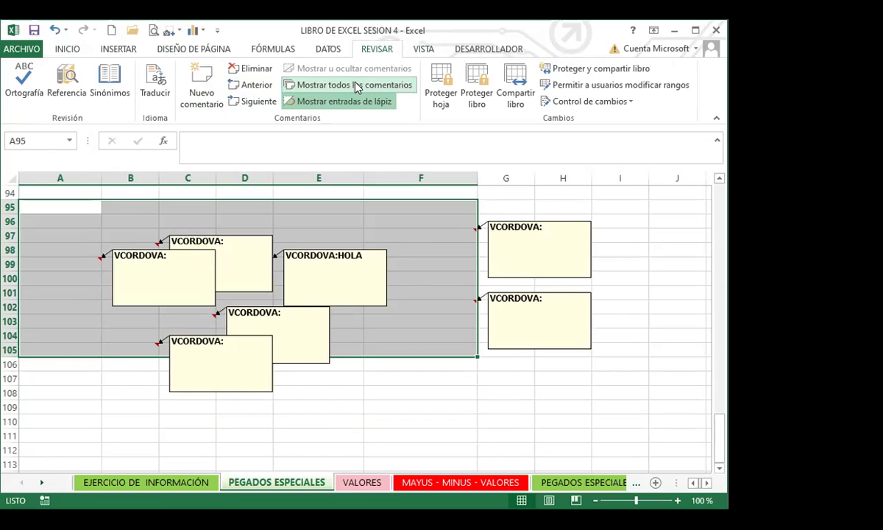
left_click(358, 85)
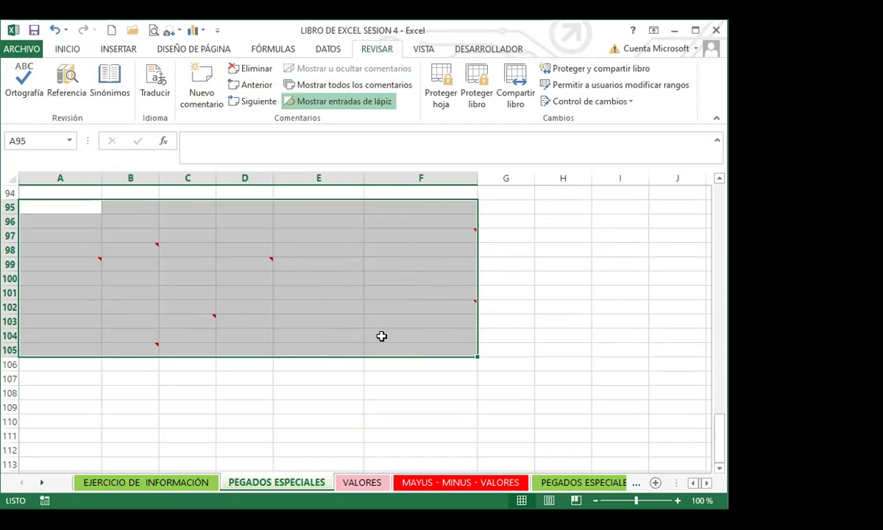
left_click(352, 86)
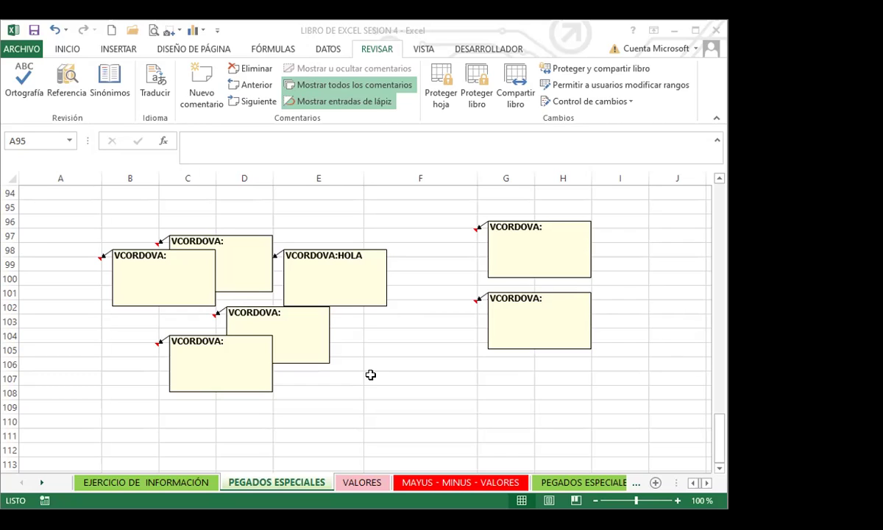
key("alt+Tab")
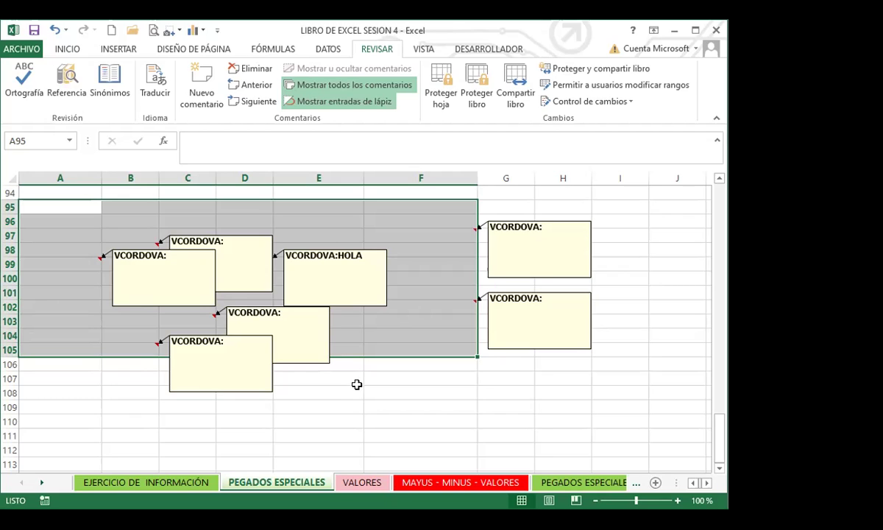
left_click(415, 421)
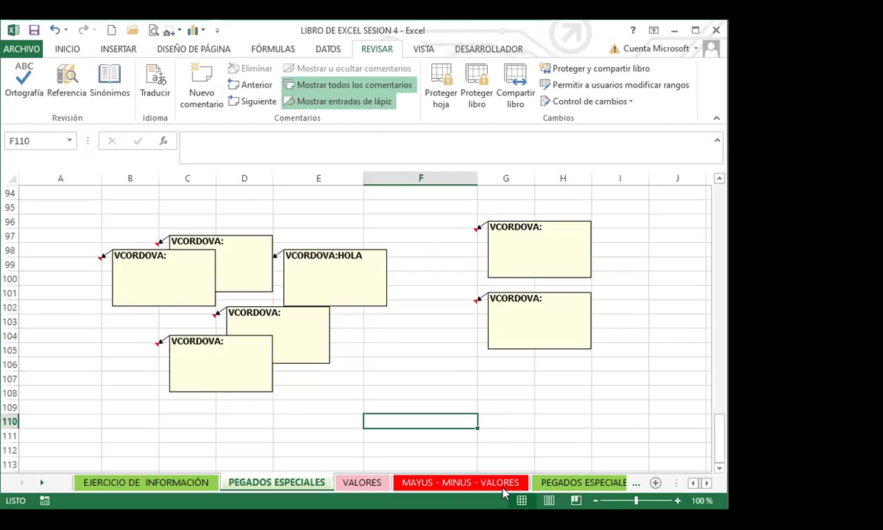
Examine the EXCEL BÁSICO I layout on the CREACION DE FORMATO (2) sheet.
left_click(589, 483)
left_click(591, 484)
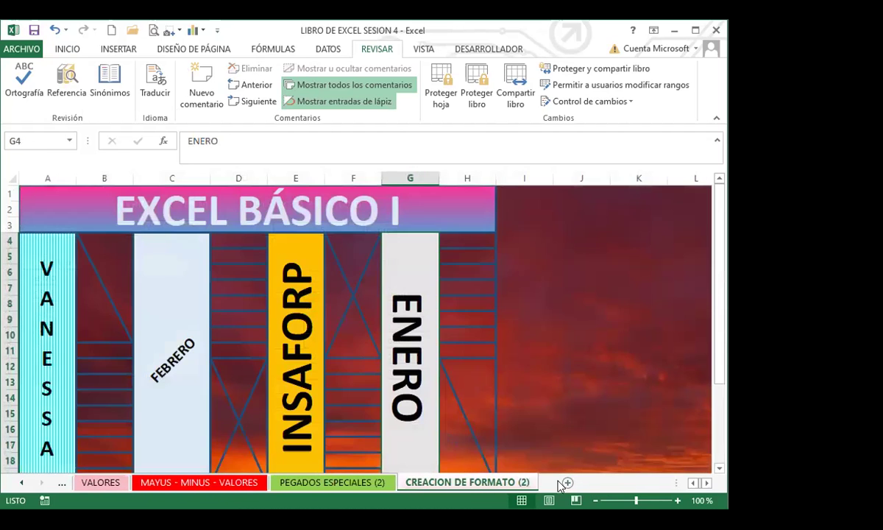
scroll(259, 349, "down", 3)
scroll(260, 350, "up", 2)
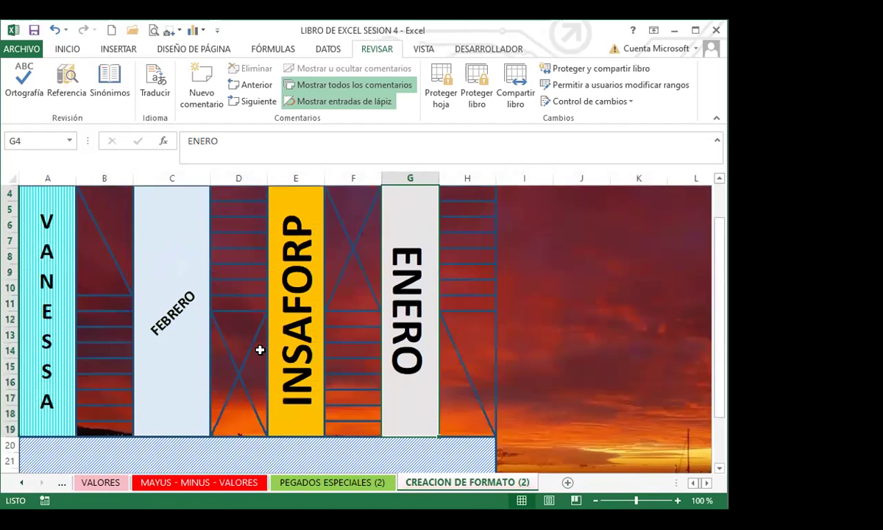
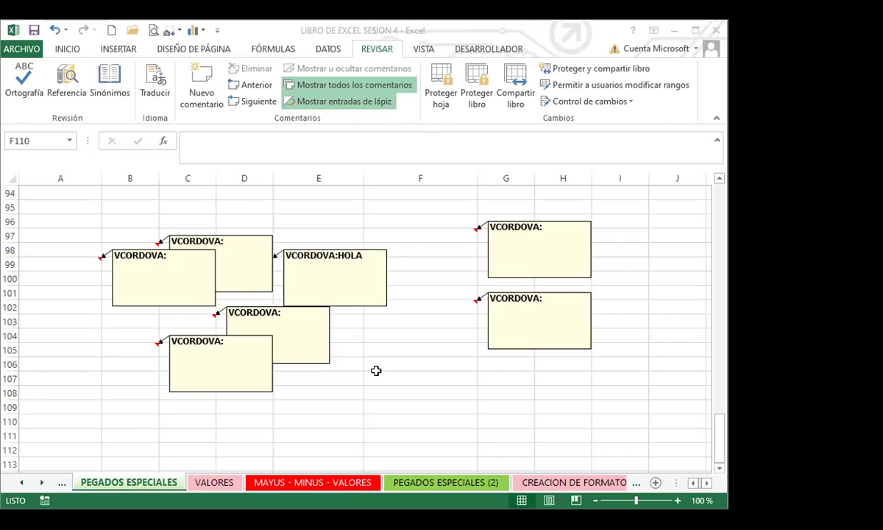
Hide all comments on the PEGADOS ESPECIALES sheet and select the empty cell A109.
left_click(293, 366)
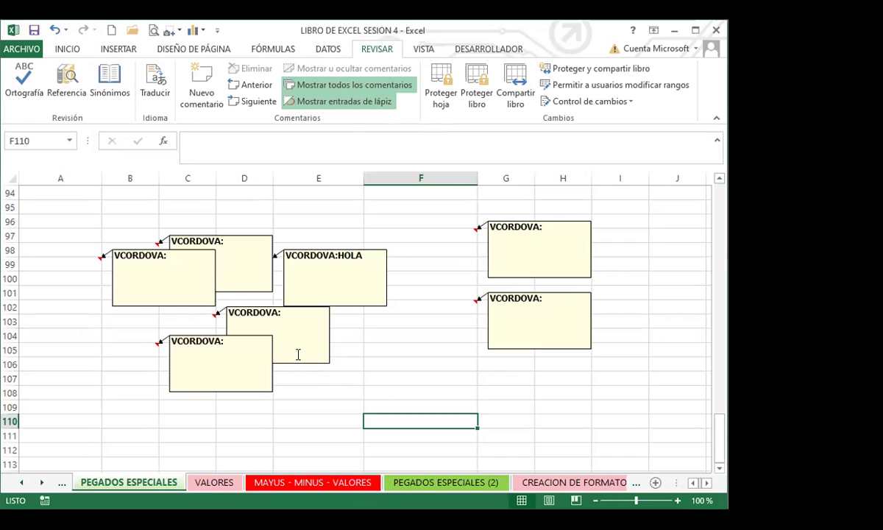
left_click(316, 87)
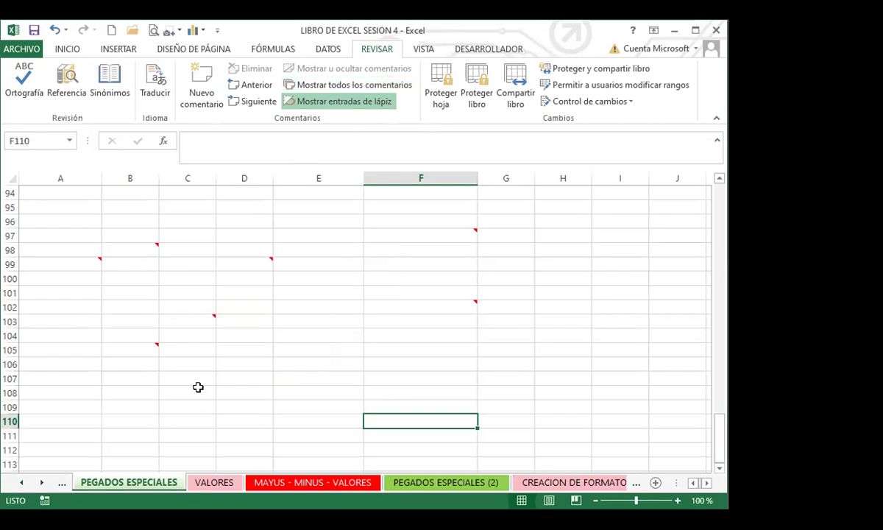
left_click(36, 406)
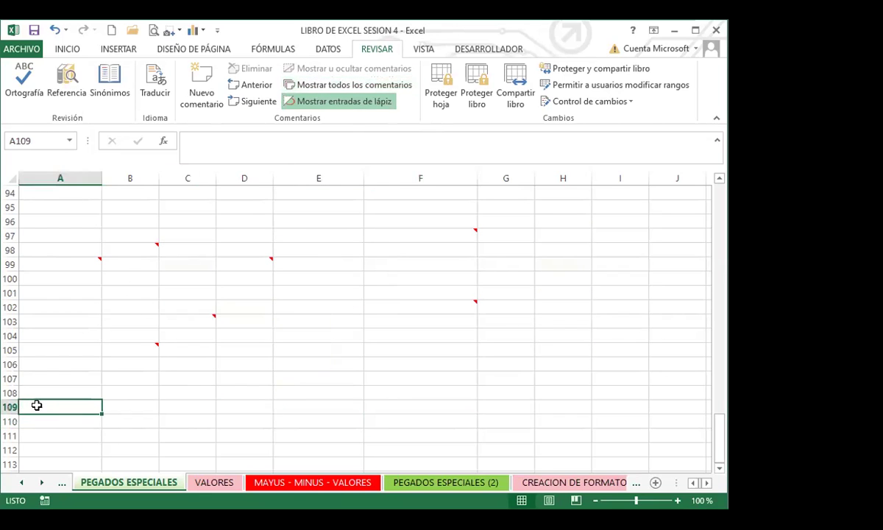
Copy the source grades table together with the row below it, range A1:F12.
scroll(74, 394, "up", 20)
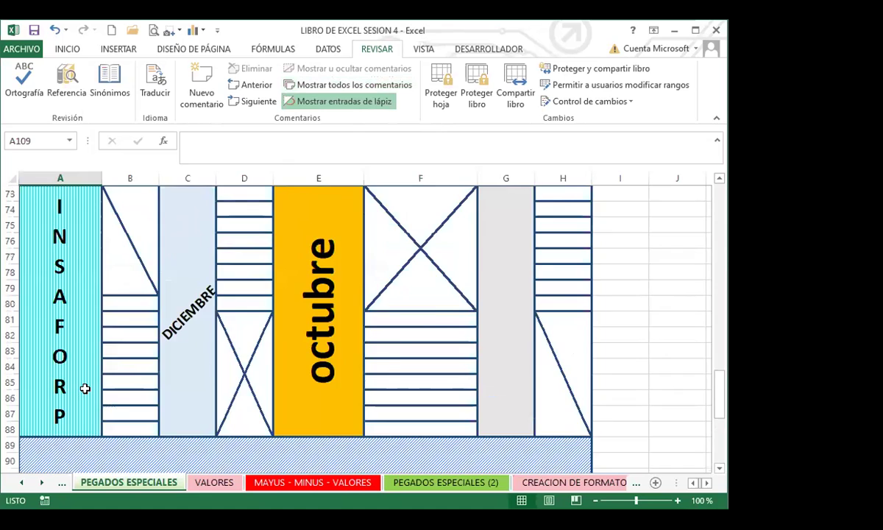
scroll(83, 380, "down", 3)
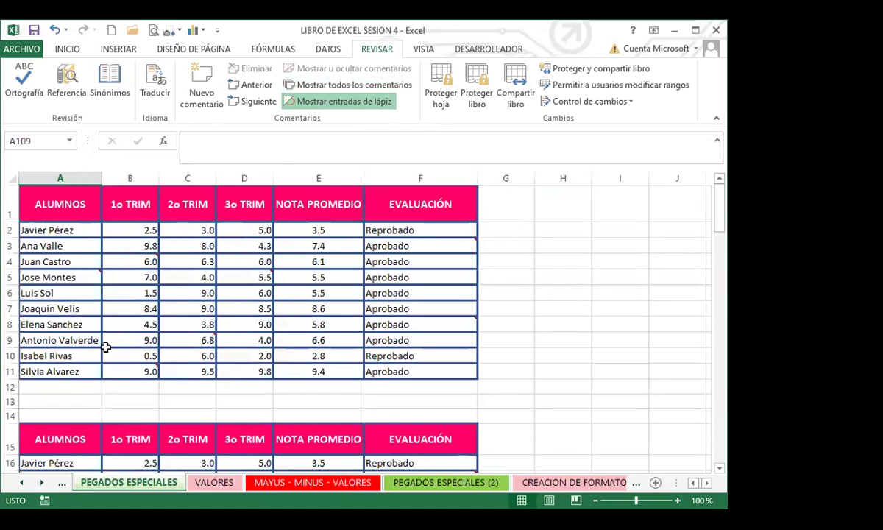
left_click(26, 206)
left_click_drag(170, 247, 421, 381)
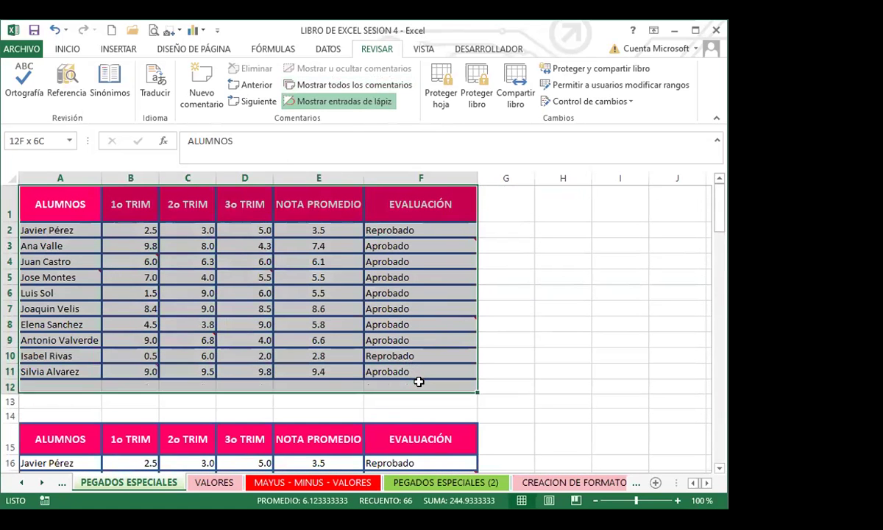
left_click(67, 49)
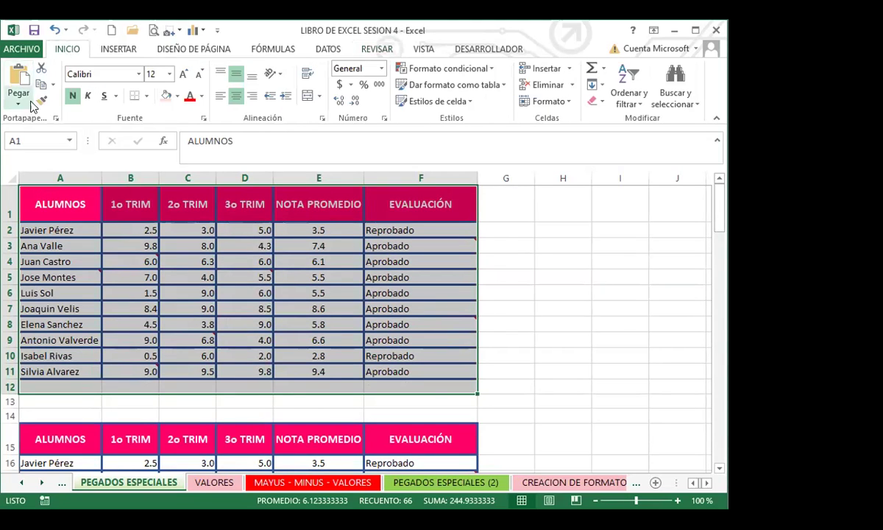
left_click(50, 84)
Paste only the validation of the copied range at A109 using the Validación option of Paste Special.
scroll(22, 334, "down", 20)
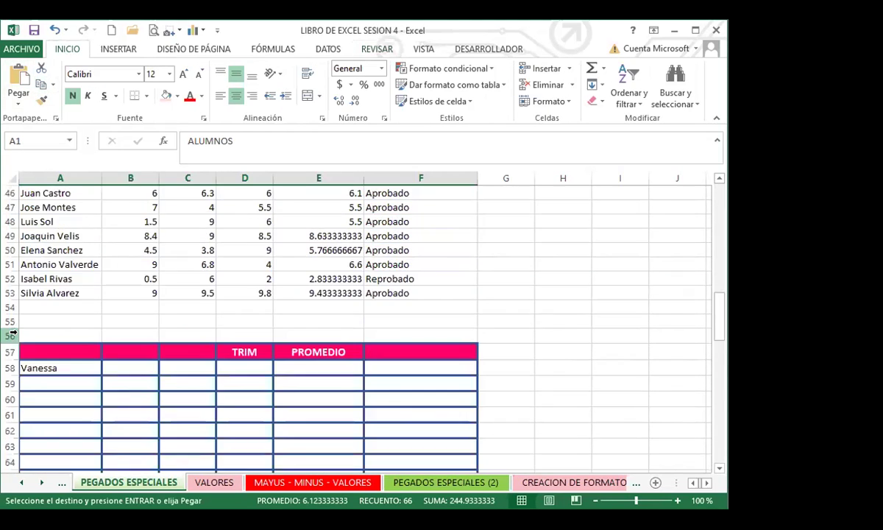
scroll(22, 333, "down", 10)
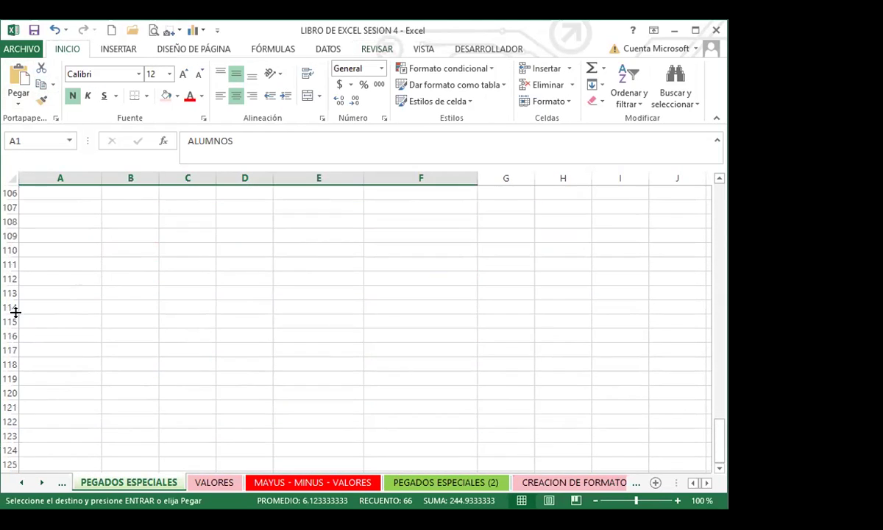
left_click(40, 236)
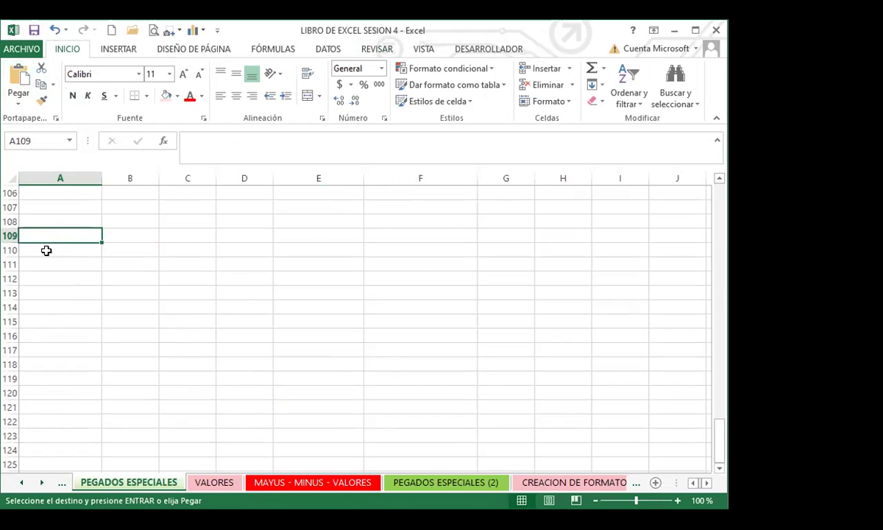
scroll(45, 253, "up", 2)
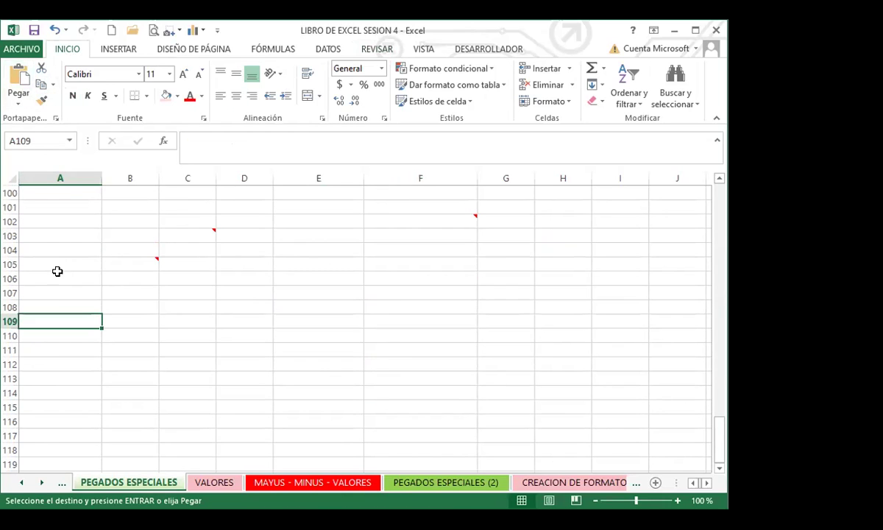
left_click(18, 103)
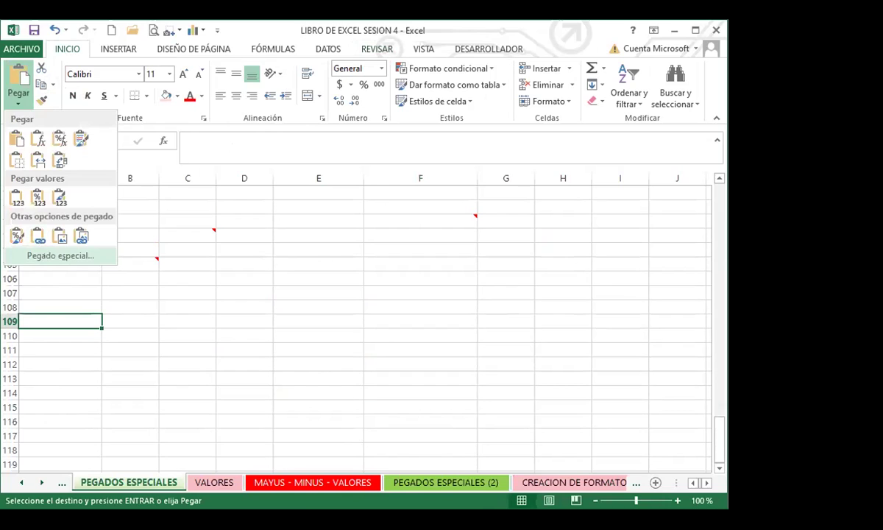
left_click(40, 252)
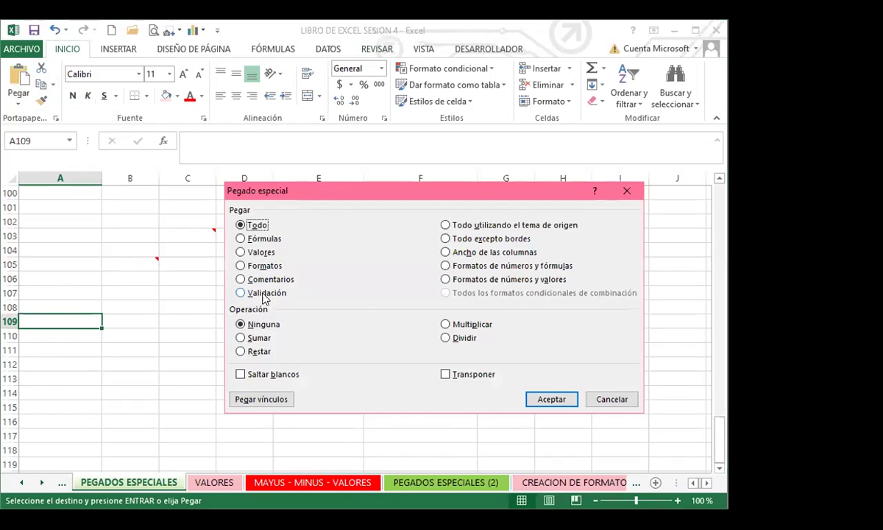
left_click(243, 293)
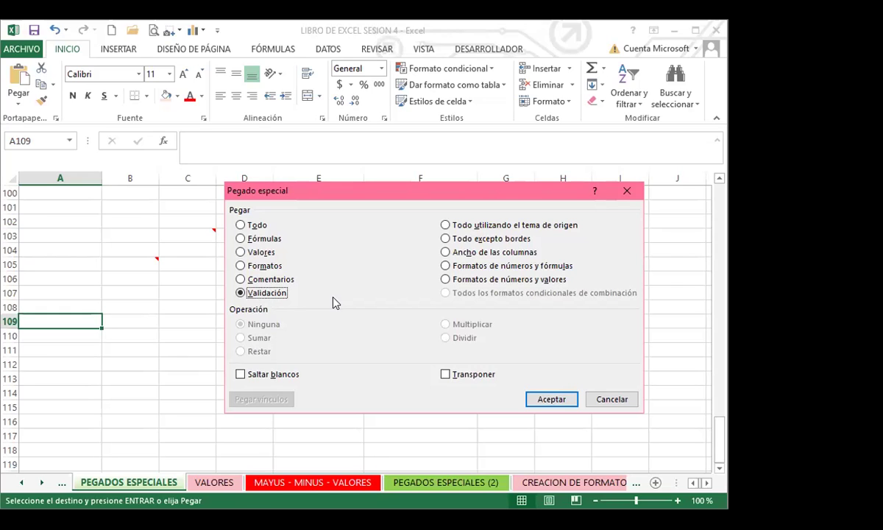
left_click(548, 398)
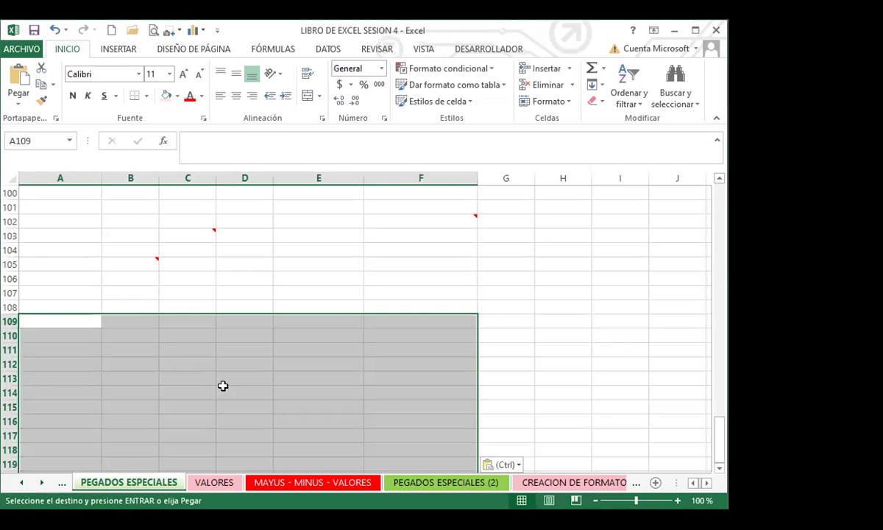
scroll(243, 383, "down", 1)
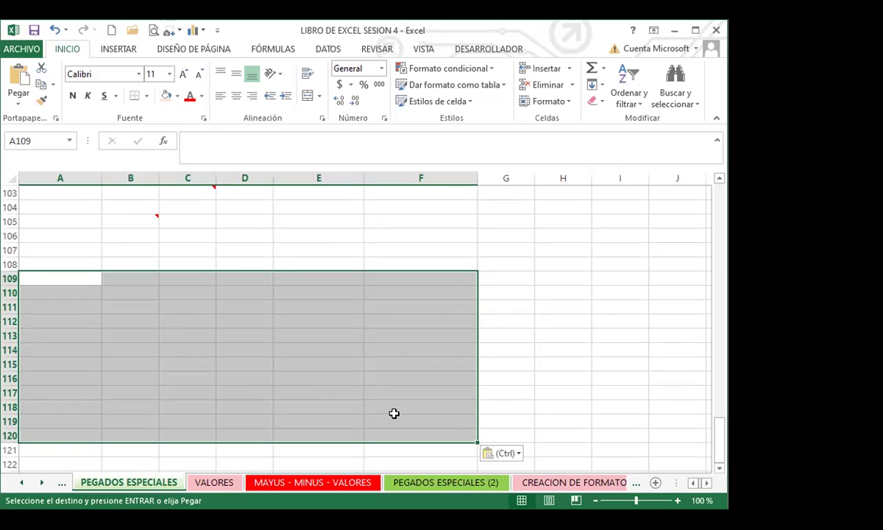
Compare cell A120 in the pasted range with the source dropdown cell A12.
left_click(71, 433)
scroll(243, 324, "up", 17)
scroll(194, 314, "up", 16)
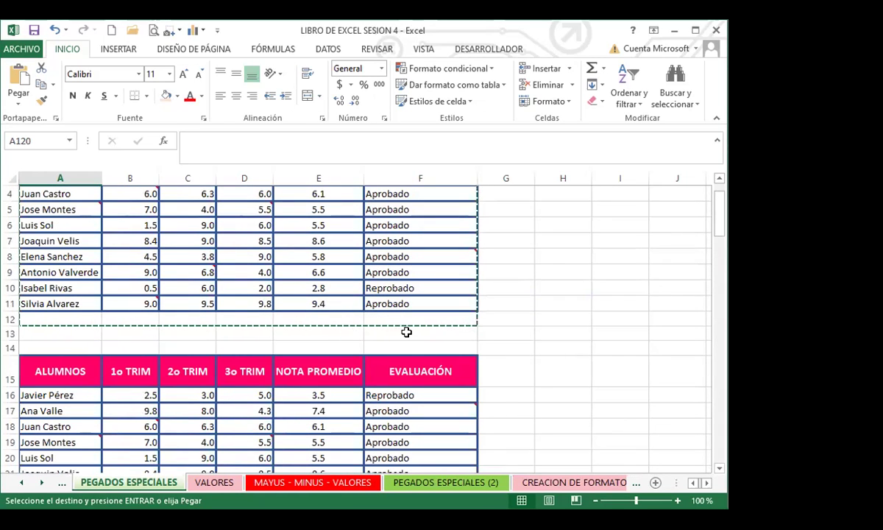
scroll(112, 342, "down", 3)
scroll(112, 341, "up", 4)
left_click(62, 384)
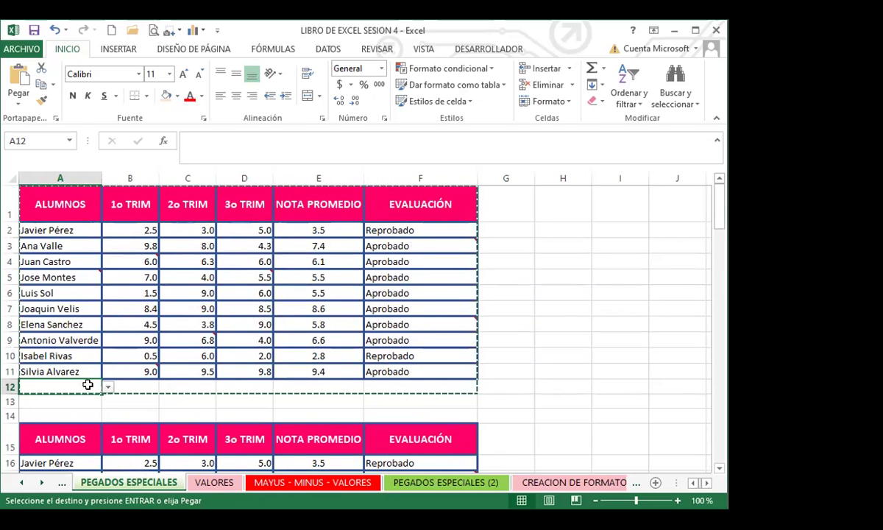
Check the cells of column A around the pasted range, down to A120, for the copied validation dropdown.
scroll(60, 379, "down", 10)
scroll(64, 379, "down", 20)
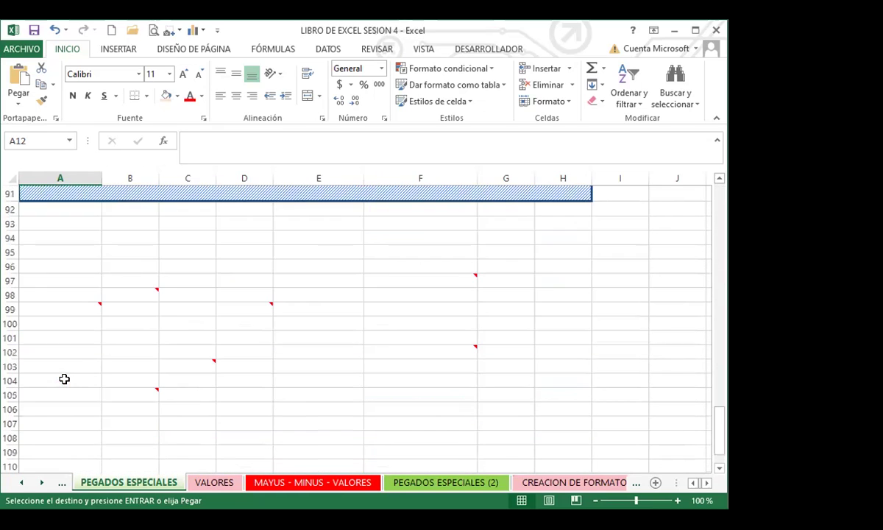
scroll(64, 379, "down", 4)
left_click(61, 379)
left_click(73, 344)
left_click(73, 336)
left_click(80, 307)
left_click(81, 280)
key("Down")
key("Down")
key("Down")
key("Down")
key("Down")
key("Down")
key("Down")
key("Down")
key("Down")
key("Down")
key("Up")
key("Up")
key("Up")
key("Up")
key("Up")
left_click(82, 293)
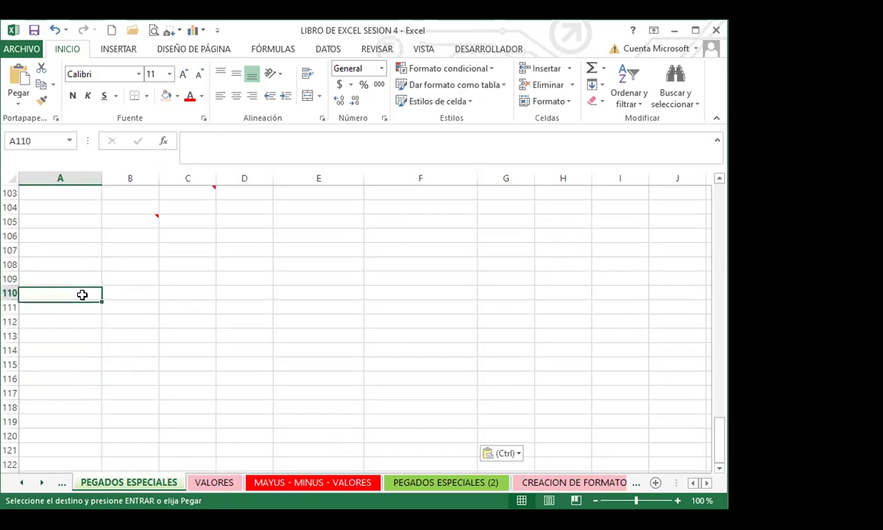
left_click(67, 250)
key("Down")
key("Down")
key("Down")
key("Down")
key("Down")
key("Down")
key("Down")
key("Down")
key("Down")
key("Down")
key("Down")
key("Down")
key("Down")
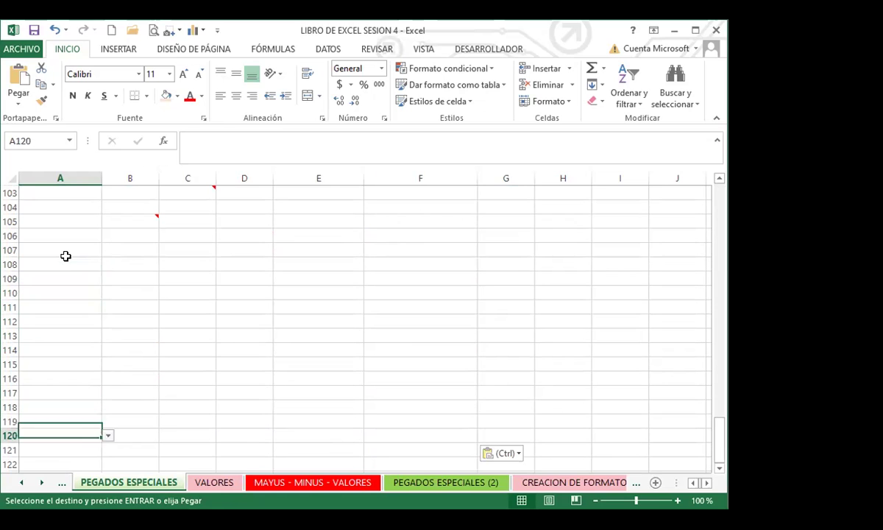
Shade the dropdown cells A120 and A12 with the light orange fill color.
left_click(165, 96)
scroll(125, 377, "down", 3)
scroll(168, 359, "up", 20)
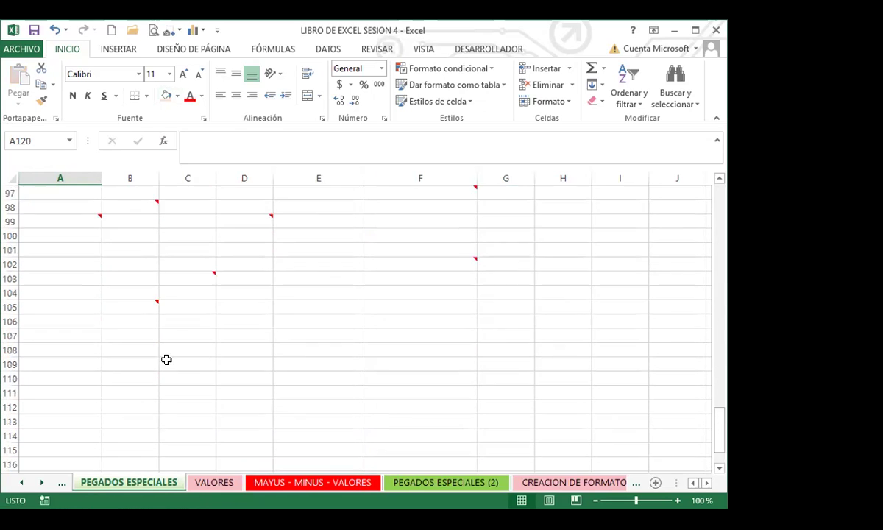
scroll(78, 338, "up", 14)
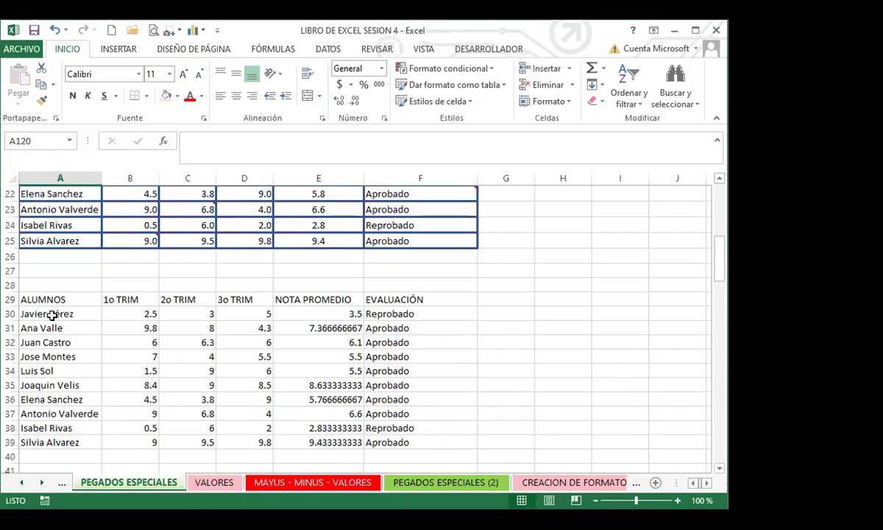
scroll(67, 351, "up", 3)
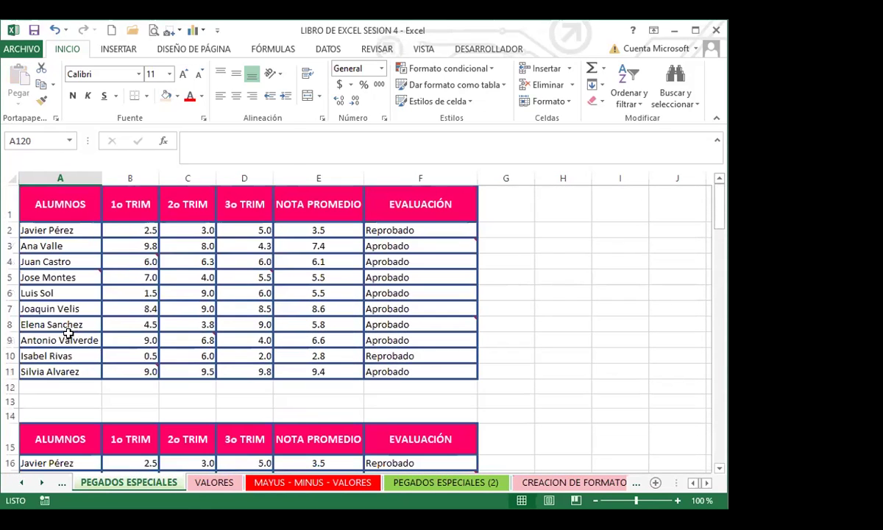
left_click(47, 385)
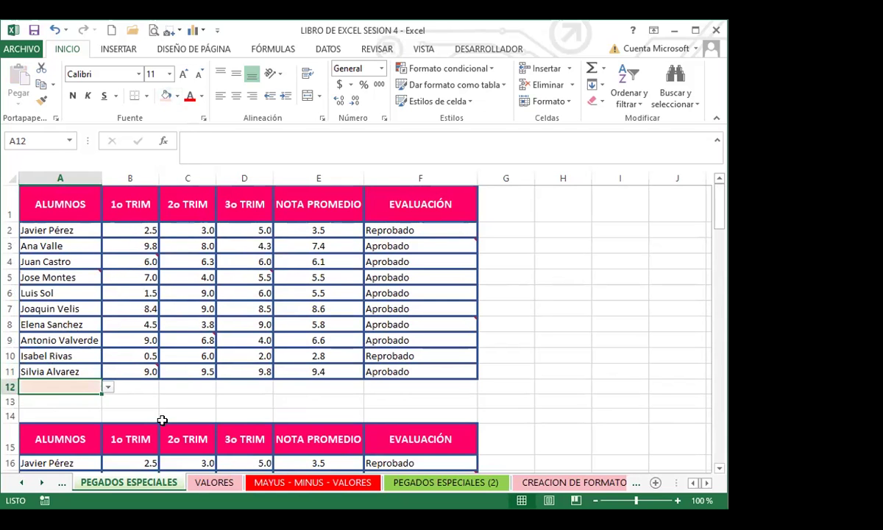
Examine the list of student names offered by the dropdown in the shaded cell A120.
scroll(160, 420, "down", 12)
scroll(130, 409, "down", 20)
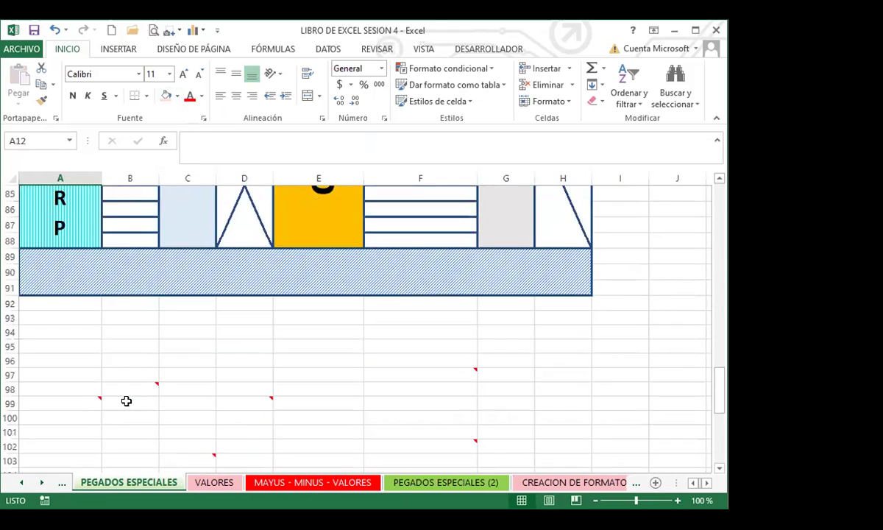
scroll(73, 334, "up", 2)
left_click(69, 293)
left_click(90, 309)
left_click(107, 307)
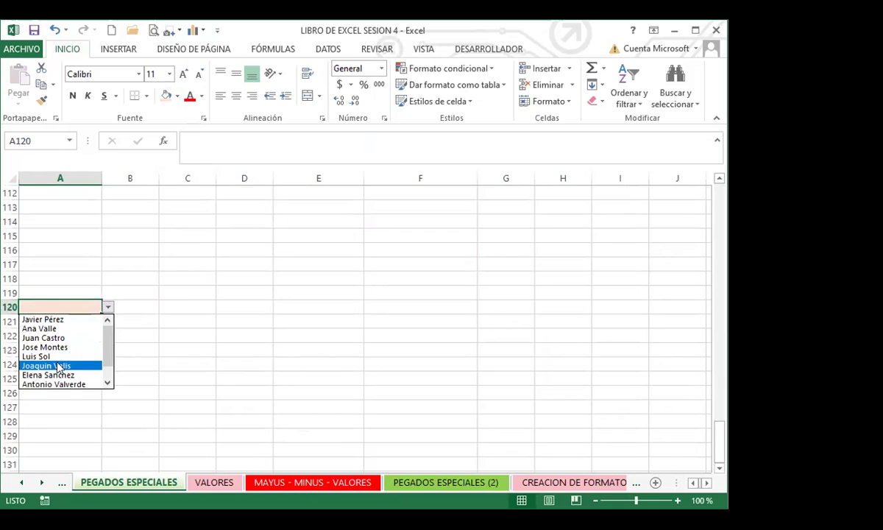
scroll(74, 284, "up", 9)
scroll(75, 282, "up", 14)
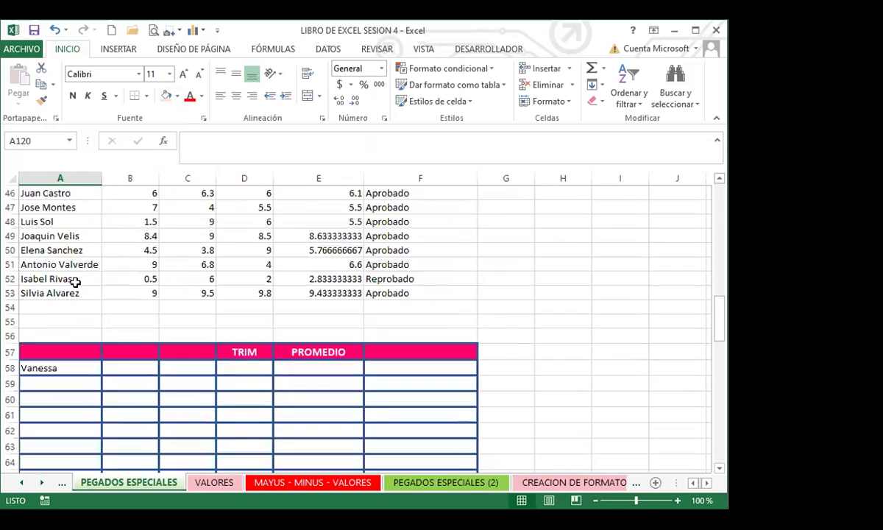
scroll(73, 394, "down", 20)
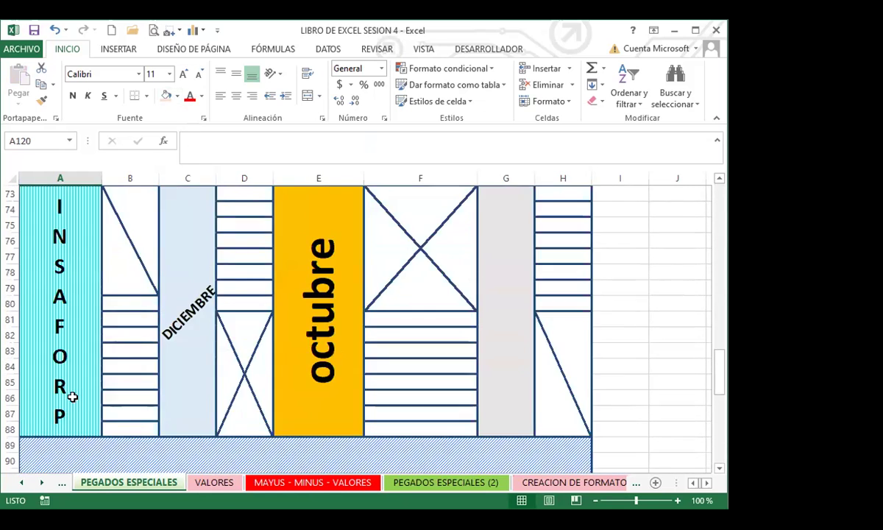
Test the pasted validation by choosing several student names in turn from the dropdown in A120.
left_click(107, 264)
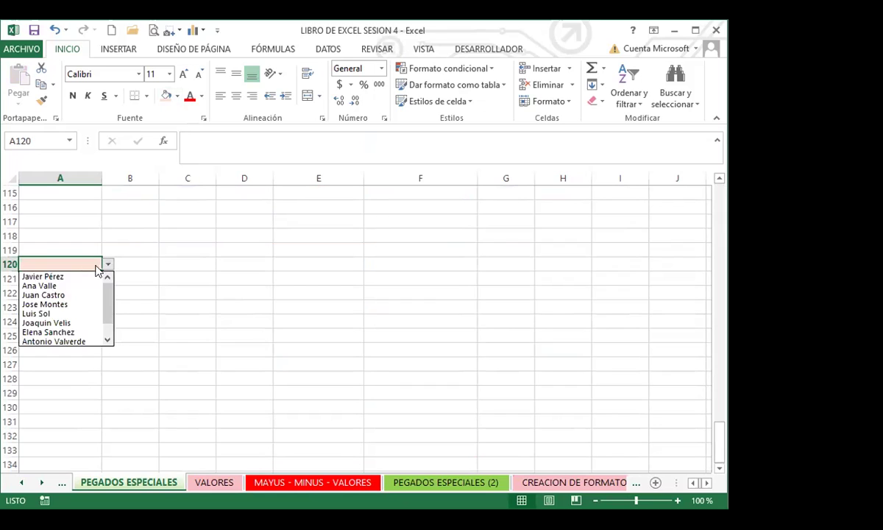
left_click(80, 284)
left_click(108, 264)
left_click(51, 302)
left_click(108, 264)
left_click(55, 313)
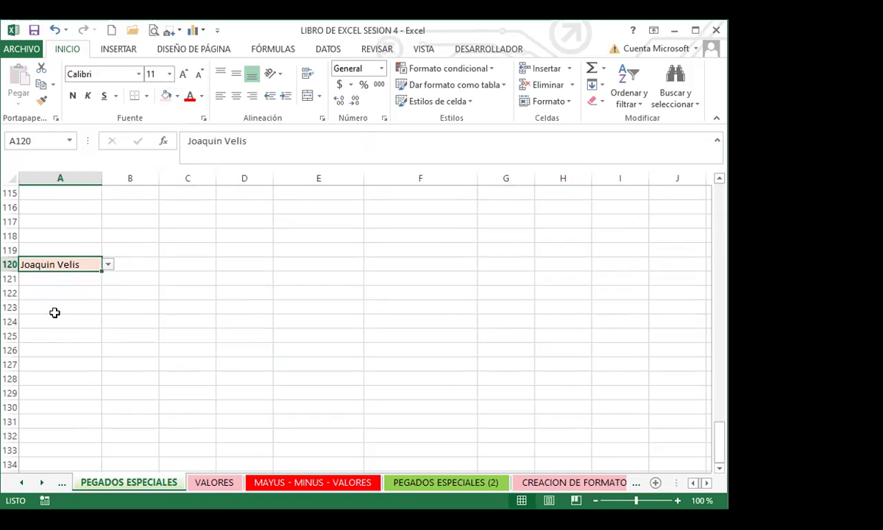
left_click(108, 264)
left_click(109, 265)
scroll(117, 295, "up", 2)
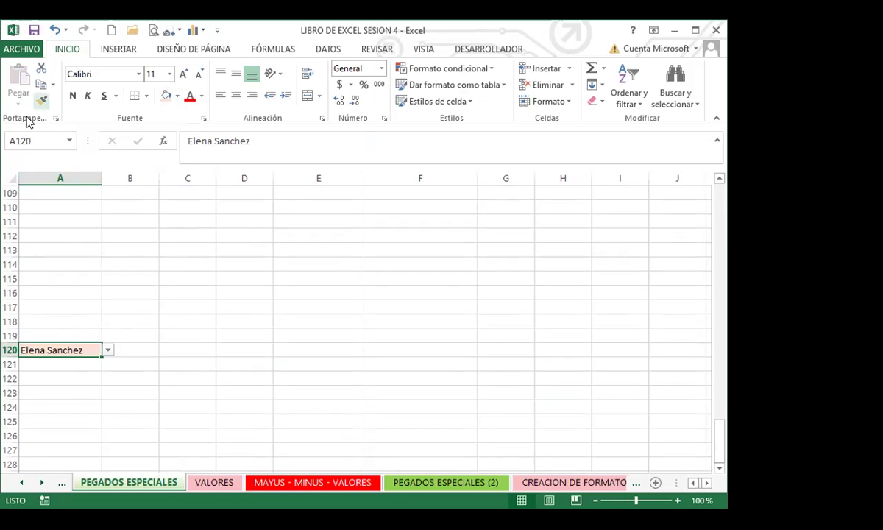
Examine the Paste Special options with the empty cell A117 copied, and leave the dialog without pasting.
left_click(59, 306)
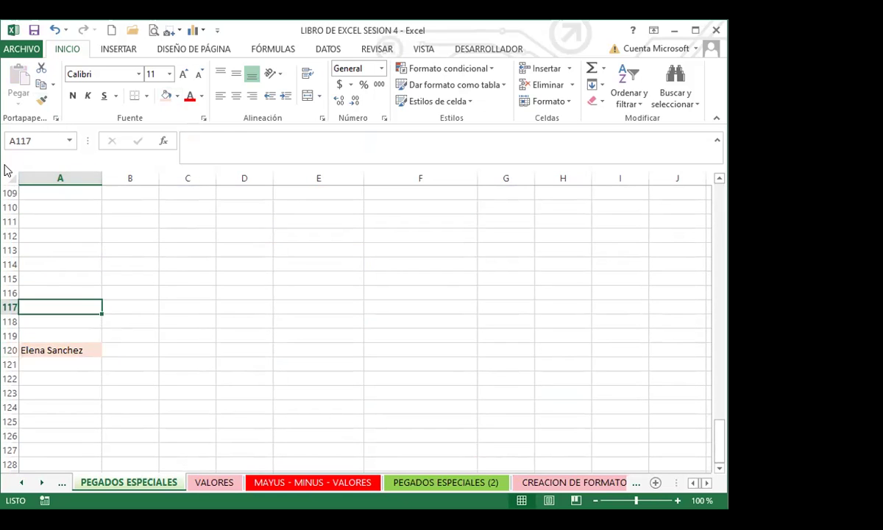
left_click(42, 87)
left_click(19, 103)
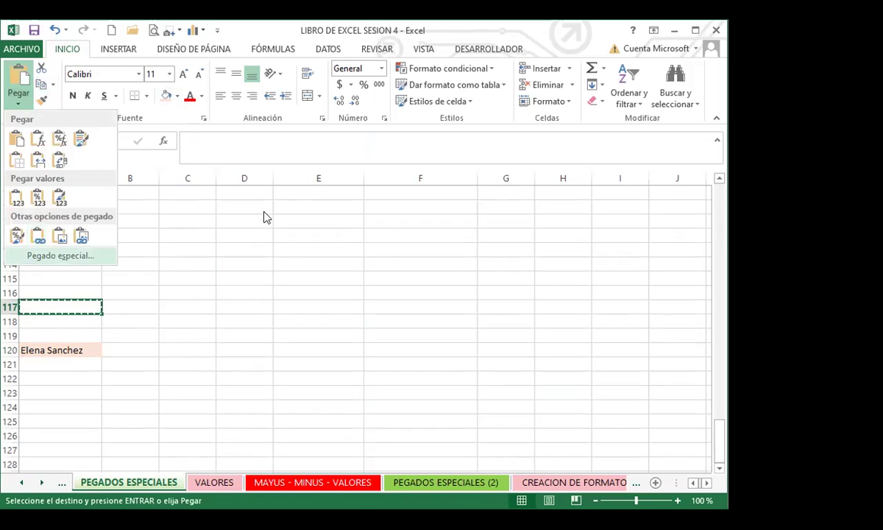
key("s")
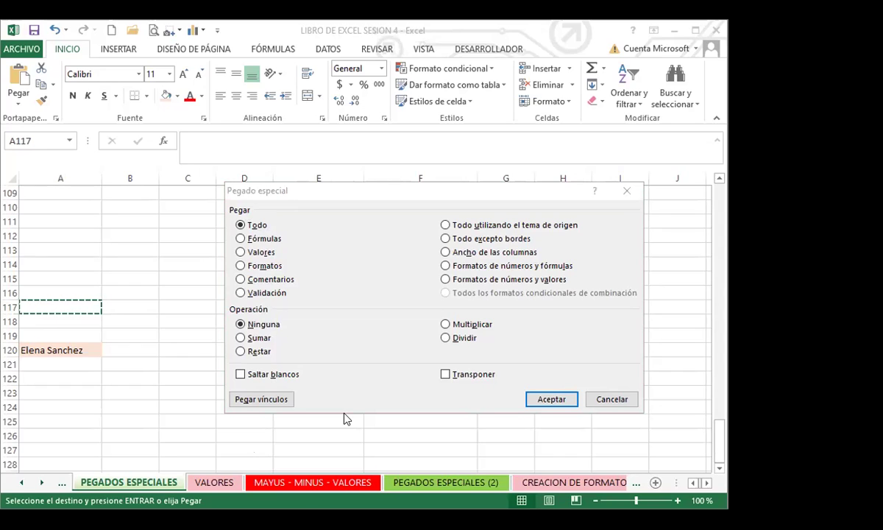
left_click(626, 191)
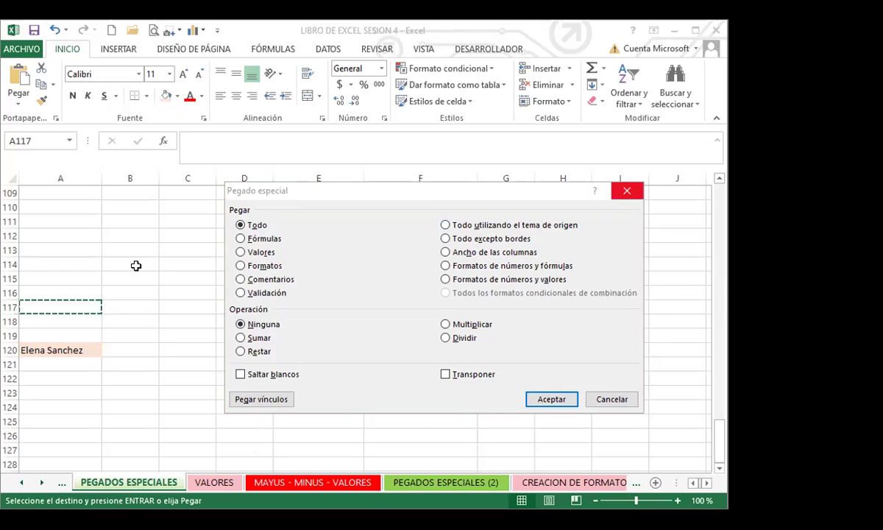
key("Escape")
Test the validation dropdown in the shaded cell A12 by choosing two student names in turn from its list.
scroll(113, 337, "up", 20)
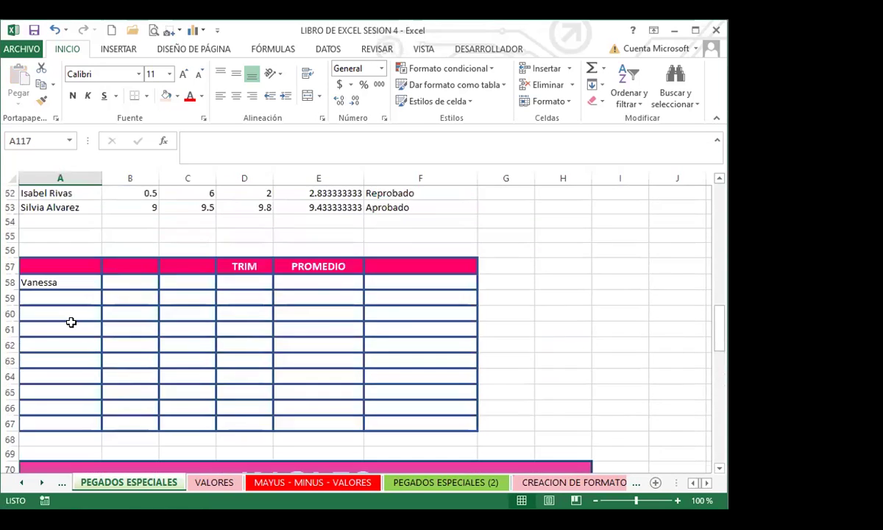
scroll(63, 319, "up", 9)
scroll(64, 340, "down", 2)
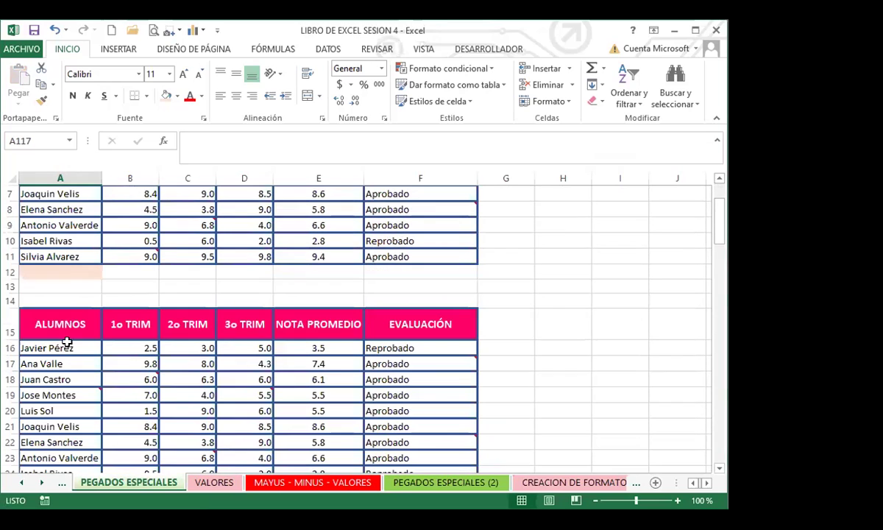
left_click(66, 270)
scroll(65, 268, "up", 1)
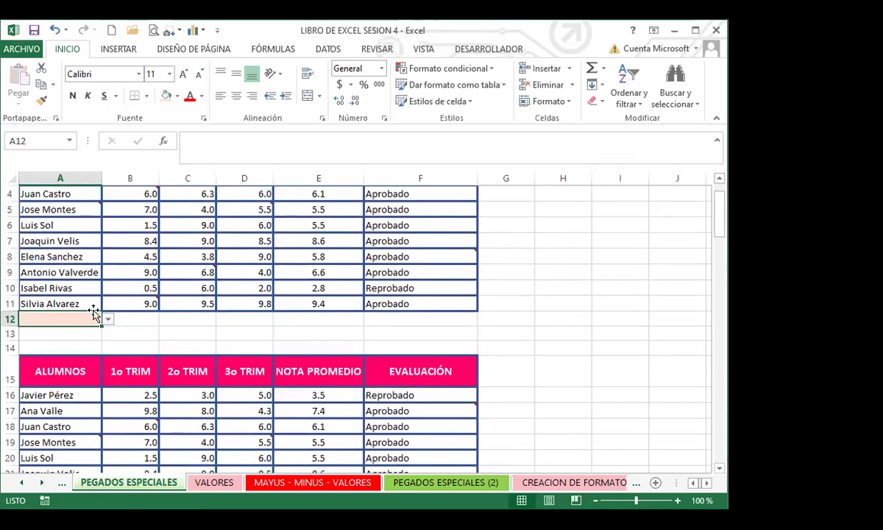
left_click(108, 320)
left_click(109, 386)
left_click_drag(108, 387, 106, 340)
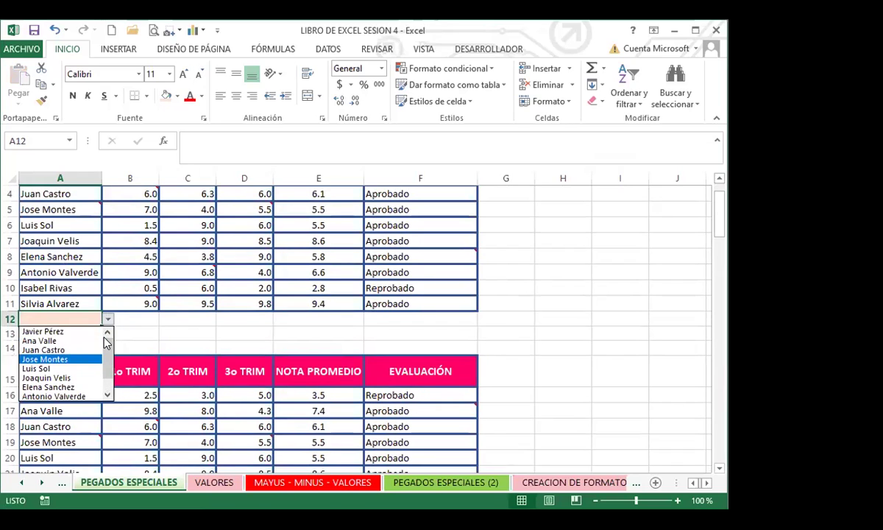
left_click(44, 341)
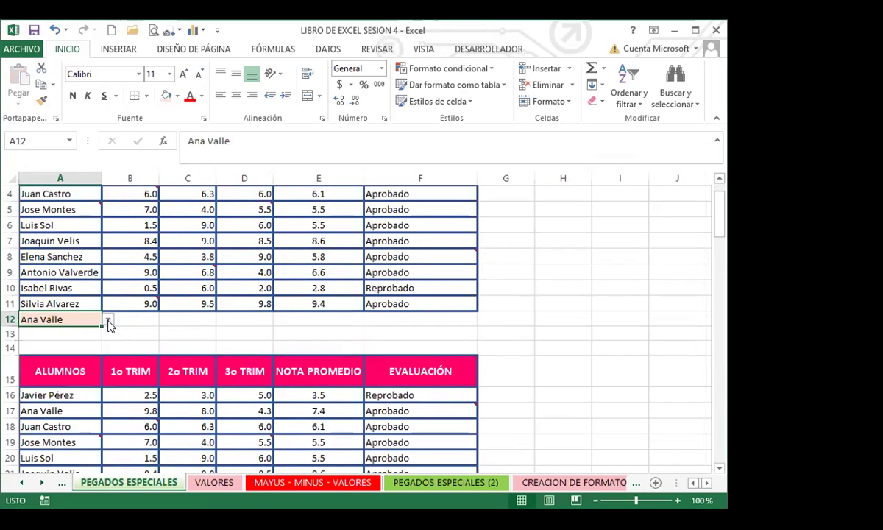
left_click(108, 324)
left_click(40, 368)
left_click(107, 322)
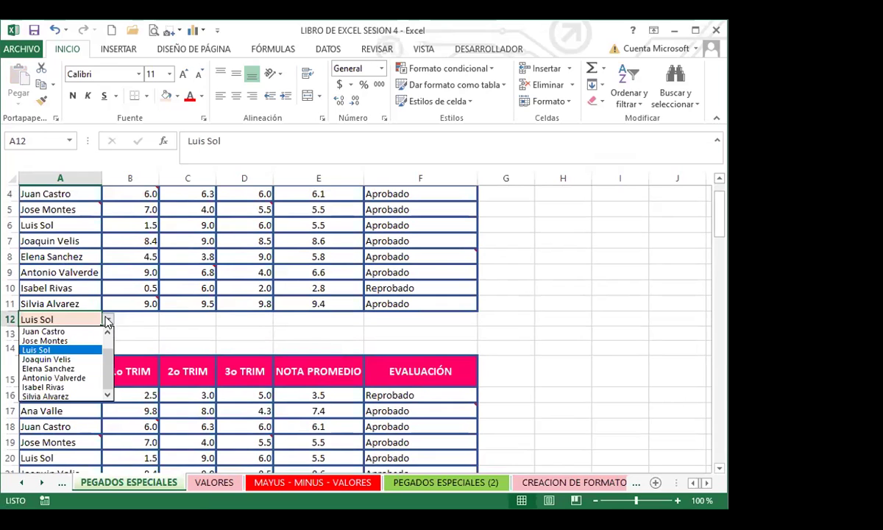
left_click(193, 298)
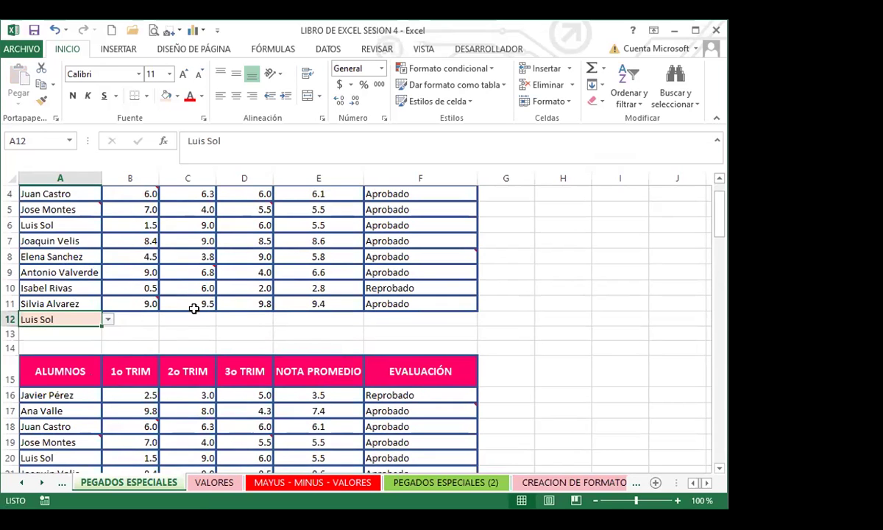
Examine the dropdown list in the shaded cell A120 and keep the same student selected.
scroll(193, 309, "down", 20)
scroll(74, 376, "down", 4)
left_click(74, 264)
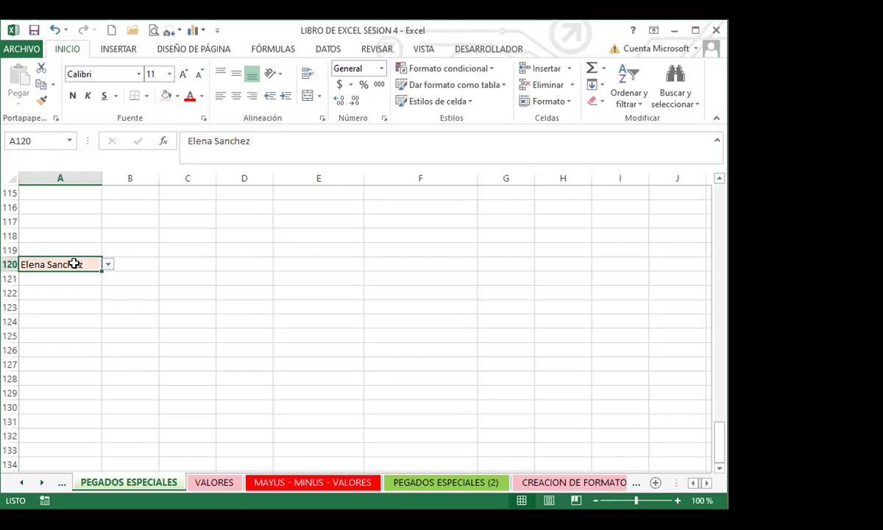
left_click(108, 264)
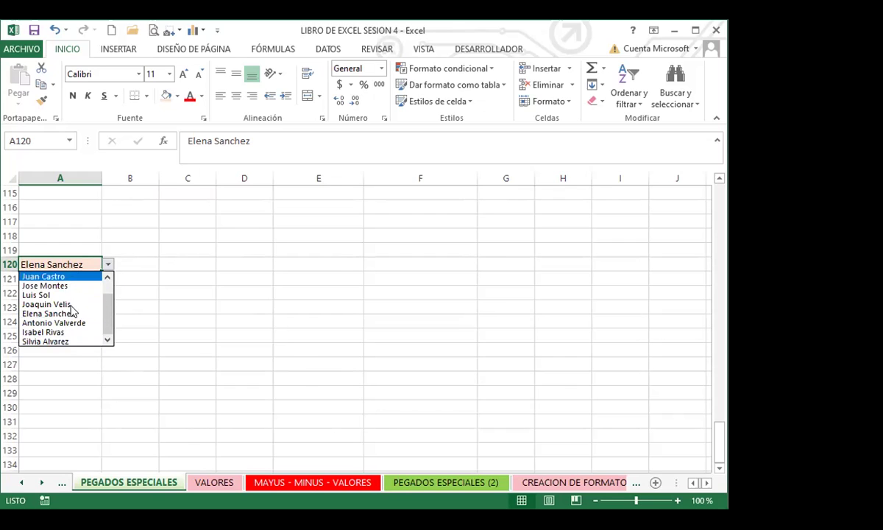
left_click(46, 313)
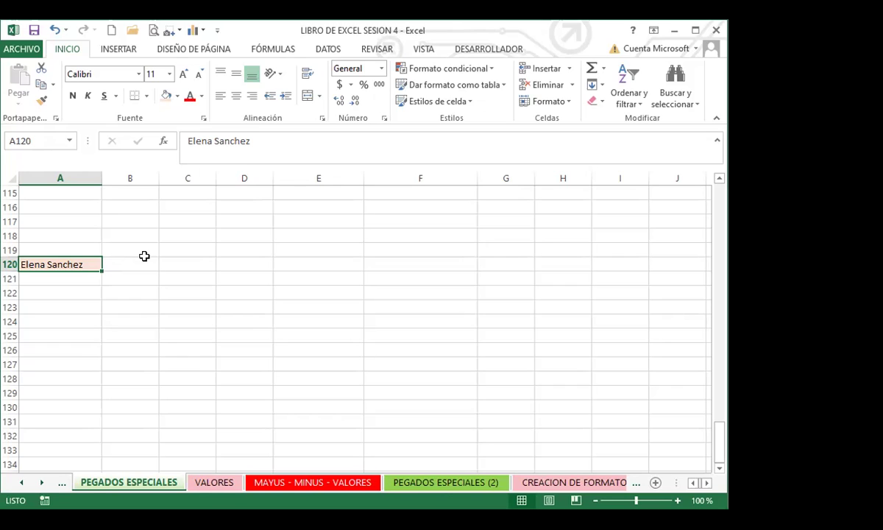
Copy the whole grades table A1:F11 at the start of the sheet.
scroll(166, 357, "up", 16)
scroll(179, 350, "up", 20)
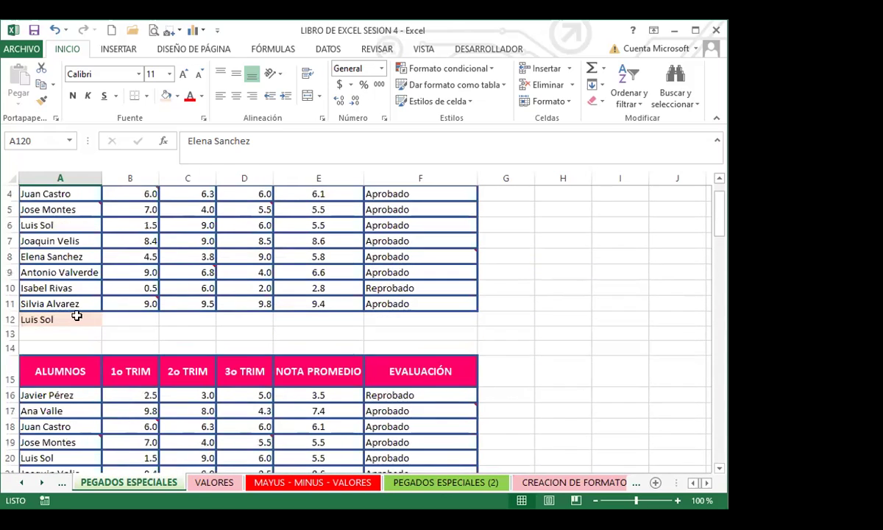
scroll(77, 316, "up", 1)
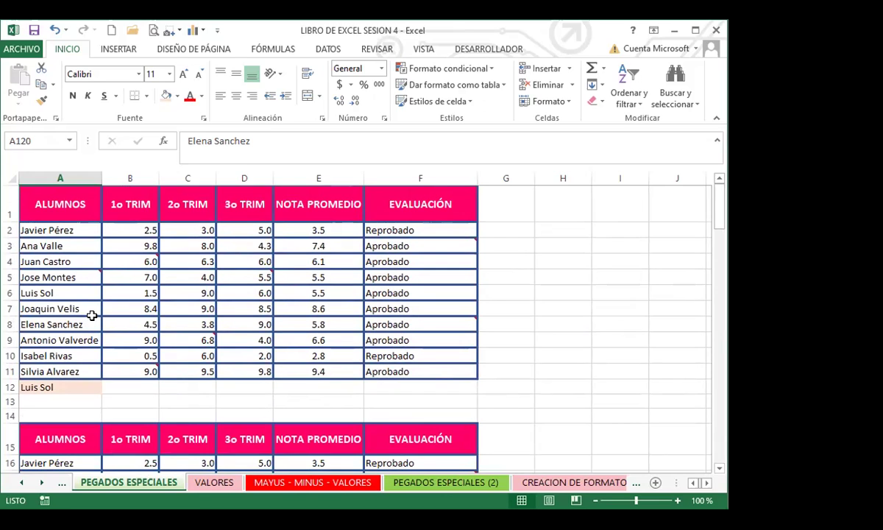
left_click(44, 190)
left_click_drag(93, 208, 427, 369)
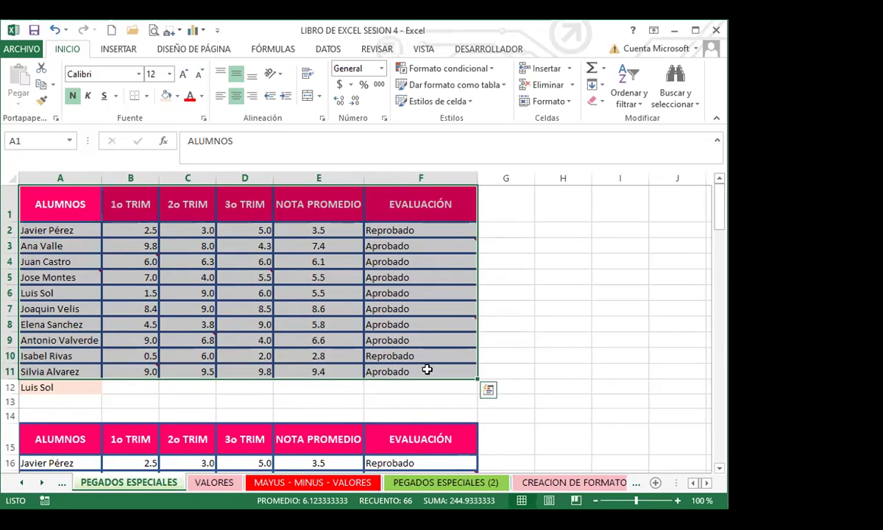
left_click(41, 84)
Paste everything from the copied grades table at A124 using Paste Special with the Transponer option on.
scroll(88, 368, "down", 20)
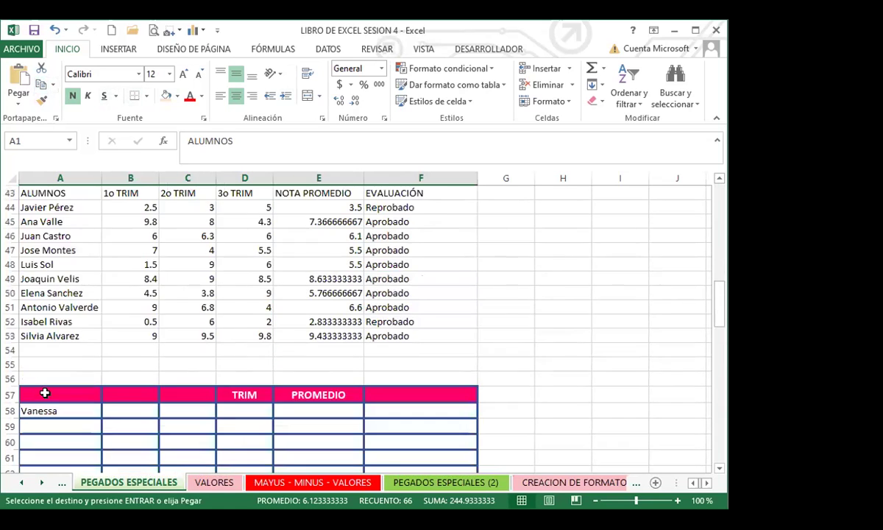
scroll(46, 384, "down", 16)
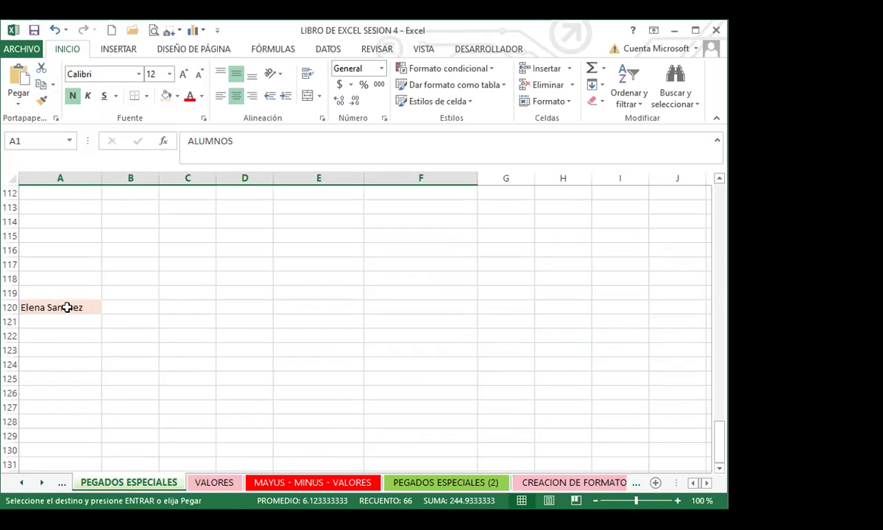
left_click(51, 362)
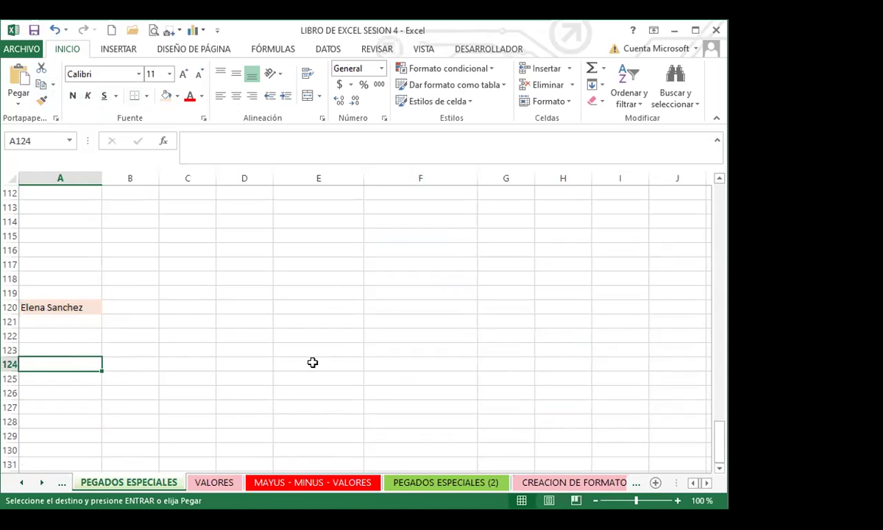
left_click(19, 99)
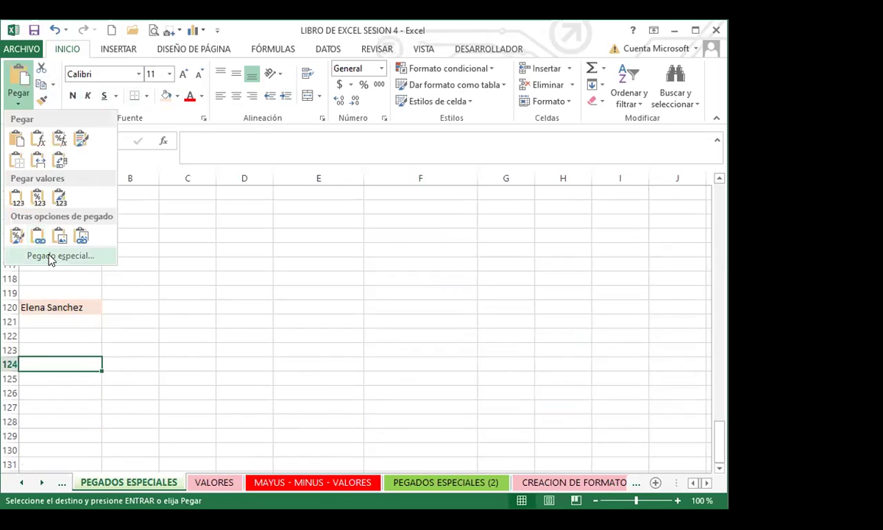
left_click(52, 256)
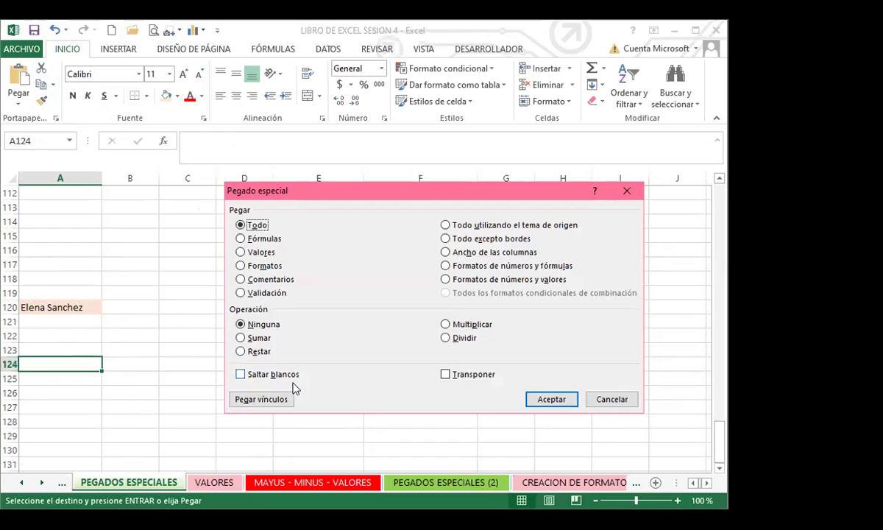
left_click(445, 374)
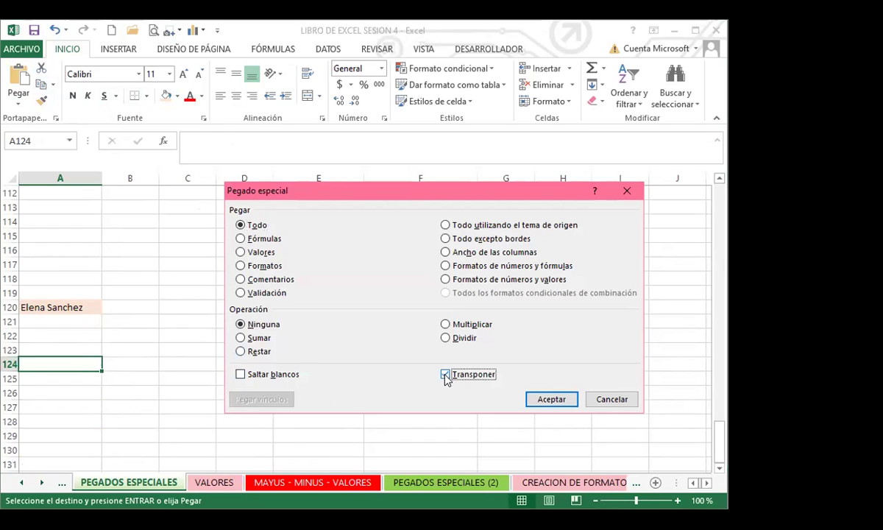
left_click(551, 401)
scroll(227, 398, "down", 3)
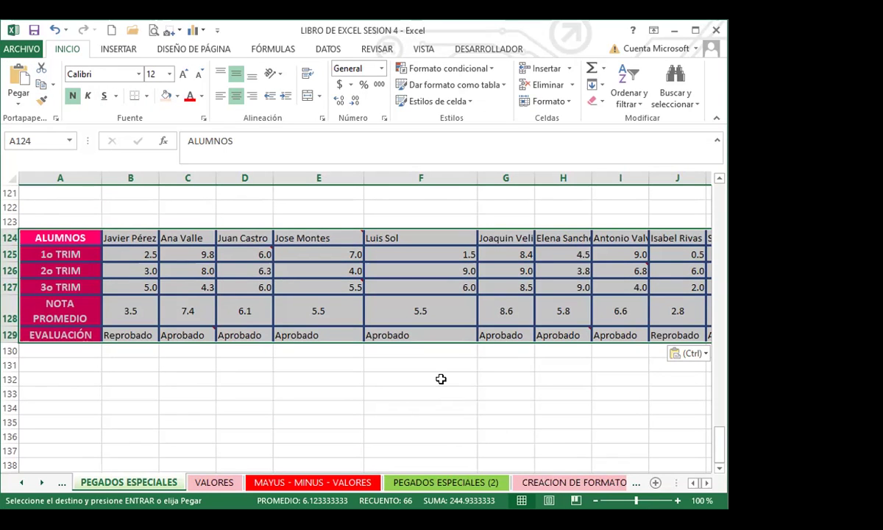
Review the transposed table across its full width along the EVALUACIÓN row 129.
left_click(423, 335)
key("Right")
key("Right")
key("Right")
key("Right")
key("Right")
key("Right")
key("Right")
key("Right")
key("Right")
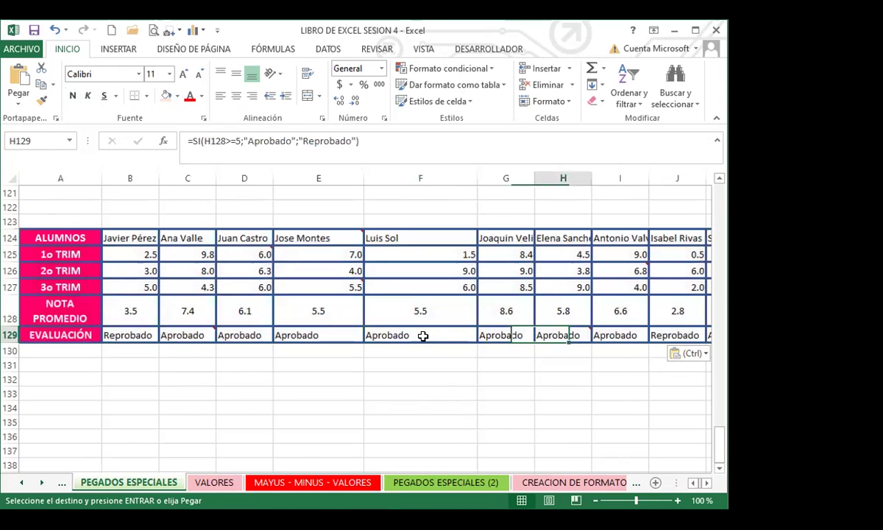
key("Left")
key("Left")
key("Left")
key("Left")
key("Left")
key("Left")
key("Left")
key("Left")
key("Left")
key("Left")
key("Left")
key("Left")
key("Left")
key("Left")
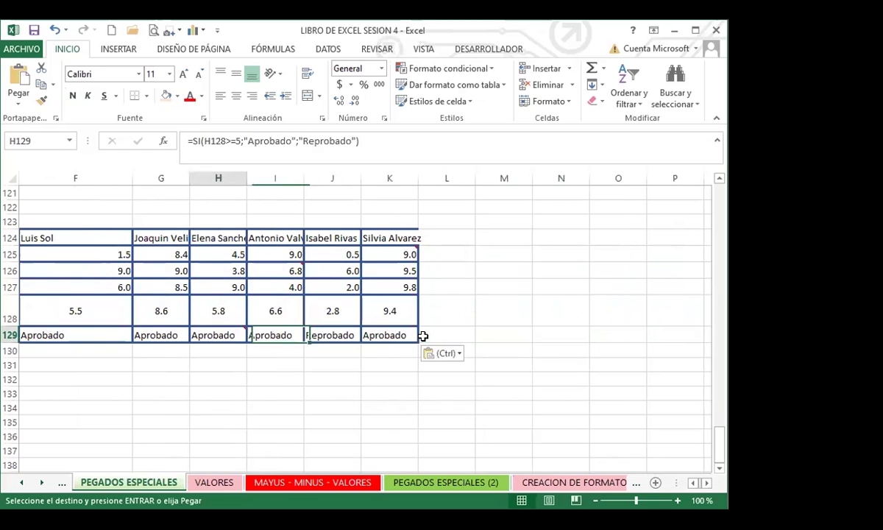
key("ctrl+v")
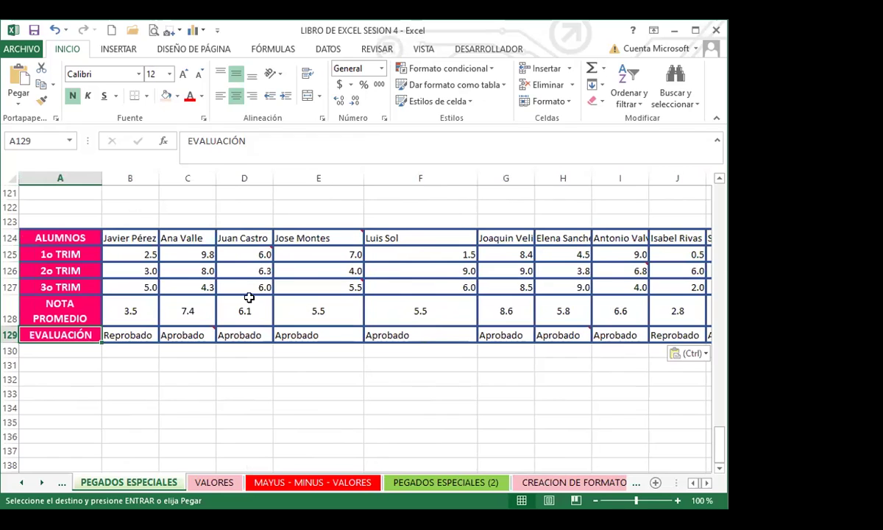
Copy the header column A124:A129 and paste it transposed as a row starting at A133.
left_click_drag(53, 235, 67, 329)
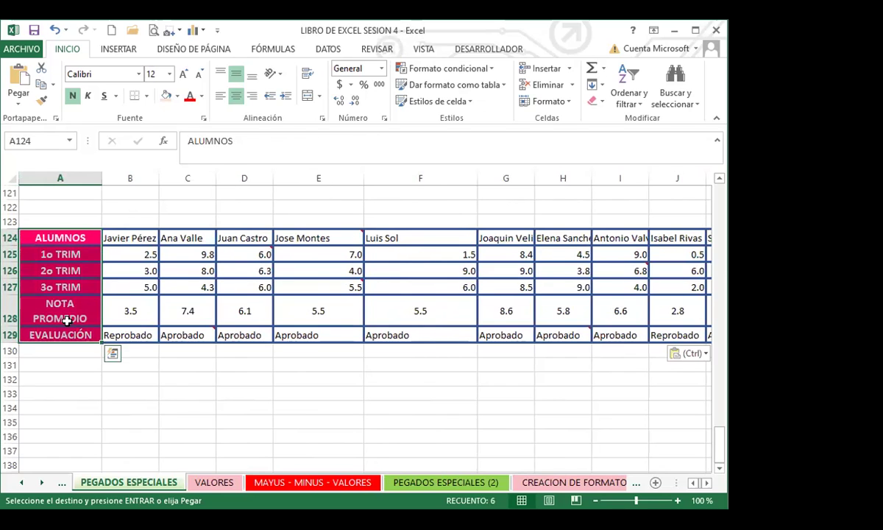
left_click(41, 84)
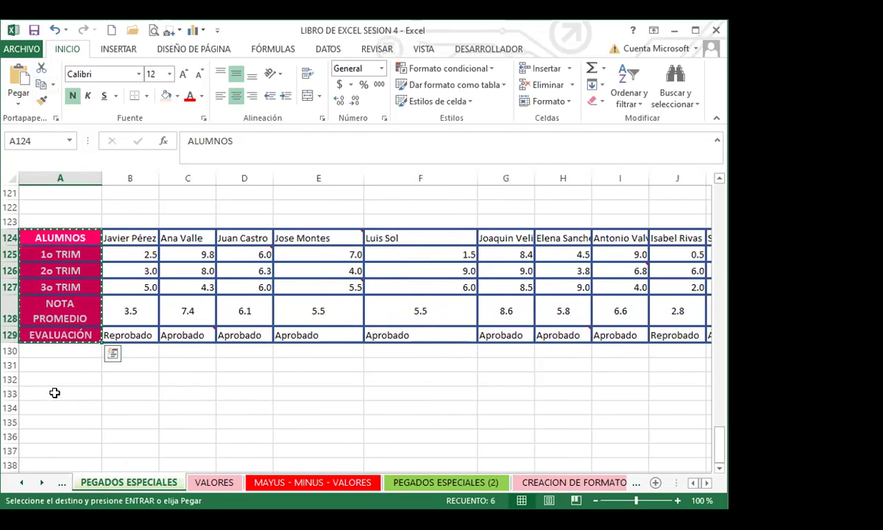
left_click(53, 392)
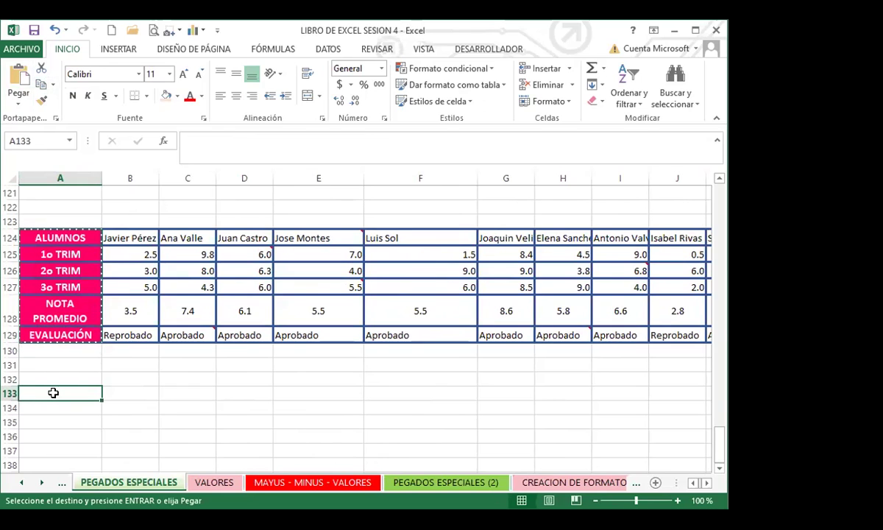
right_click(53, 393)
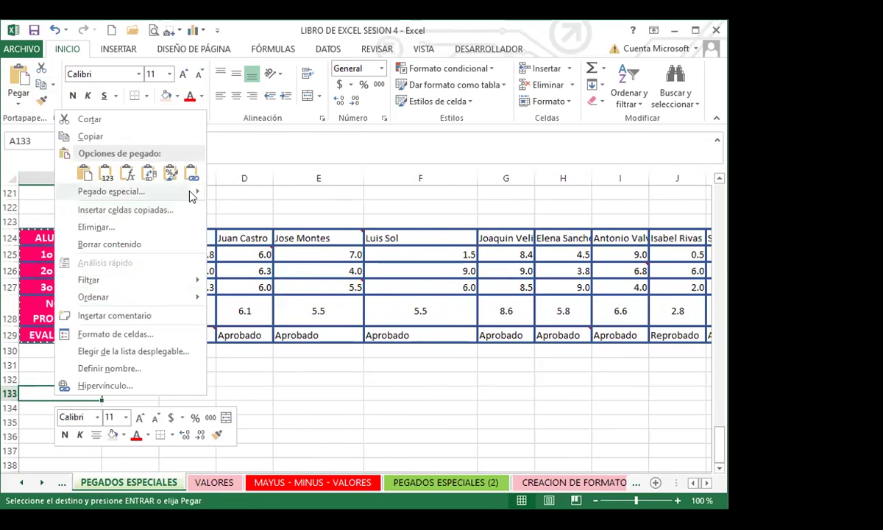
mouse_move(191, 192)
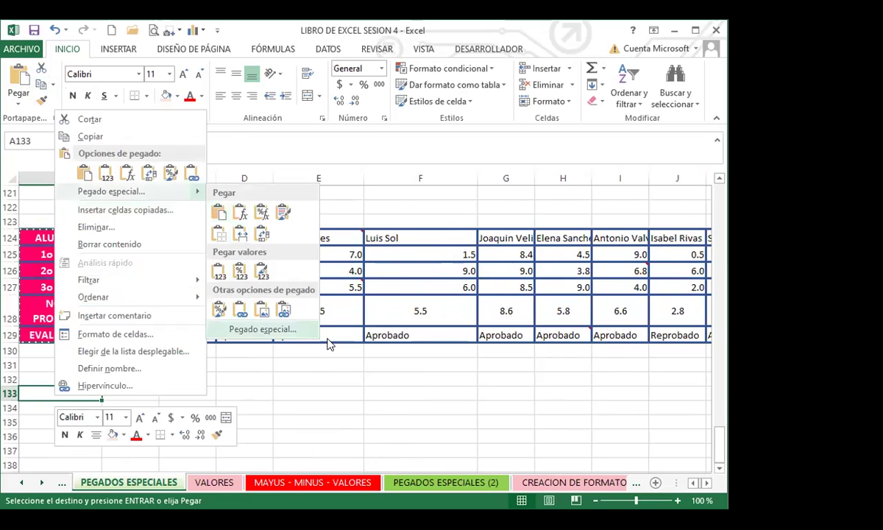
left_click(257, 331)
left_click(264, 401)
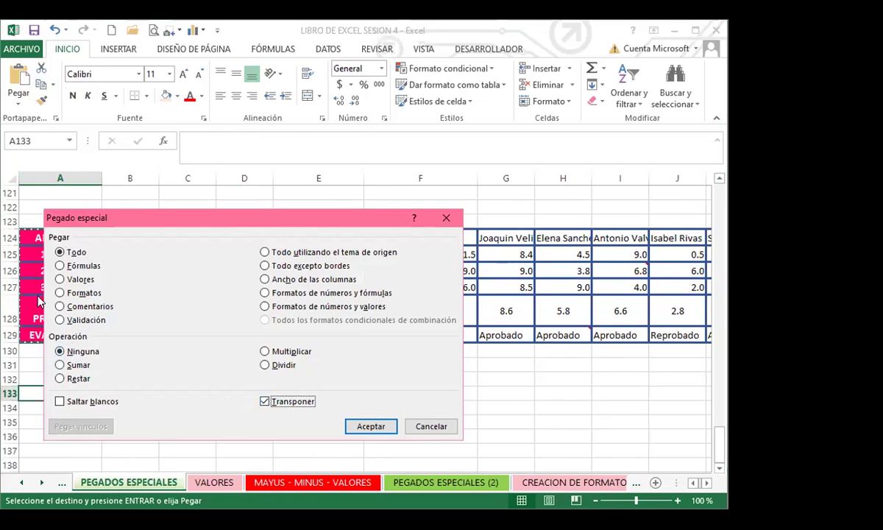
left_click(368, 426)
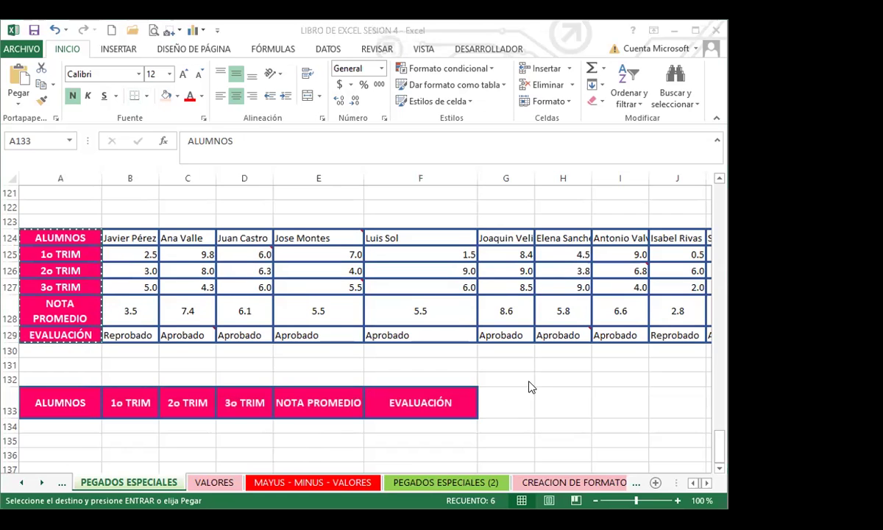
left_click(228, 438)
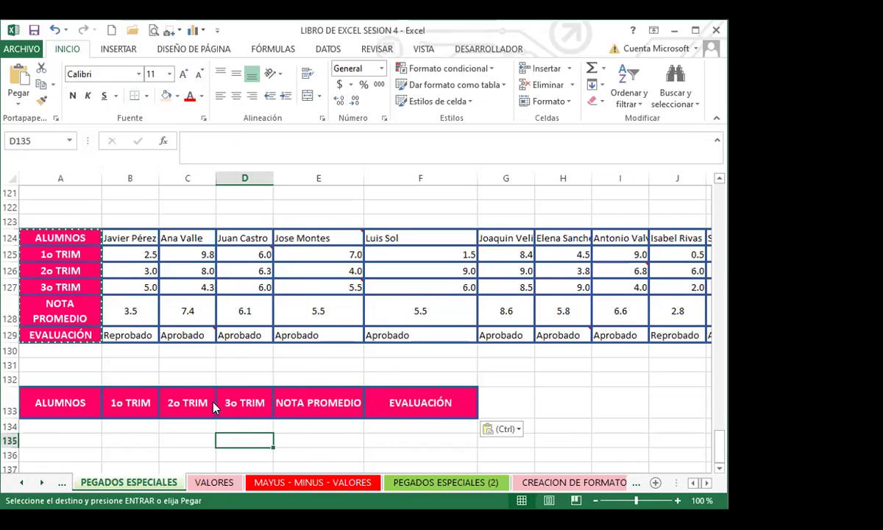
Unhide the COPIAR FORMATO sheet in the workbook.
key("ctrl+Page_Down")
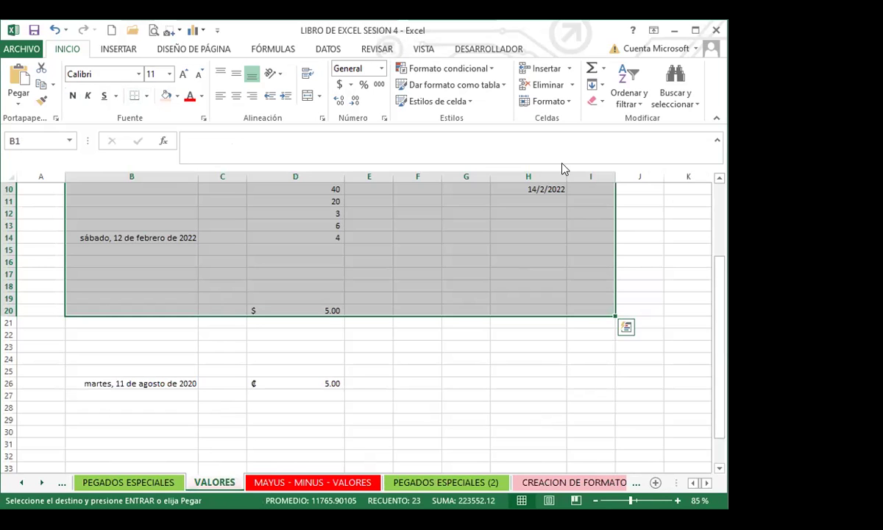
left_click(538, 419)
left_click(546, 483)
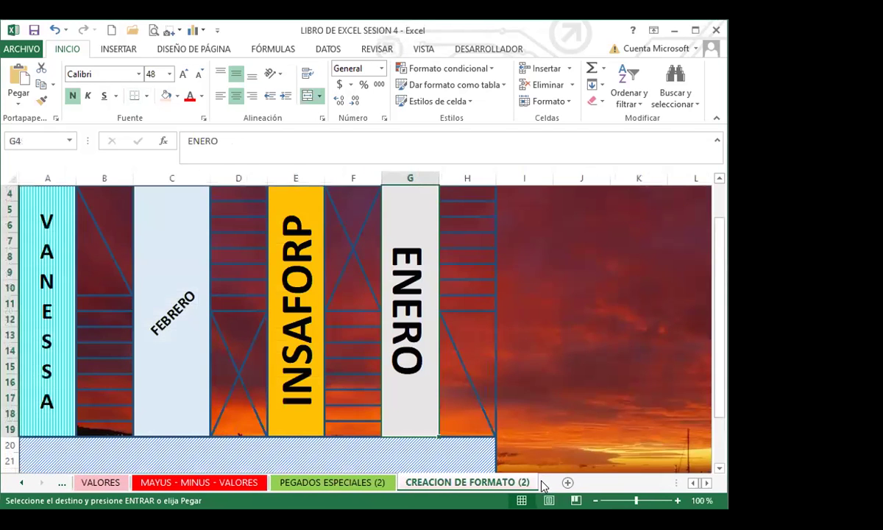
left_click(374, 483)
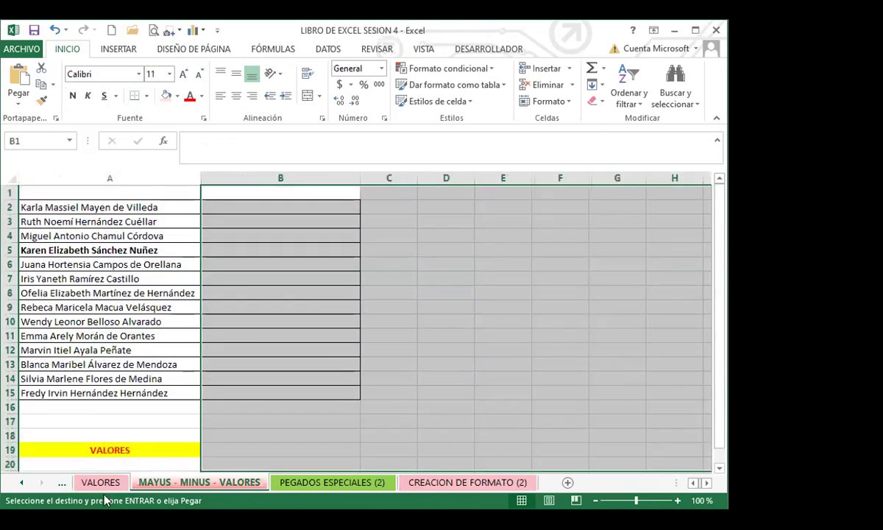
left_click(103, 483)
right_click(111, 485)
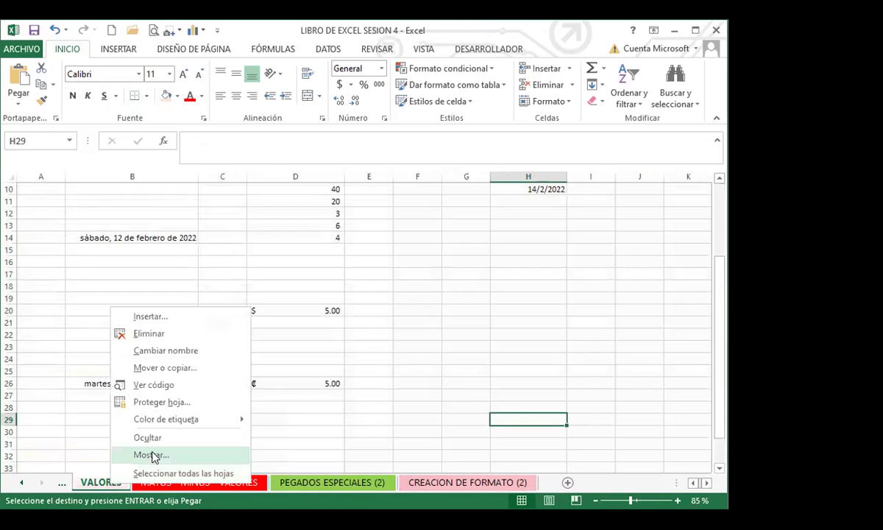
left_click(149, 451)
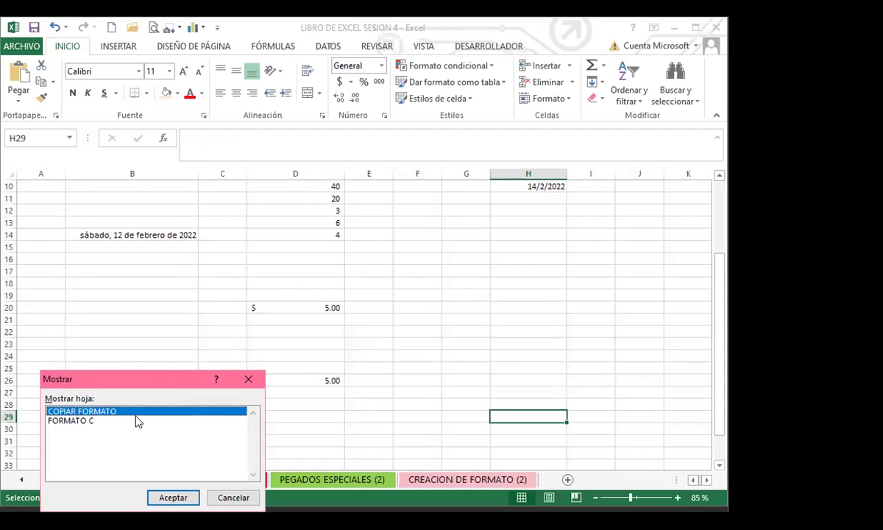
left_click(174, 498)
left_click(223, 416)
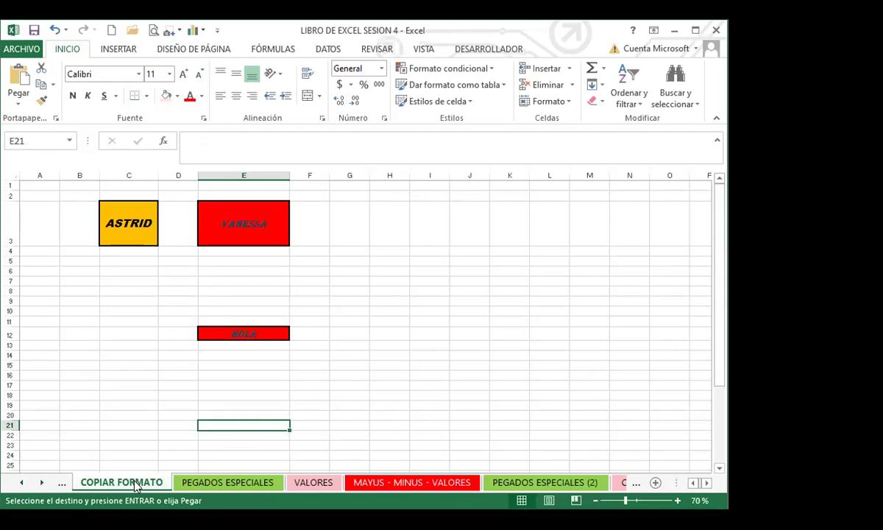
Open the VALORES sheet and review its date, decimal, percentage and custom format practice columns.
left_click(233, 481)
left_click(312, 482)
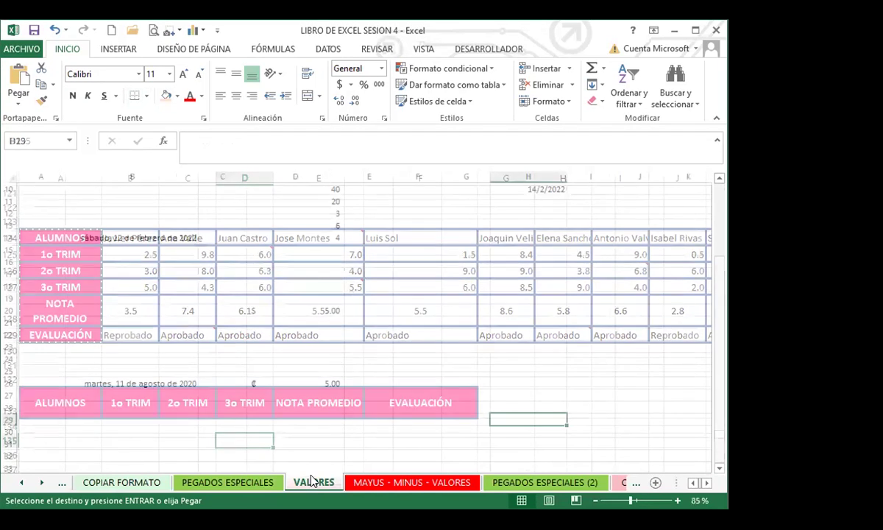
scroll(379, 383, "up", 3)
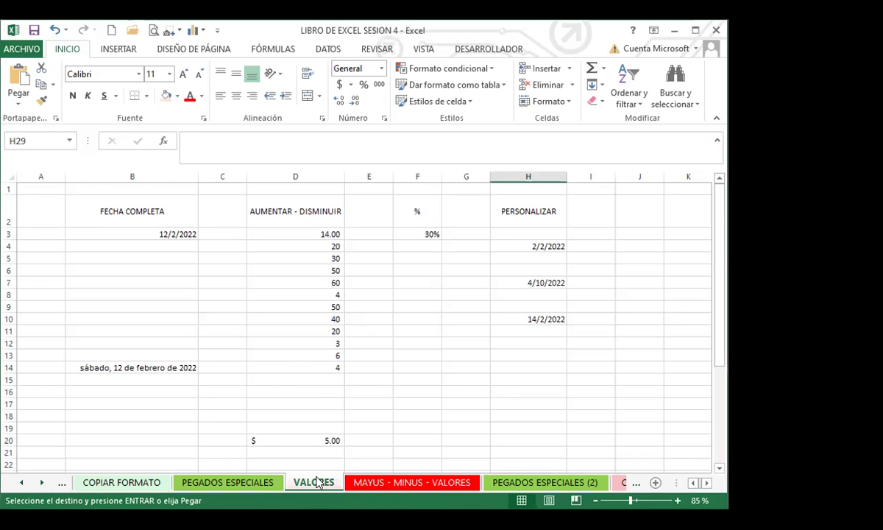
left_click(277, 366)
scroll(375, 361, "down", 1)
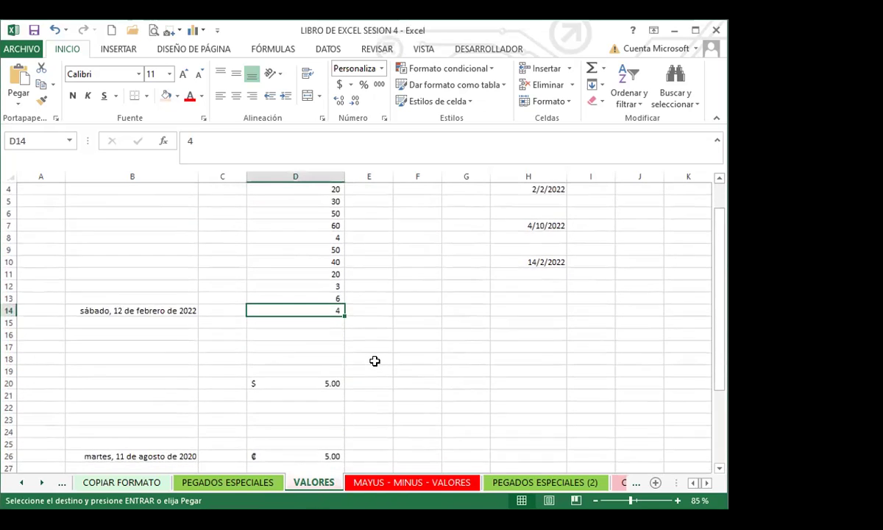
scroll(373, 361, "up", 1)
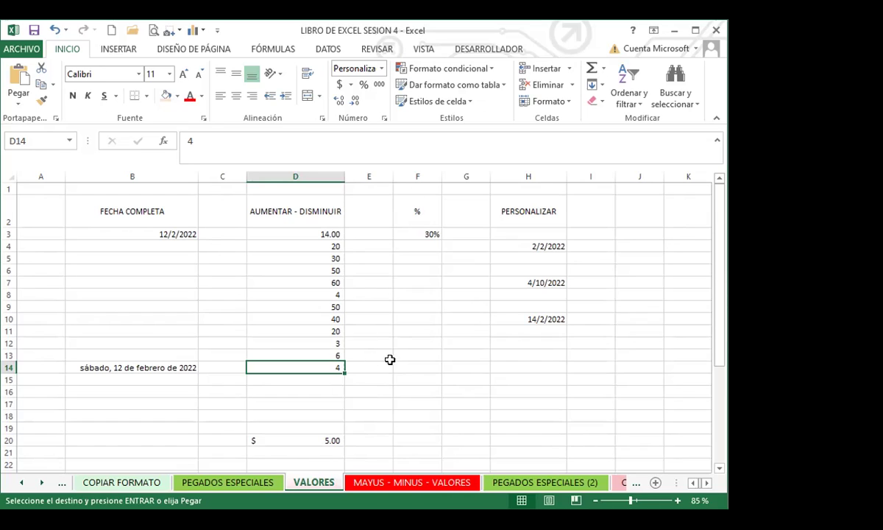
left_click(417, 416)
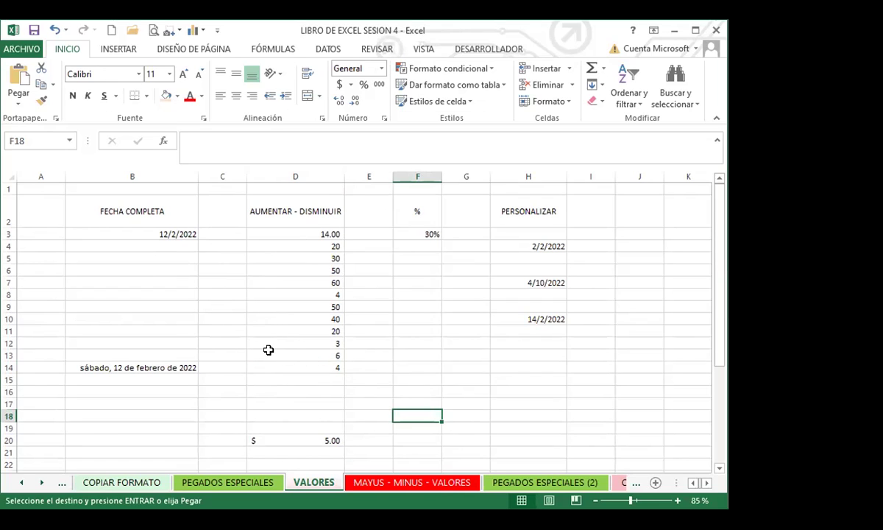
Extend the date in B3 as a daily series down to B12 and format the range as Fecha larga.
left_click(152, 235)
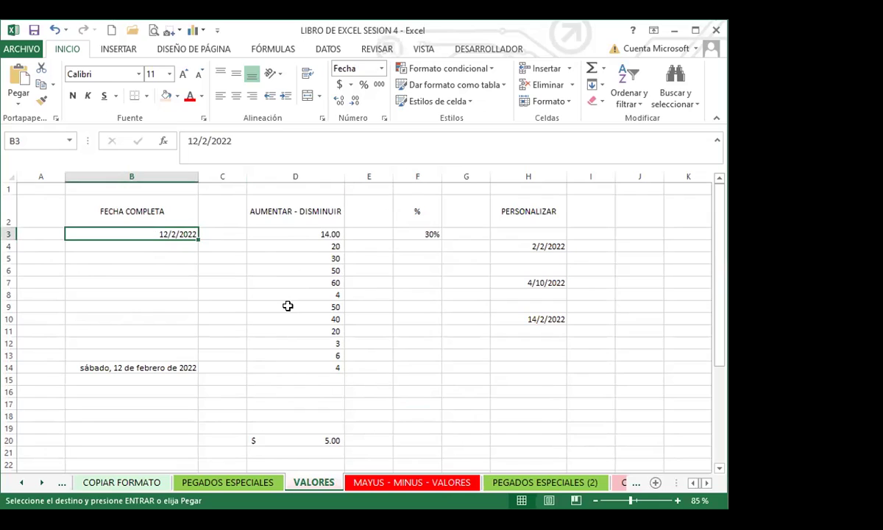
left_click_drag(198, 239, 150, 340)
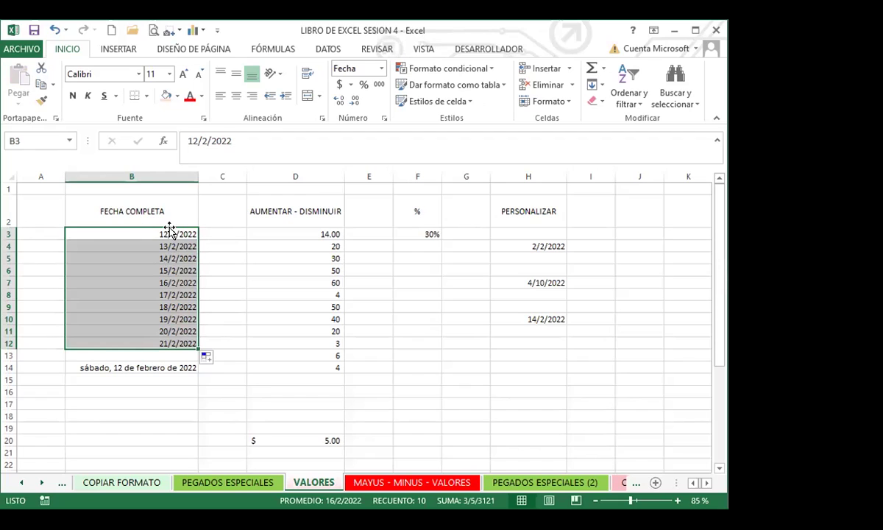
left_click(168, 307)
left_click_drag(168, 233, 171, 339)
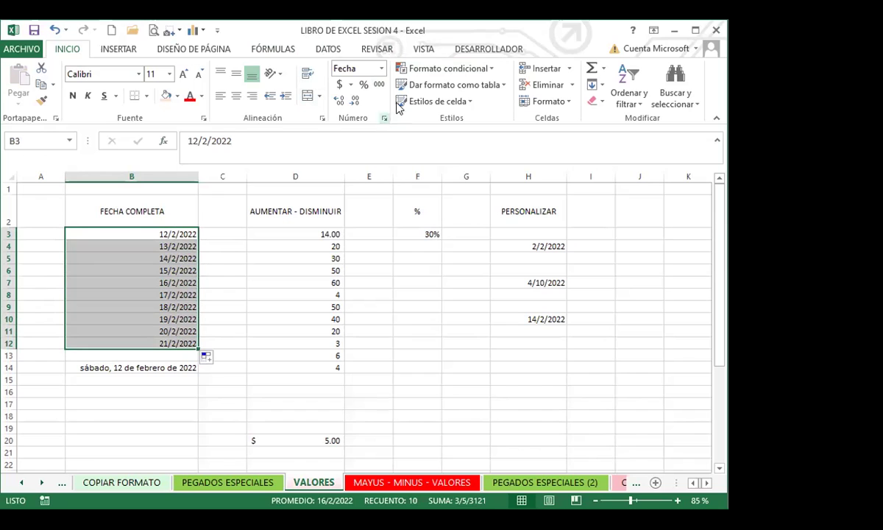
left_click(383, 69)
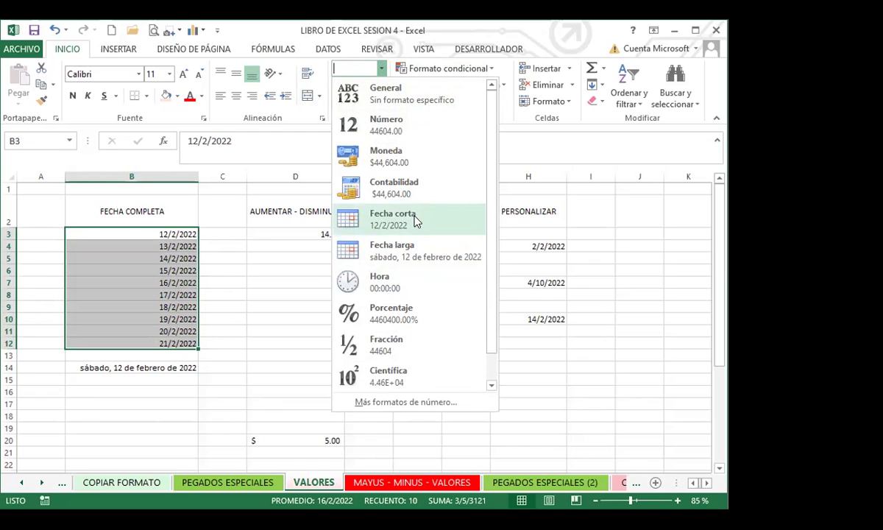
left_click(403, 248)
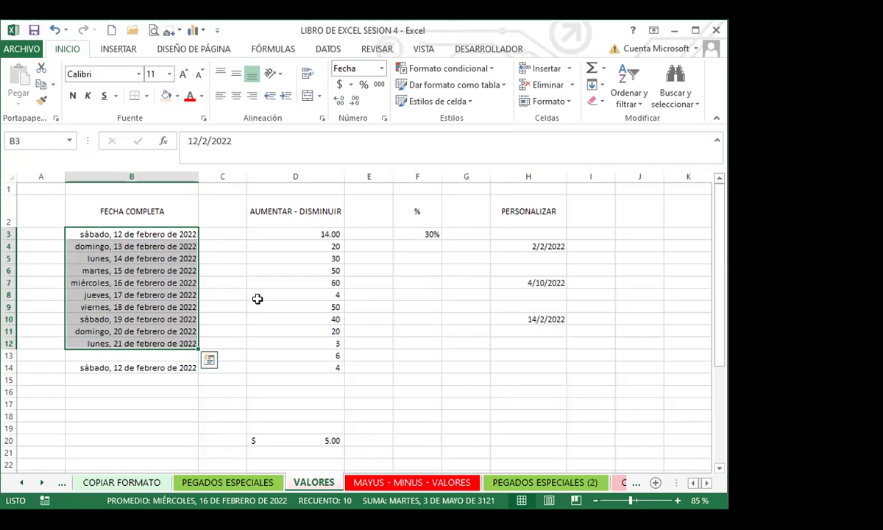
Extend the date in B14 as a daily series down to B21 and format the range as Fecha corta.
left_click(183, 371)
left_click_drag(197, 376, 197, 453)
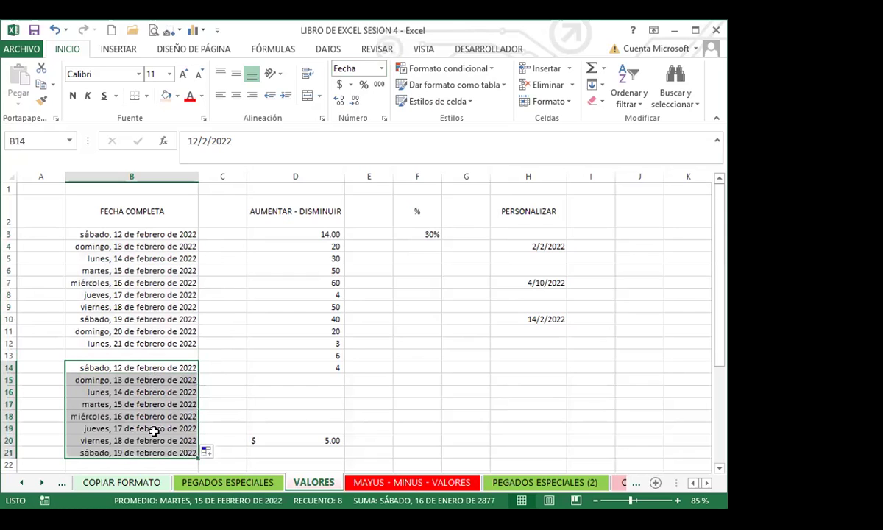
left_click(356, 67)
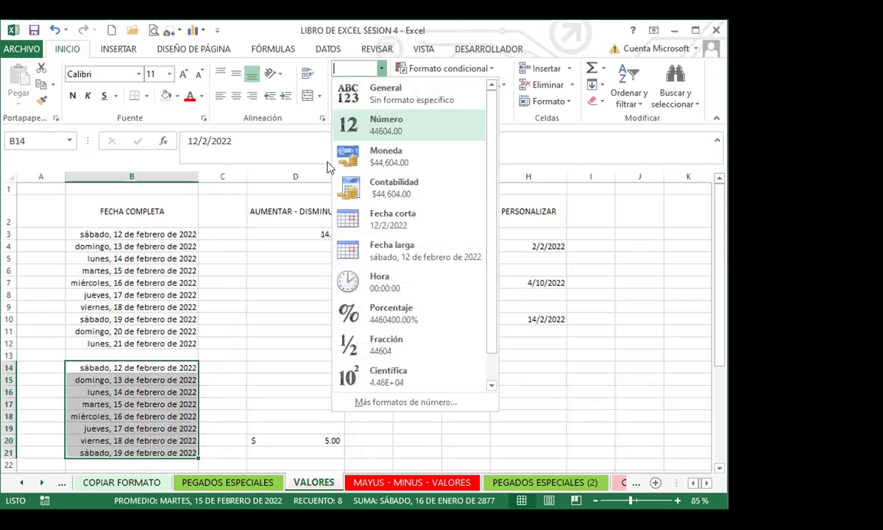
left_click(390, 217)
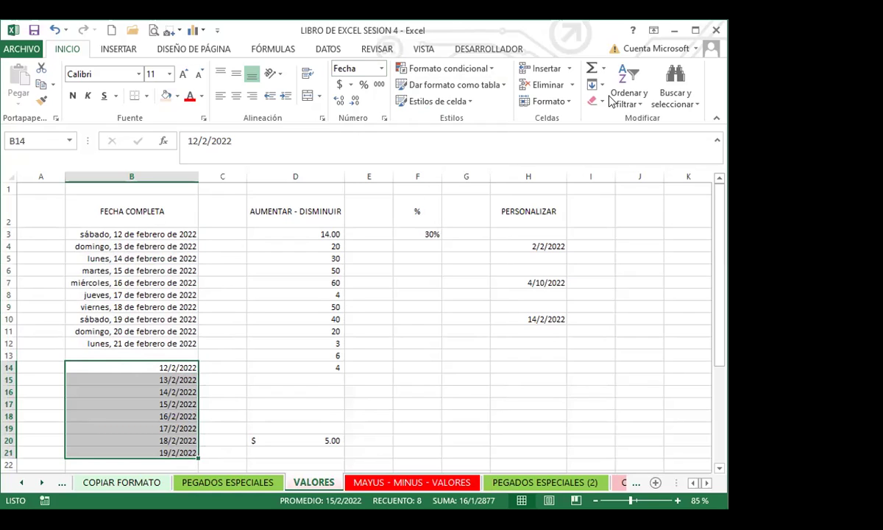
Compare the displayed dates in column B with their stored values, checking both the long and short date ranges.
left_click(146, 366)
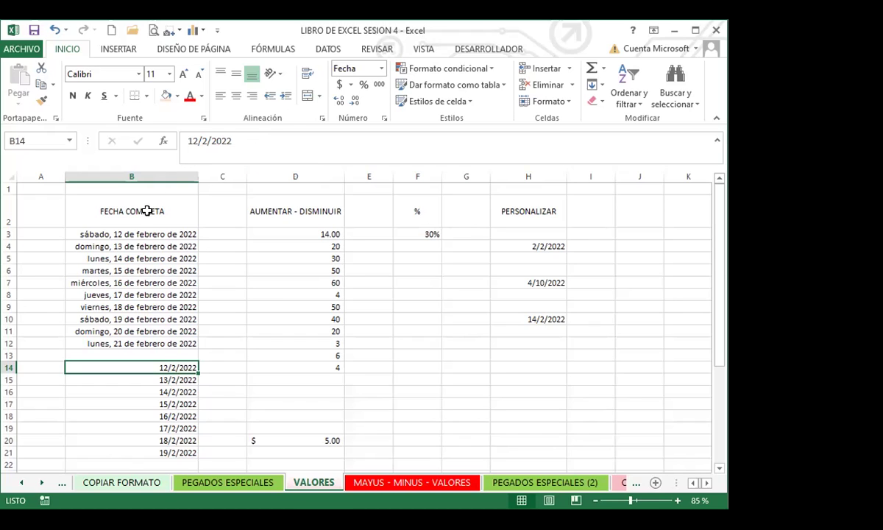
left_click(146, 234)
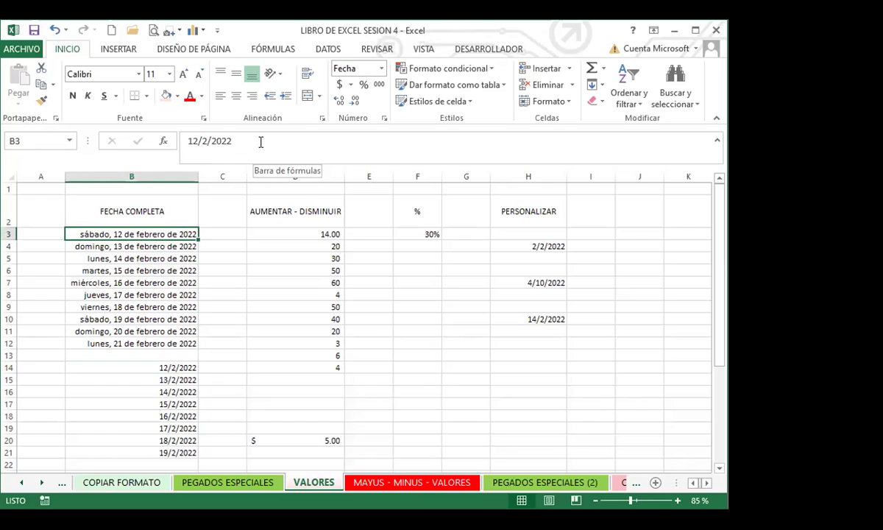
left_click(158, 244)
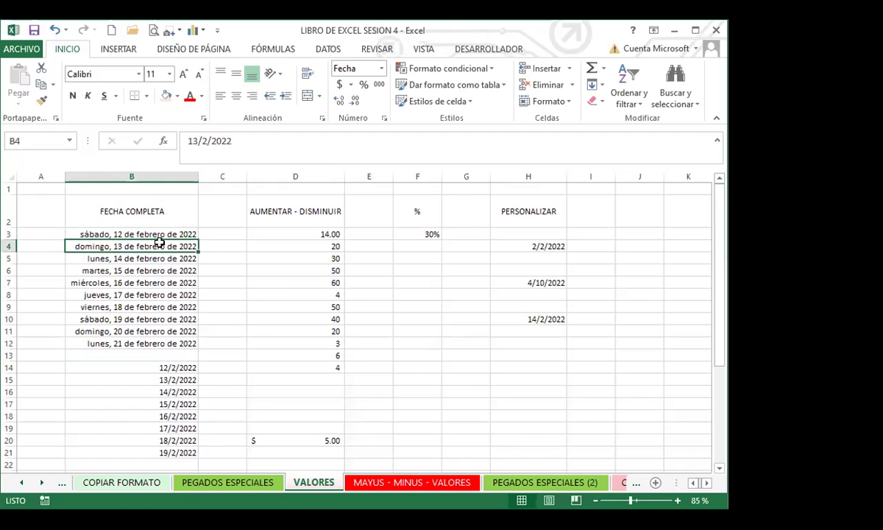
key("Down")
key("Down")
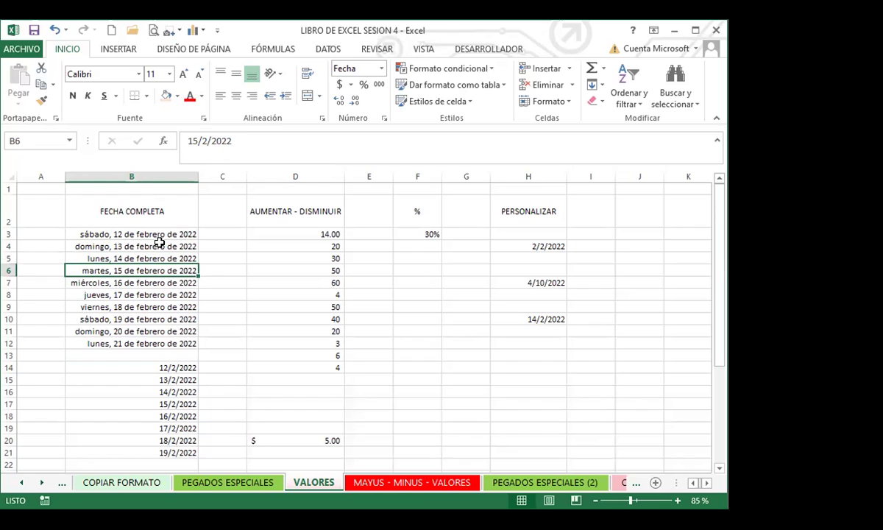
key("Down")
key("Down")
key("Down")
key("Down")
key("Down")
key("Down")
key("Down")
key("Down")
key("Down")
key("Down")
key("Down")
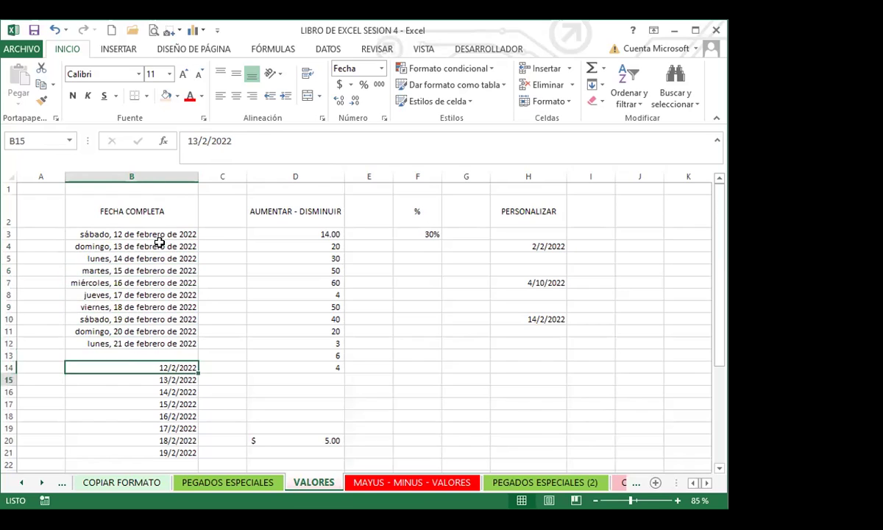
key("Up")
key("Up")
key("Up")
key("Up")
key("Up")
key("Up")
key("Up")
key("Up")
key("Up")
key("Up")
key("Up")
key("Up")
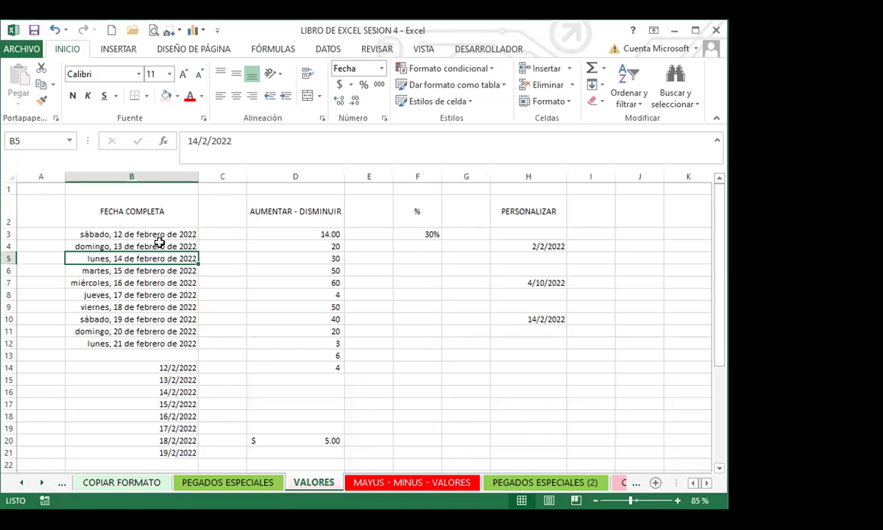
Narrow columns B and D until they are too small to display their dates and decimal numbers.
left_click_drag(198, 176, 100, 181)
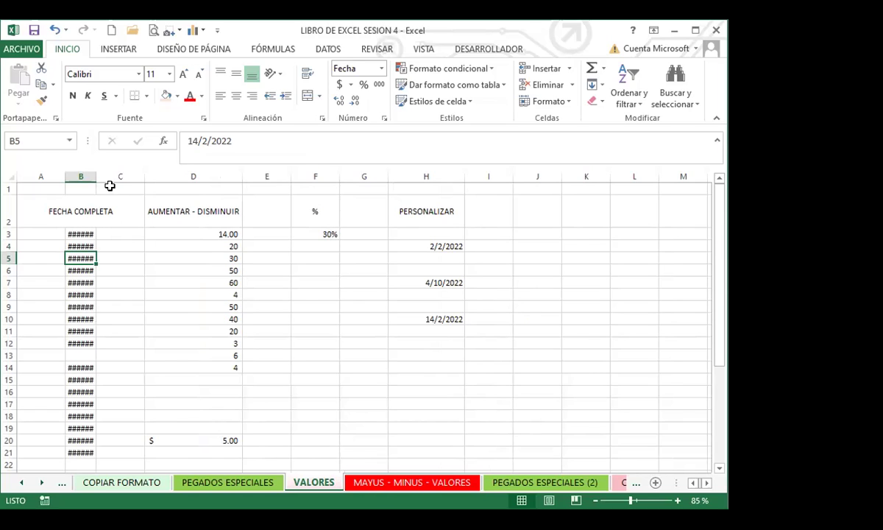
left_click(210, 215)
left_click_drag(240, 174, 167, 177)
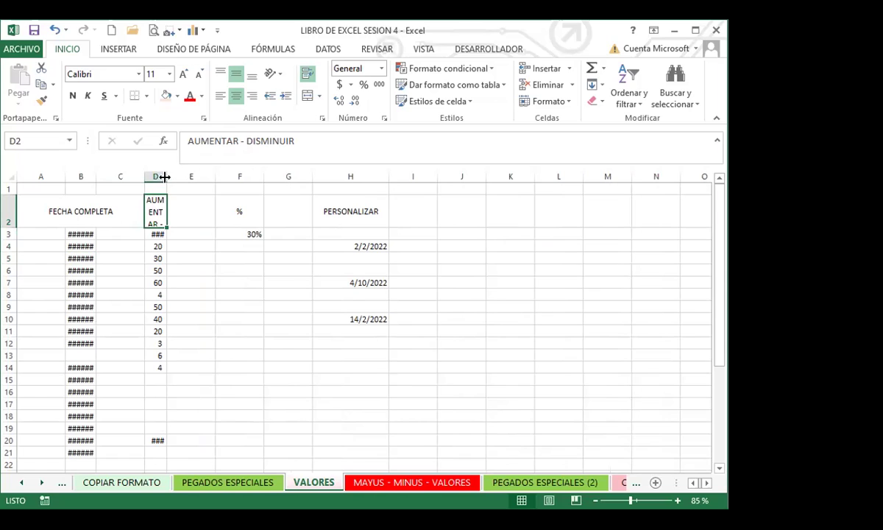
left_click_drag(167, 176, 162, 177)
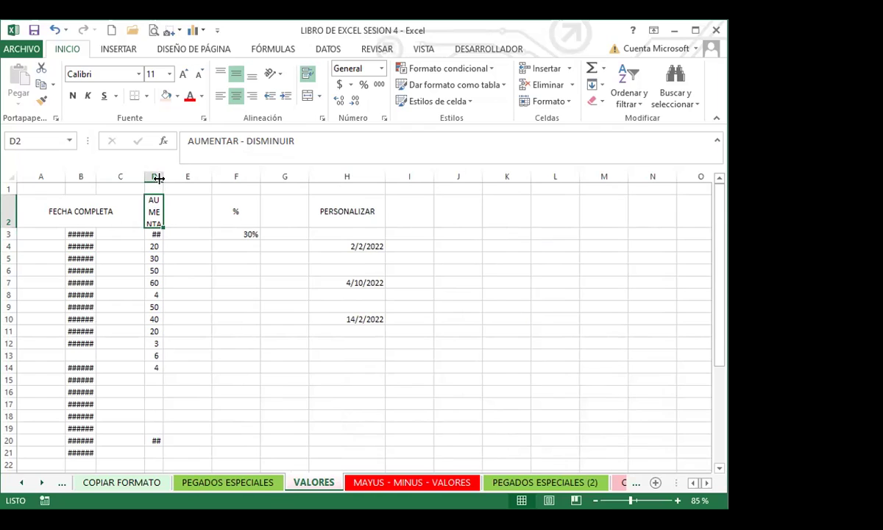
Widen column D enough to display its numbers and AutoFit column B to its dates.
left_click_drag(163, 177, 235, 182)
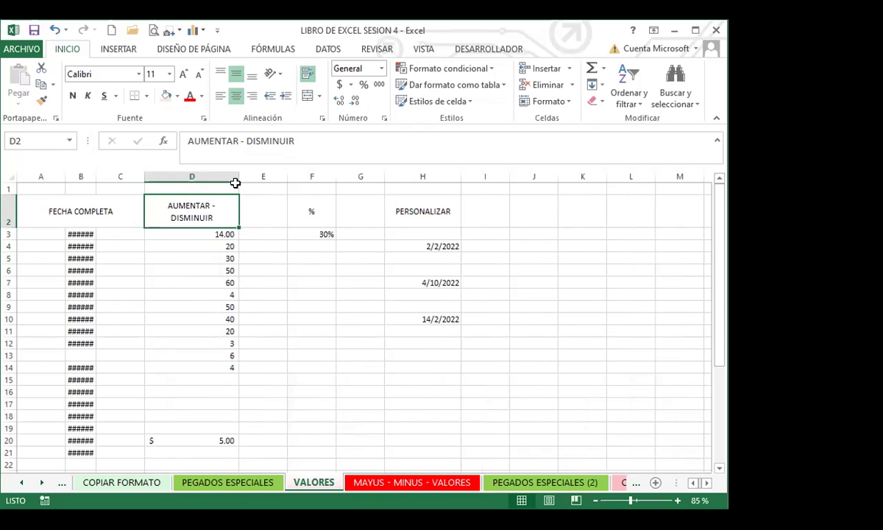
left_click(81, 246)
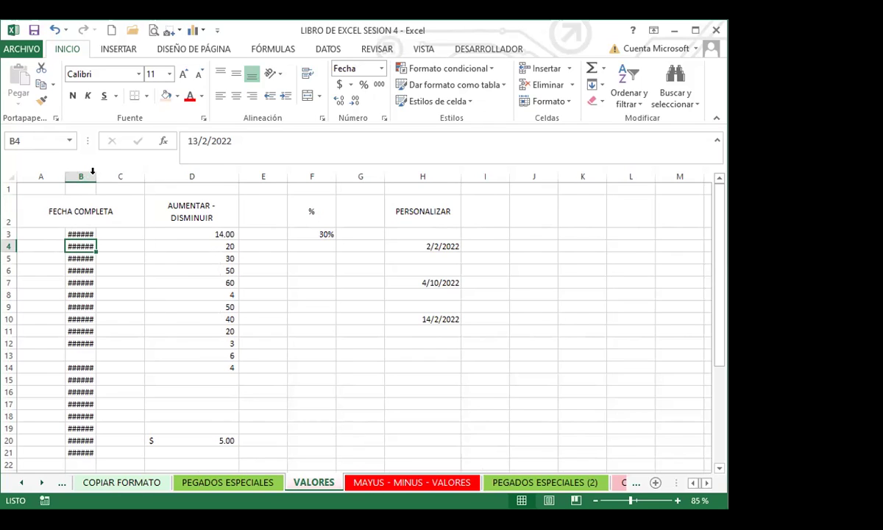
key("alt+h")
key("o")
key("i")
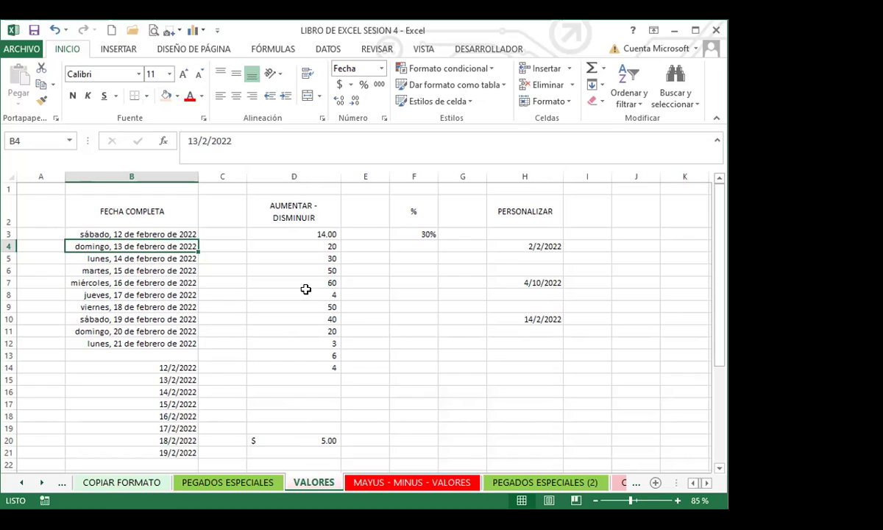
Increase the decimals of the AUMENTAR - DISMINUIR numbers in D3:D14 to five places.
left_click(307, 234)
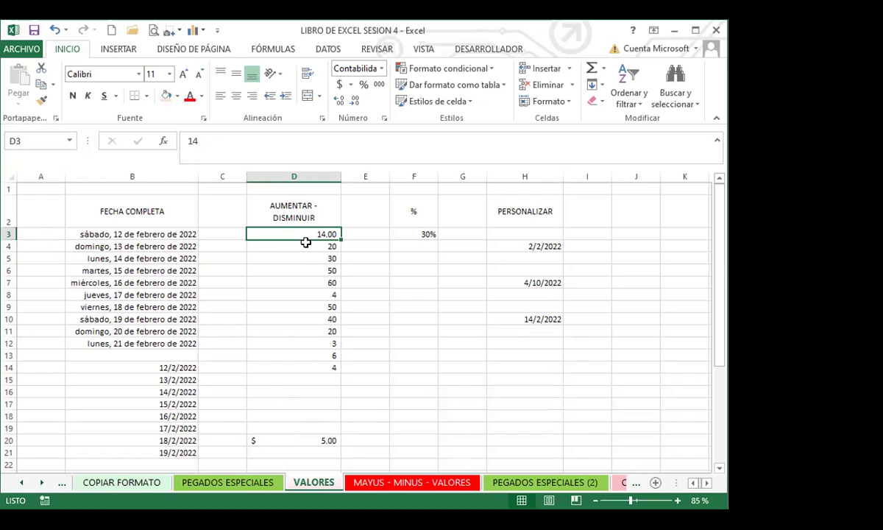
left_click_drag(305, 234, 310, 346)
left_click_drag(311, 374, 310, 361)
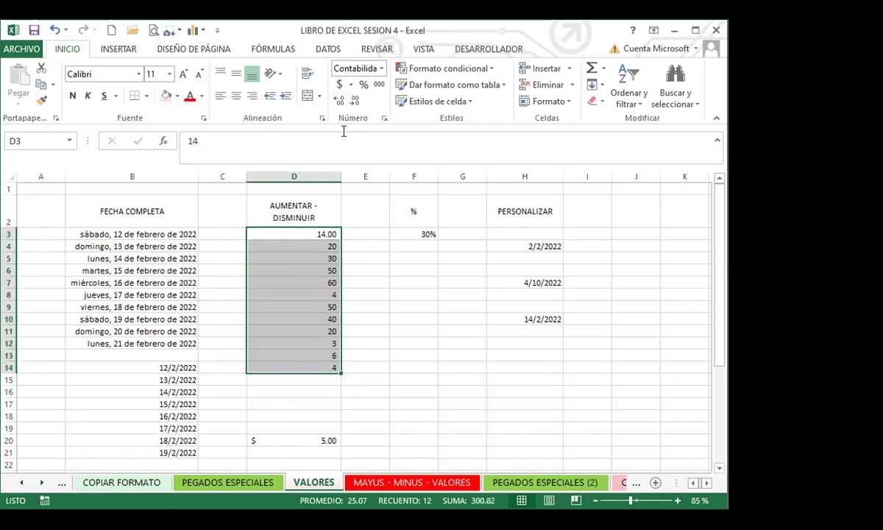
left_click(338, 102)
left_click(337, 100)
left_click(337, 101)
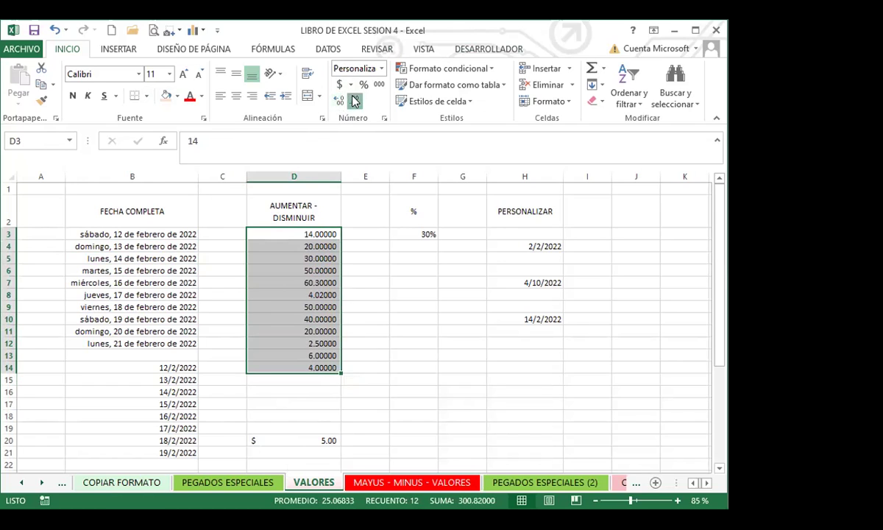
Decrease the decimals of the numbers in D3:D14 to zero places.
left_click(354, 101)
left_click(354, 100)
left_click(354, 100)
left_click(354, 101)
left_click(354, 100)
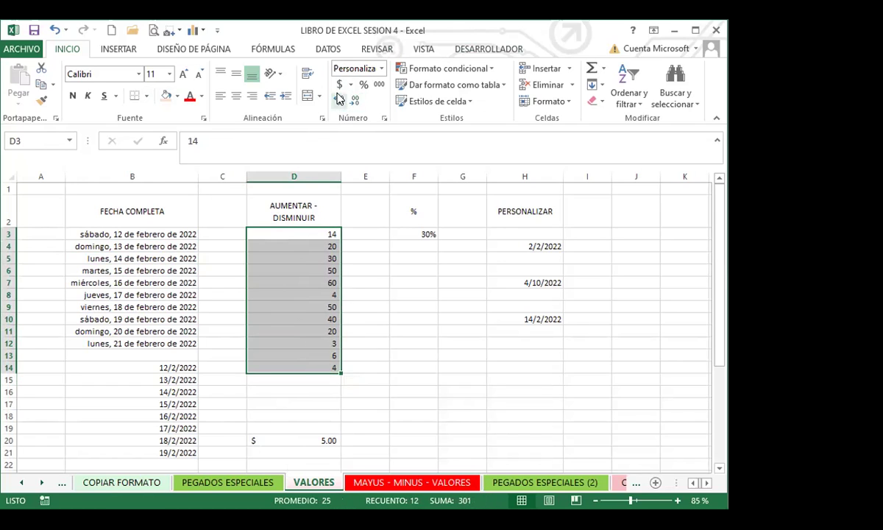
Add one decimal place to D3:D14, and display the grades in B30:E39 of PEGADOS ESPECIALES with two decimals.
left_click(338, 101)
left_click(133, 480)
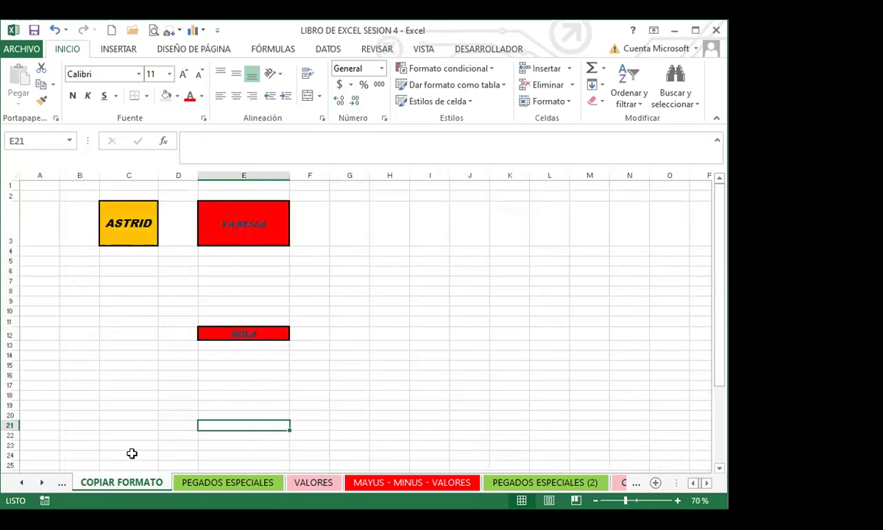
left_click(223, 482)
scroll(239, 368, "up", 20)
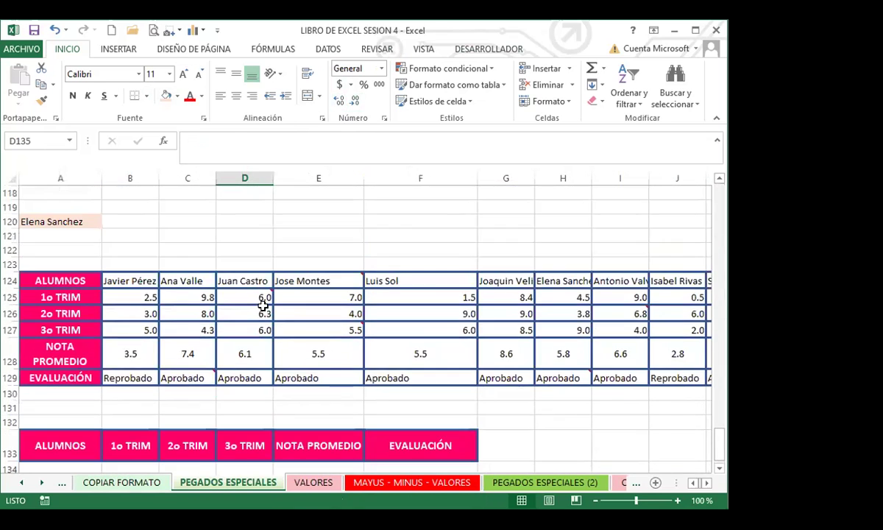
scroll(229, 303, "up", 7)
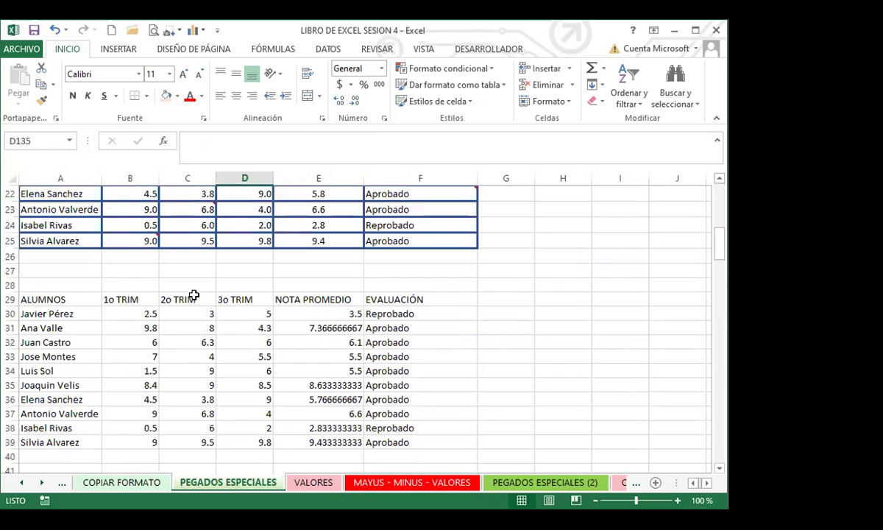
left_click_drag(128, 315, 321, 452)
left_click_drag(127, 311, 311, 446)
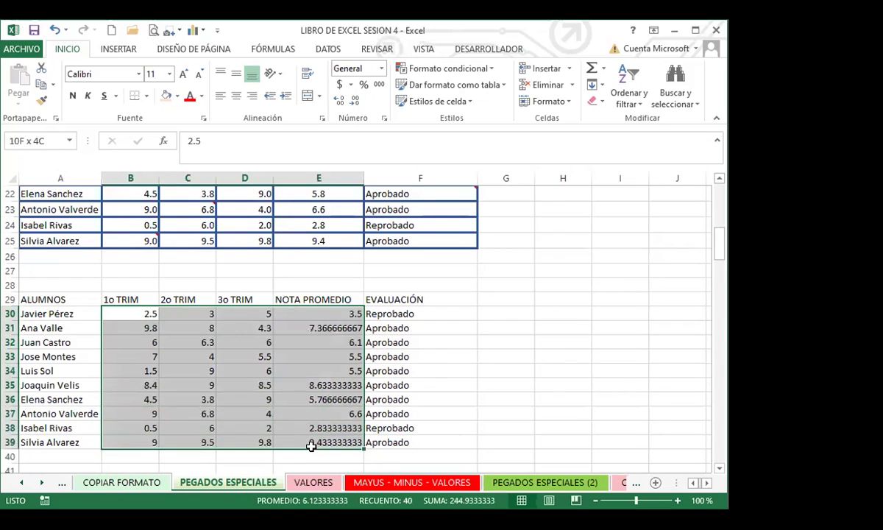
left_click(357, 104)
left_click(338, 101)
left_click(338, 102)
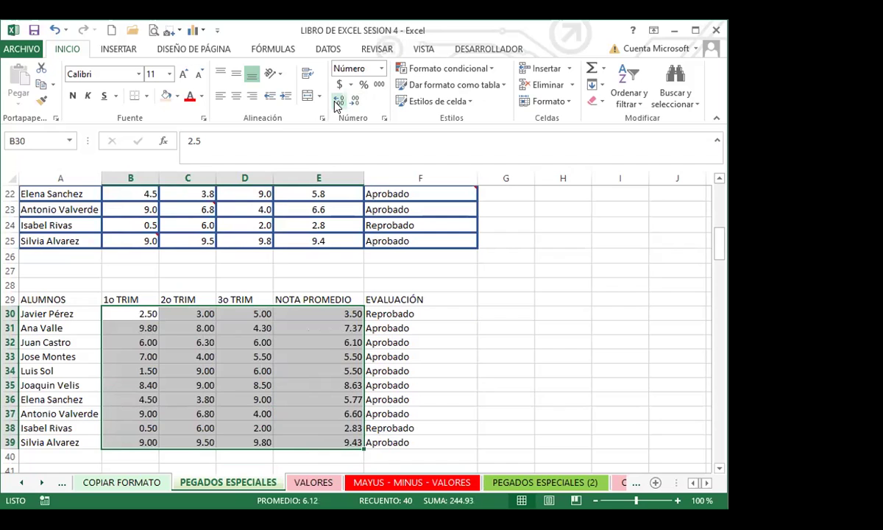
Return to the VALORES sheet and adjust the decimals of D3:D14 up and down, ending at two decimal places.
left_click(309, 482)
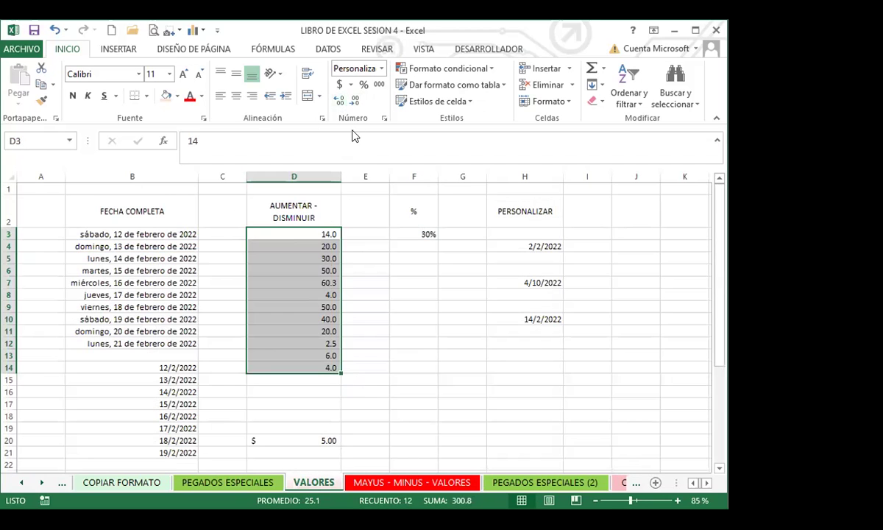
left_click(340, 103)
left_click(340, 103)
left_click(356, 104)
left_click(357, 104)
left_click(358, 105)
left_click(340, 103)
left_click(340, 103)
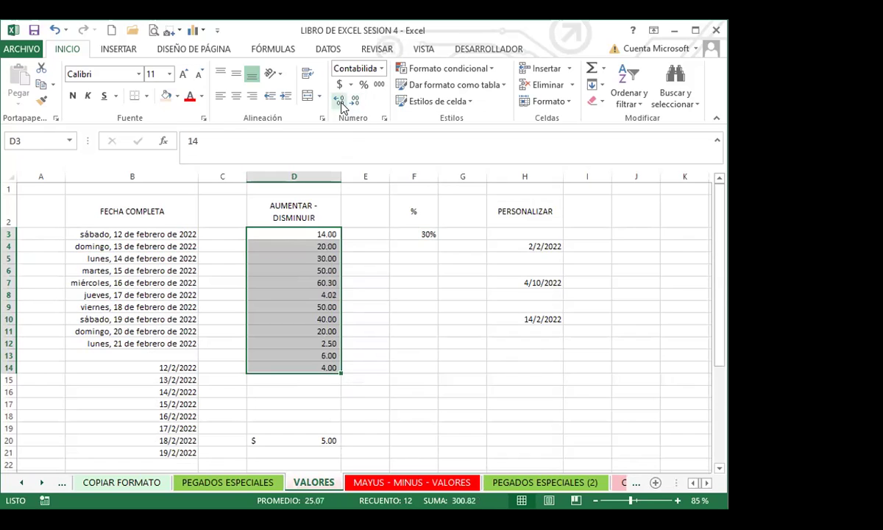
Enter 12 in cell E4 and compare its number format with that of the amounts in D3:D14.
left_click(309, 245)
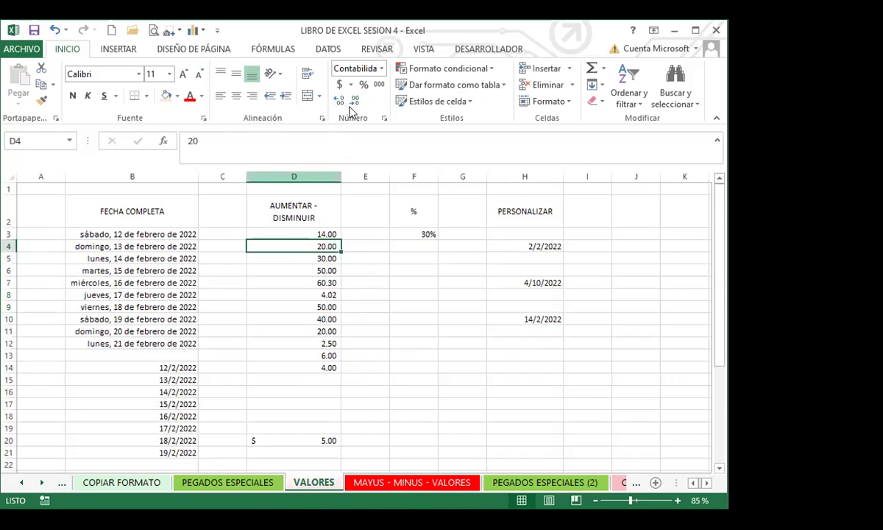
left_click(310, 268)
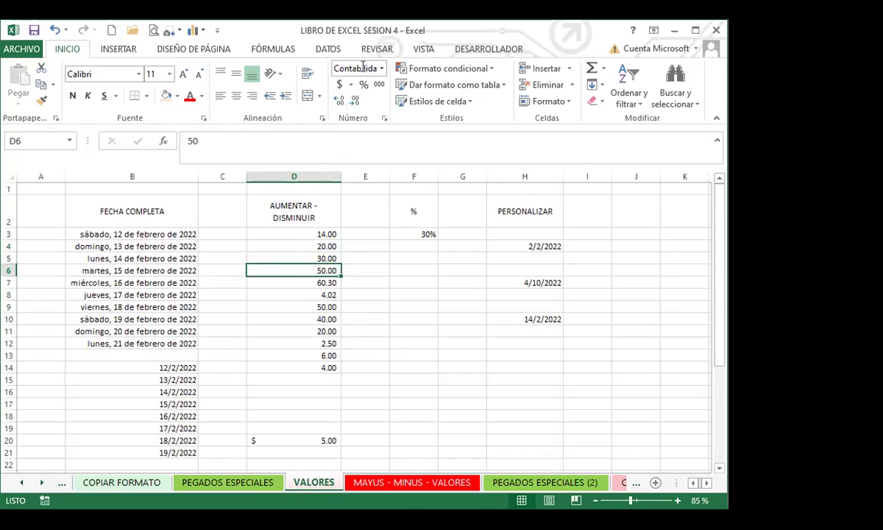
left_click(328, 283)
left_click(327, 307)
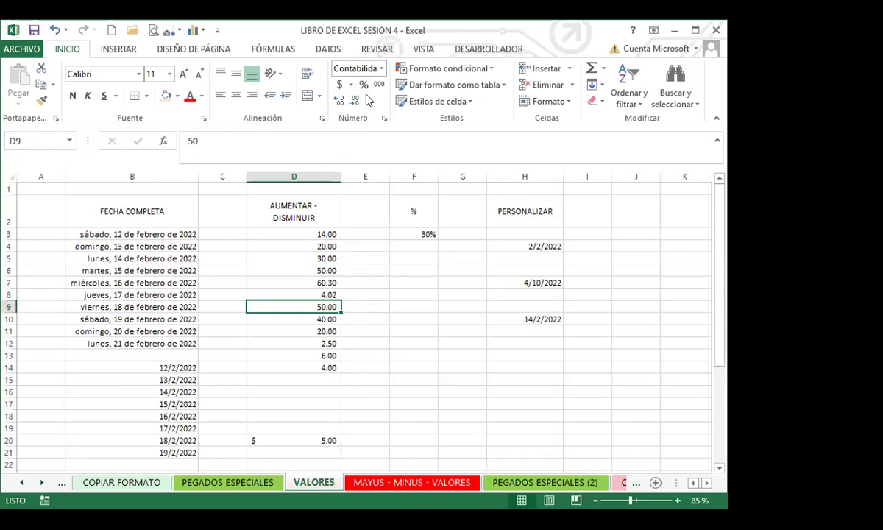
left_click(321, 270)
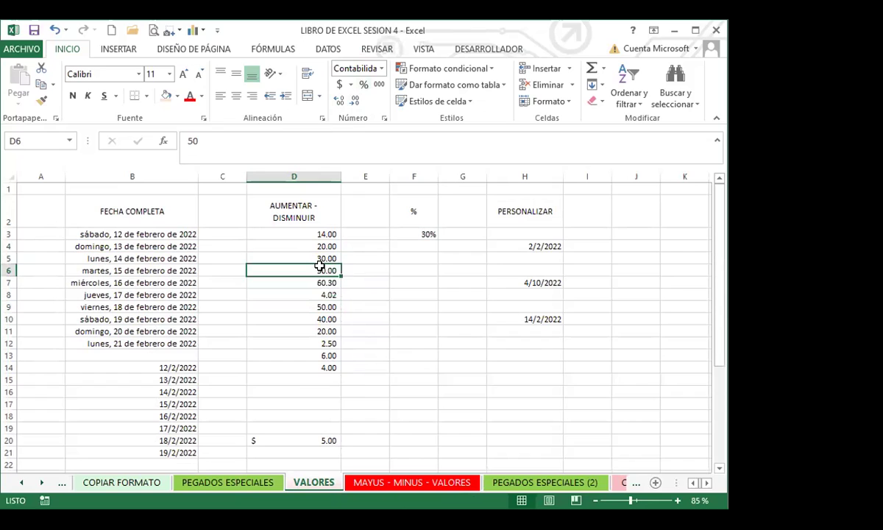
left_click(371, 245)
type("12")
key("Return")
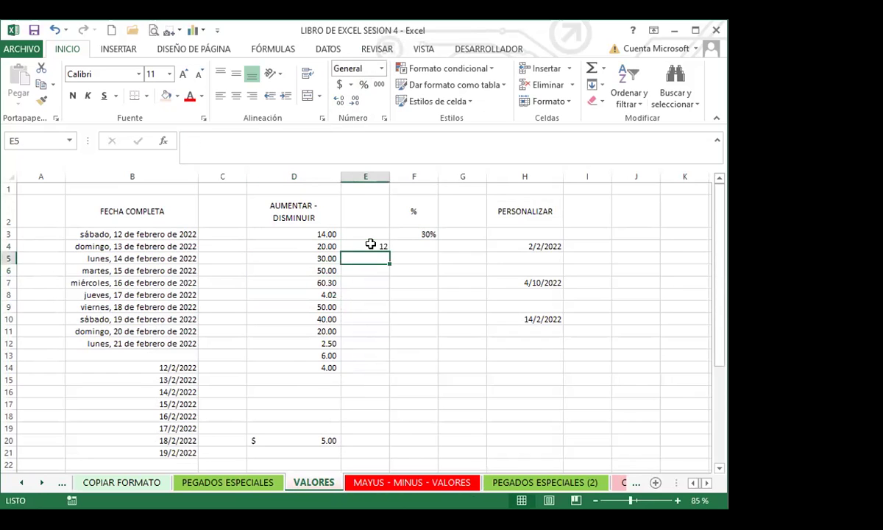
left_click(370, 245)
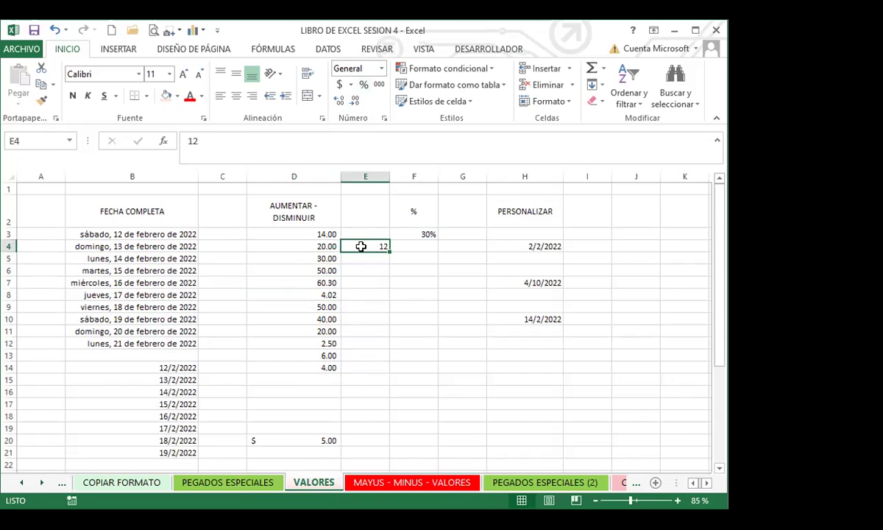
left_click_drag(319, 235, 318, 364)
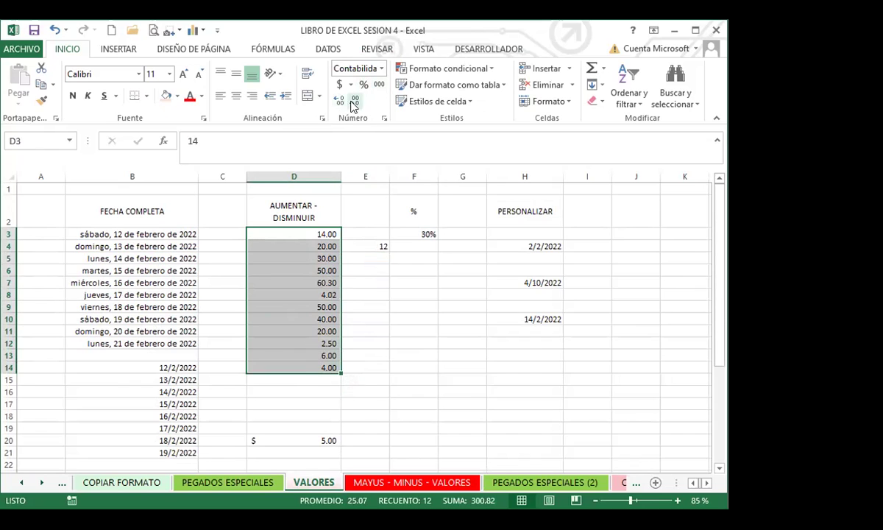
left_click(366, 246)
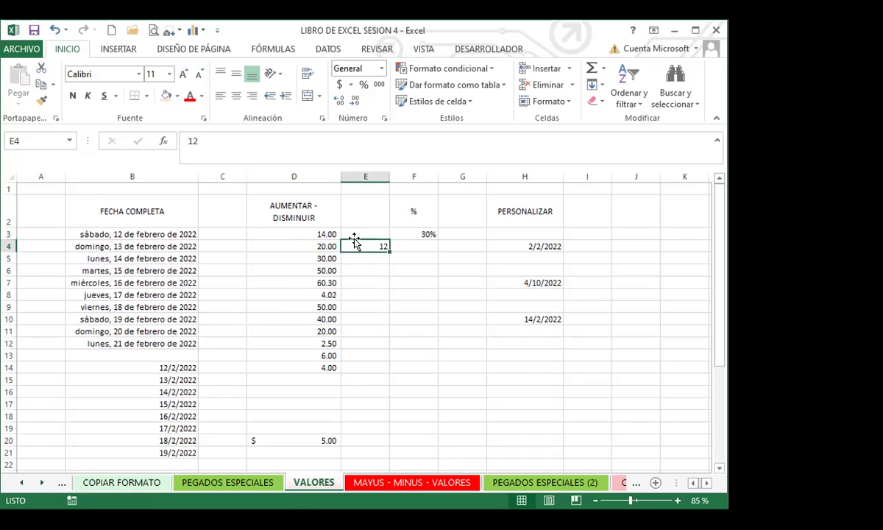
Apply the dollar accounting format to D3:D14 and compare it with the plain number in E4.
left_click_drag(326, 234, 331, 368)
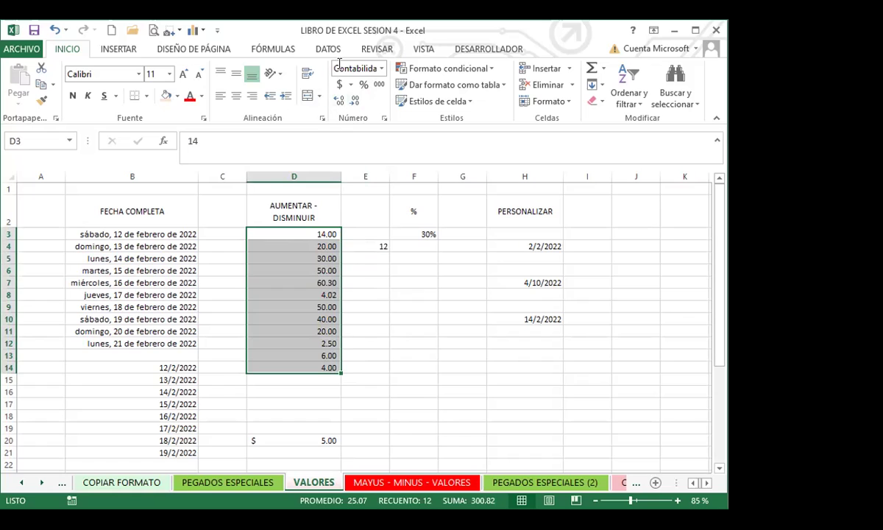
left_click(339, 85)
left_click(301, 303)
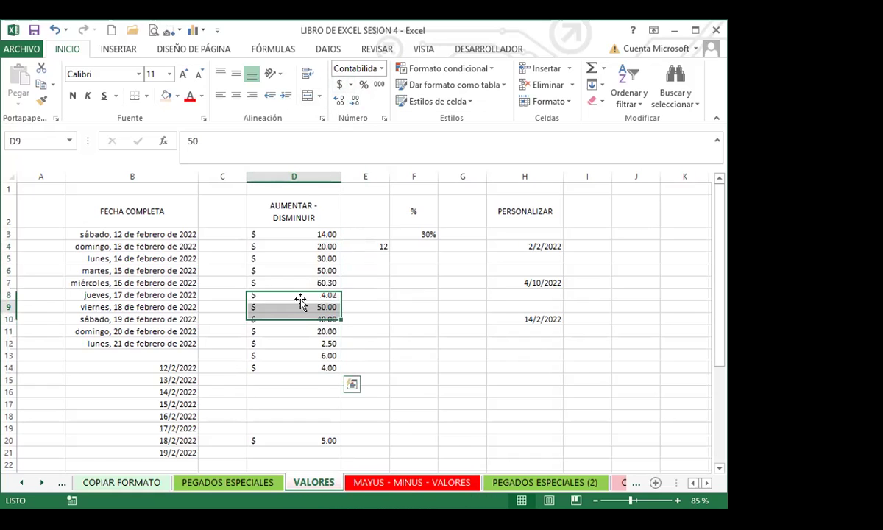
left_click(295, 234)
left_click(379, 245)
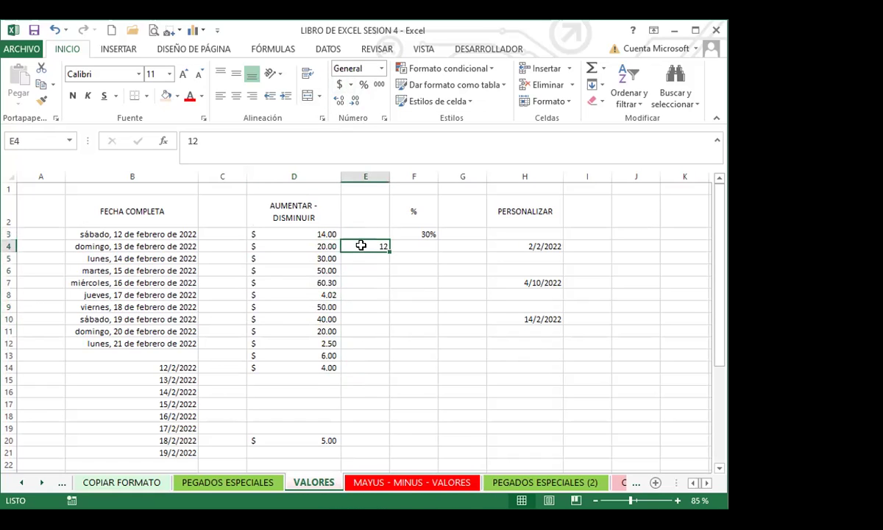
left_click(298, 234)
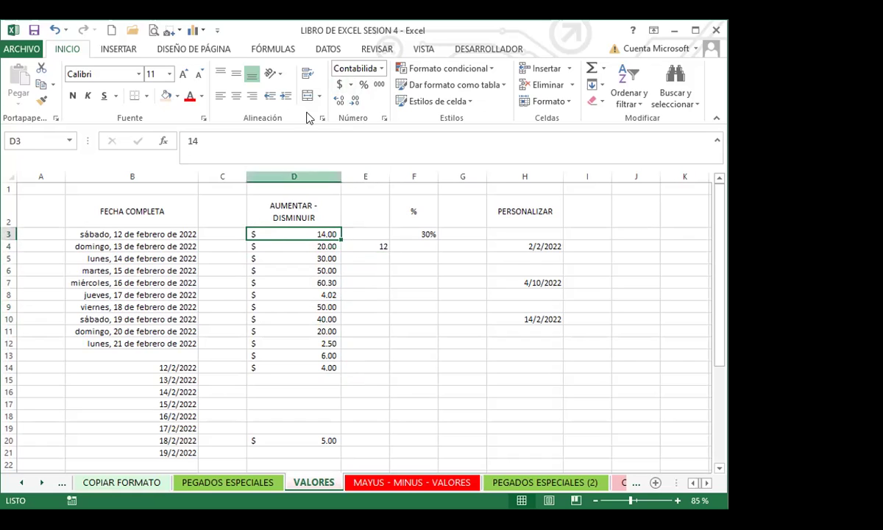
left_click(313, 267)
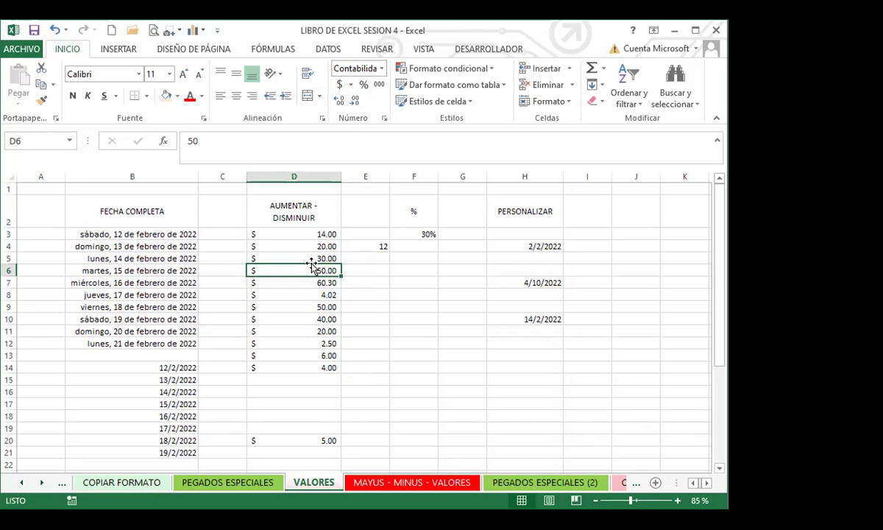
left_click(374, 247)
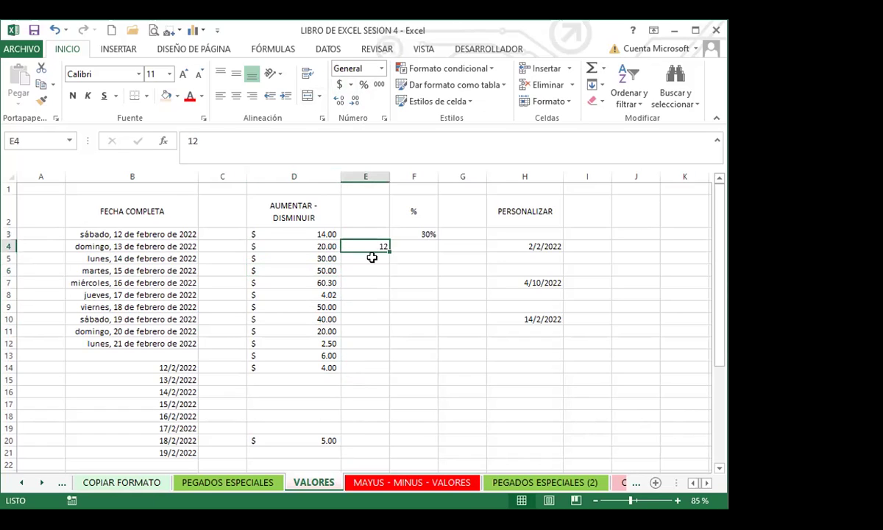
left_click(366, 295)
key("Down")
key("Down")
key("Down")
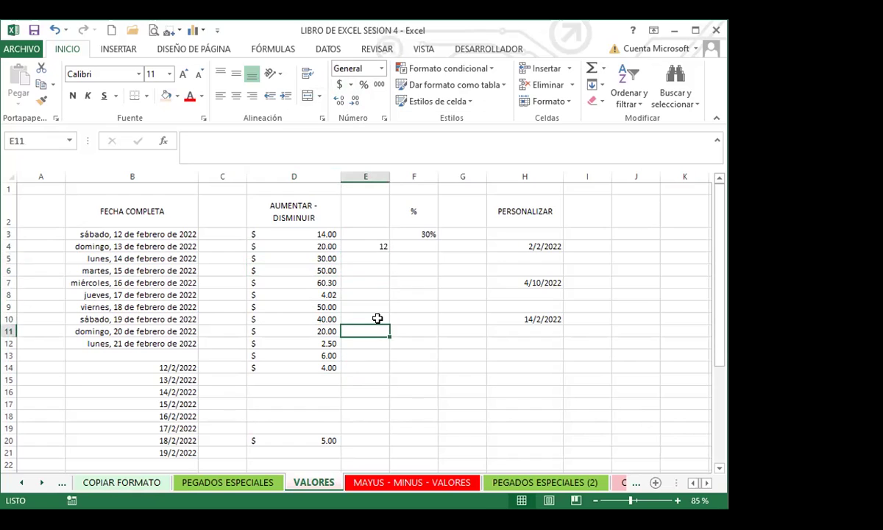
Enter 0.03 in cell G3 and compare its number format with the percentage in F3.
left_click(401, 234)
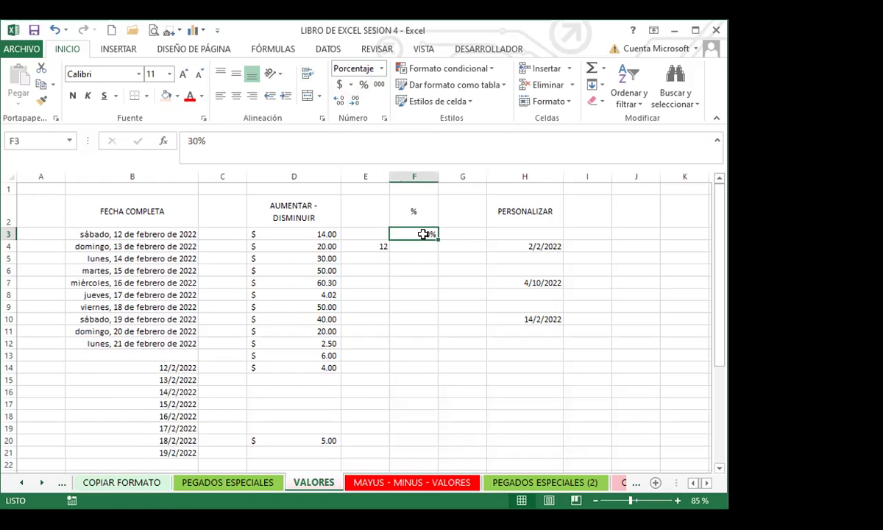
left_click(461, 229)
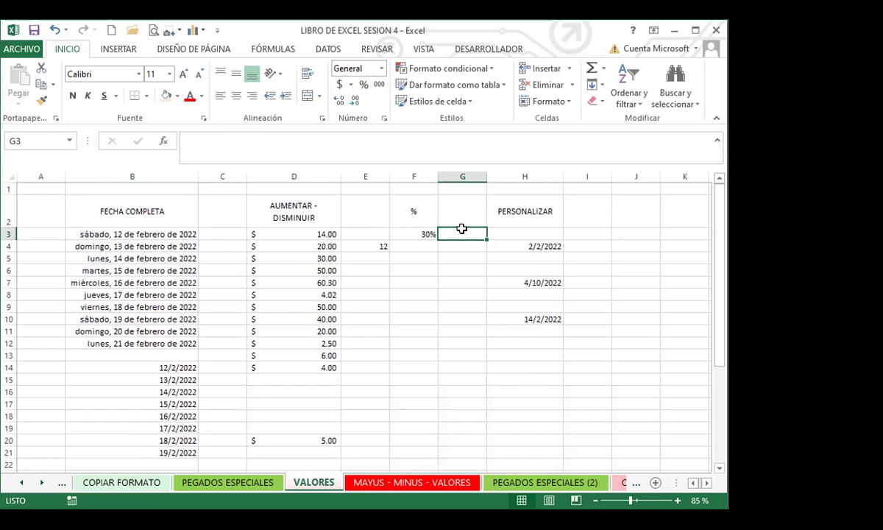
type("0.03")
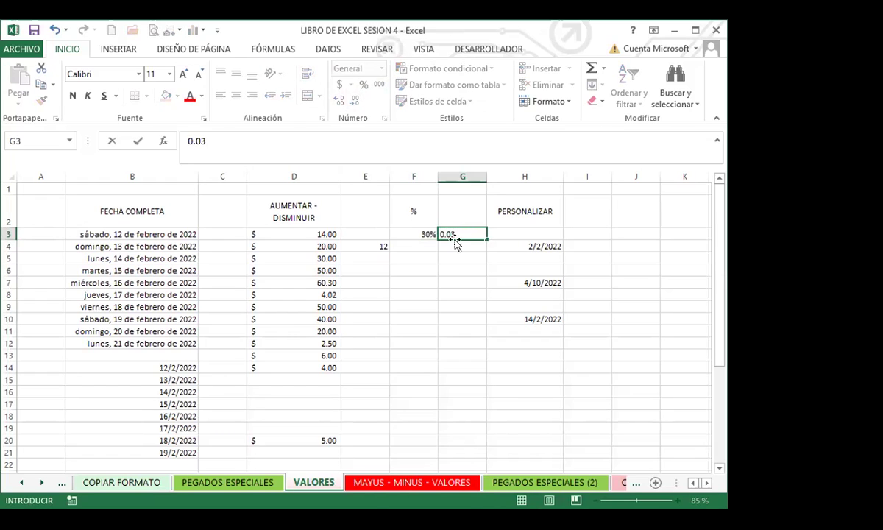
key("Return")
left_click(456, 232)
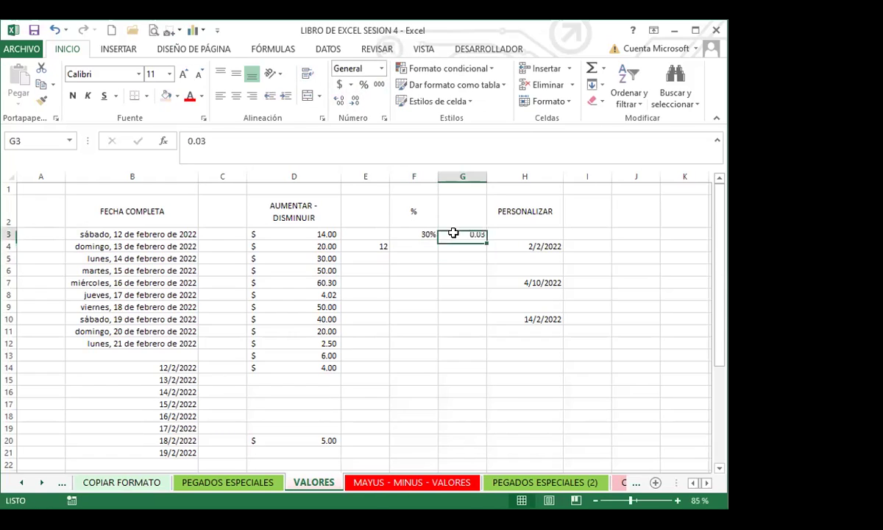
left_click(425, 233)
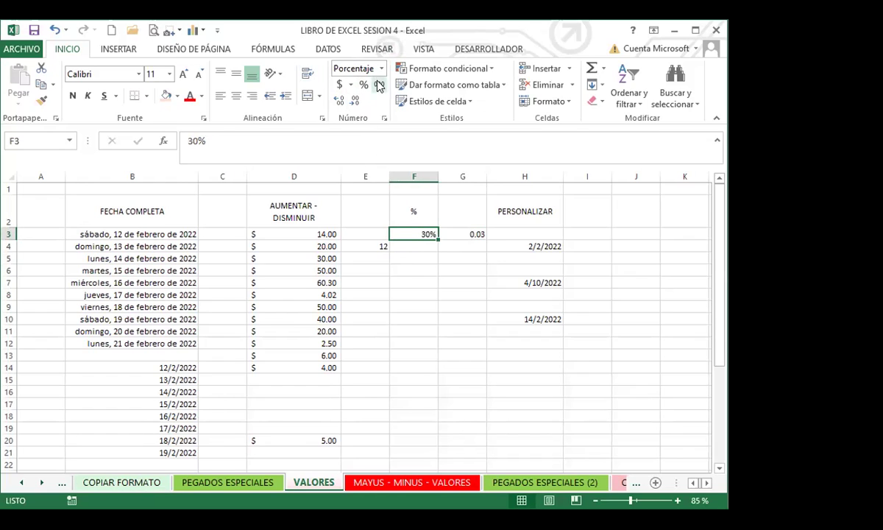
left_click(458, 234)
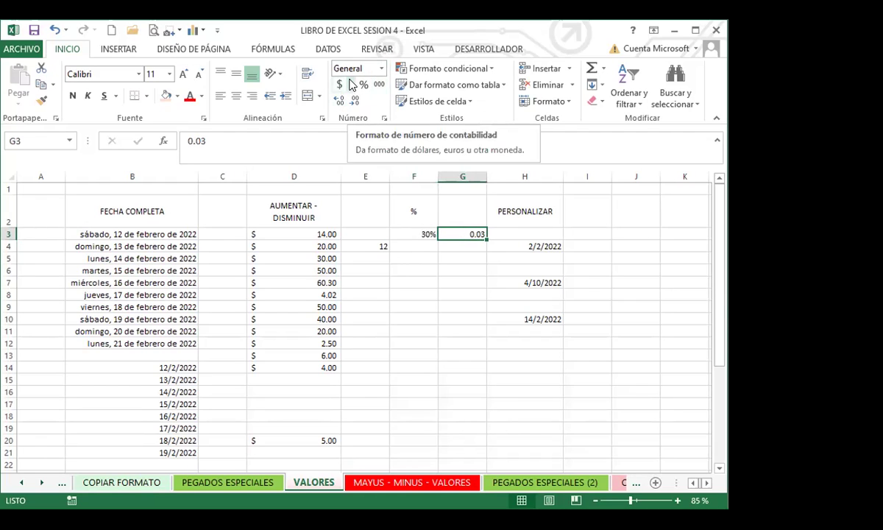
left_click(408, 232)
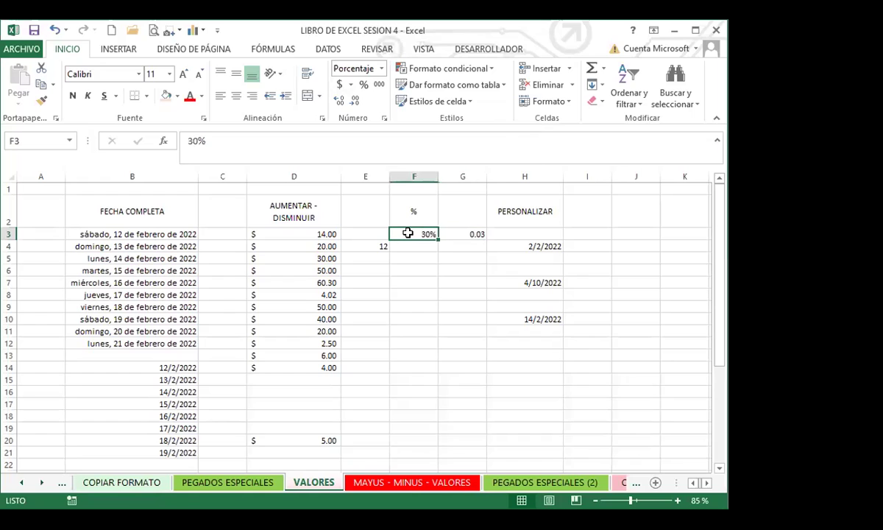
left_click(450, 232)
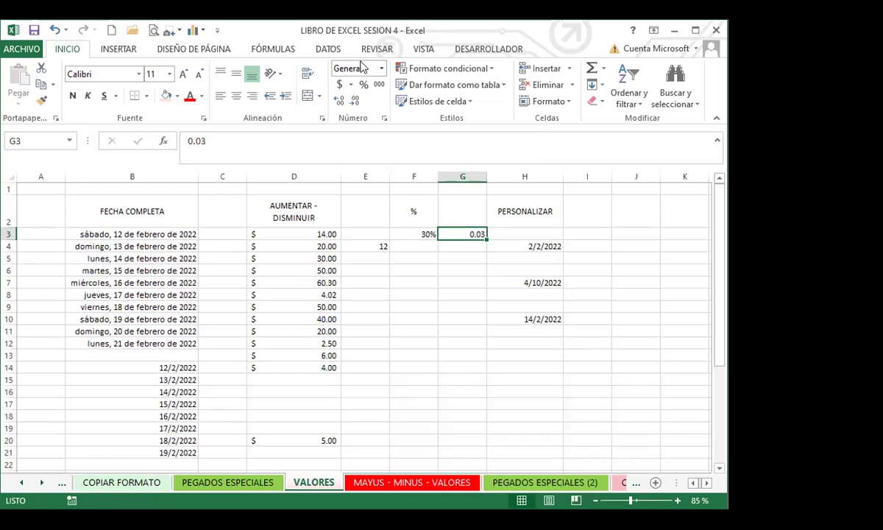
Fill the 30% from F3 down to F12 and select the filled percentages.
left_click(405, 233)
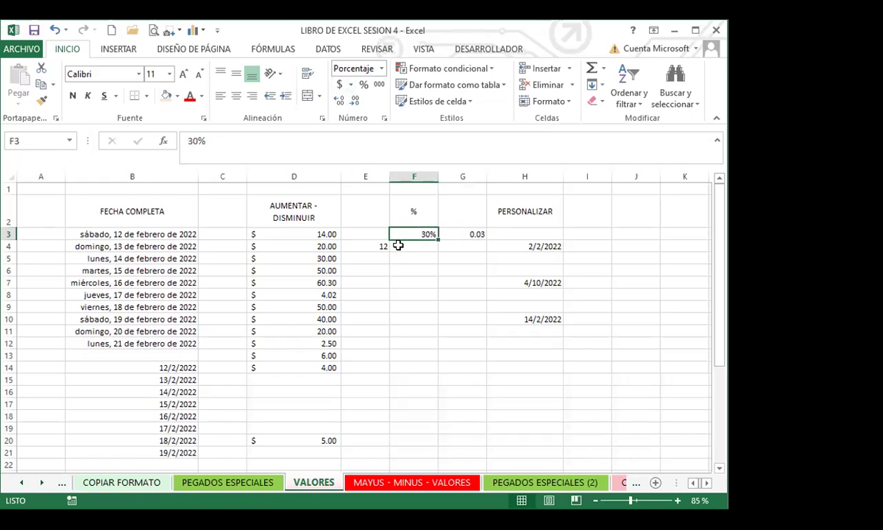
left_click_drag(438, 238, 438, 265)
left_click_drag(432, 355, 425, 343)
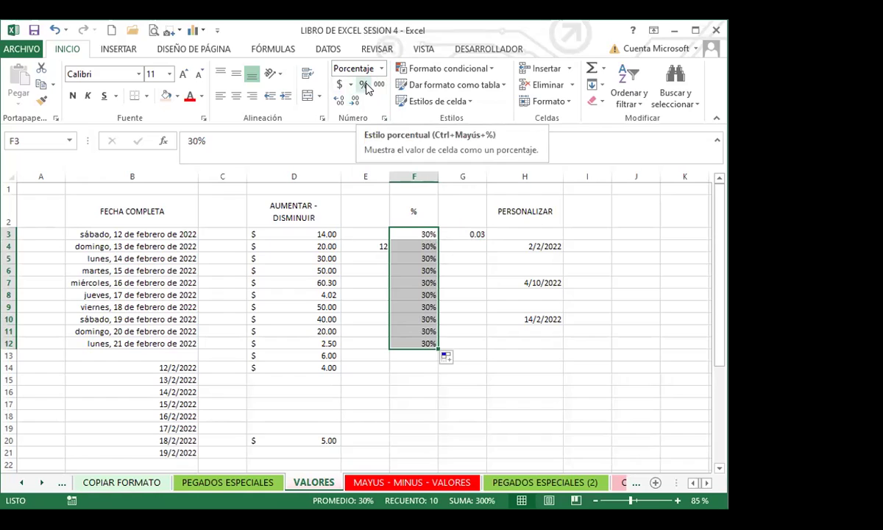
left_click(406, 234)
left_click_drag(409, 240, 415, 340)
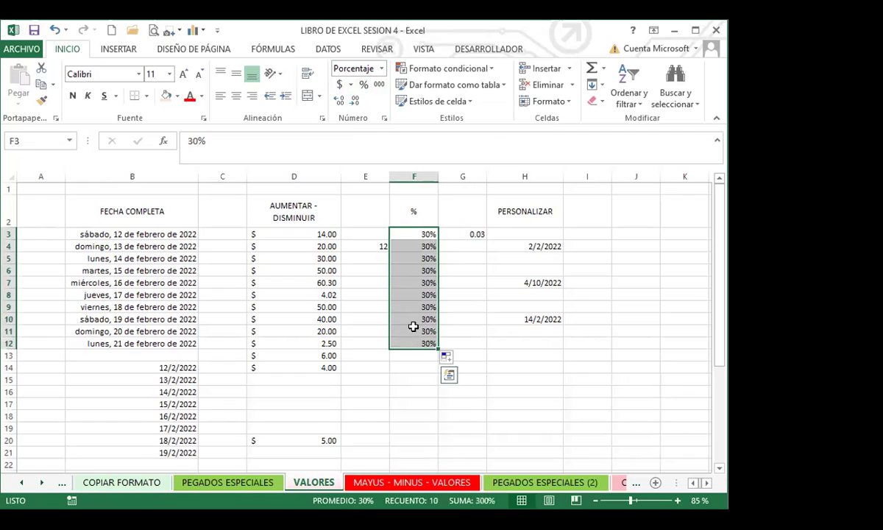
Compare the number formats of sample cells B4, D5, E4, F4 and G3.
left_click(195, 249)
left_click(278, 258)
left_click(385, 249)
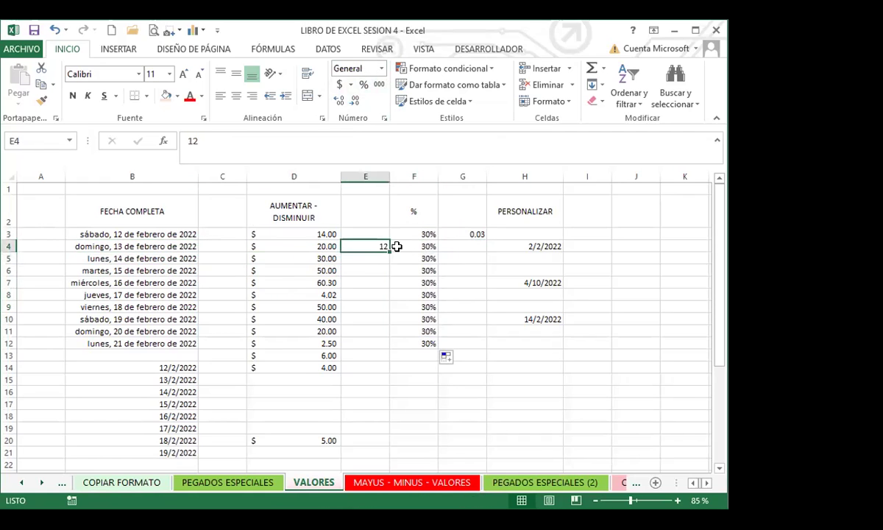
left_click(416, 243)
left_click(457, 230)
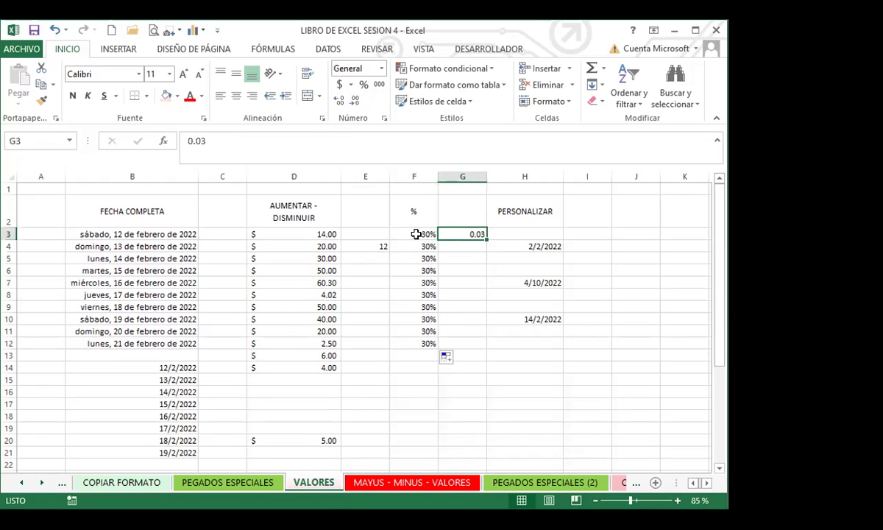
Check the D2 and B2 headings and the number formats of cells F3, E4, B7 and F8.
left_click(421, 232)
left_click(310, 210)
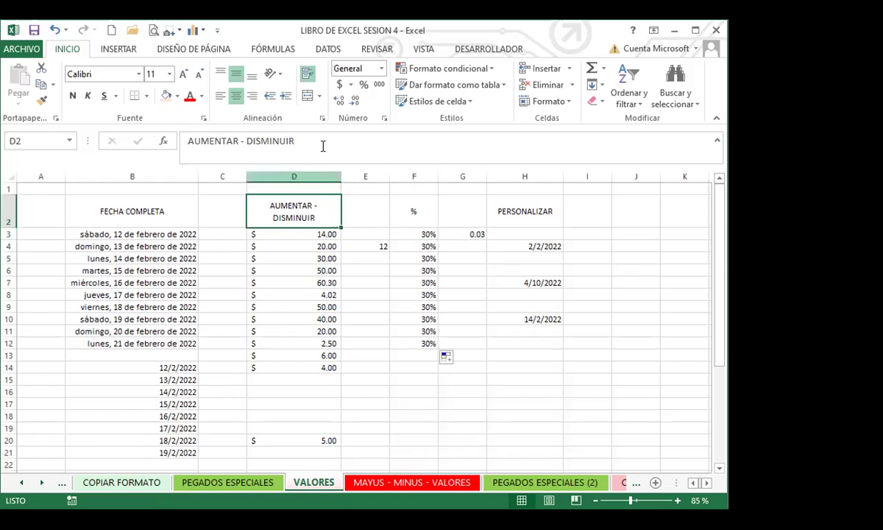
left_click(164, 214)
left_click(376, 246)
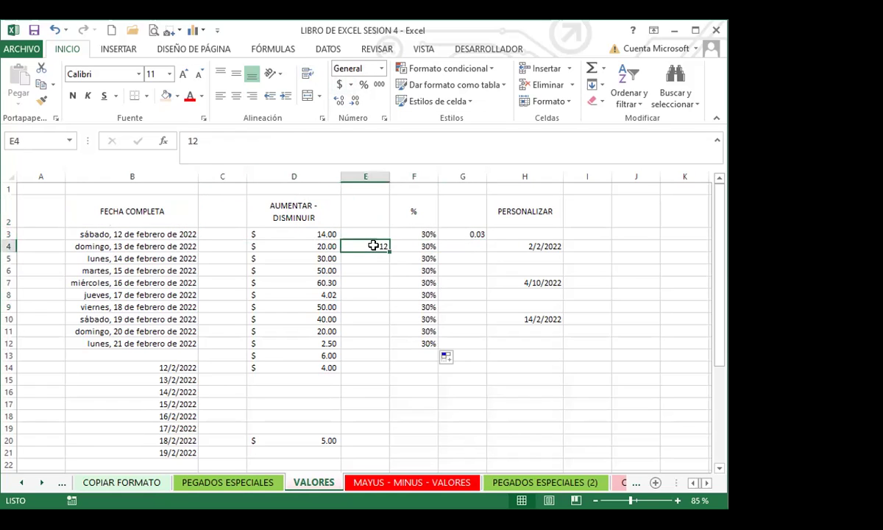
left_click(142, 280)
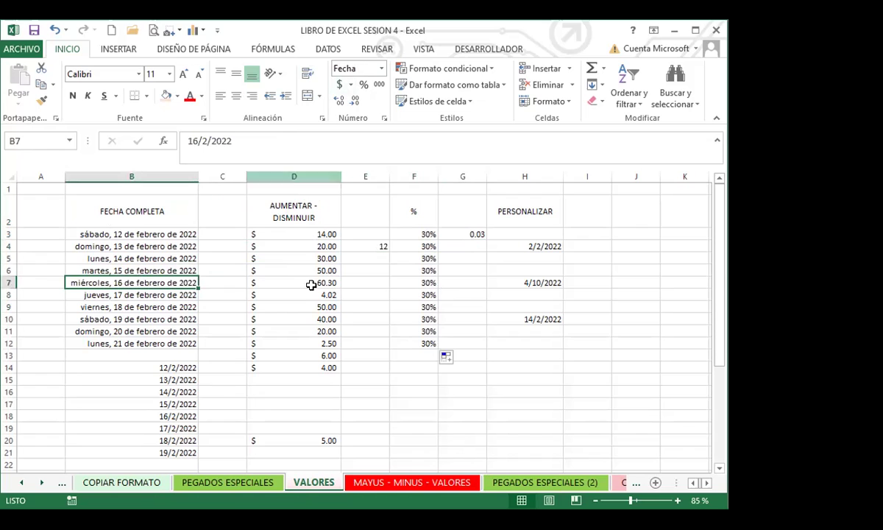
left_click(410, 296)
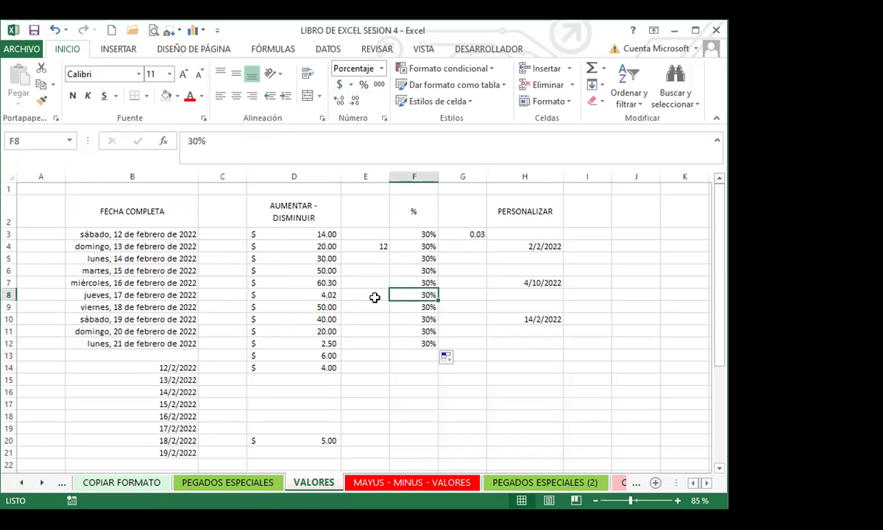
Enter 12 in cell E20, beside the dollar amount in D20.
scroll(335, 368, "down", 3)
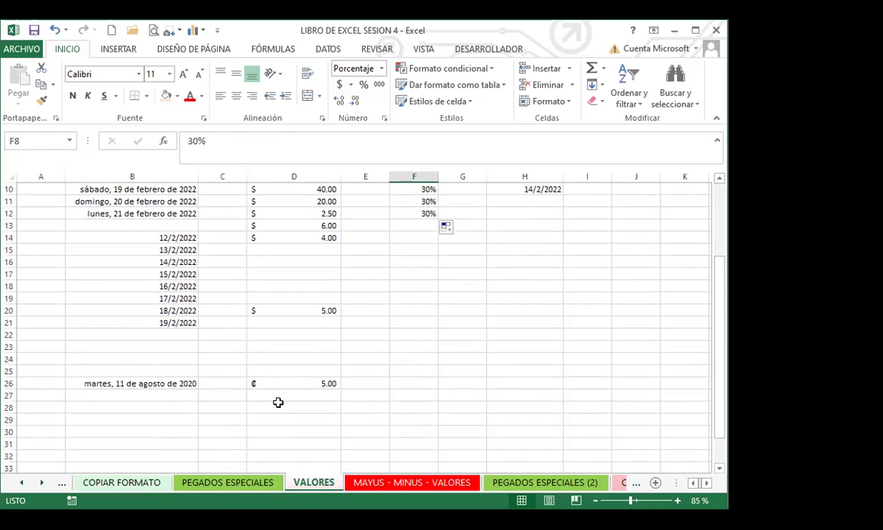
left_click(299, 310)
scroll(349, 346, "up", 3)
scroll(335, 390, "down", 1)
scroll(331, 404, "down", 1)
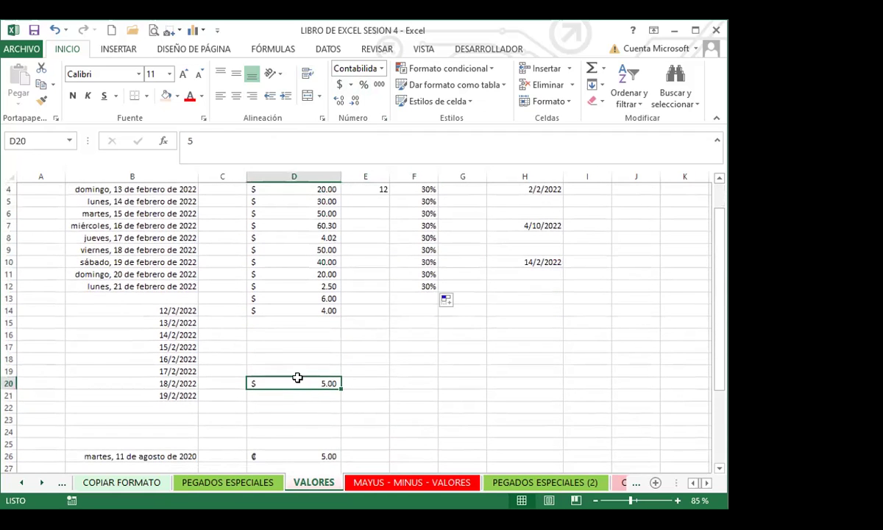
left_click(376, 382)
type("15")
key("Return")
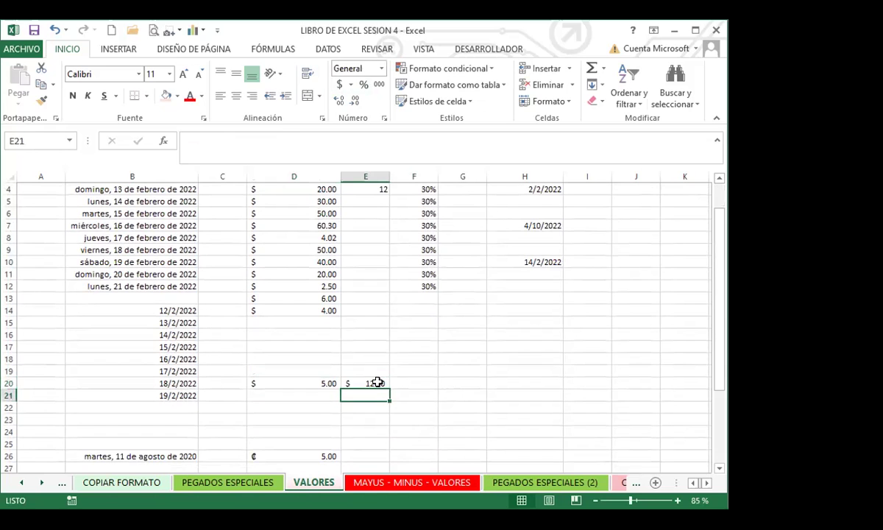
Enter the sample numbers 12, 45 and 40 in cells G18, G19 and G20.
left_click(464, 355)
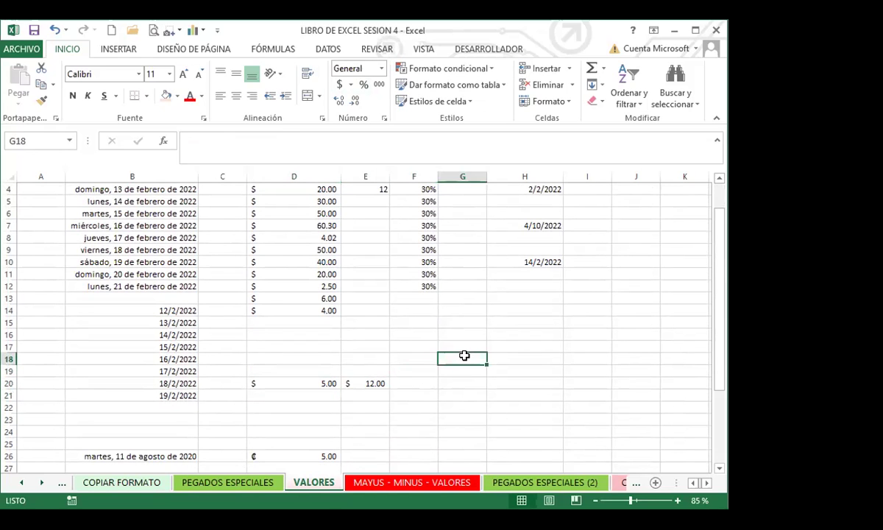
type("12")
key("Return")
type("45")
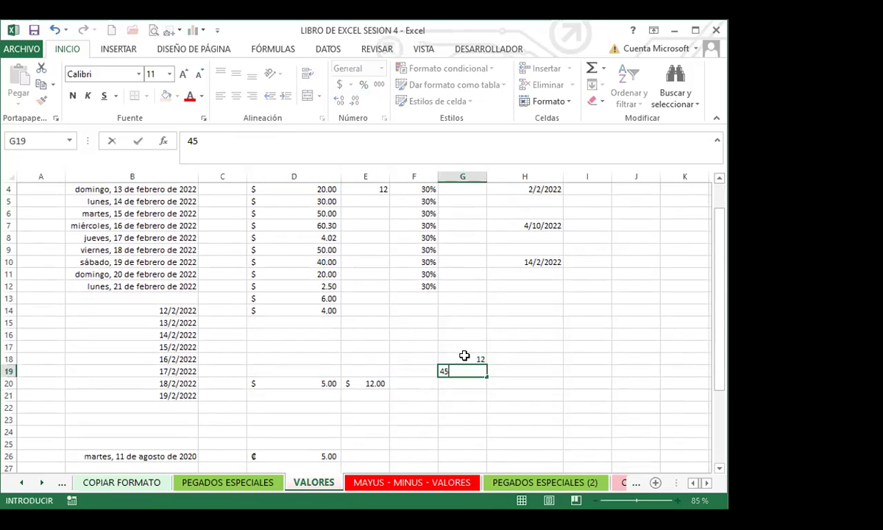
key("Return")
type("40")
key("Return")
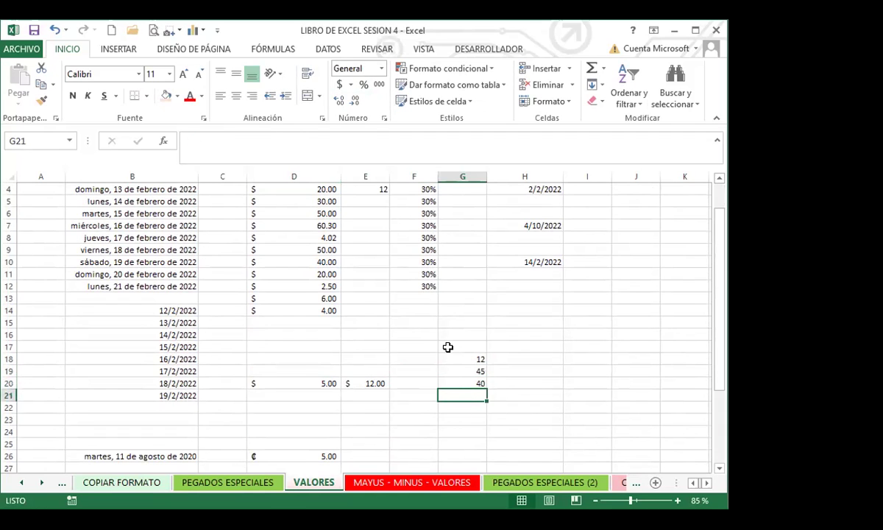
Copy the accounting format of cell D20 to the numbers in G18:G20 with the Format Painter.
left_click_drag(453, 359, 454, 380)
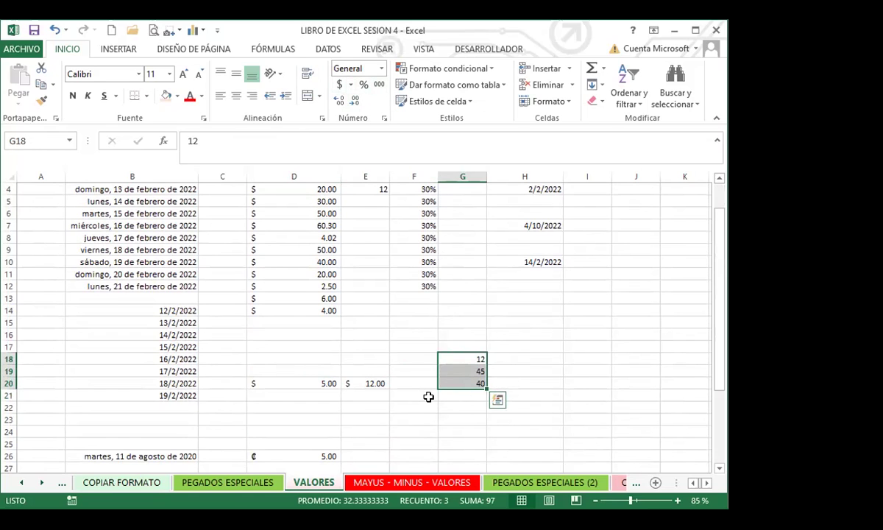
left_click(293, 384)
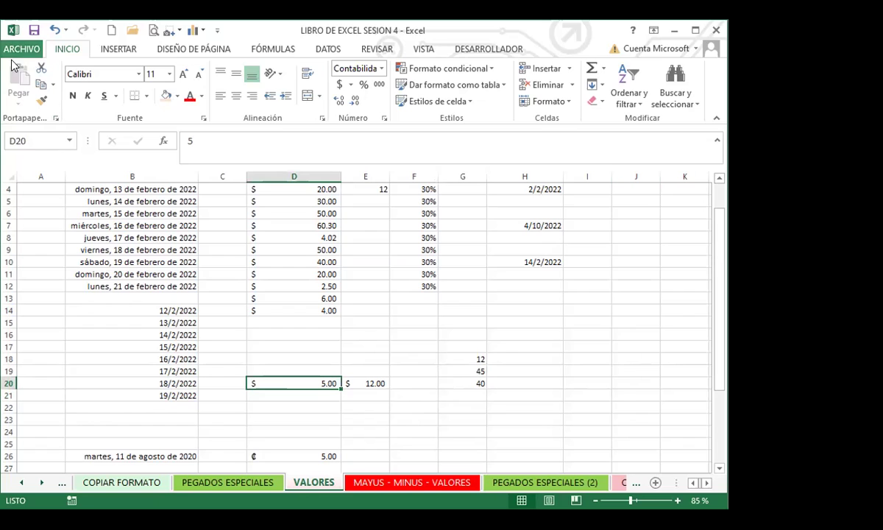
left_click(42, 103)
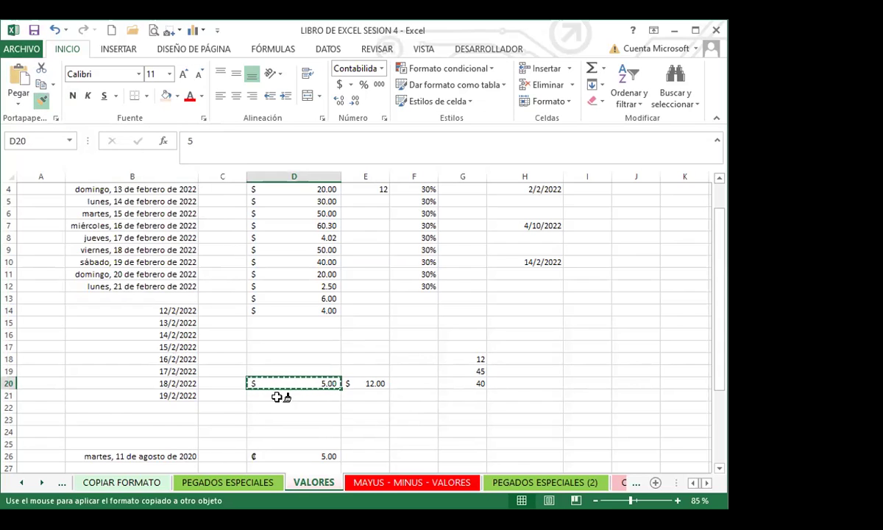
left_click_drag(456, 357, 457, 385)
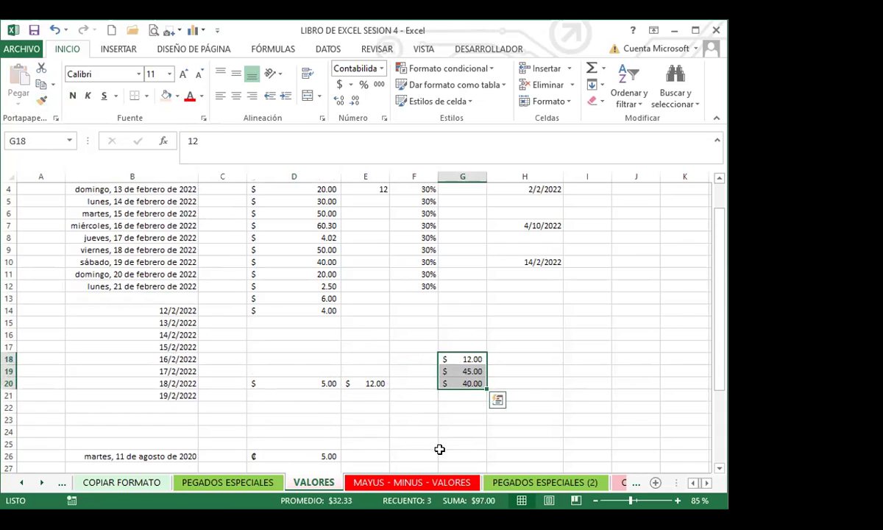
left_click(460, 359)
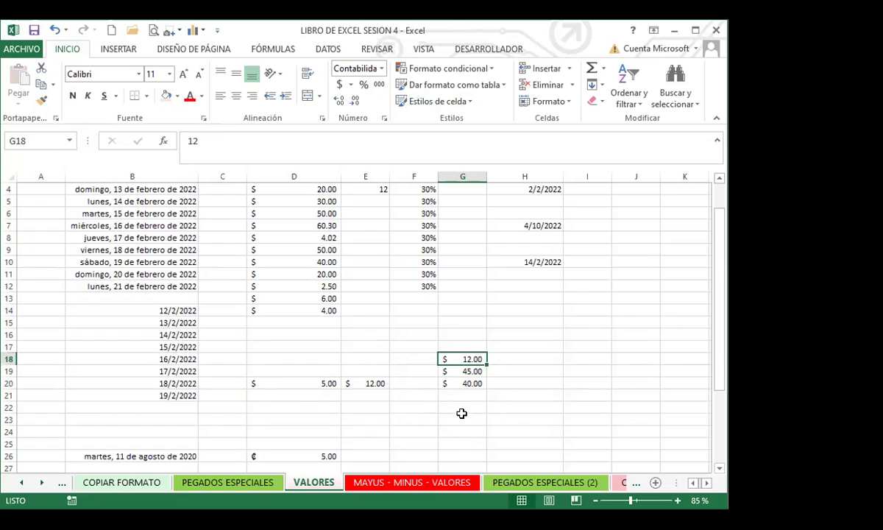
left_click(307, 382)
left_click_drag(457, 359, 467, 393)
Set the number format of D3:D14 to General.
scroll(371, 364, "up", 1)
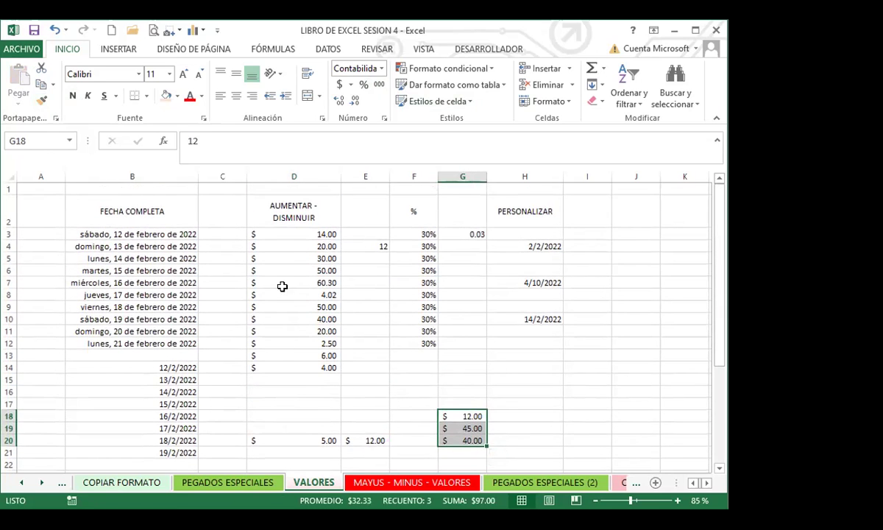
left_click_drag(305, 234, 302, 366)
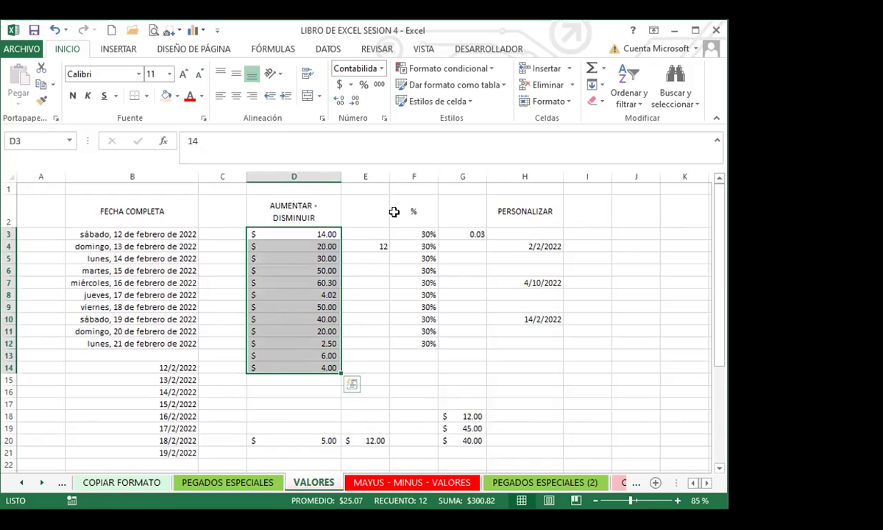
left_click(382, 68)
left_click(376, 88)
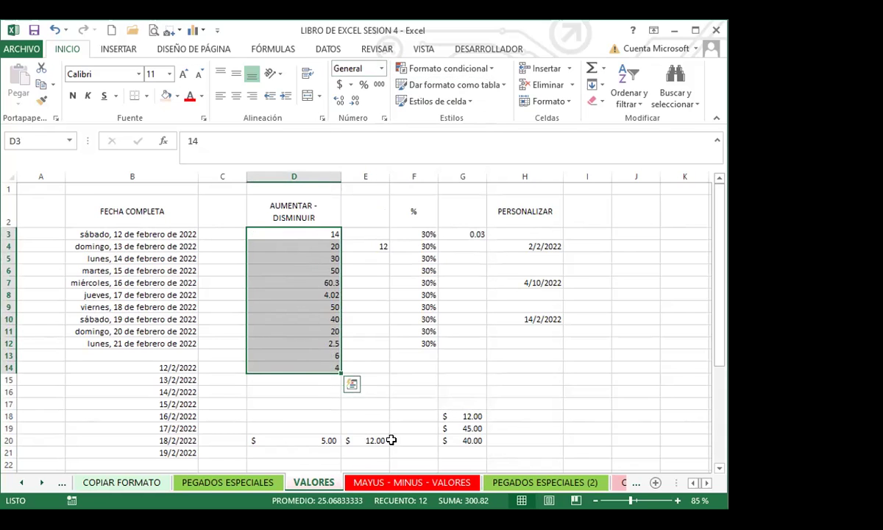
Copy the dollar accounting format of D20 to the values in D3:D14 with the Format Painter.
left_click(315, 440)
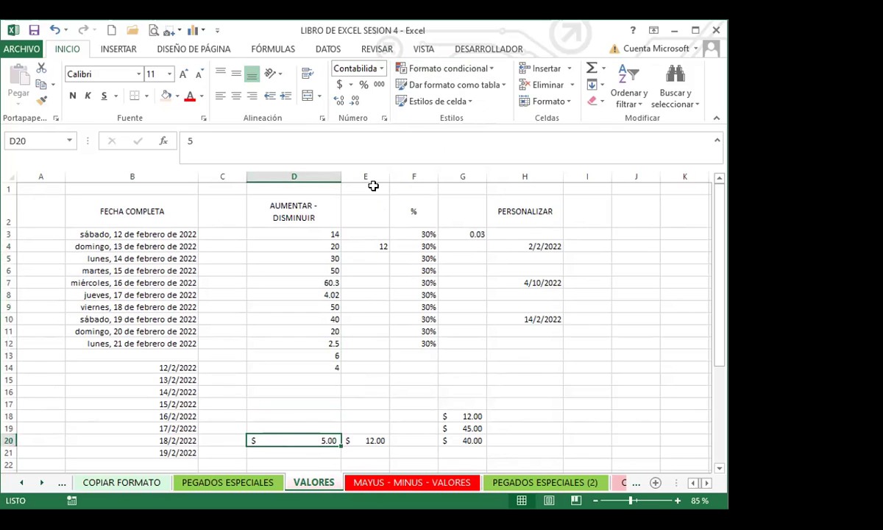
left_click(321, 50)
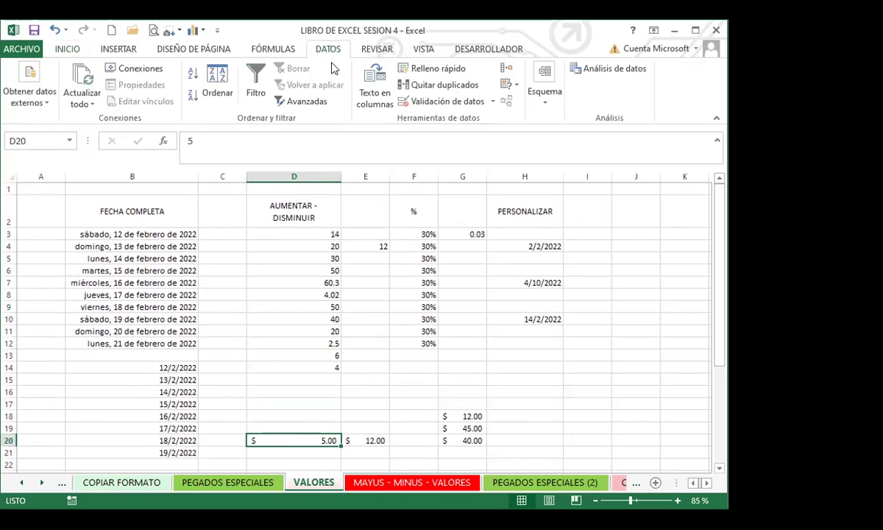
left_click(67, 48)
left_click(40, 100)
mouse_move(295, 234)
left_mouse_down()
mouse_move(302, 366)
mouse_move(294, 364)
left_mouse_up()
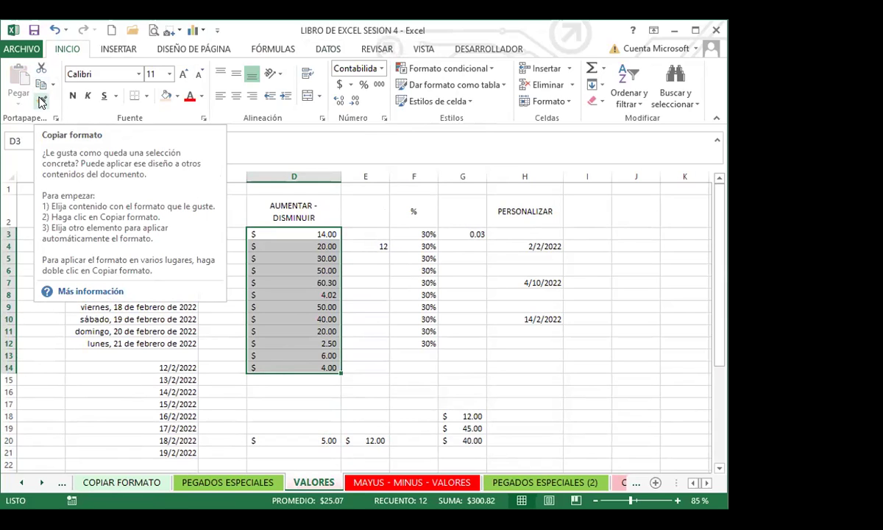
Add all borders and a light orange fill to the empty range H13:I18.
left_click(41, 102)
left_click_drag(515, 355, 597, 410)
left_click(146, 95)
left_click(177, 217)
left_click(166, 96)
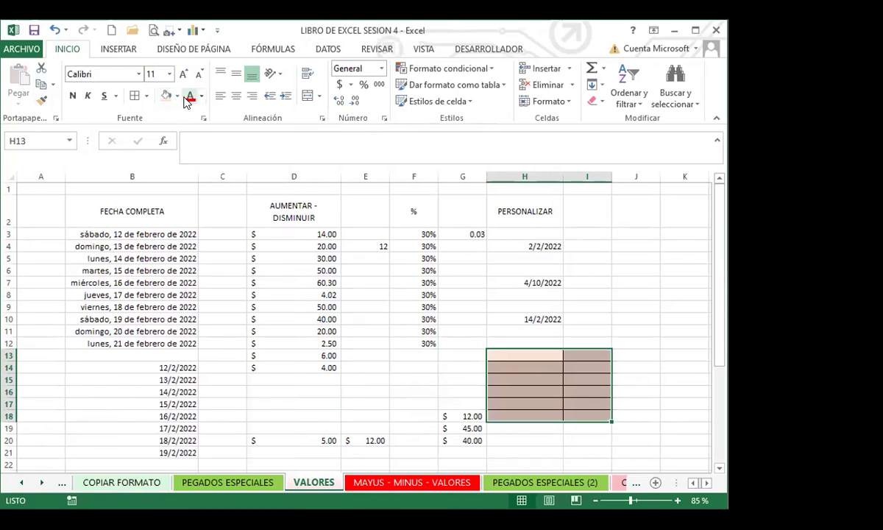
Format H13:I18 with the Algerian font, bold, italic, at size 18.
left_click(139, 74)
left_click(100, 174)
left_click(74, 100)
left_click(87, 96)
left_click(169, 74)
left_click(151, 186)
Copy the formatting of H13:I18 once to F28:H34 with the Format Painter, and test a further selection at C33:D33.
scroll(548, 382, "down", 2)
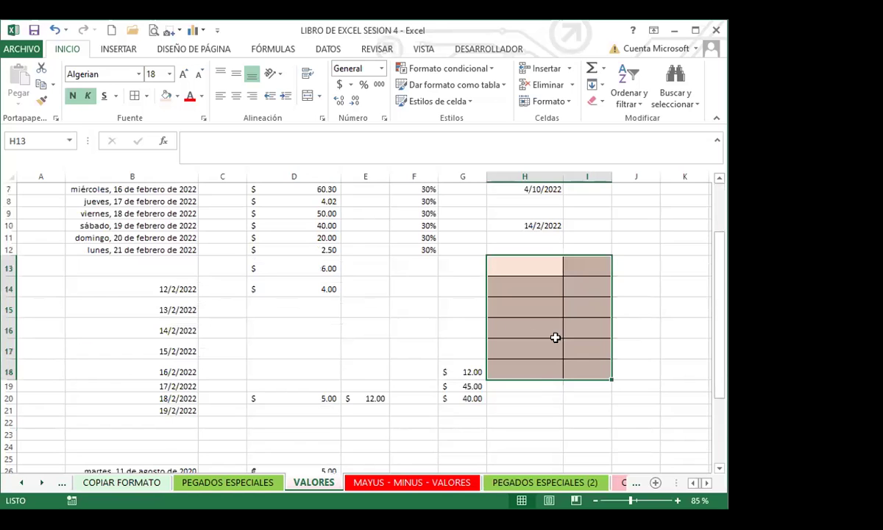
left_click(41, 99)
scroll(388, 414, "down", 3)
left_click_drag(416, 360, 524, 434)
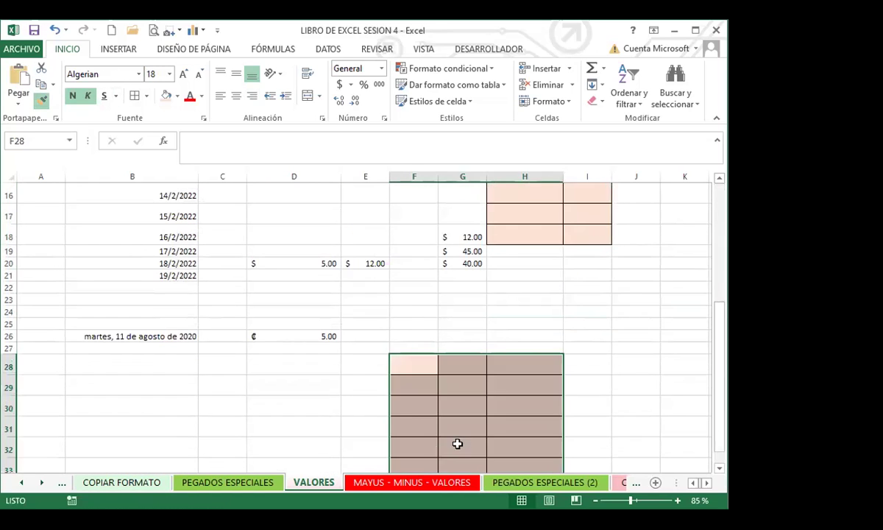
scroll(457, 444, "down", 2)
left_click_drag(235, 372, 251, 379)
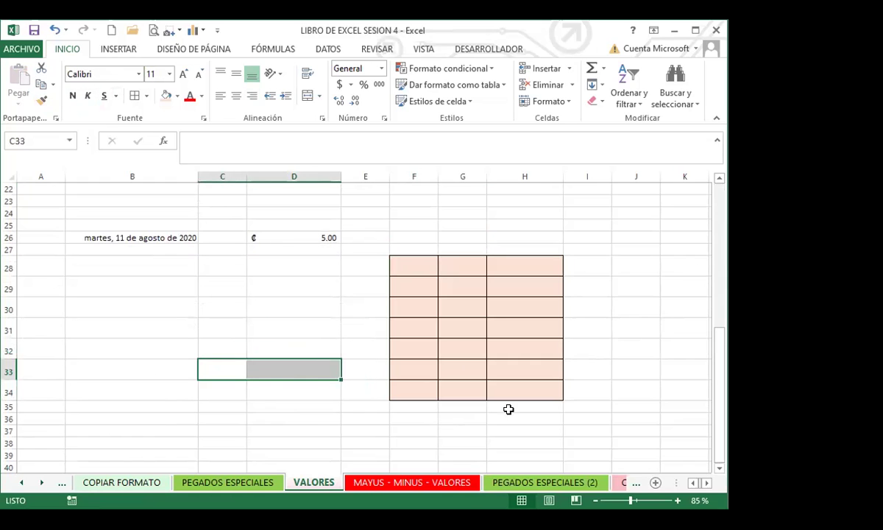
Select H13:I18 and lock the Format Painter on its formatting for repeated use.
scroll(515, 371, "up", 4)
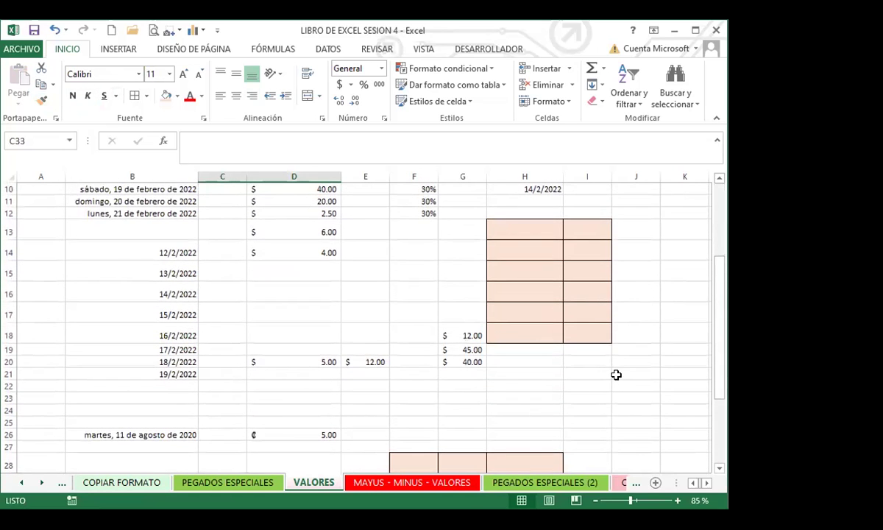
left_click_drag(524, 234, 578, 328)
left_click(41, 100)
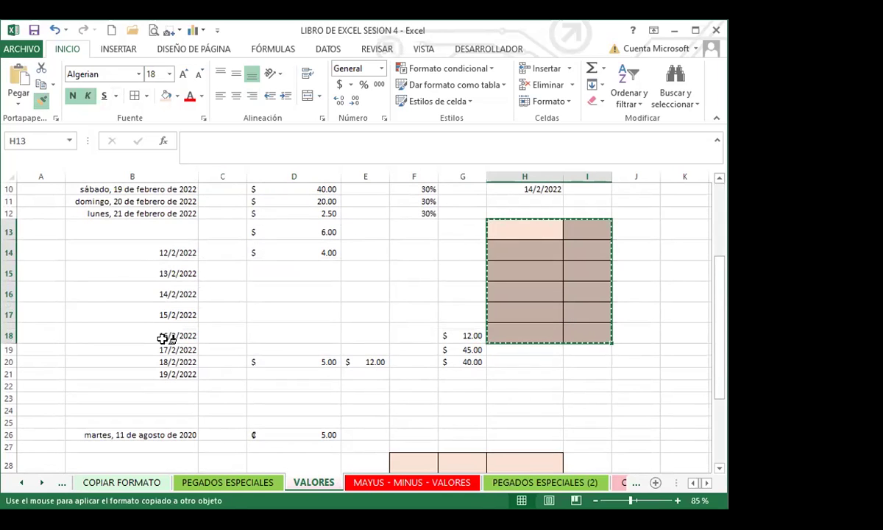
scroll(168, 339, "down", 4)
left_click(35, 103)
scroll(55, 197, "up", 6)
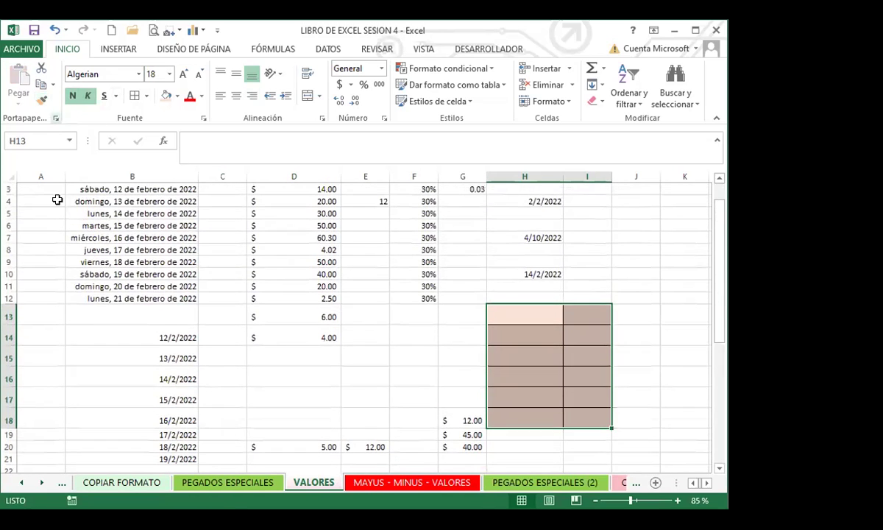
left_click(41, 100)
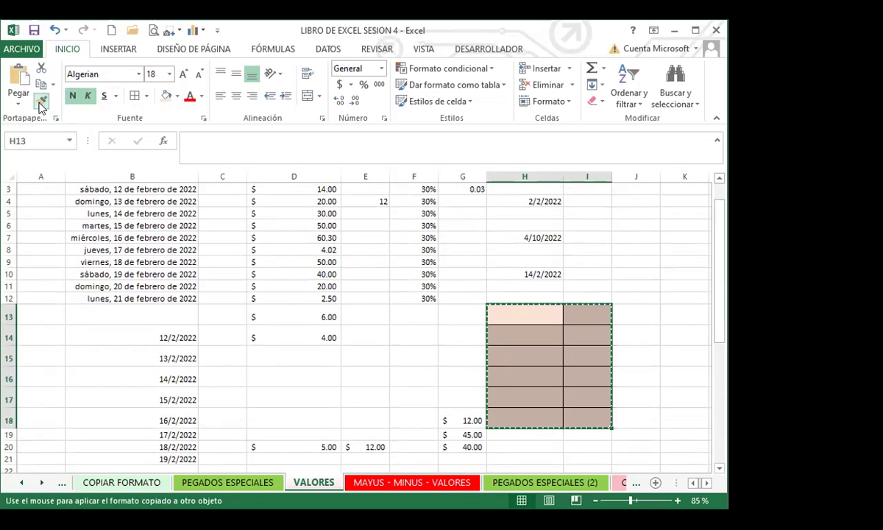
Apply the copied formatting to several separate blocks from row 36 down, including C37:D39, F38:H40 and D41:D42.
scroll(221, 421, "down", 4)
scroll(220, 420, "down", 4)
mouse_move(158, 374)
left_mouse_down()
mouse_move(174, 404)
mouse_move(331, 423)
left_mouse_up()
scroll(373, 413, "down", 1)
mouse_move(409, 349)
left_mouse_down()
mouse_move(412, 375)
mouse_move(487, 354)
mouse_move(560, 382)
left_mouse_up()
mouse_move(516, 353)
left_mouse_down()
mouse_move(599, 372)
mouse_move(635, 460)
left_mouse_up()
left_click_drag(221, 412, 125, 414)
mouse_move(118, 380)
left_mouse_down()
mouse_move(260, 418)
mouse_move(339, 428)
left_mouse_up()
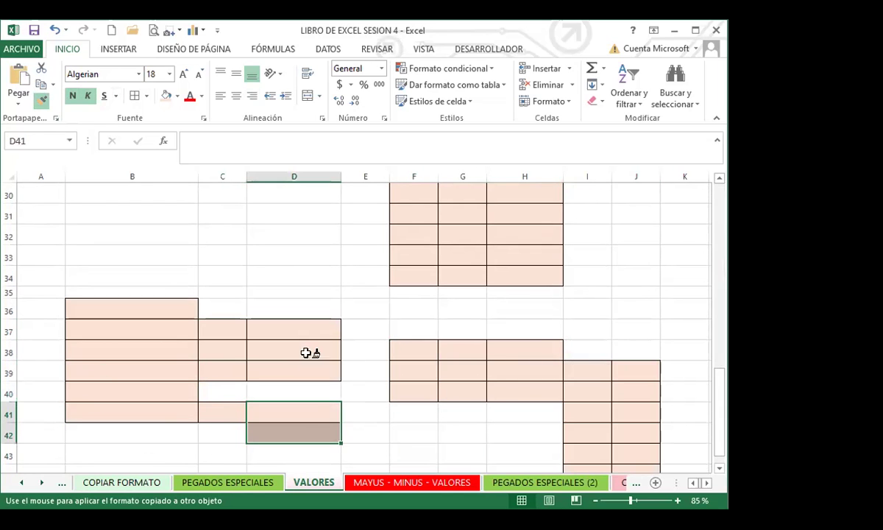
Apply the same copied formatting to blocks below row 26 on the MAYUS - MINUS - VALORES sheet, including A32:B36, E33:F34 and F28:F30.
left_click(383, 479)
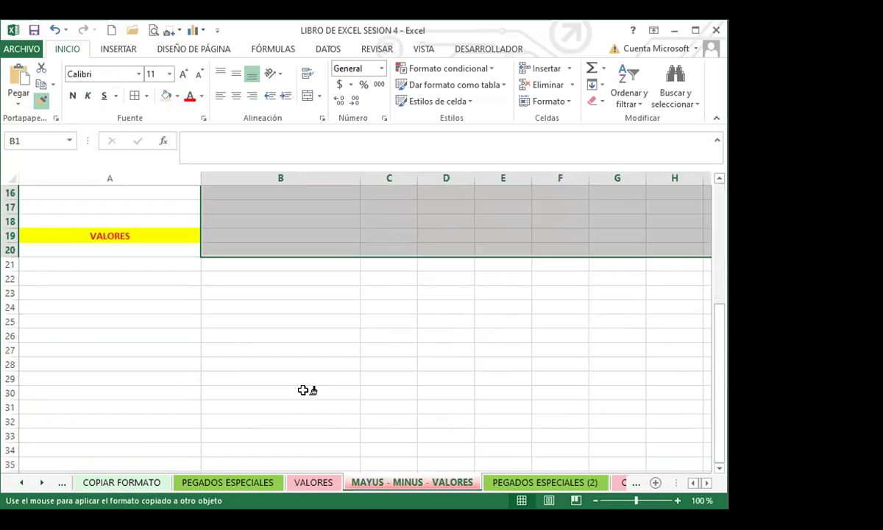
left_click_drag(440, 398, 507, 423)
scroll(253, 368, "down", 2)
left_click_drag(145, 367, 354, 465)
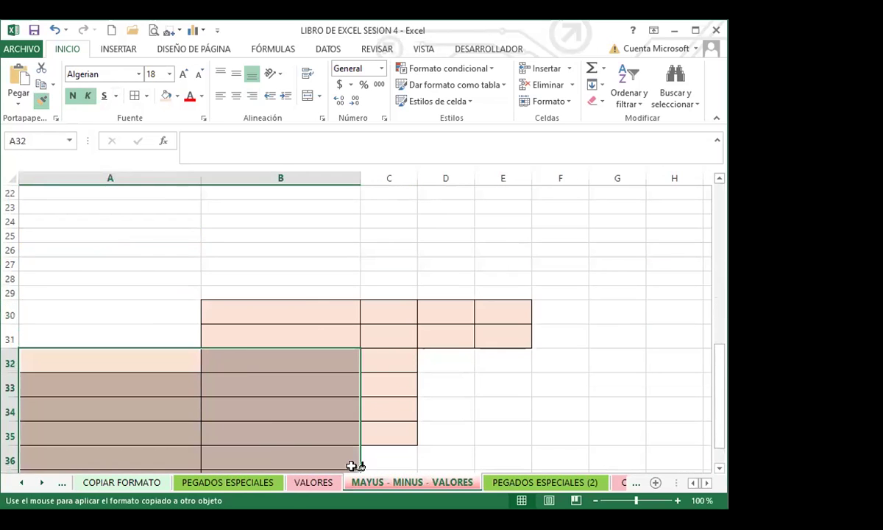
left_click(516, 379)
left_click_drag(582, 279, 581, 315)
left_click_drag(241, 266, 256, 310)
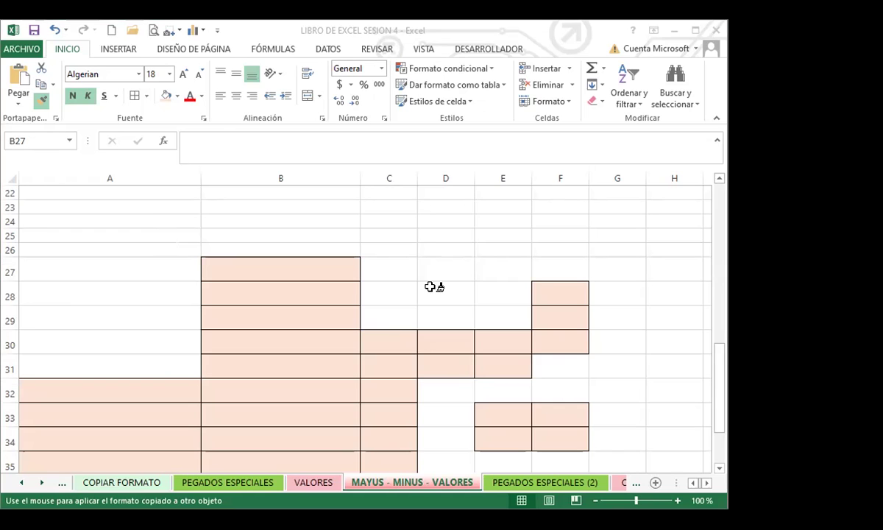
Leave the Format Painter and return to the VALORES sheet.
left_click(361, 269)
scroll(312, 424, "up", 7)
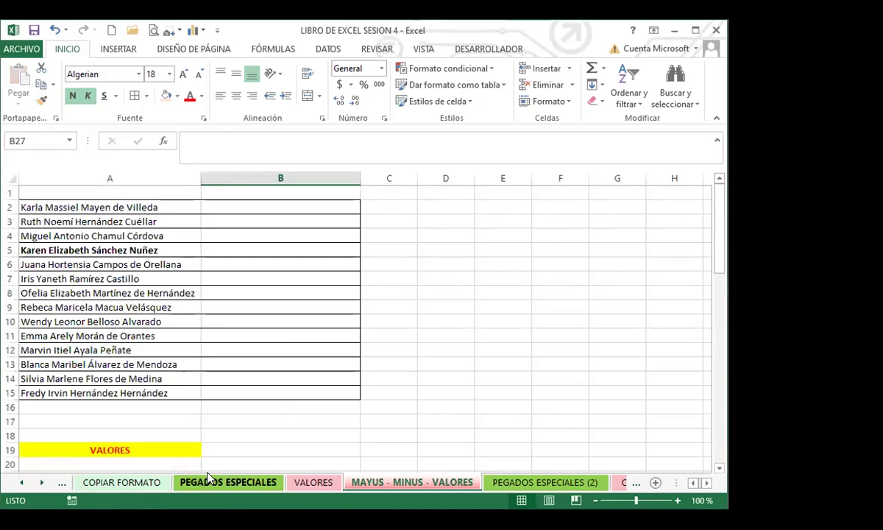
left_click(294, 483)
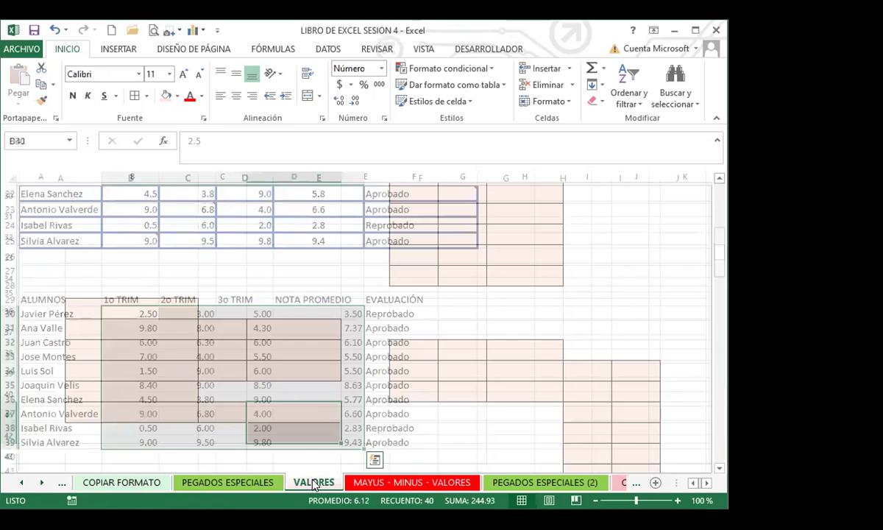
Examine the accounting-format amount in D26 and compare it with the dollar amount in D20.
scroll(311, 460, "up", 8)
scroll(356, 403, "up", 5)
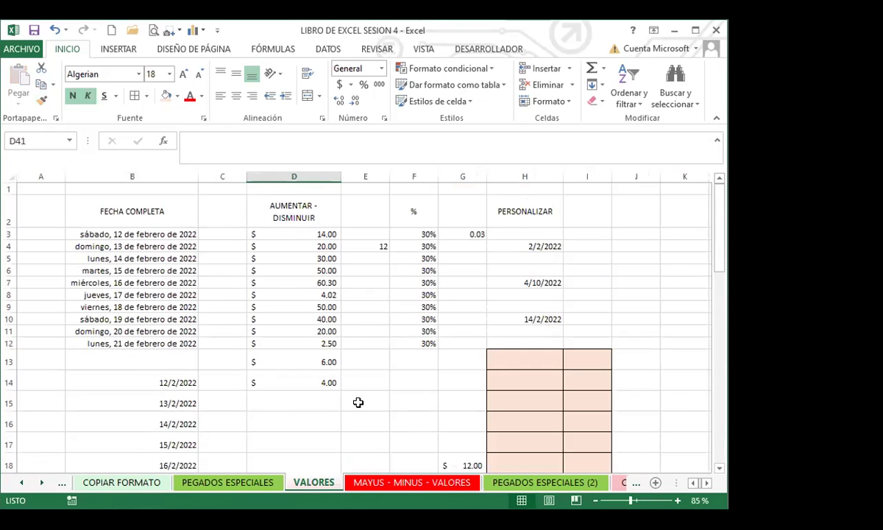
left_click(532, 379)
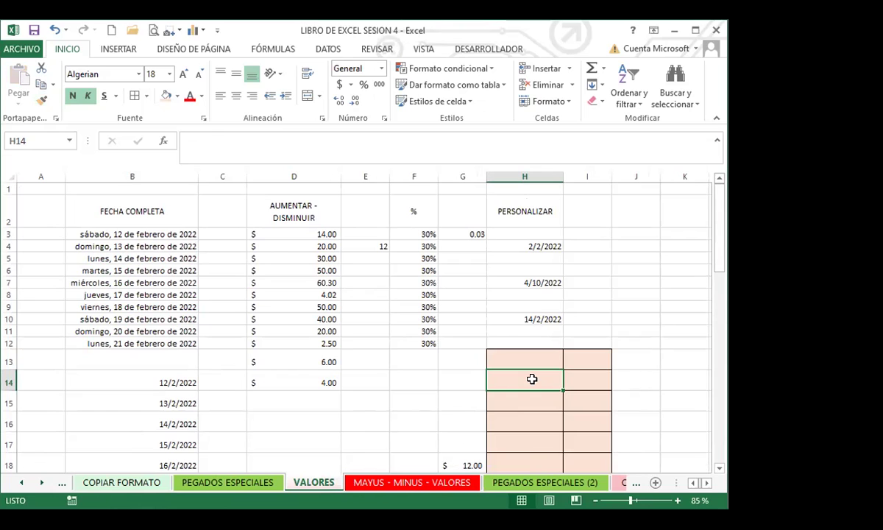
scroll(379, 359, "down", 4)
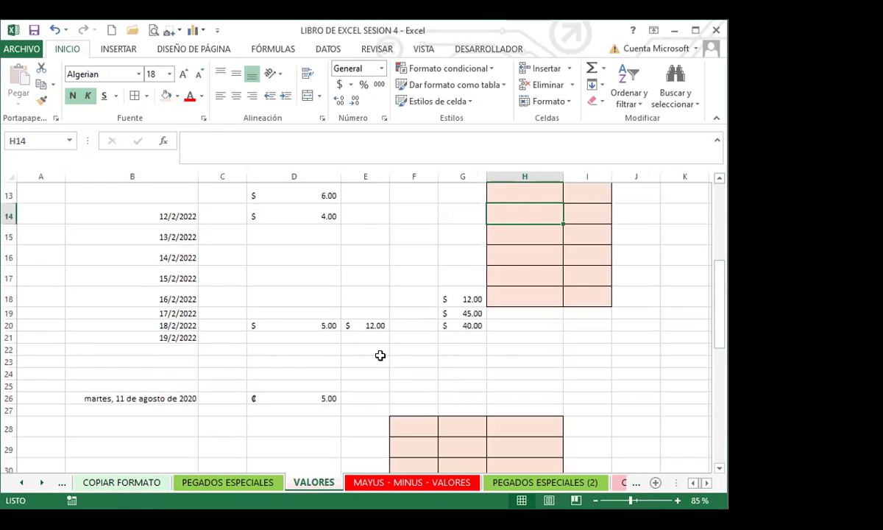
scroll(232, 365, "down", 2)
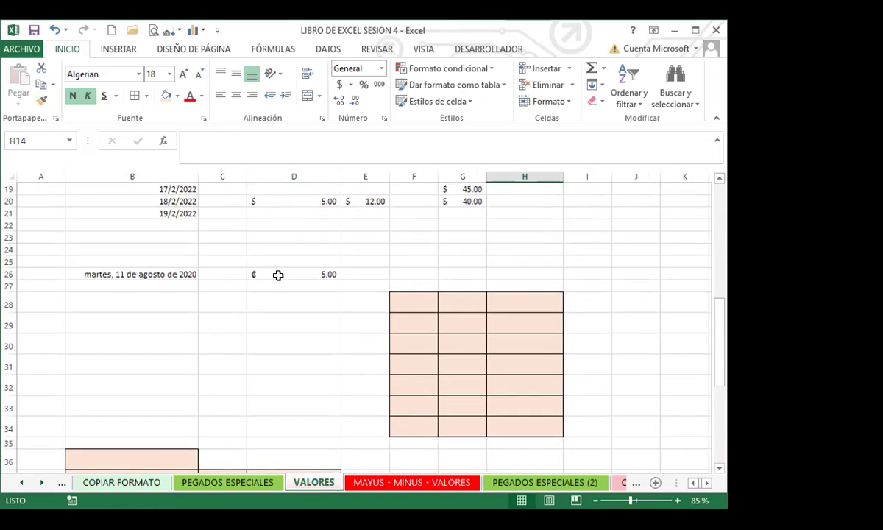
left_click(279, 273)
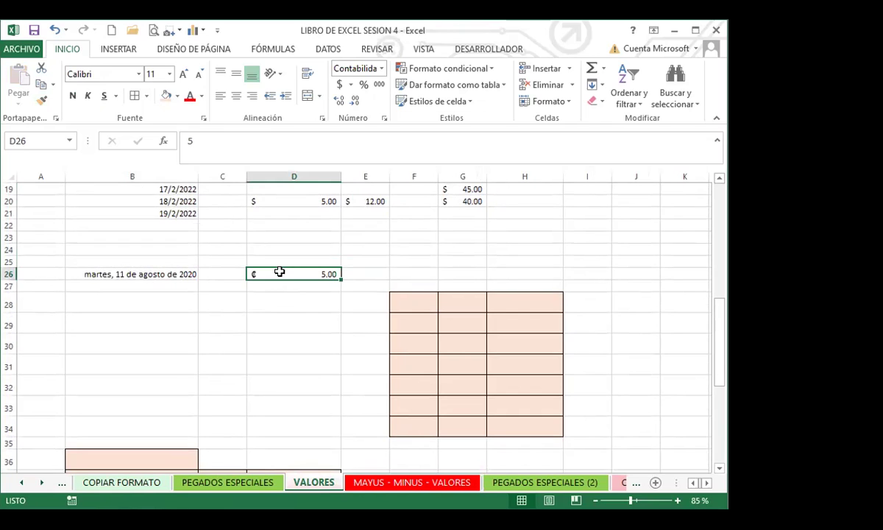
left_click(268, 199)
left_click(271, 271)
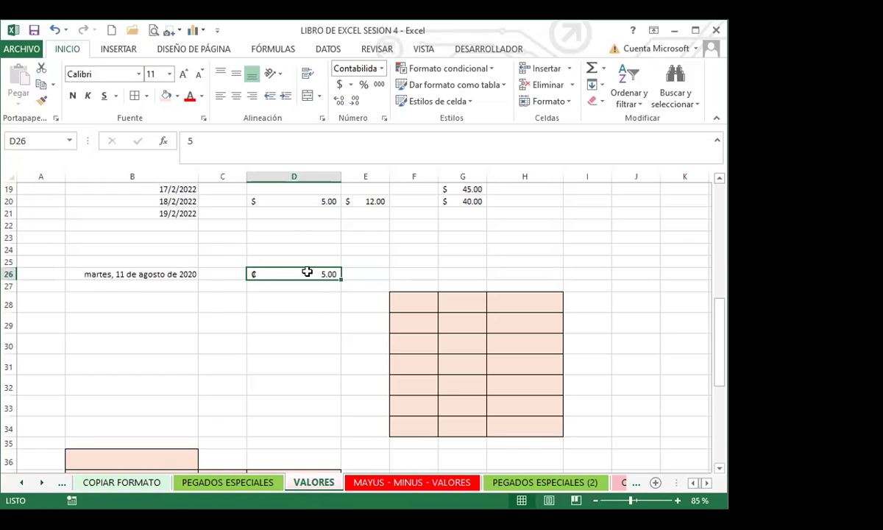
Enter a ¢ sign as plain cell content in D28.
left_click(279, 303)
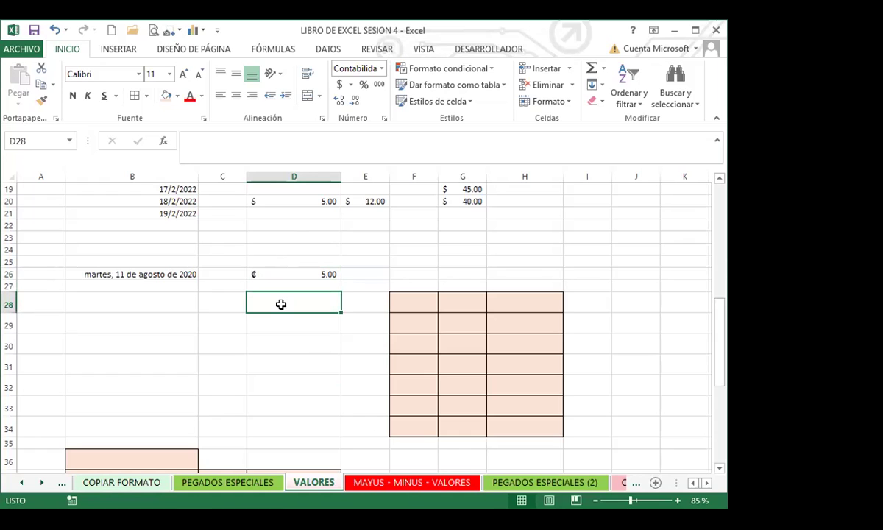
type("¢")
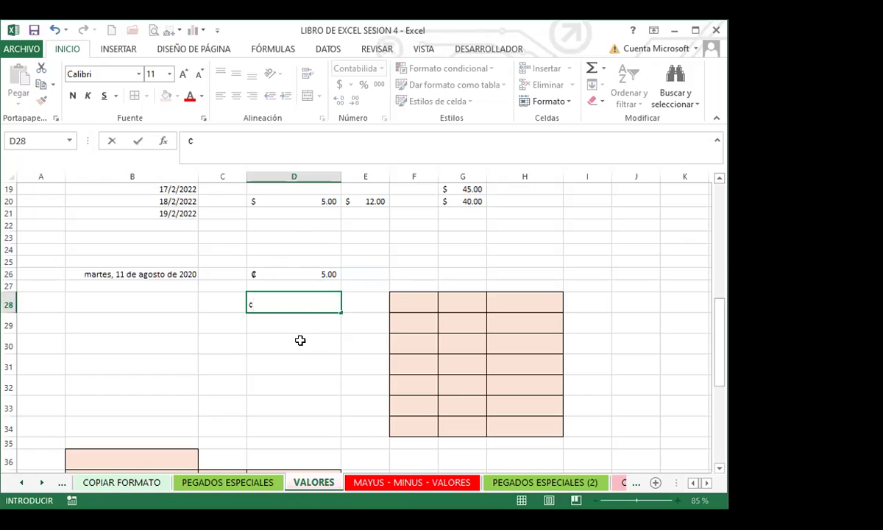
key("Return")
left_click(262, 308)
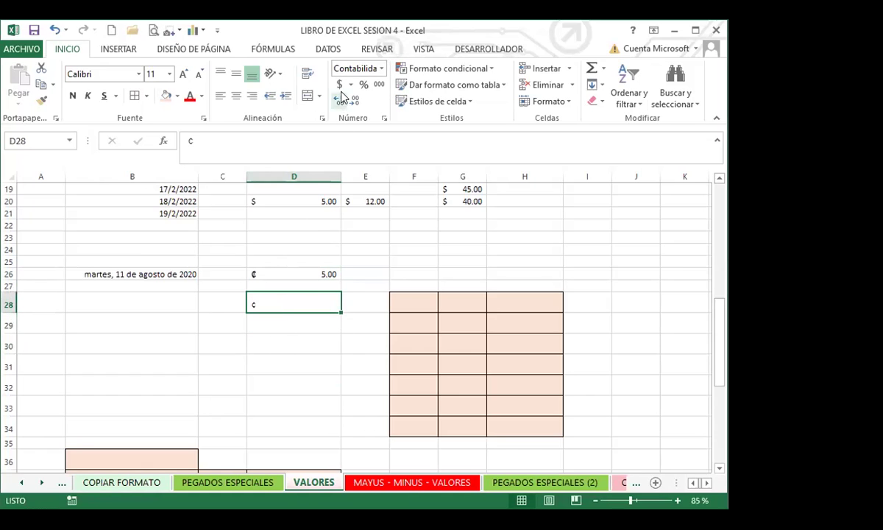
key("Down")
Complete the entry in D28 as ¢12 and compare its content with that of D26.
left_click(286, 272)
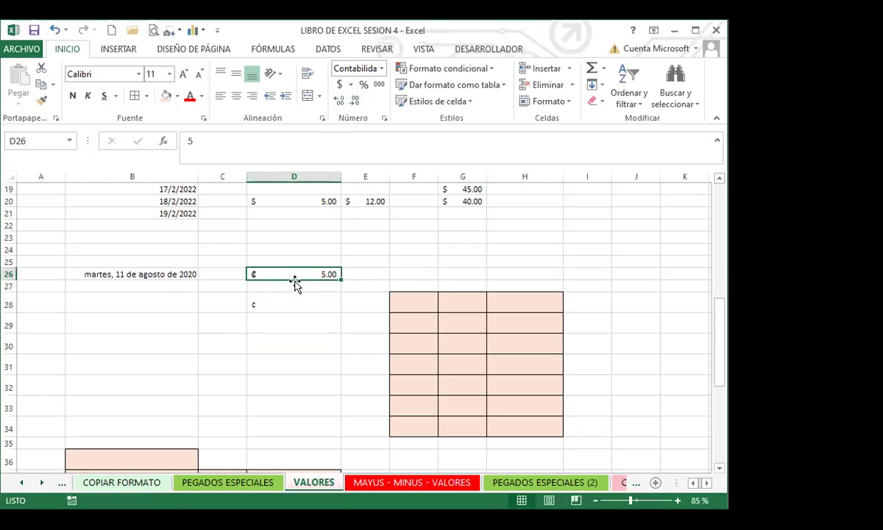
left_click(280, 303)
double_click(296, 299)
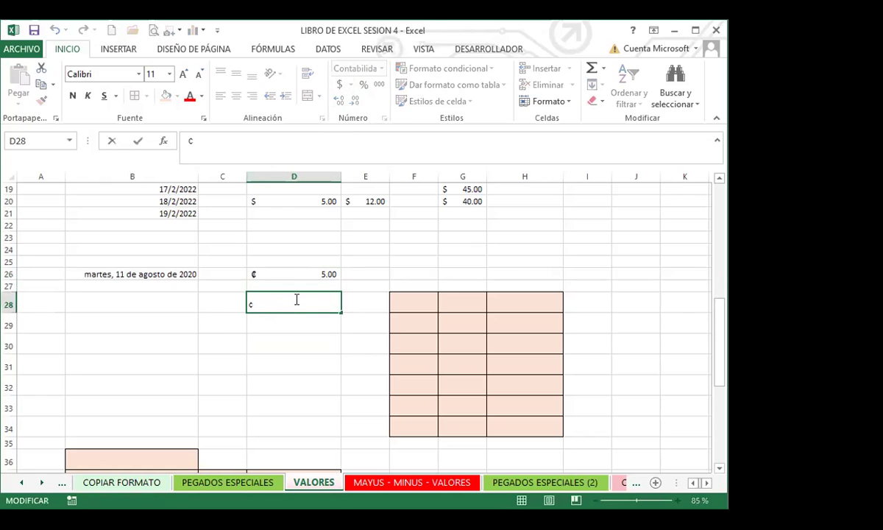
key("Return")
left_click(294, 298)
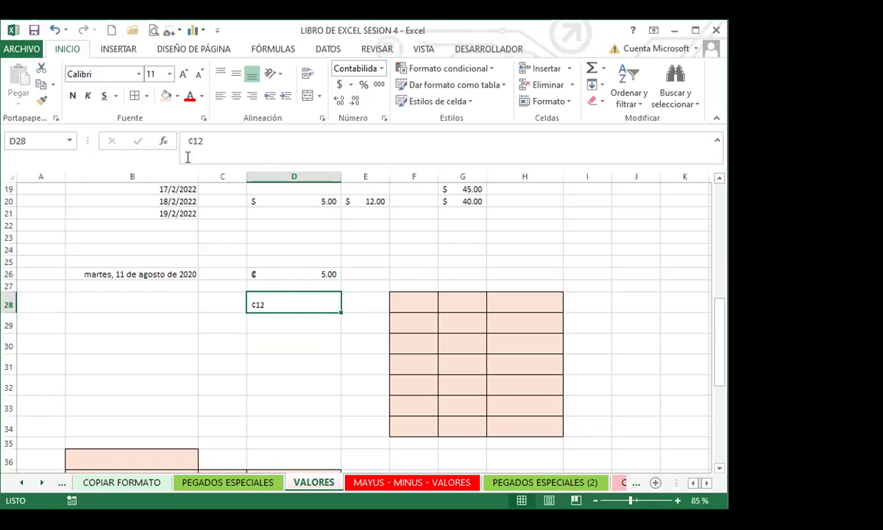
left_click(280, 270)
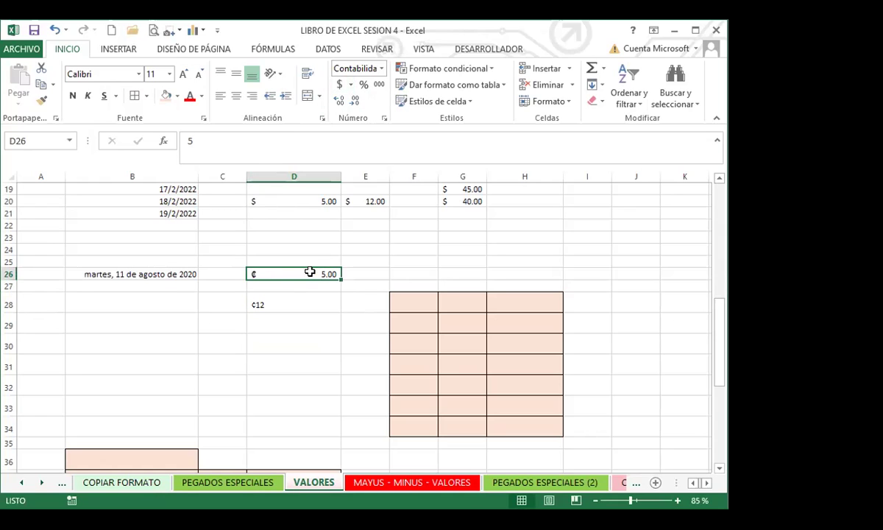
Enter the number 15 in cell I27 and keep that cell selected.
left_click(595, 284)
type("15")
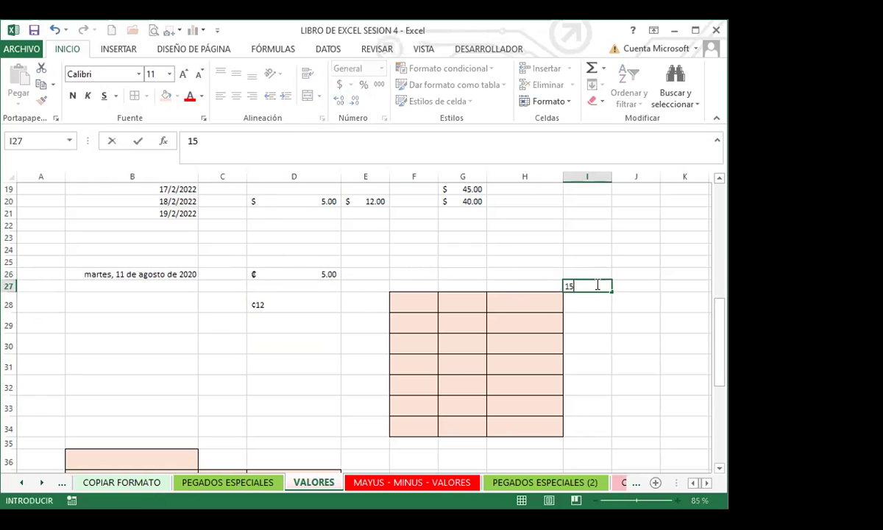
key("Return")
left_click(596, 284)
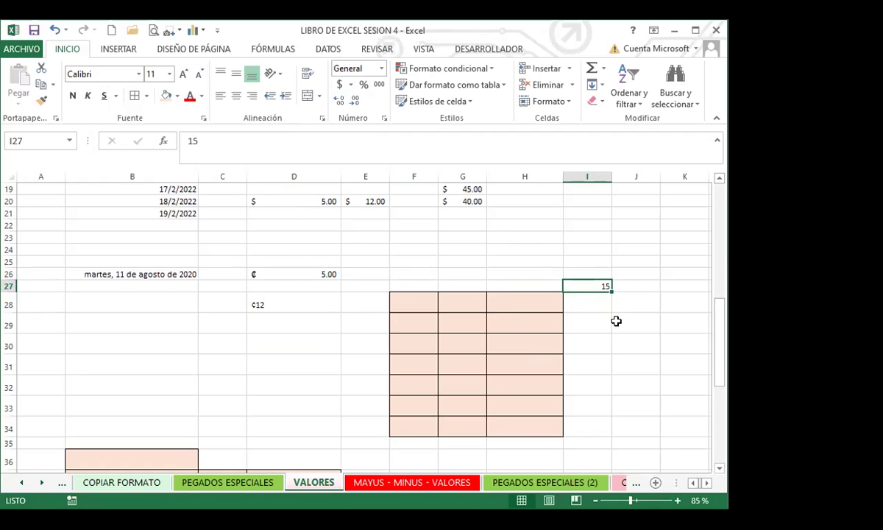
Format I27 as Moneda with the ₡ Español (Costa Rica) symbol and widen column I.
left_click(384, 119)
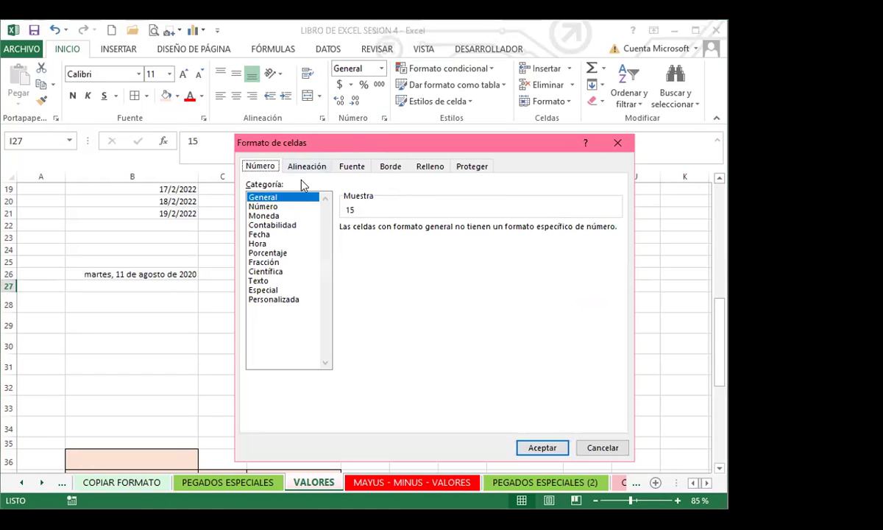
left_click(251, 216)
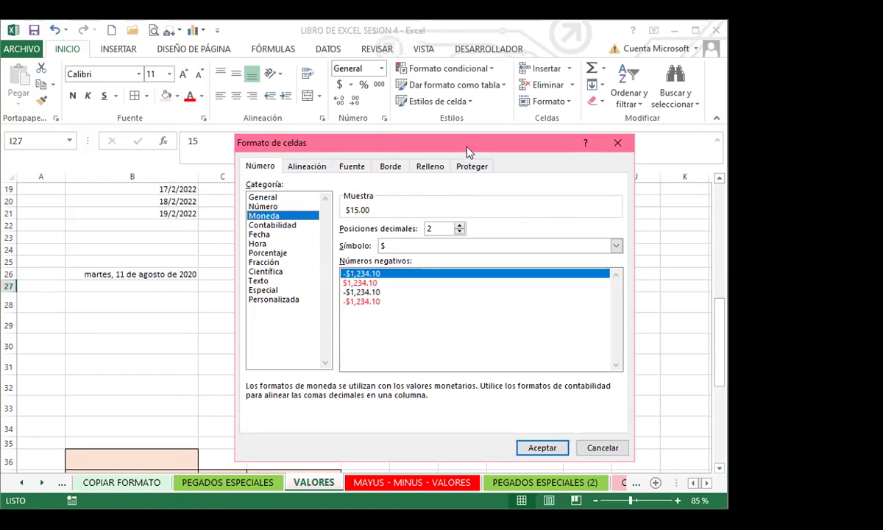
left_click_drag(462, 143, 324, 105)
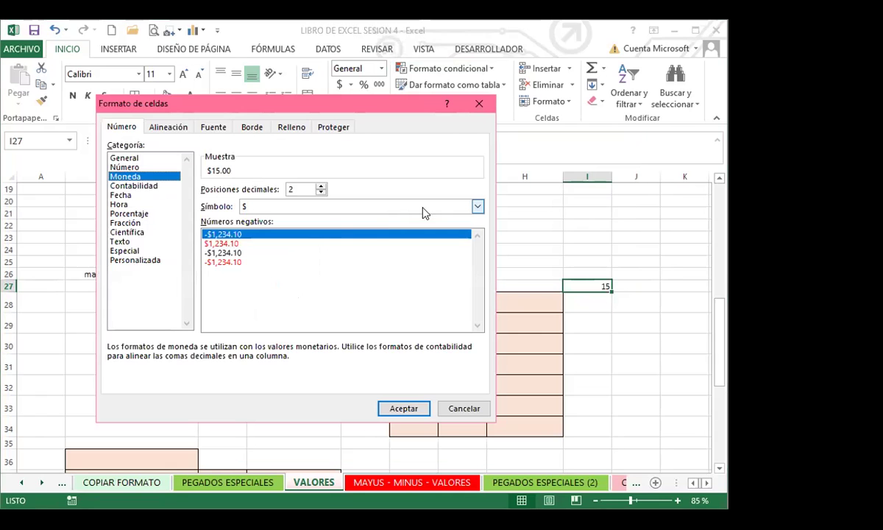
left_click(478, 206)
scroll(479, 262, "down", 3)
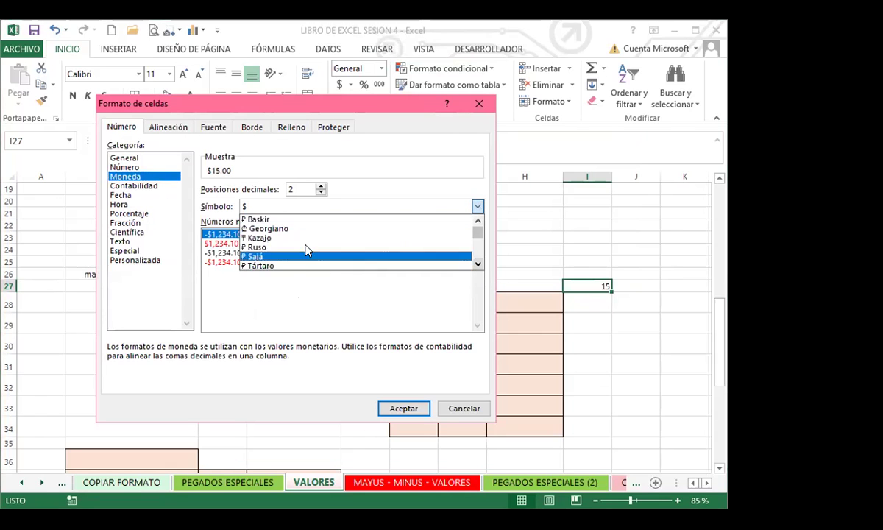
left_click(478, 263)
left_click(477, 264)
left_click(477, 264)
left_click(478, 264)
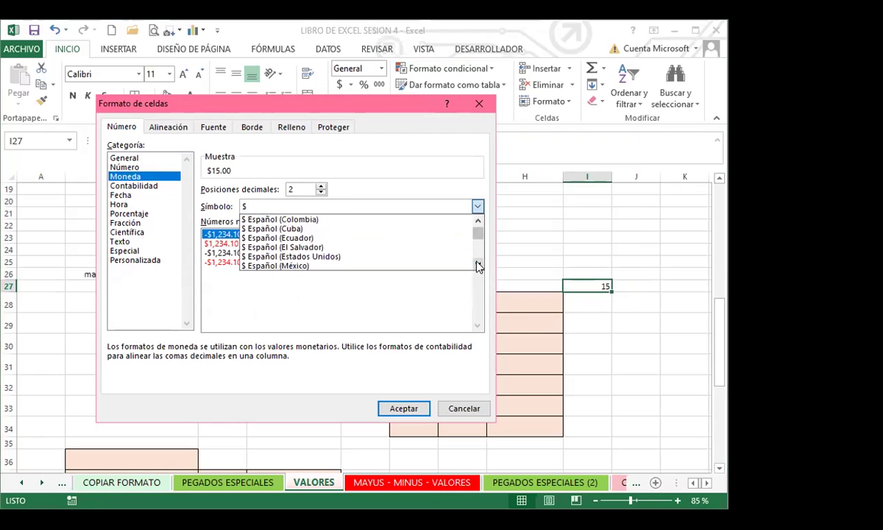
left_click(478, 265)
left_click(478, 265)
left_click(477, 265)
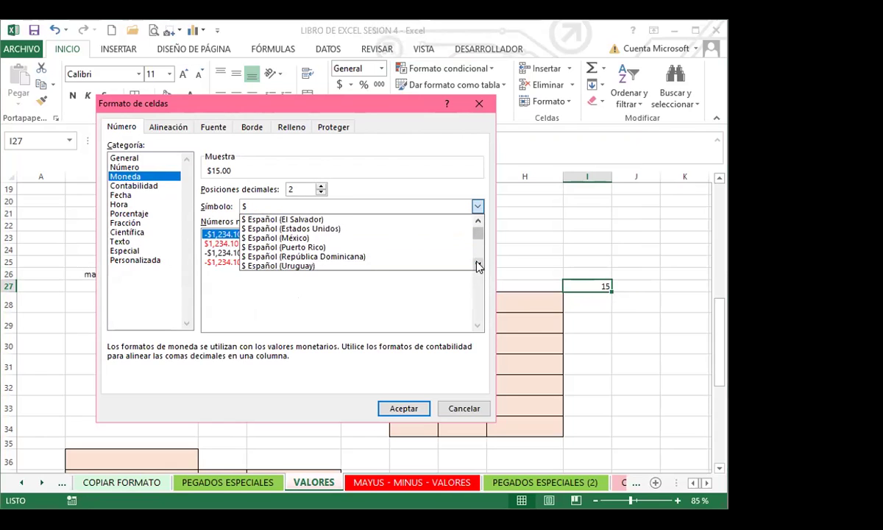
left_click(478, 265)
left_click(477, 265)
left_click(478, 265)
left_click(477, 265)
left_click(477, 265)
left_click(477, 265)
double_click(477, 265)
double_click(477, 265)
double_click(477, 265)
double_click(477, 265)
left_click(477, 265)
triple_click(478, 265)
triple_click(477, 265)
double_click(478, 264)
double_click(477, 264)
triple_click(477, 265)
double_click(477, 265)
triple_click(478, 265)
double_click(478, 265)
double_click(477, 264)
triple_click(478, 265)
double_click(477, 265)
triple_click(478, 265)
triple_click(478, 265)
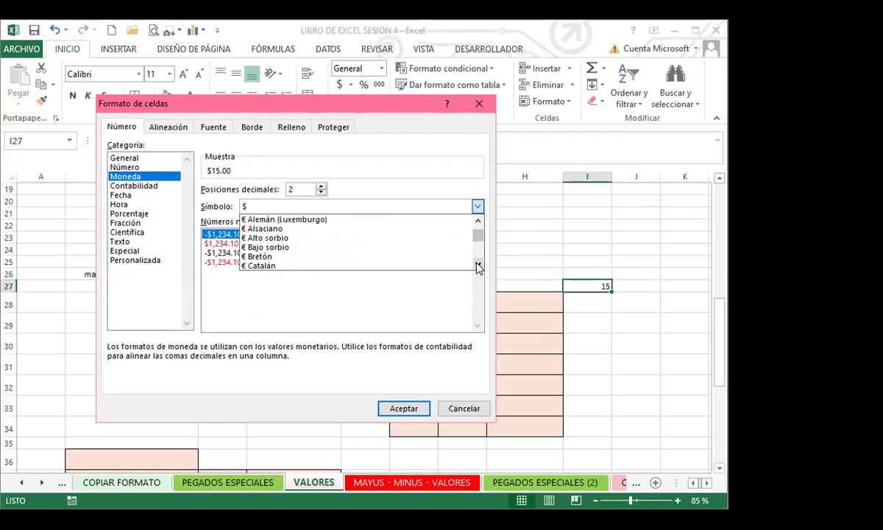
triple_click(478, 265)
double_click(477, 265)
triple_click(478, 265)
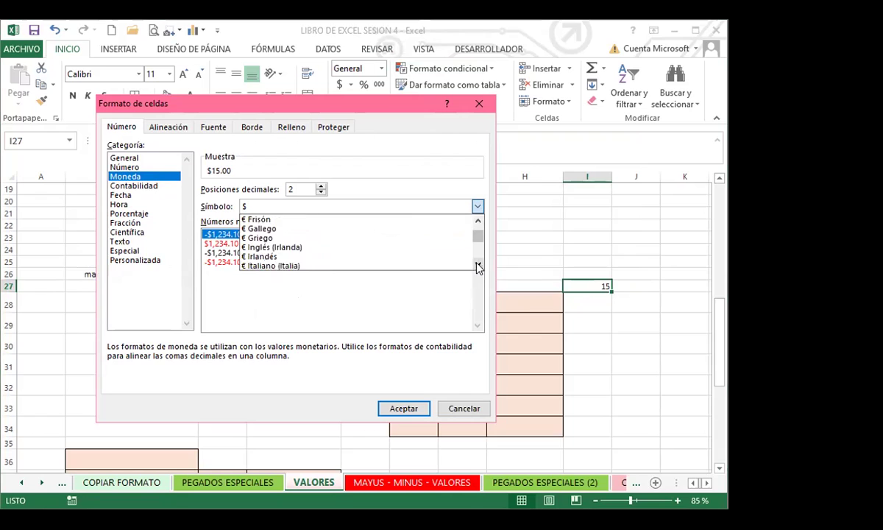
double_click(478, 265)
triple_click(477, 265)
triple_click(477, 265)
triple_click(478, 265)
double_click(477, 265)
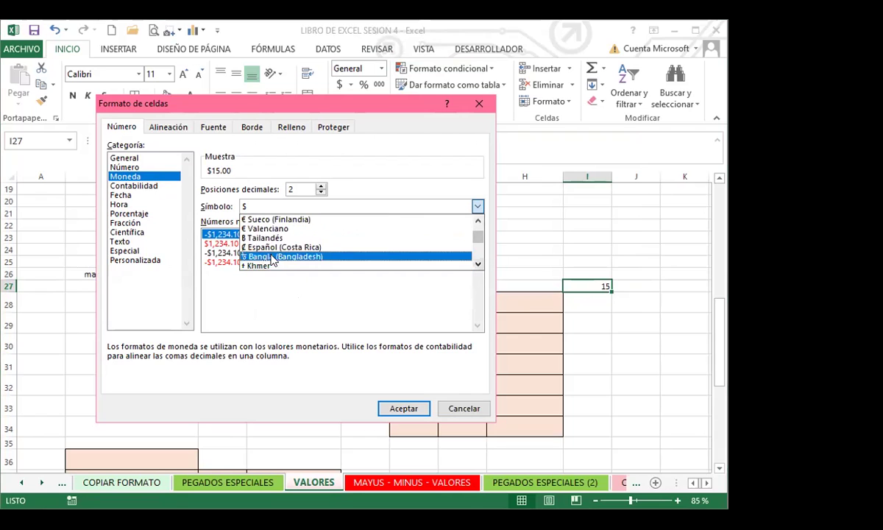
left_click(305, 251)
left_click(412, 408)
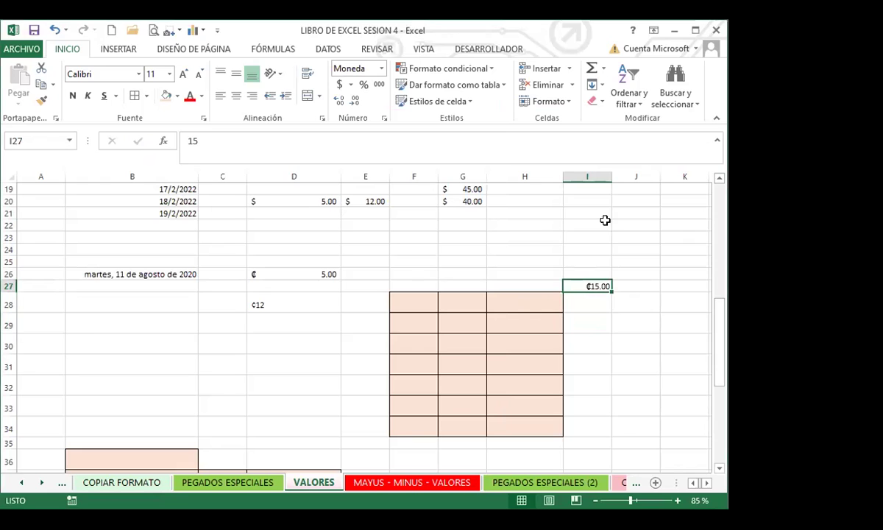
left_click_drag(612, 178, 652, 180)
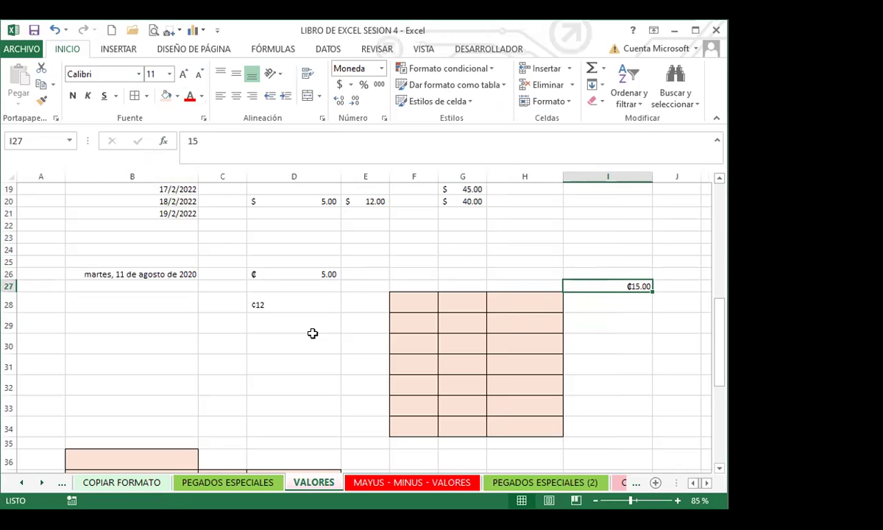
Copy the currency format of I27 onto the amounts in D4:D14 with the Format Painter.
scroll(311, 334, "up", 5)
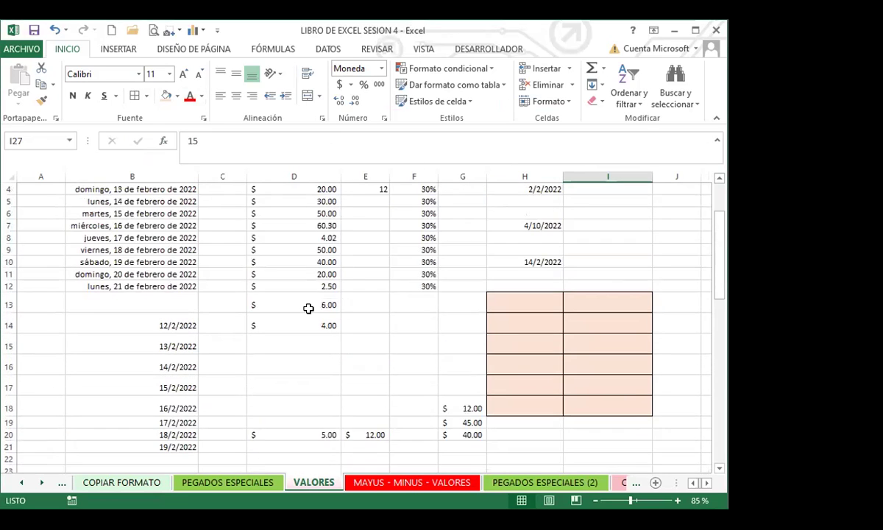
left_click(41, 100)
mouse_move(311, 189)
left_mouse_down()
mouse_move(314, 304)
mouse_move(328, 324)
left_mouse_up()
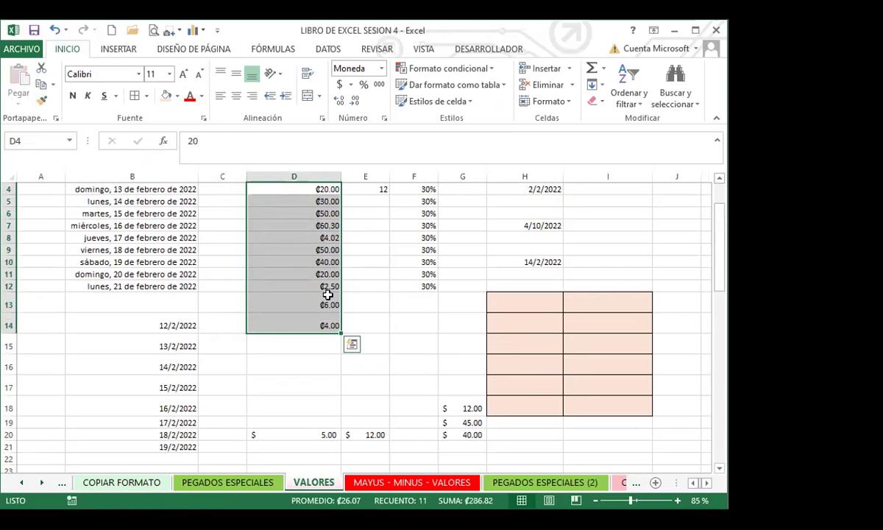
Copy the currency format of I27 to D20, and from D20 to E20, with the Format Painter.
scroll(327, 294, "down", 4)
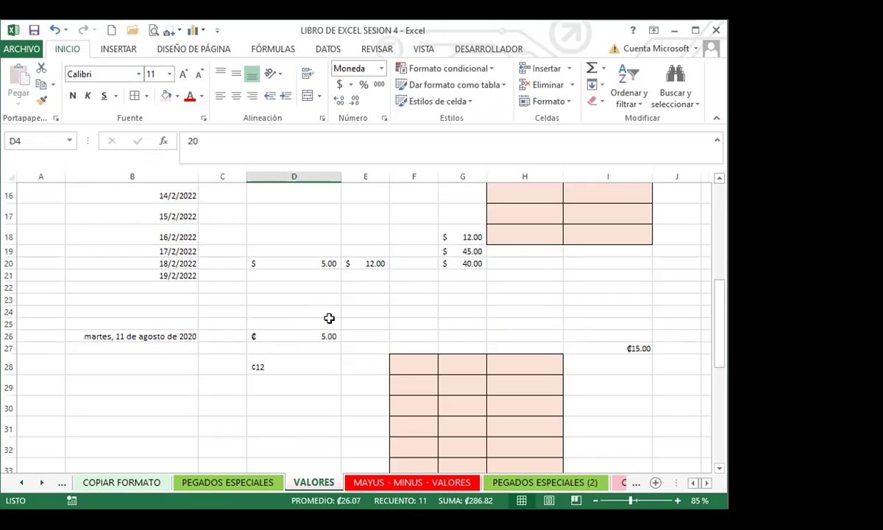
left_click(583, 347)
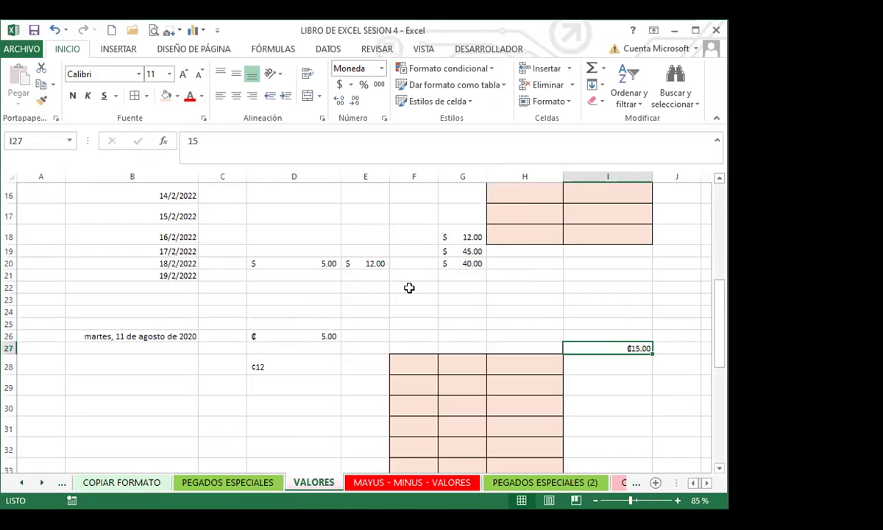
left_click(41, 100)
left_click(294, 263)
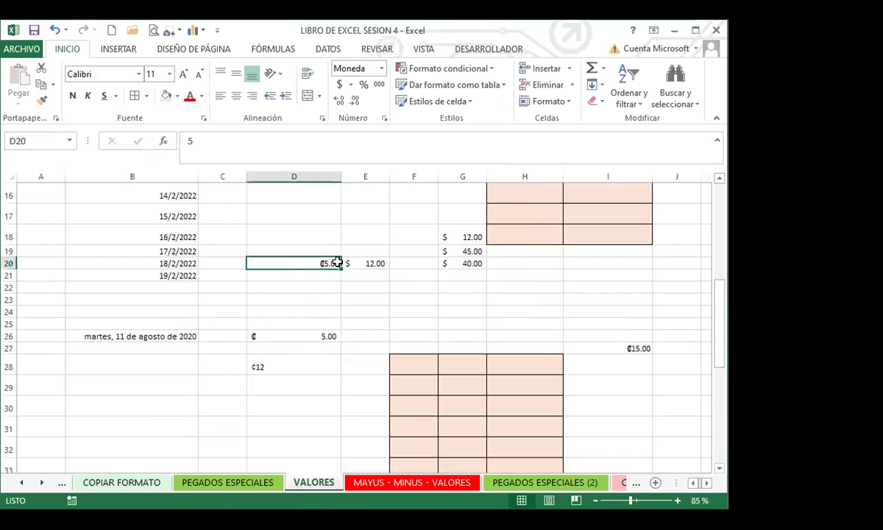
left_click(42, 99)
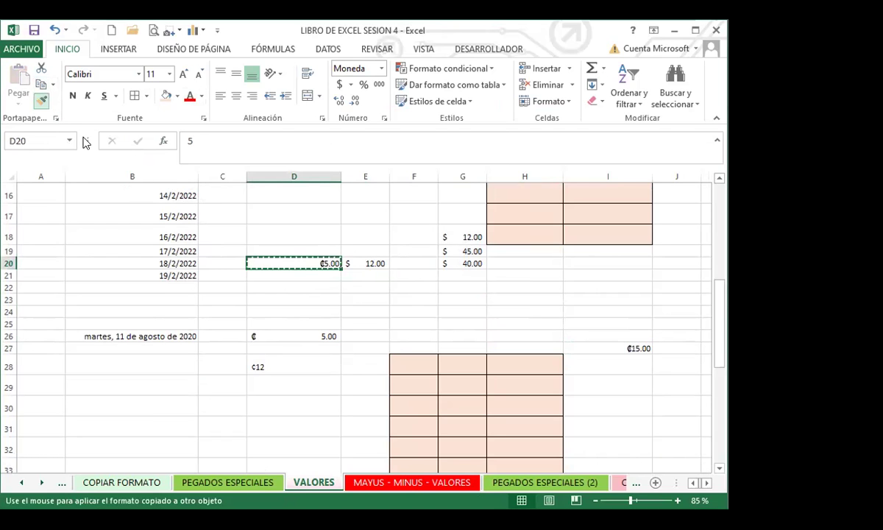
left_click(366, 263)
scroll(246, 235, "up", 3)
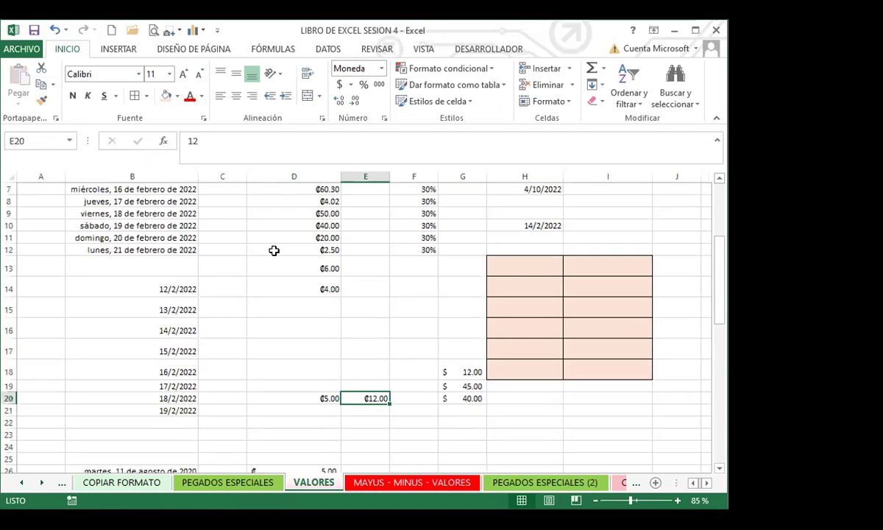
scroll(233, 269, "down", 3)
scroll(287, 335, "down", 5)
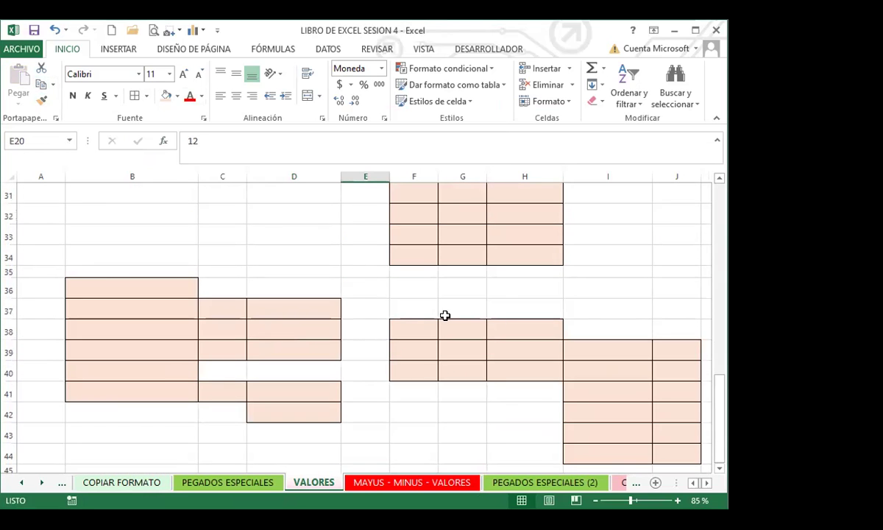
scroll(622, 298, "up", 3)
scroll(309, 303, "down", 2)
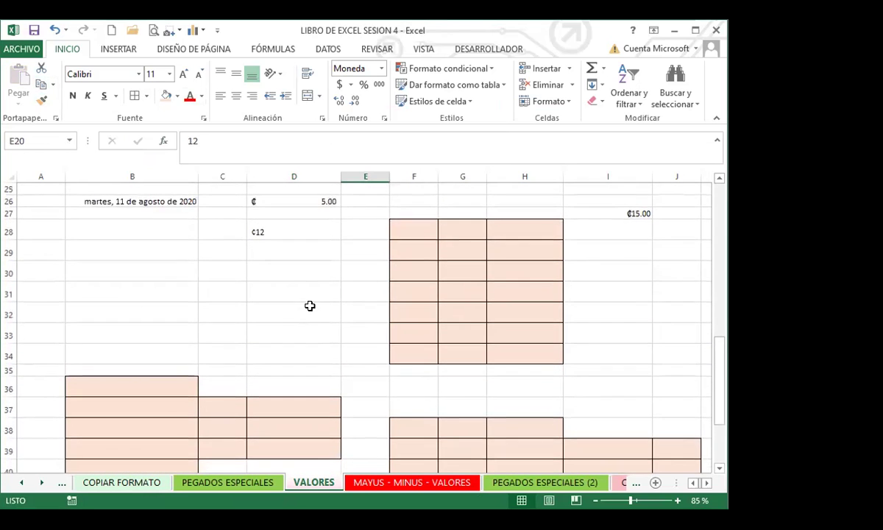